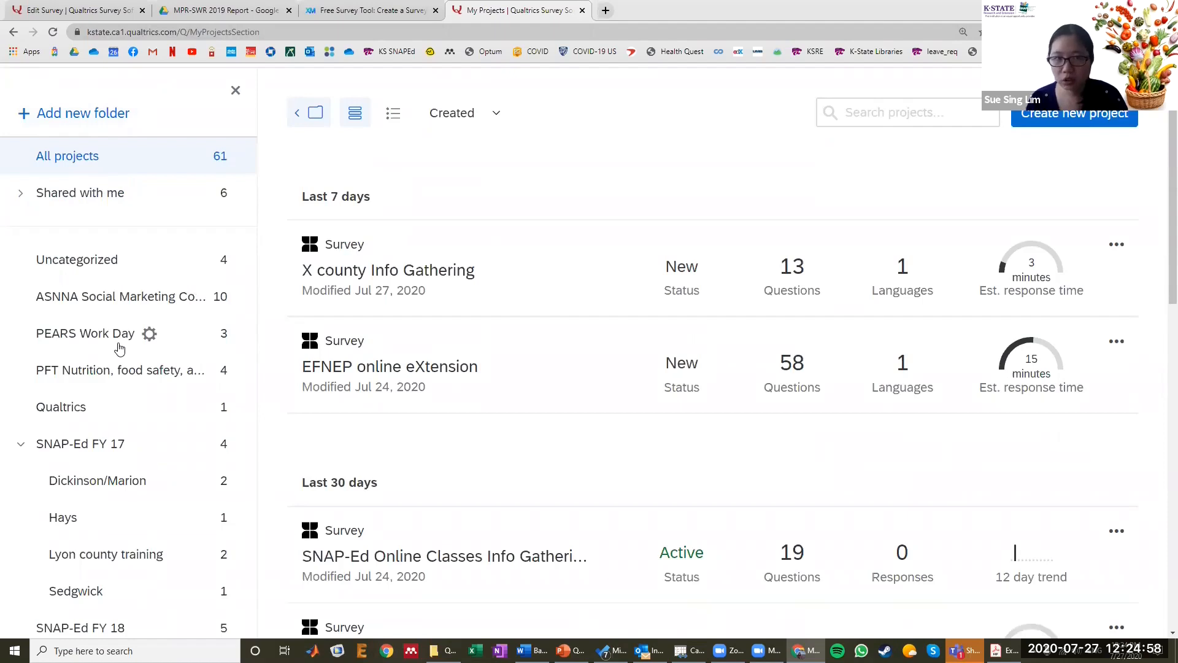
- Start a new project and look through the COVID-19, product research and brand research solutions on offer
scroll(479, 325, "down", 2)
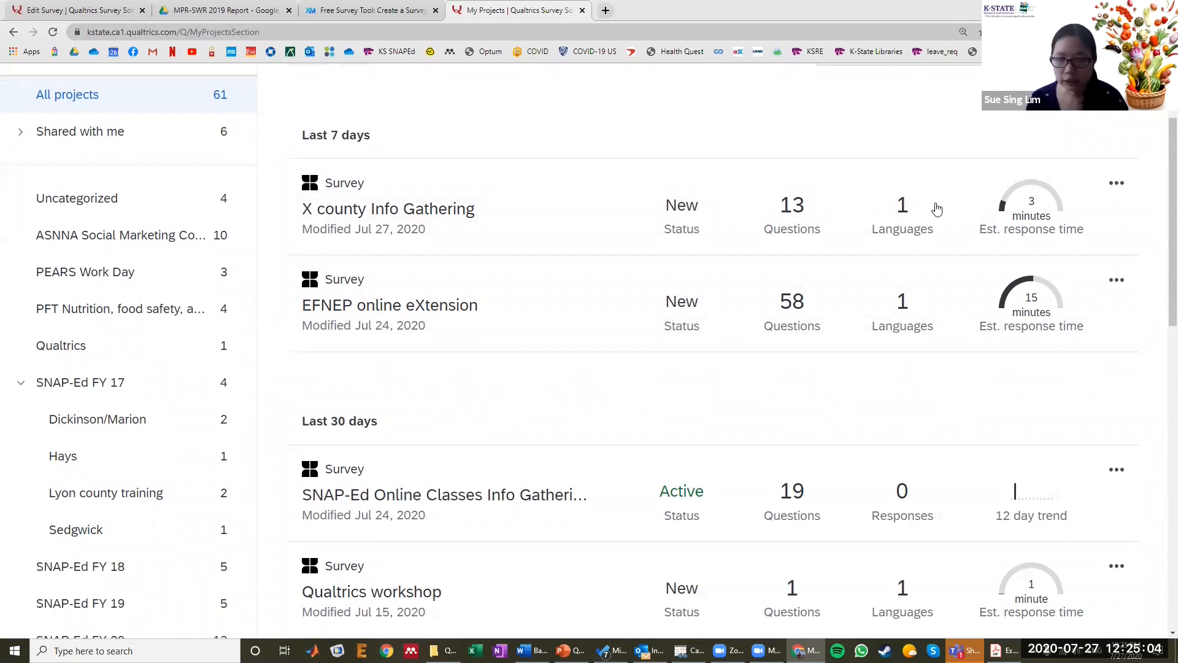
scroll(447, 250, "up", 2)
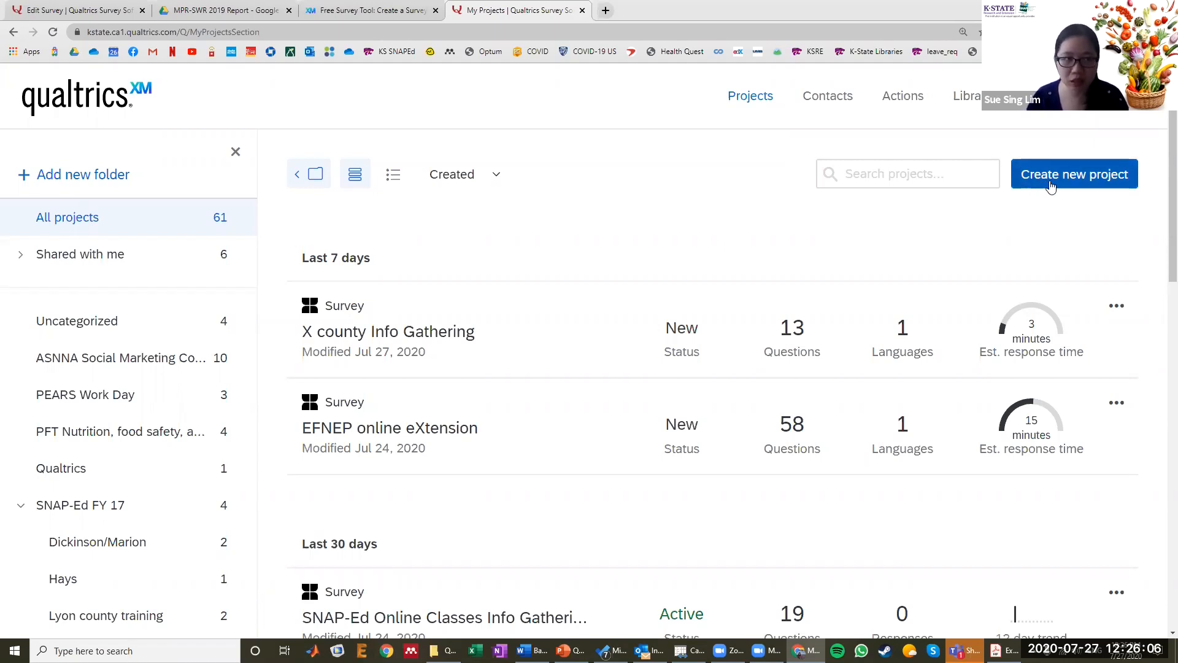
left_click(1051, 188)
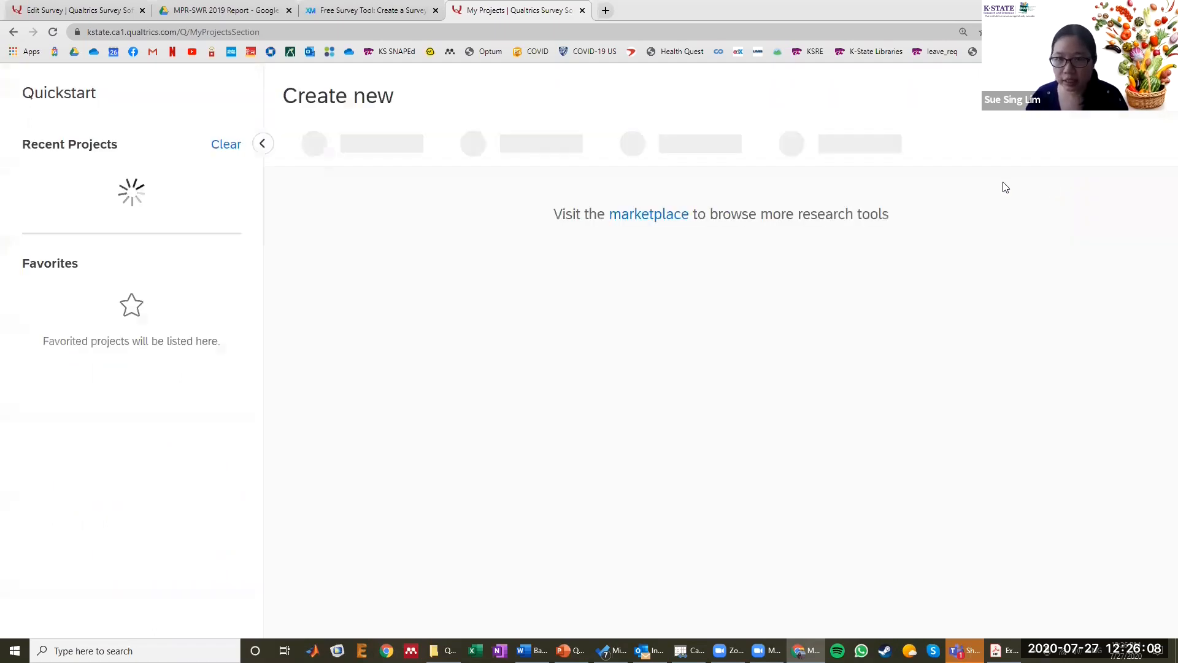
scroll(433, 217, "down", 3)
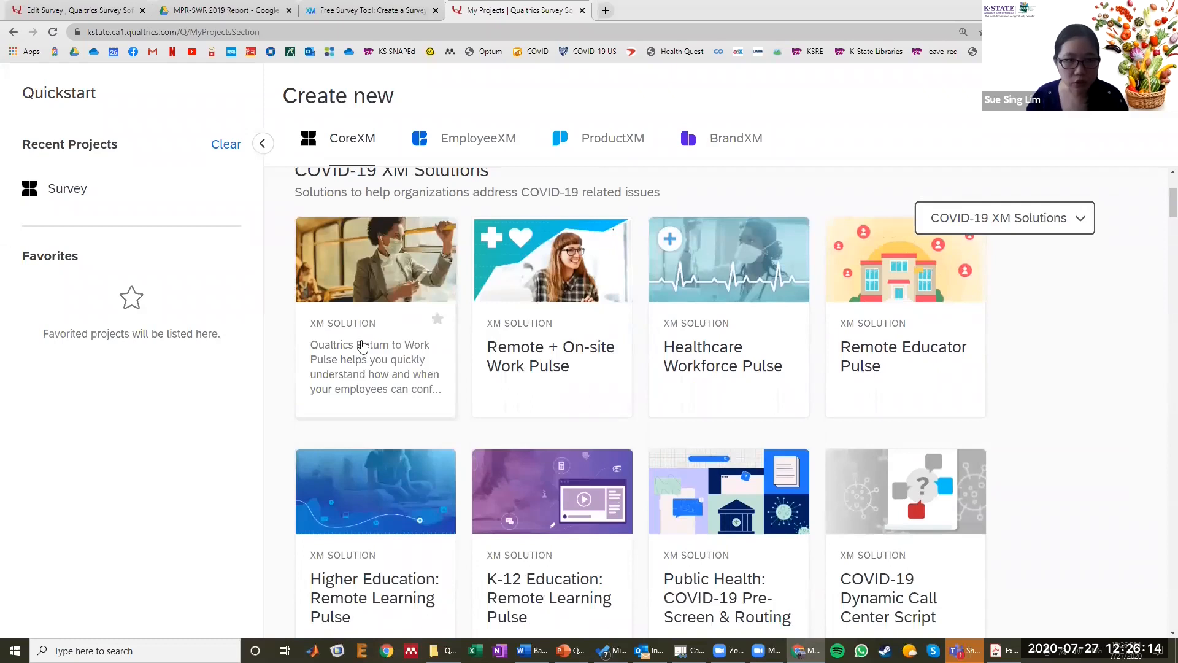
scroll(362, 345, "down", 5)
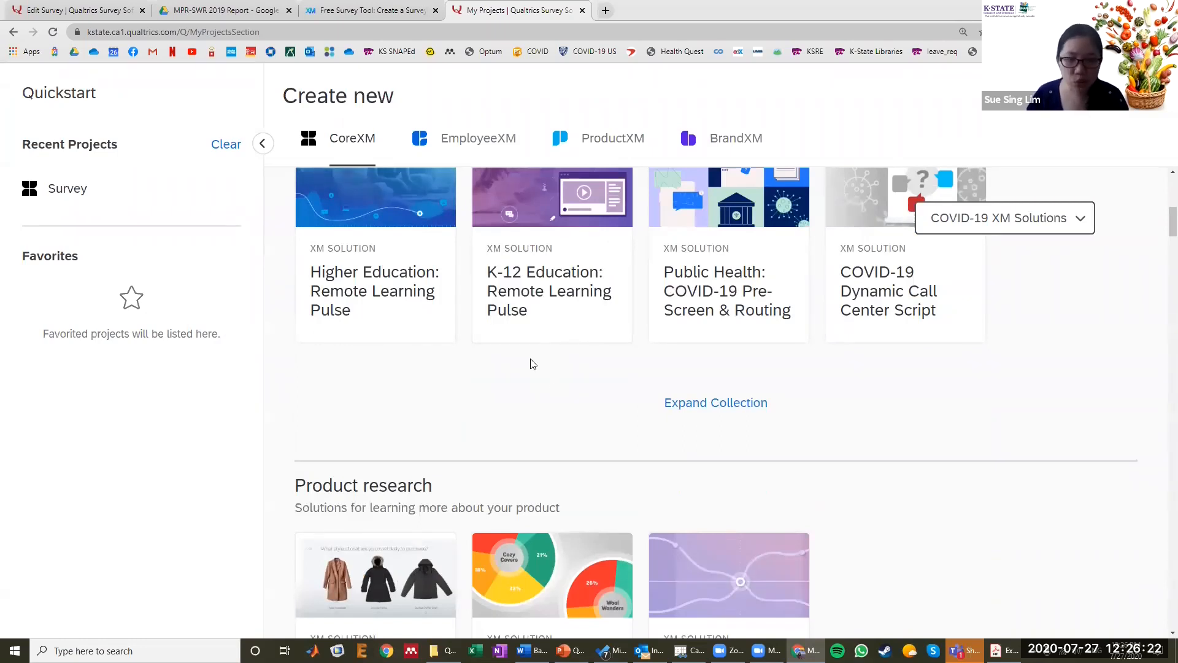
scroll(532, 363, "down", 4)
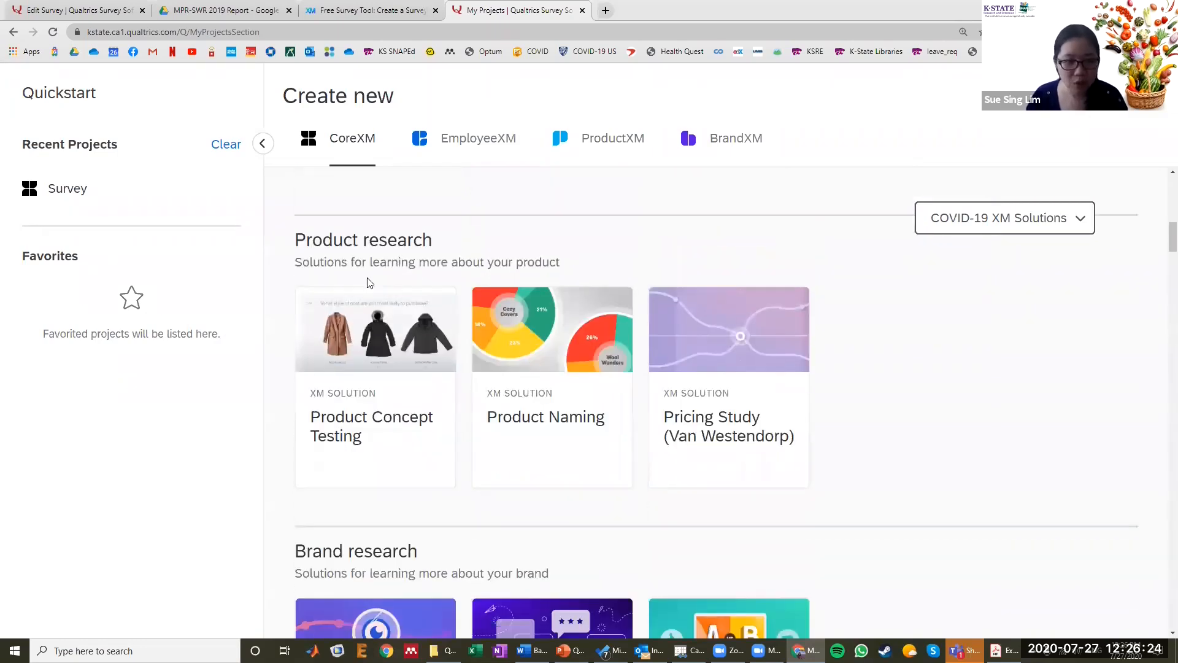
scroll(368, 282, "down", 5)
scroll(371, 284, "up", 8)
scroll(373, 286, "up", 5)
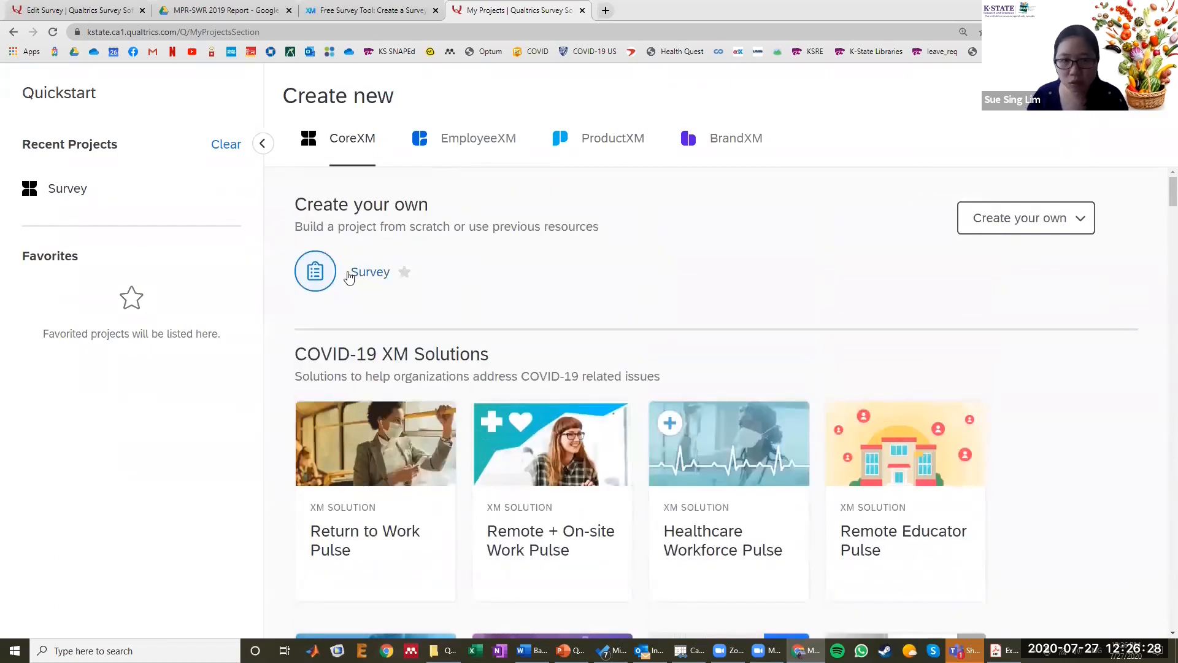
- Create a blank survey project of your own named "test"
left_click(1060, 226)
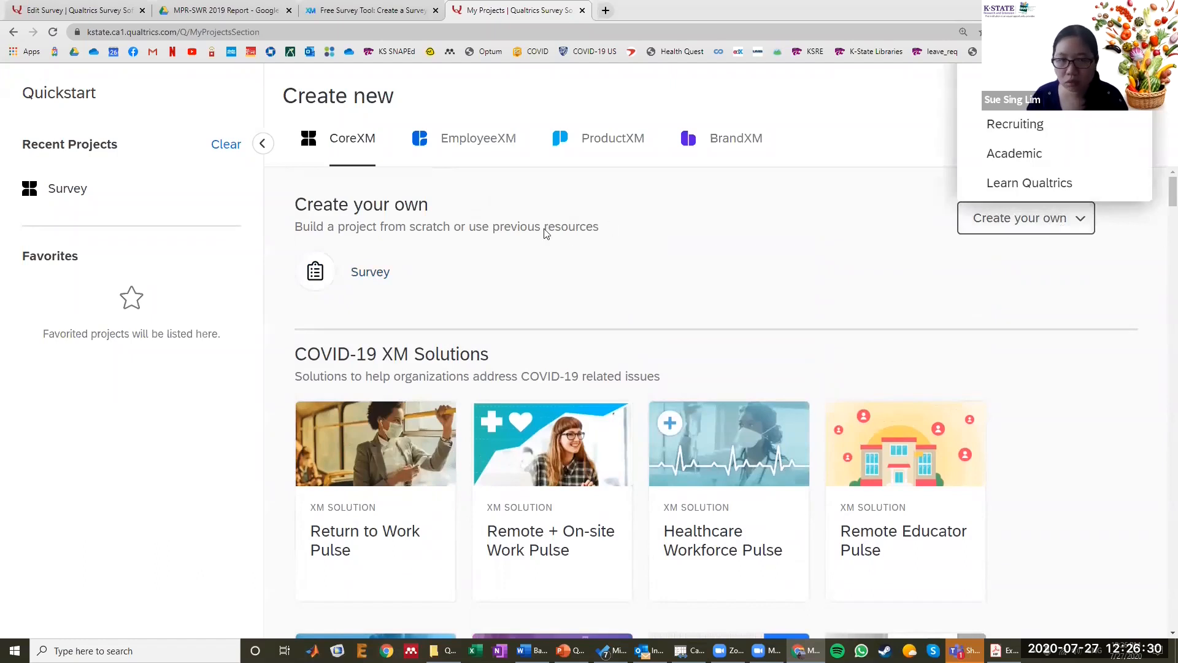
left_click(316, 280)
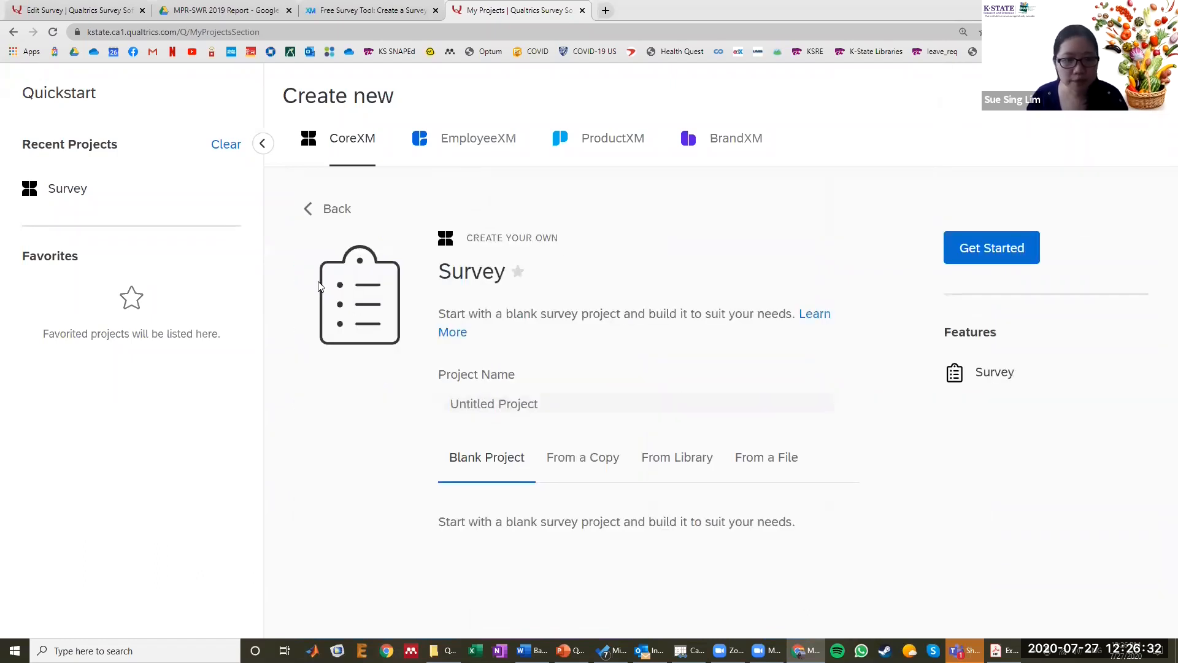
left_click(522, 403)
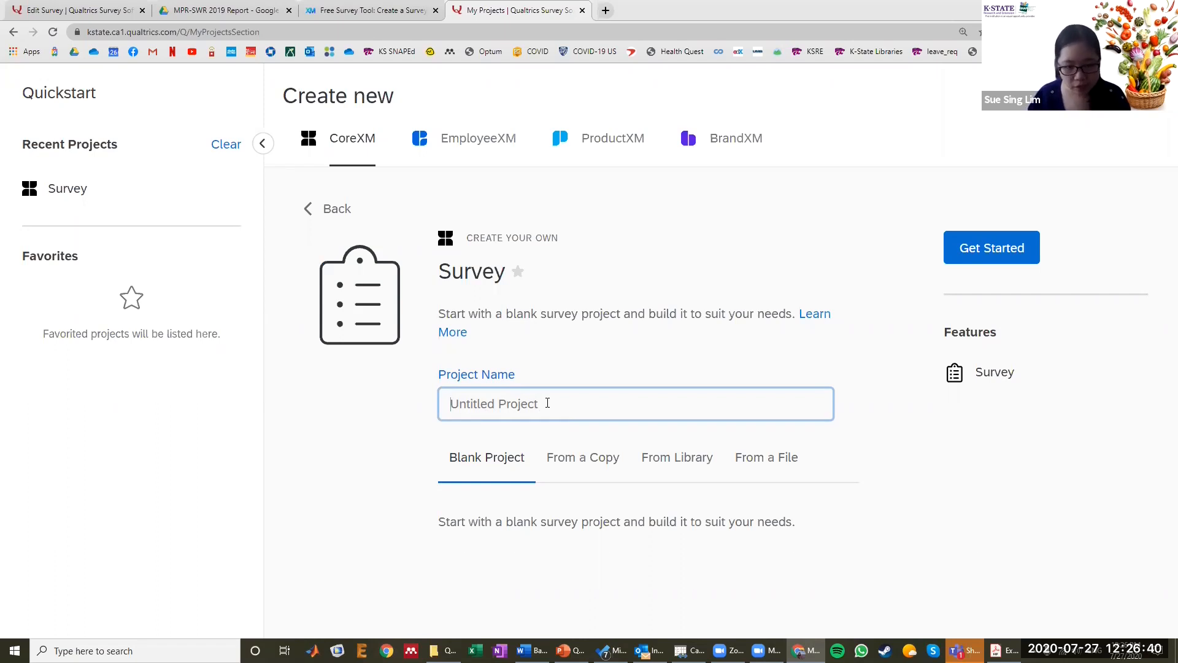
type("test")
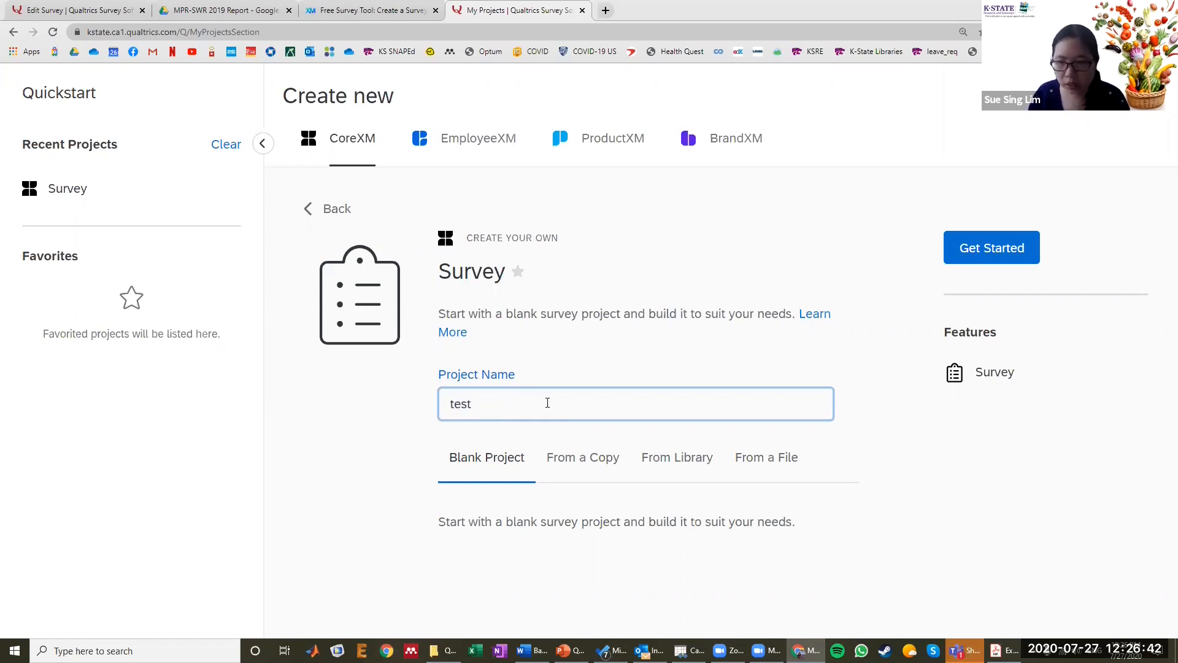
left_click(999, 263)
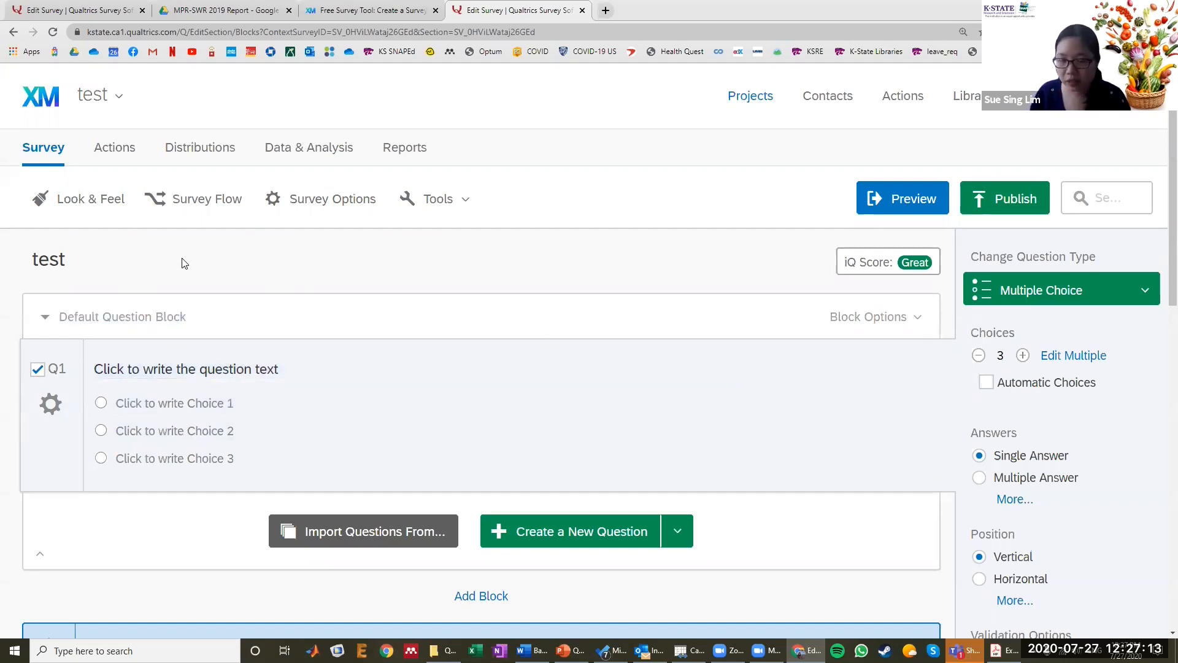
- Switch to the X county Info Gathering survey and view the folder choices attached to its title
left_click(111, 14)
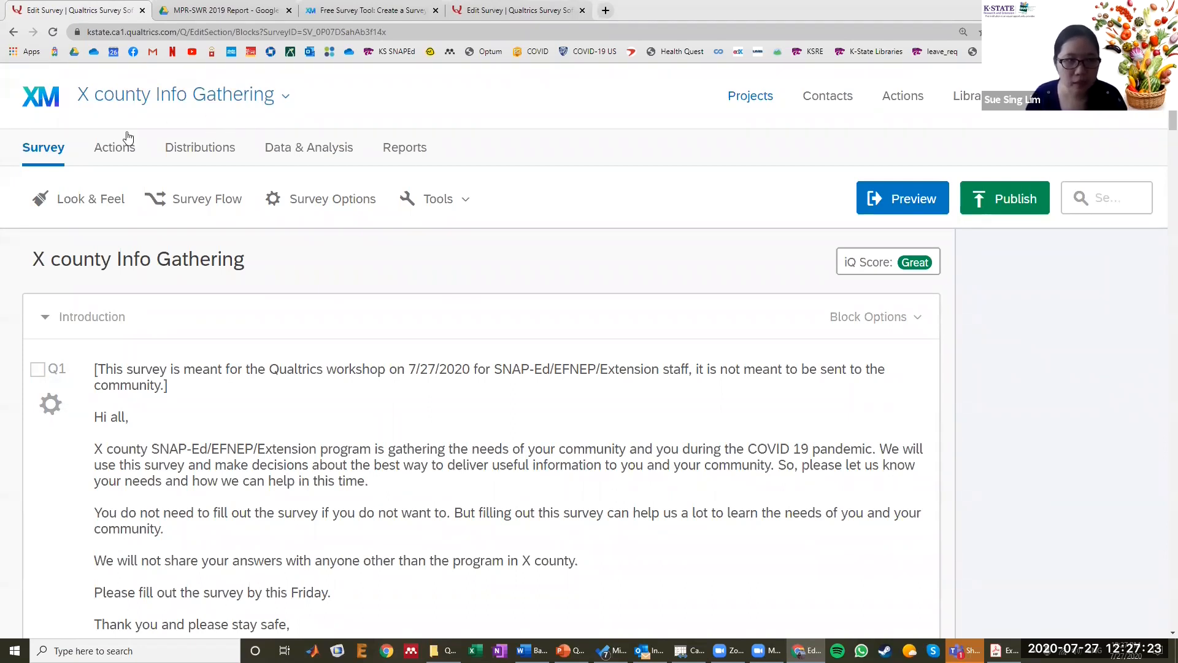
left_click(65, 253)
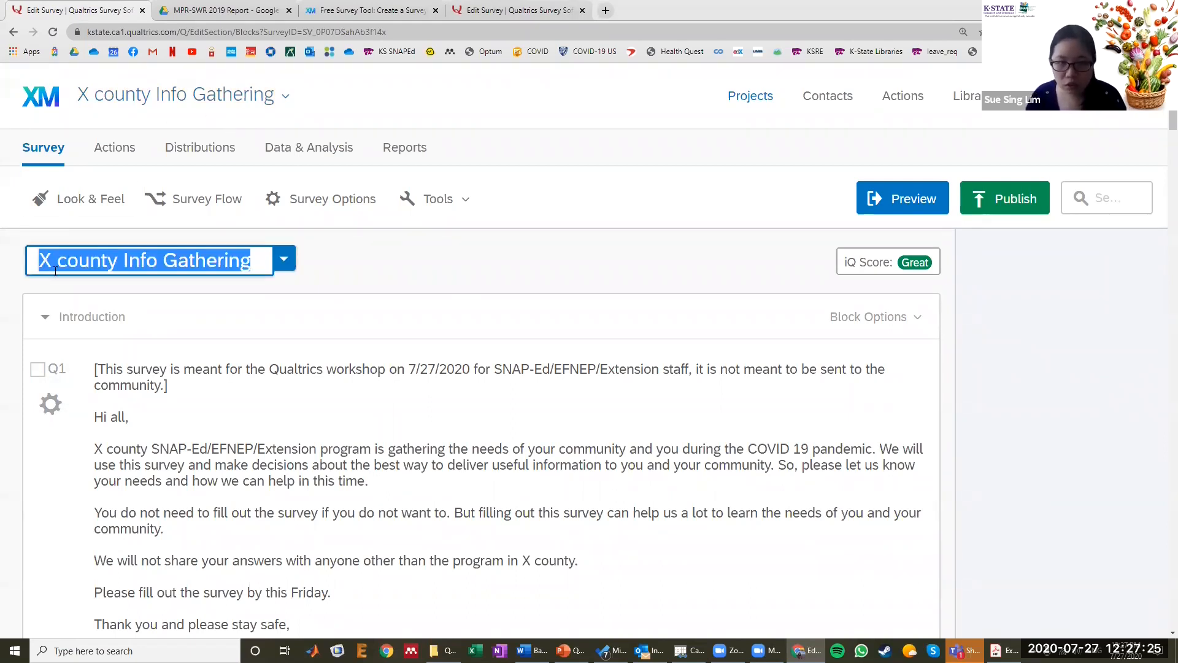
left_click(284, 258)
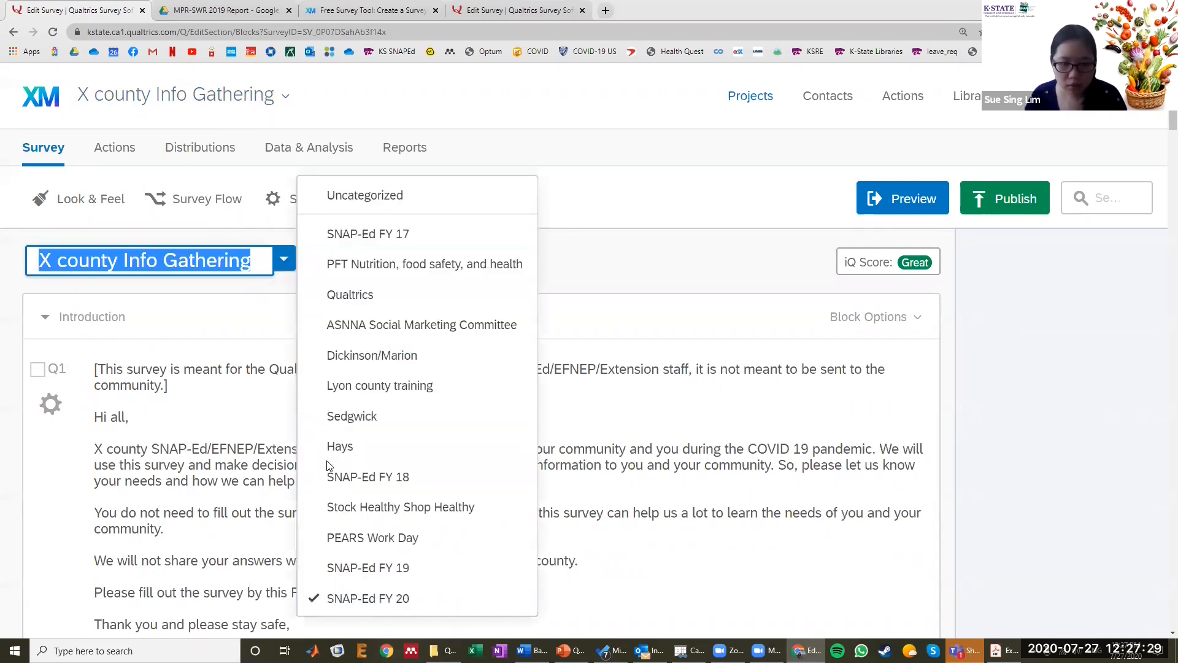
left_click(36, 258)
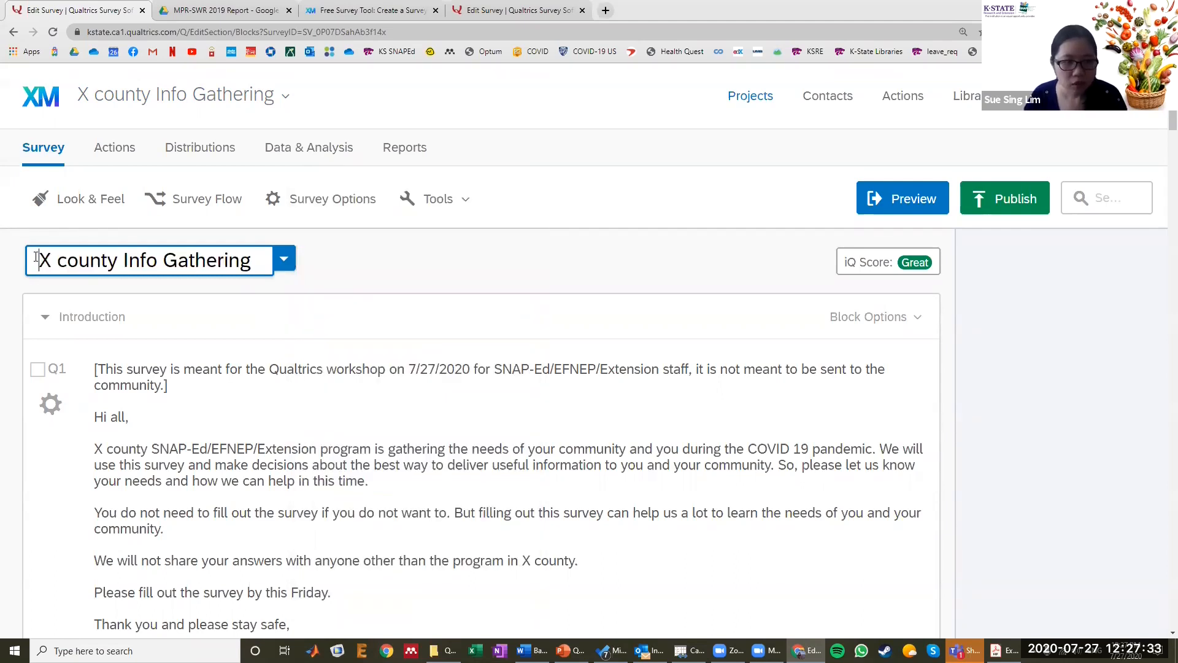
scroll(36, 258, "down", 1)
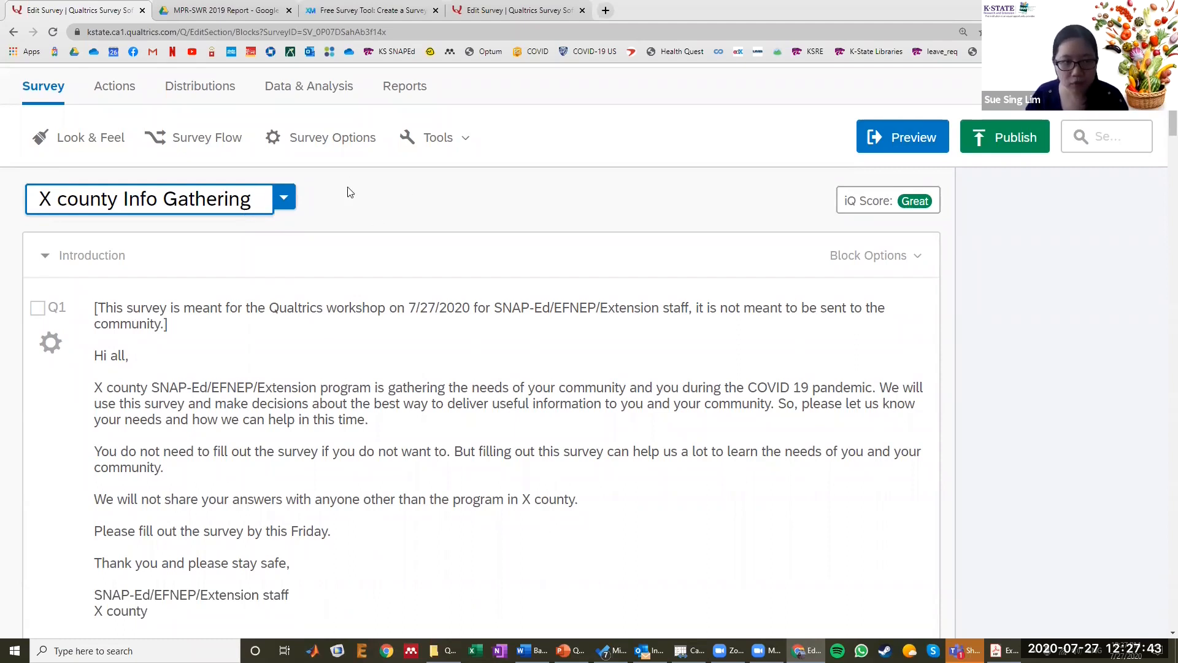
scroll(349, 192, "up", 1)
- Rename the survey as "ABC county Info Gathering" and reload the page
left_click_drag(52, 259, 24, 261)
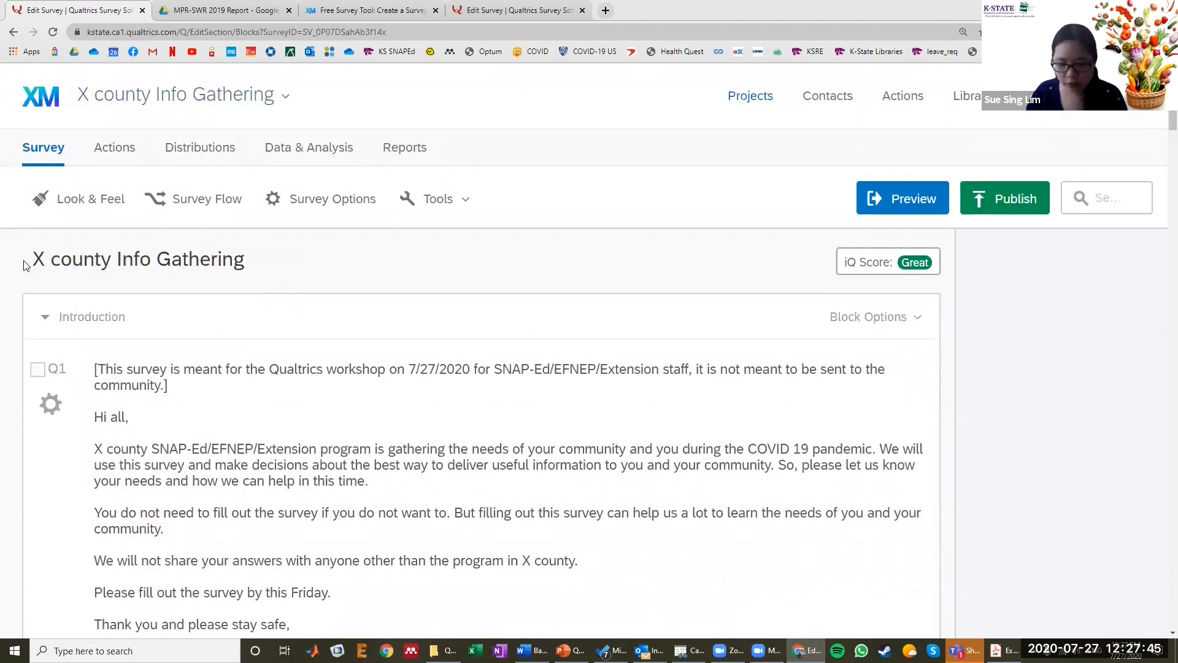
left_click(44, 265)
left_click(44, 265)
key("Delete")
type("ABC")
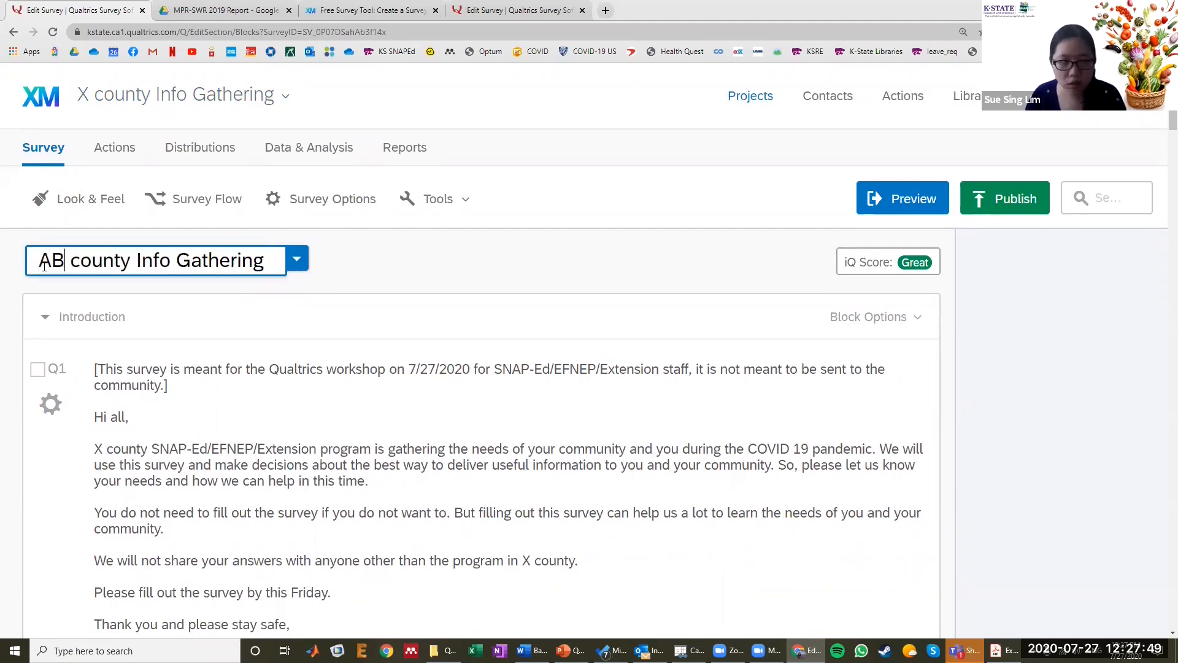
key("Return")
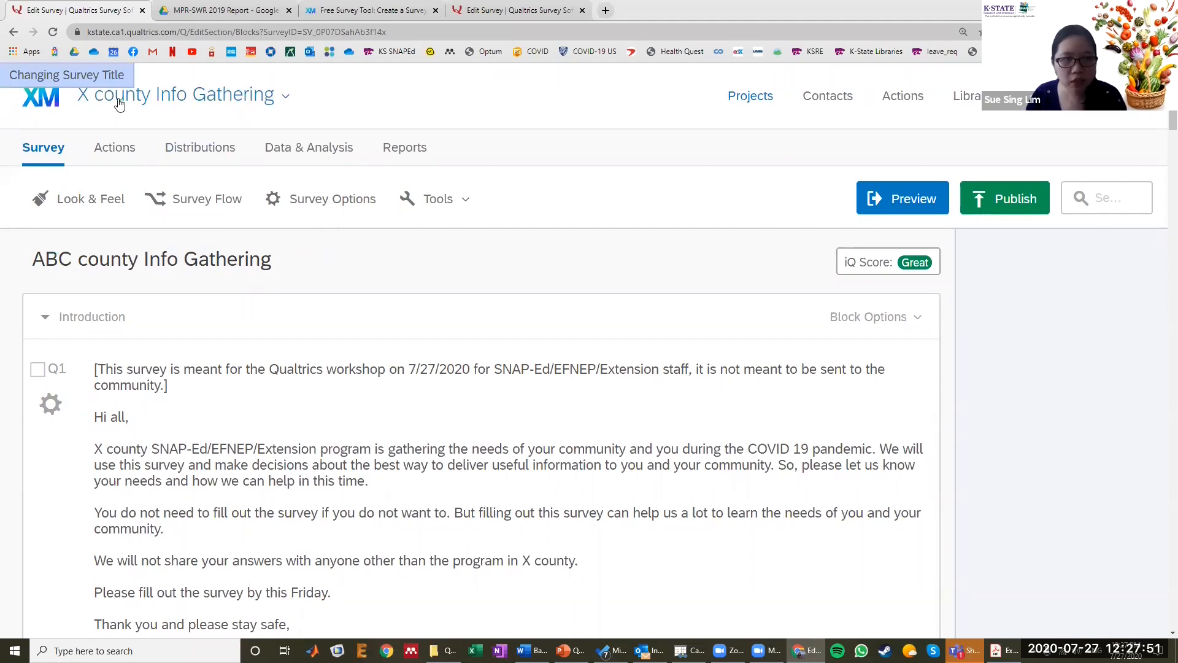
key("F5")
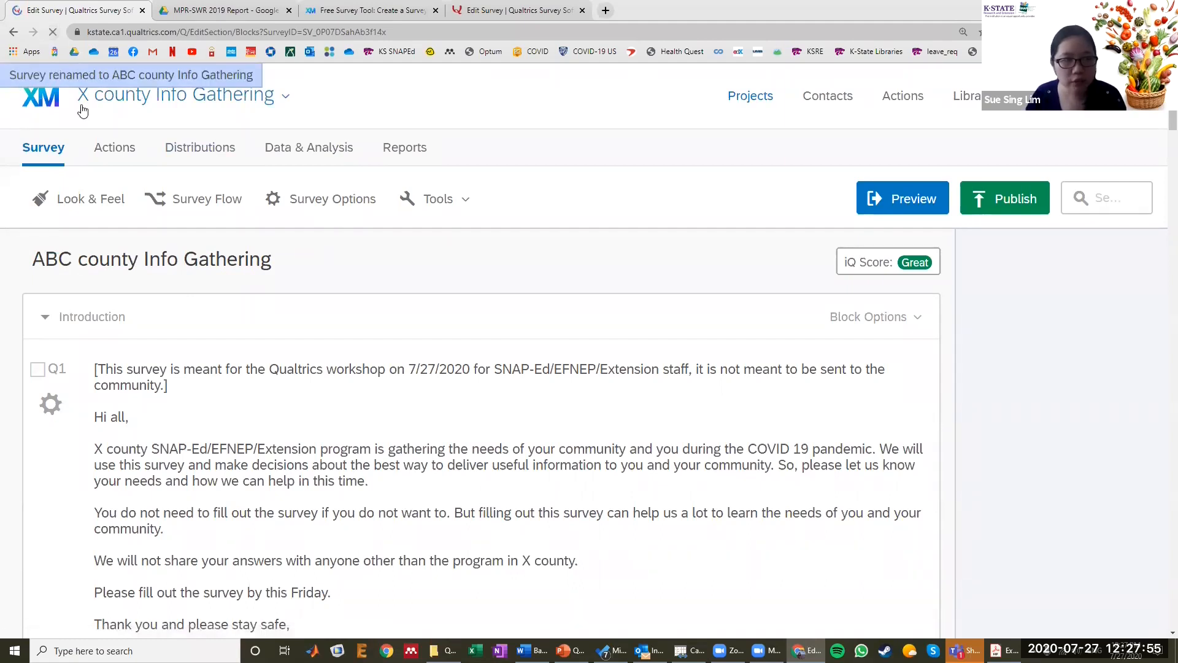
- Open the introduction text of Q1 for editing and examine the available question types, including Descriptive Text and Graphic
scroll(80, 114, "down", 2)
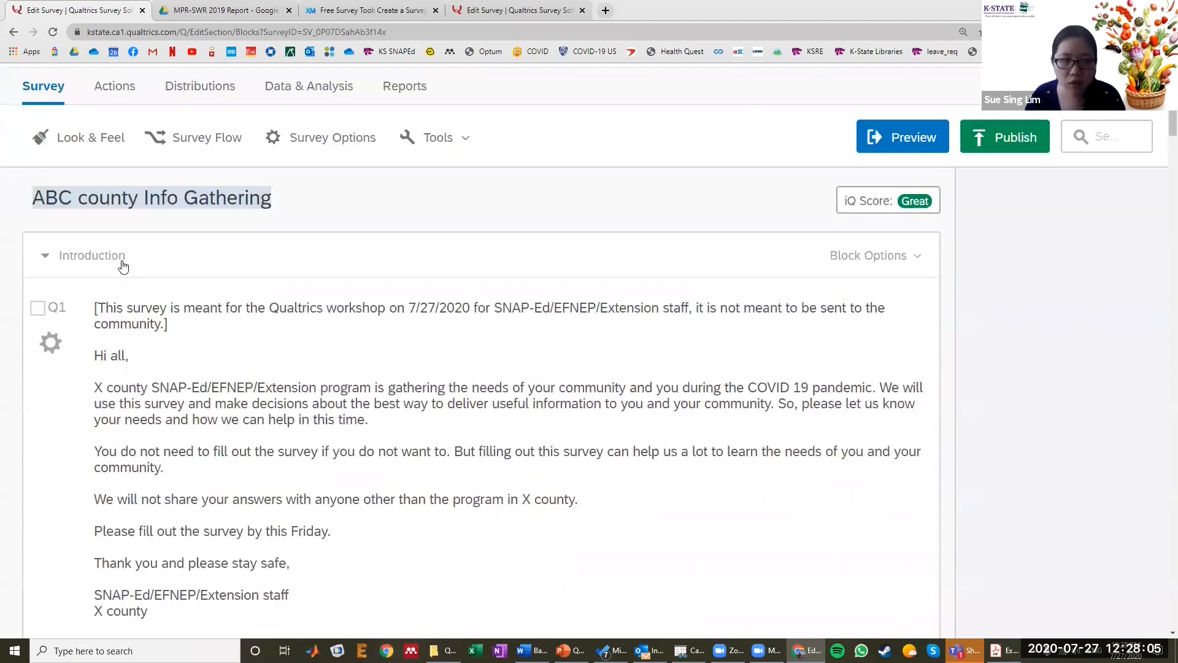
scroll(258, 257, "down", 1)
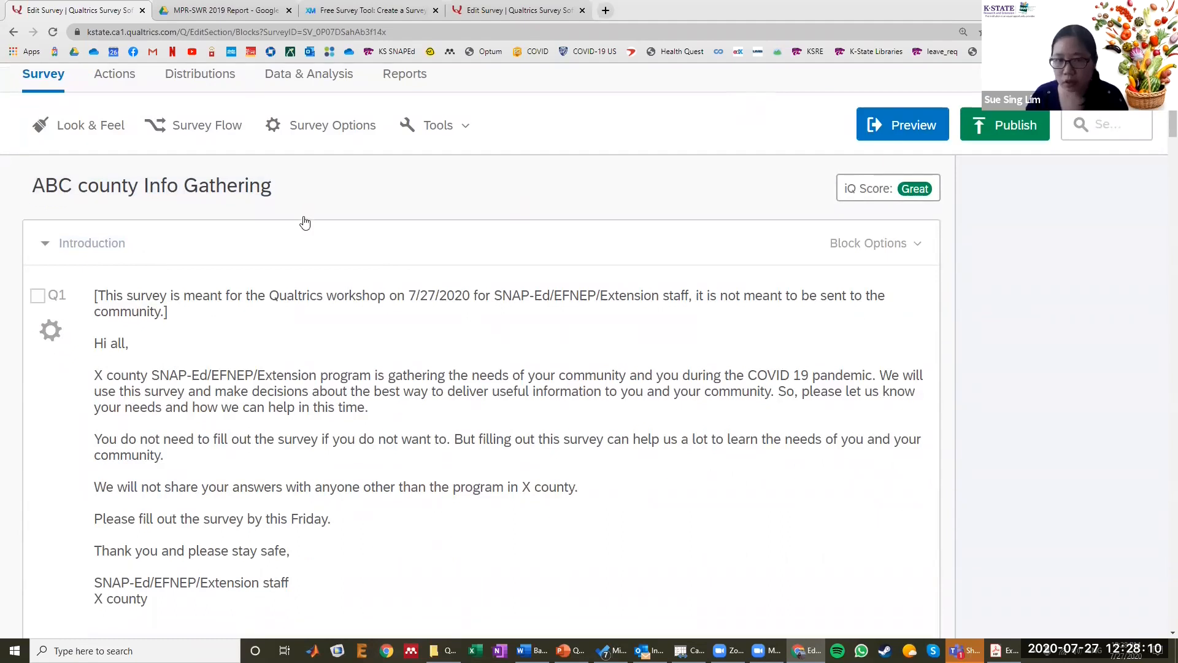
scroll(304, 222, "down", 1)
left_click(326, 223)
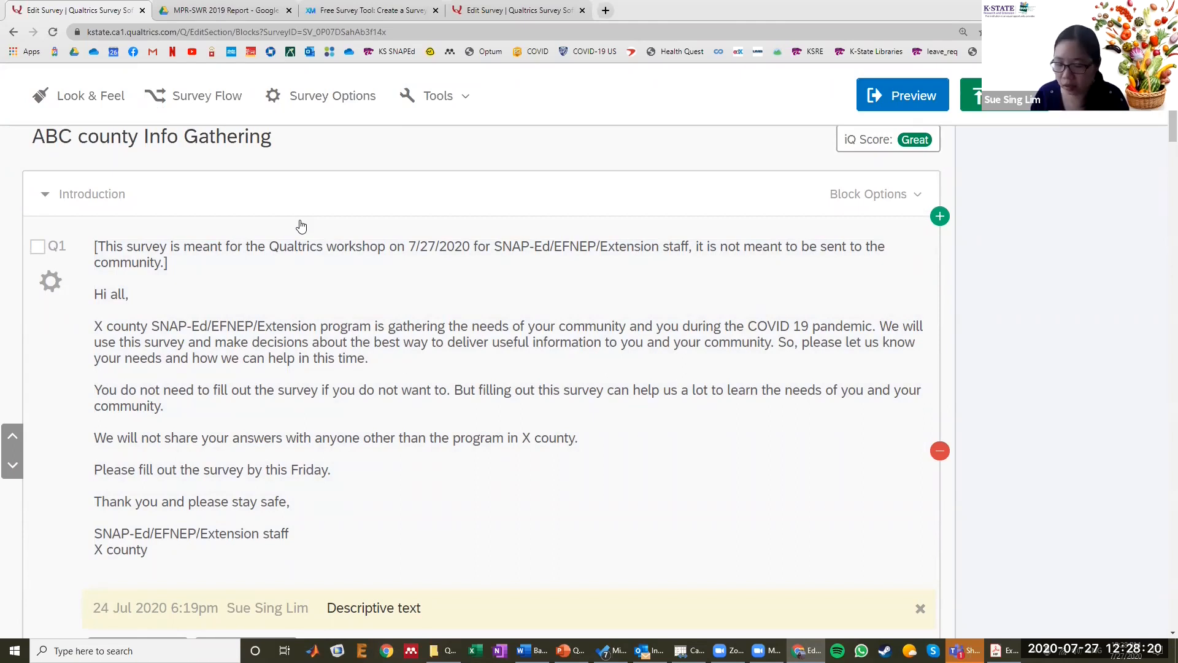
scroll(301, 227, "down", 1)
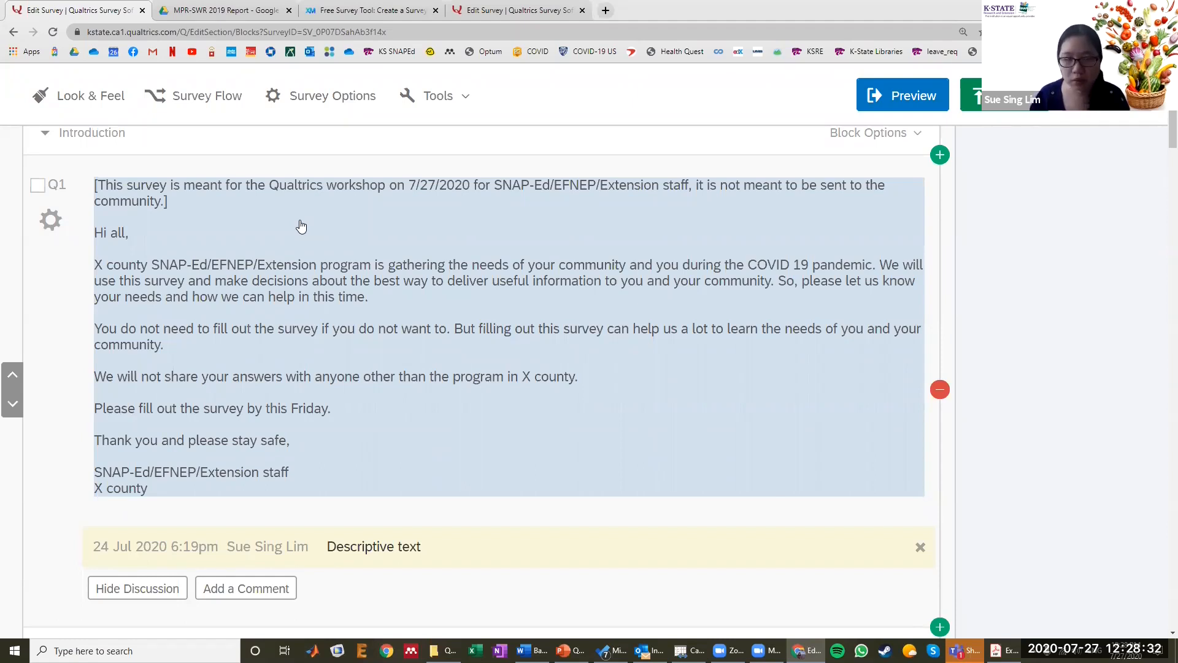
scroll(294, 209, "up", 1)
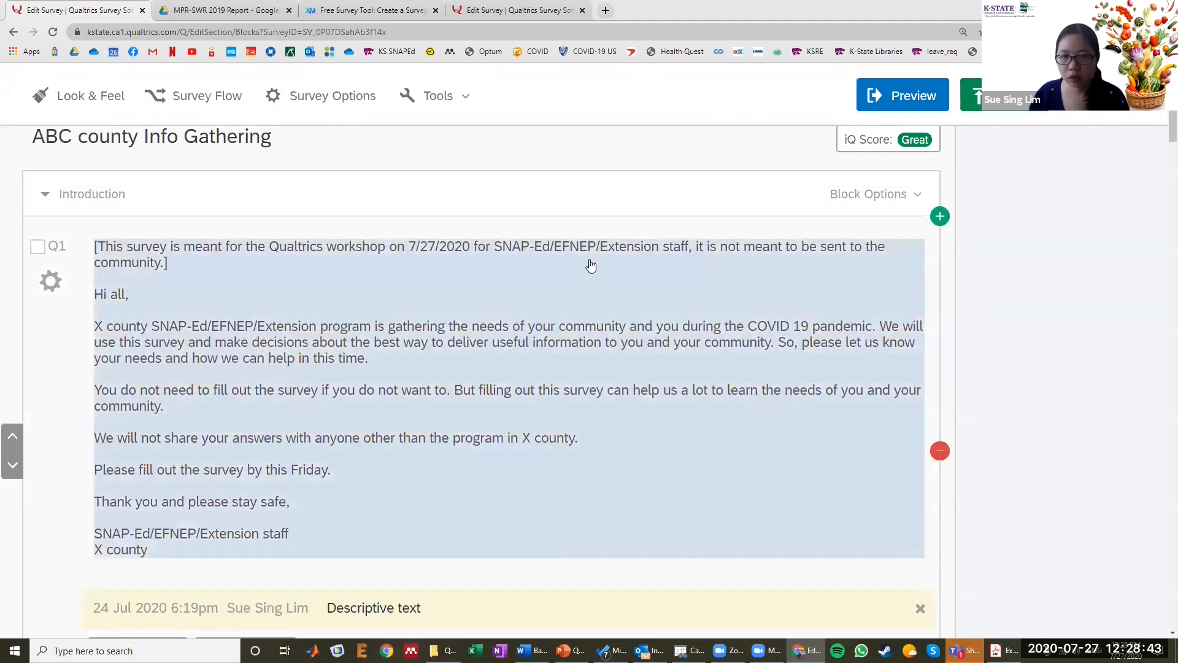
left_click(590, 261)
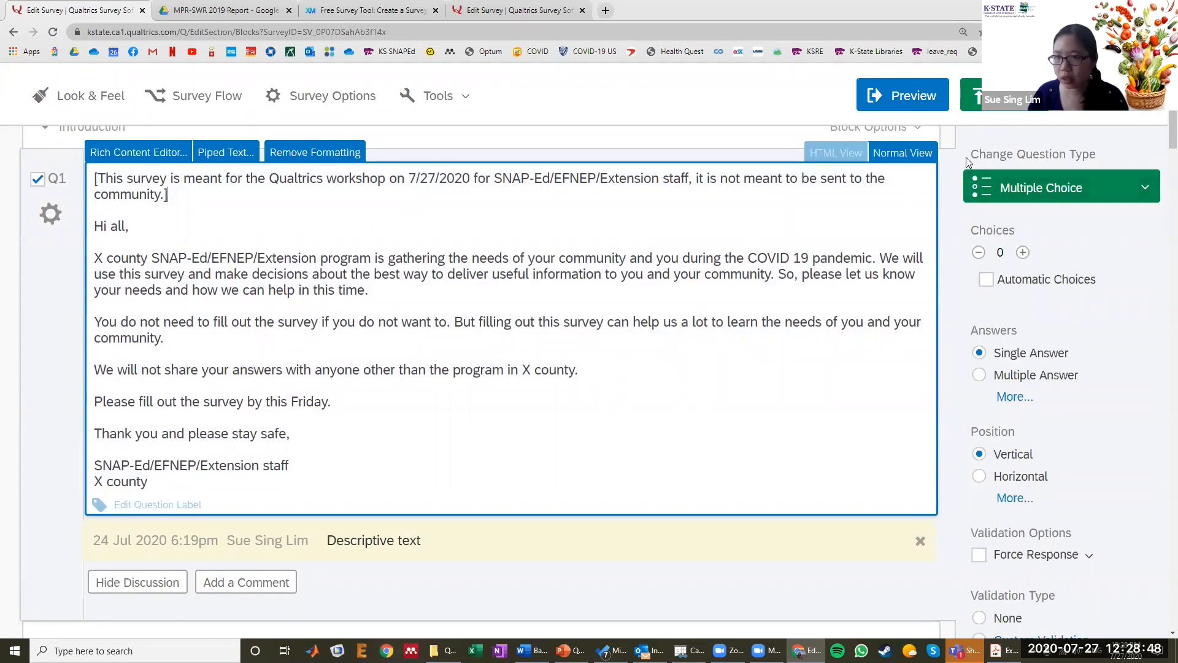
left_click_drag(968, 165, 1111, 156)
left_click(1110, 157)
left_click(1074, 192)
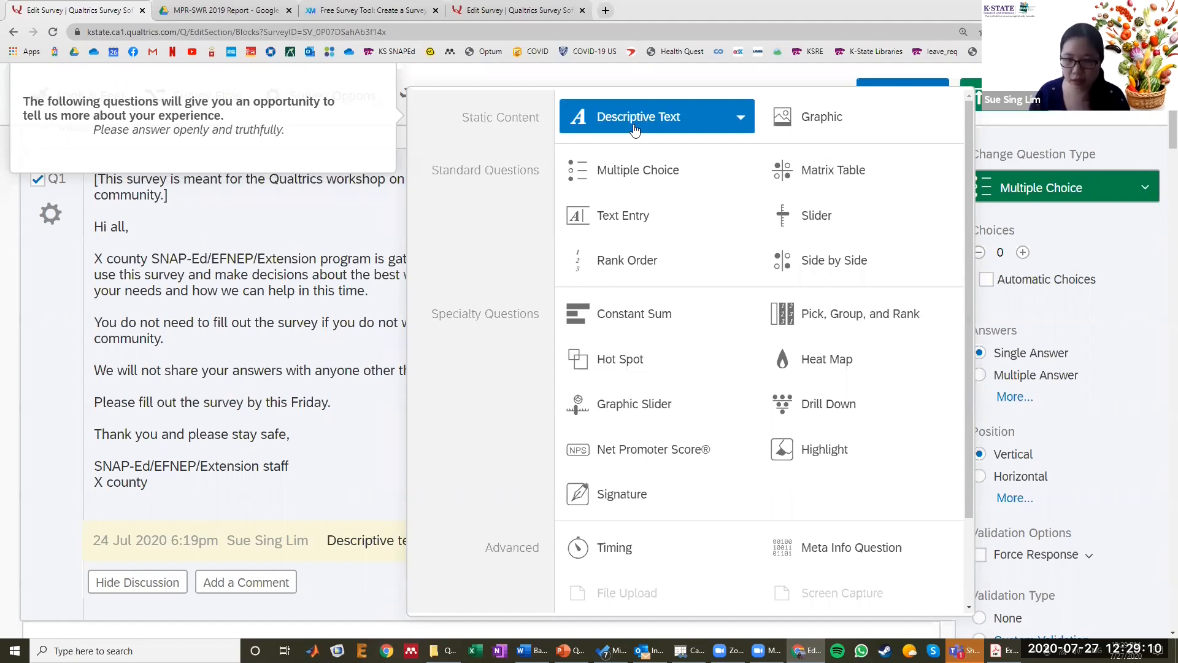
left_click(833, 120)
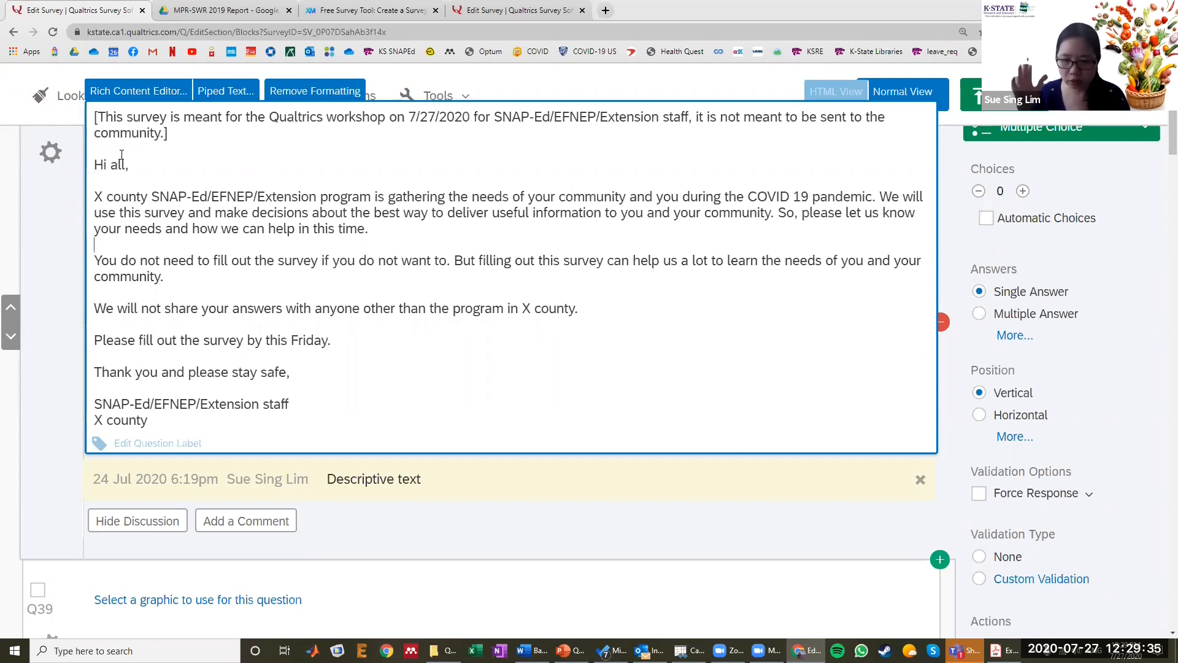
- Read through the Q1 introduction, highlighting the survey purpose paragraph and the statement that participation is voluntary
left_click_drag(95, 197, 385, 230)
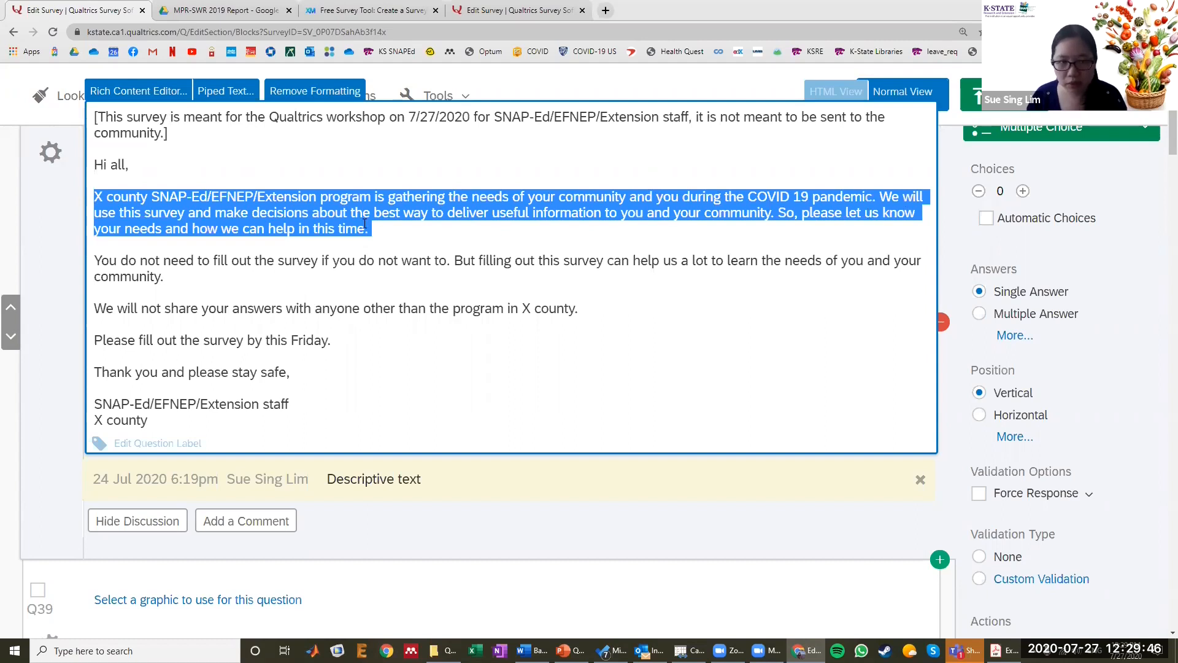
left_click(269, 254)
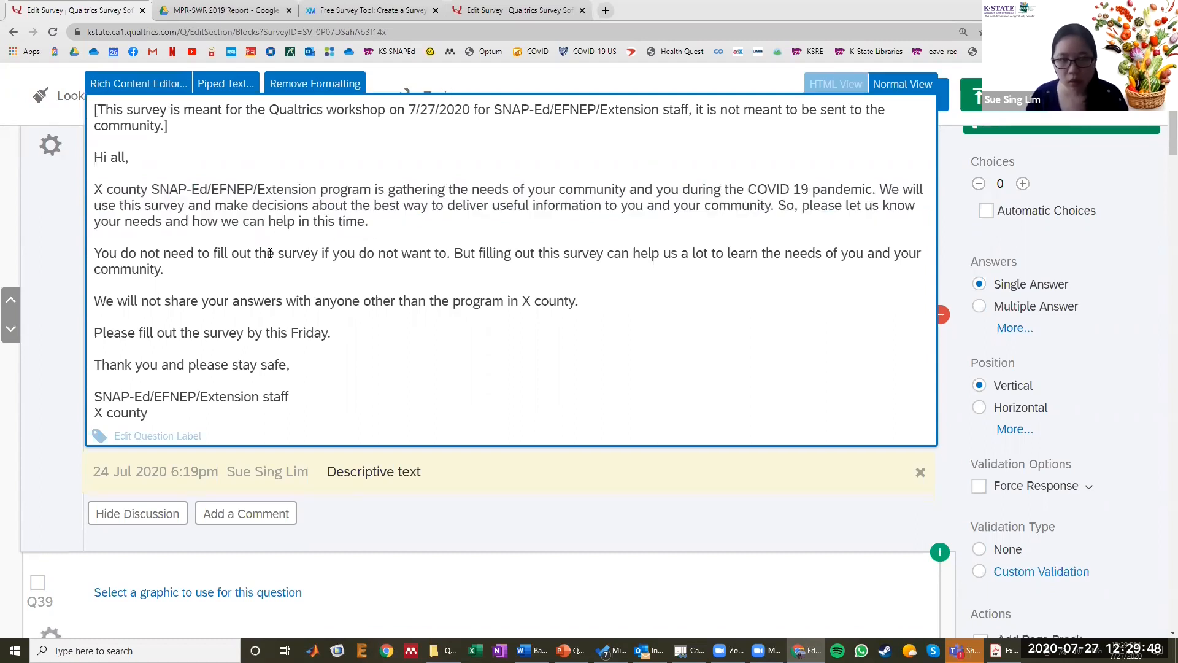
scroll(158, 192, "down", 1)
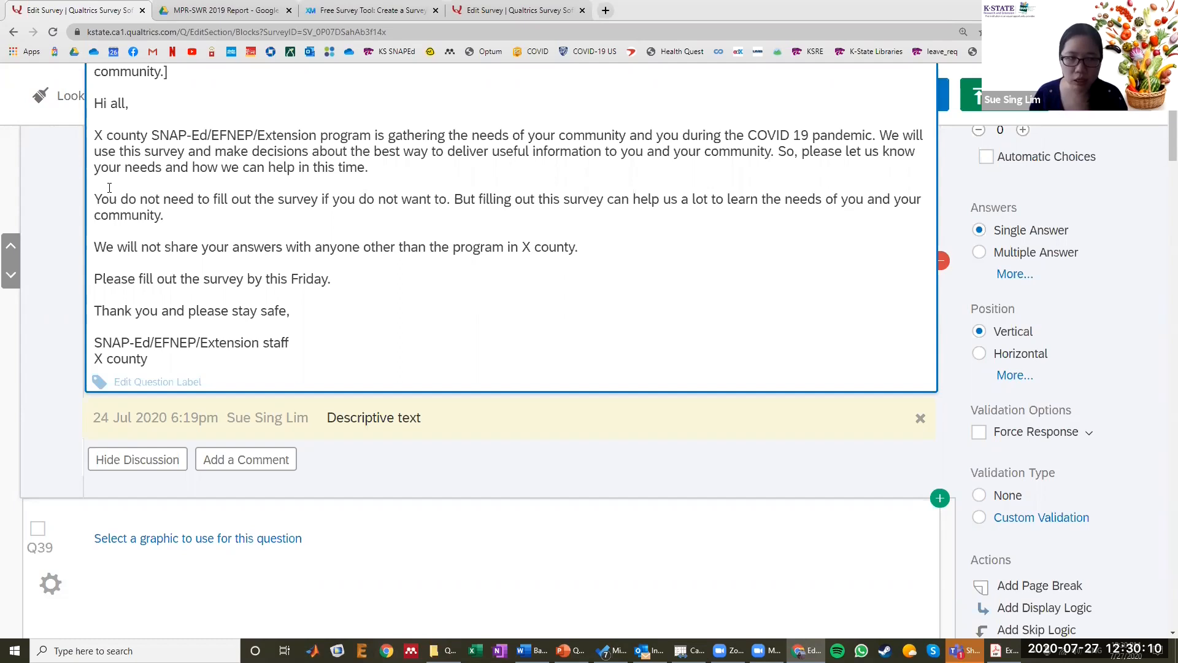
left_click_drag(119, 200, 452, 204)
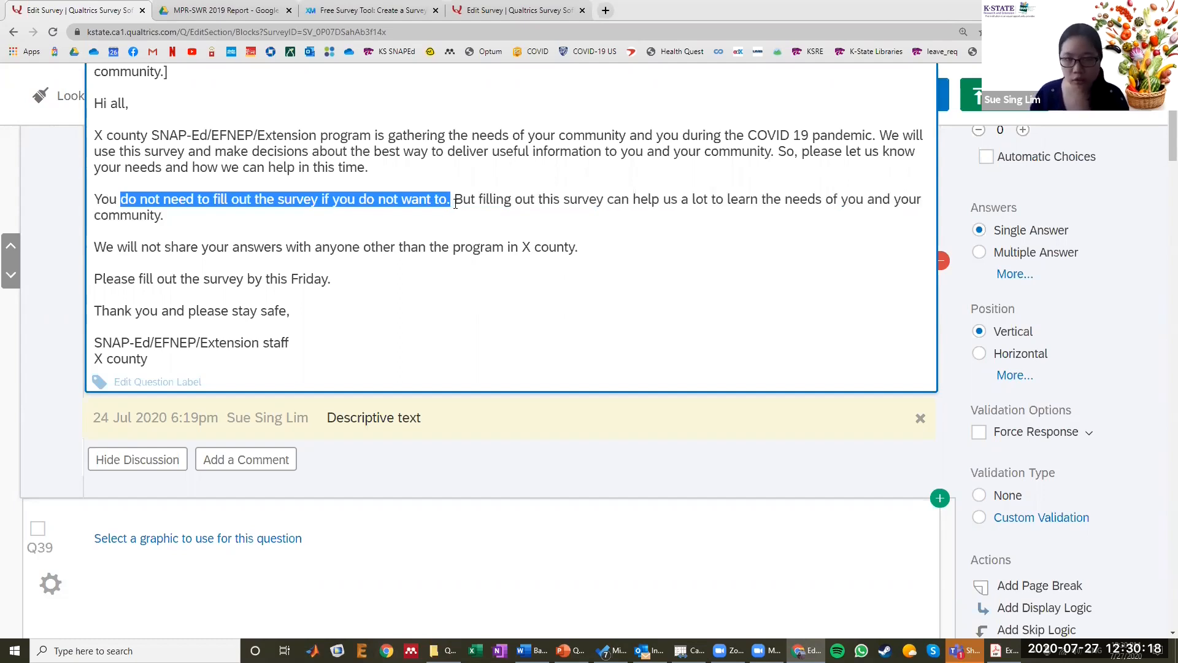
left_click(455, 202)
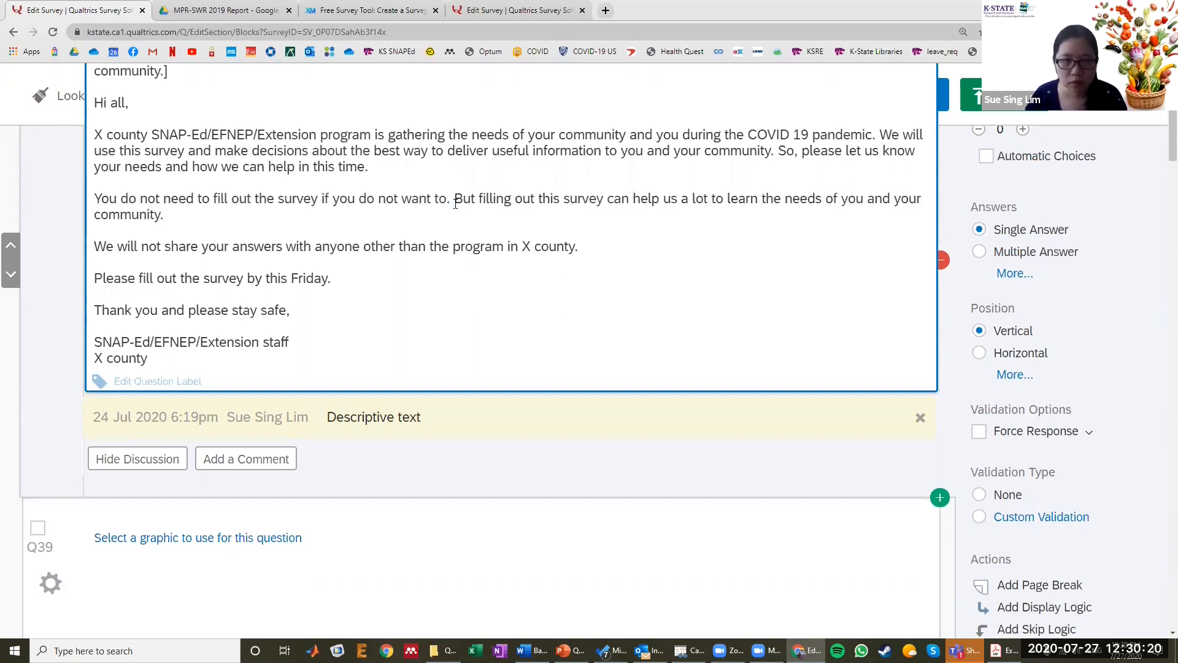
scroll(456, 202, "down", 1)
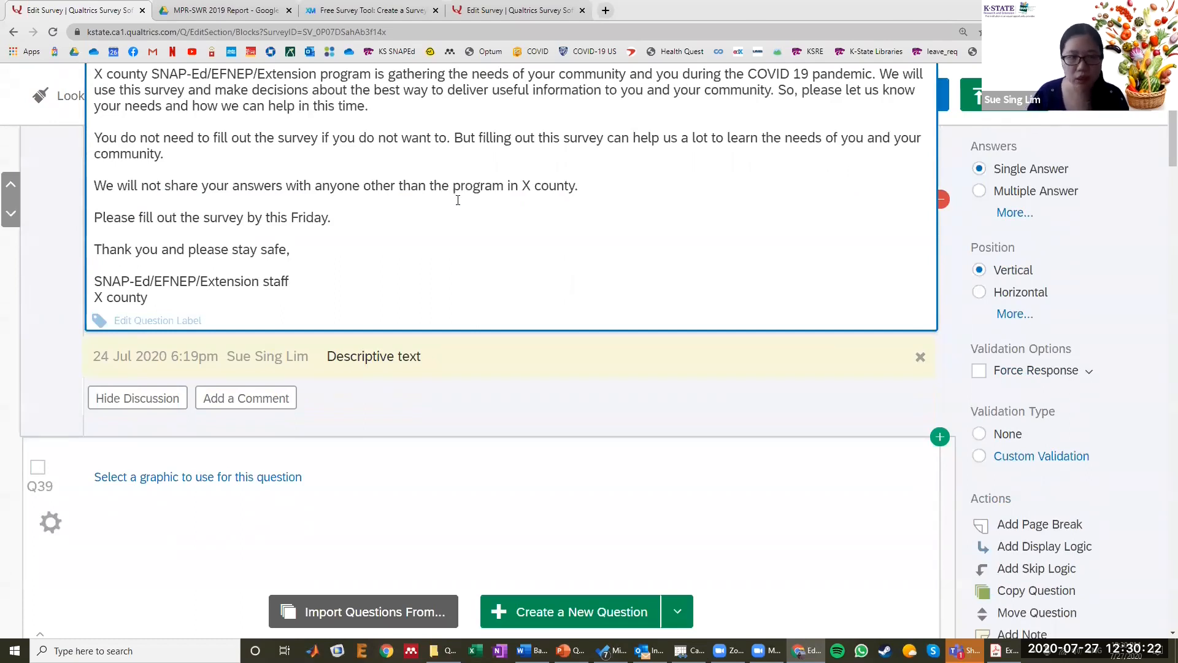
- Read through the rest of the Q1 introduction, highlighting the confidentiality statement and going over the response deadline and staff sign-off
left_click_drag(98, 186, 521, 200)
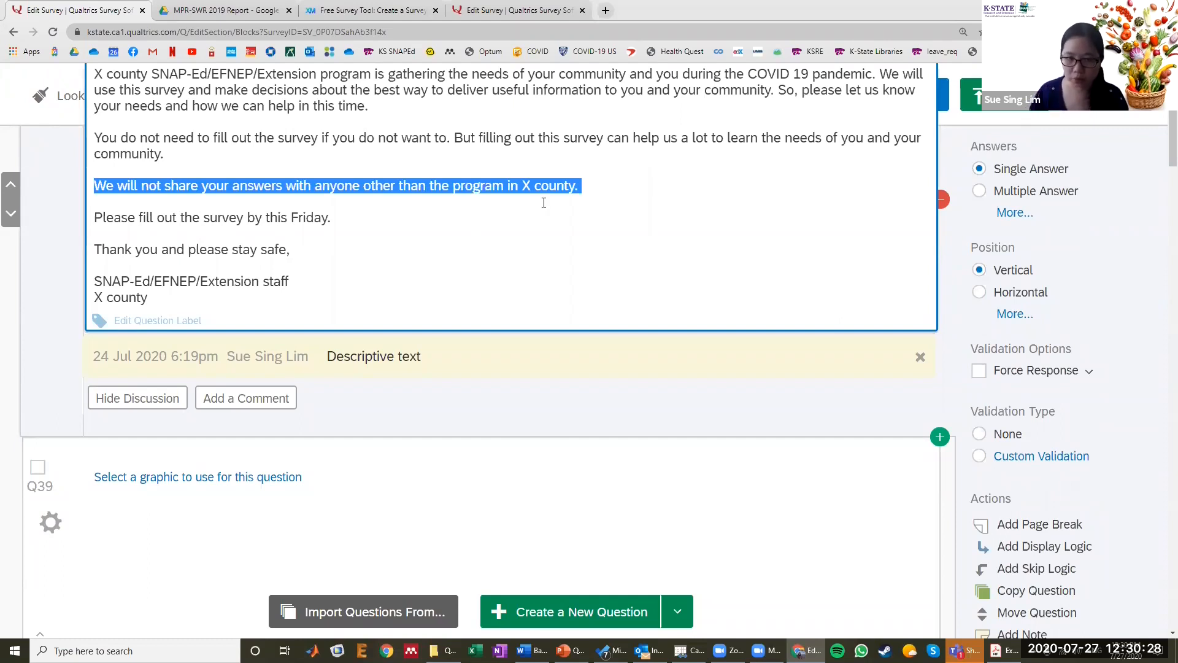
left_click(334, 217)
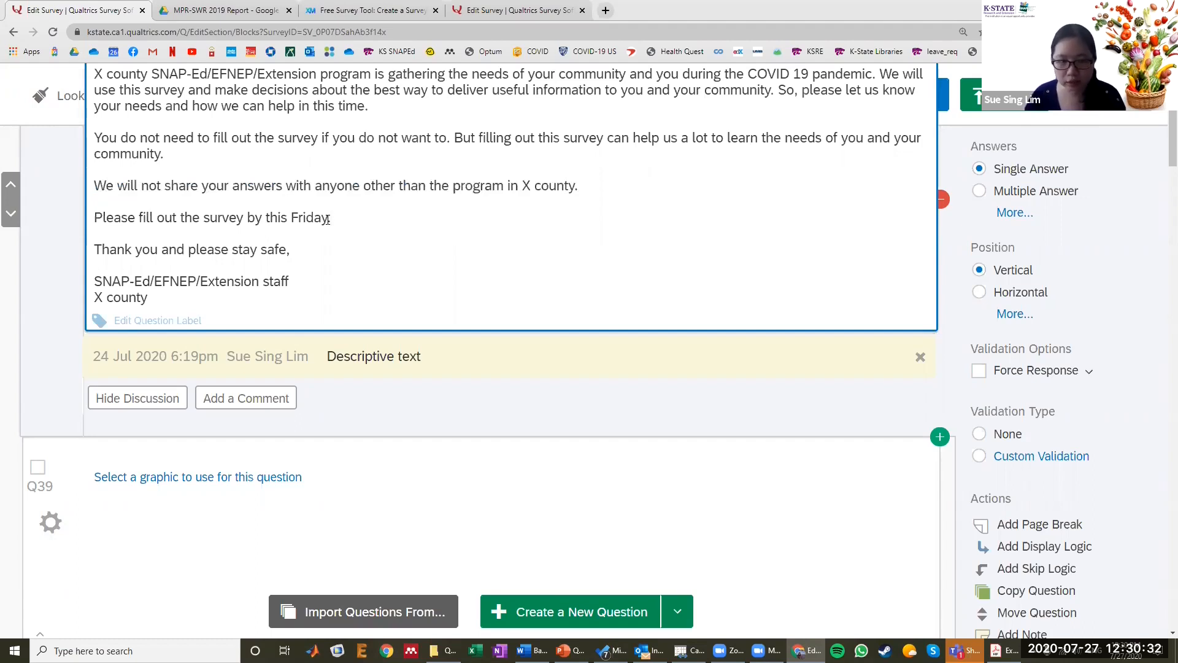
scroll(328, 219, "down", 1)
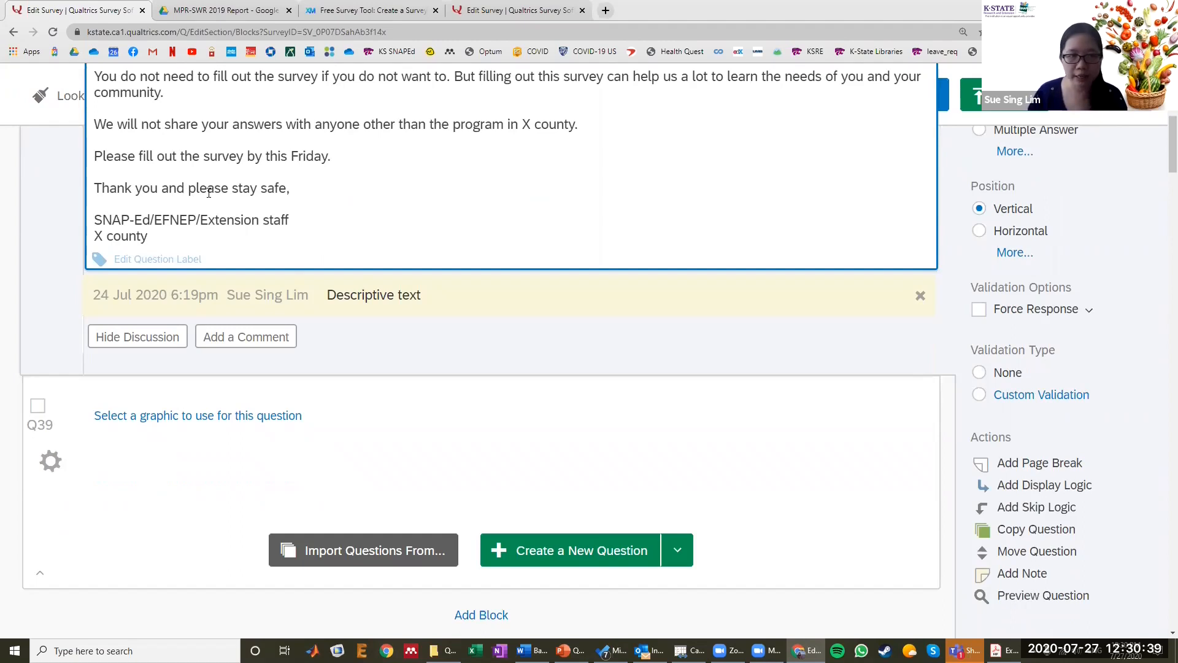
left_click(85, 228)
scroll(88, 244, "up", 3)
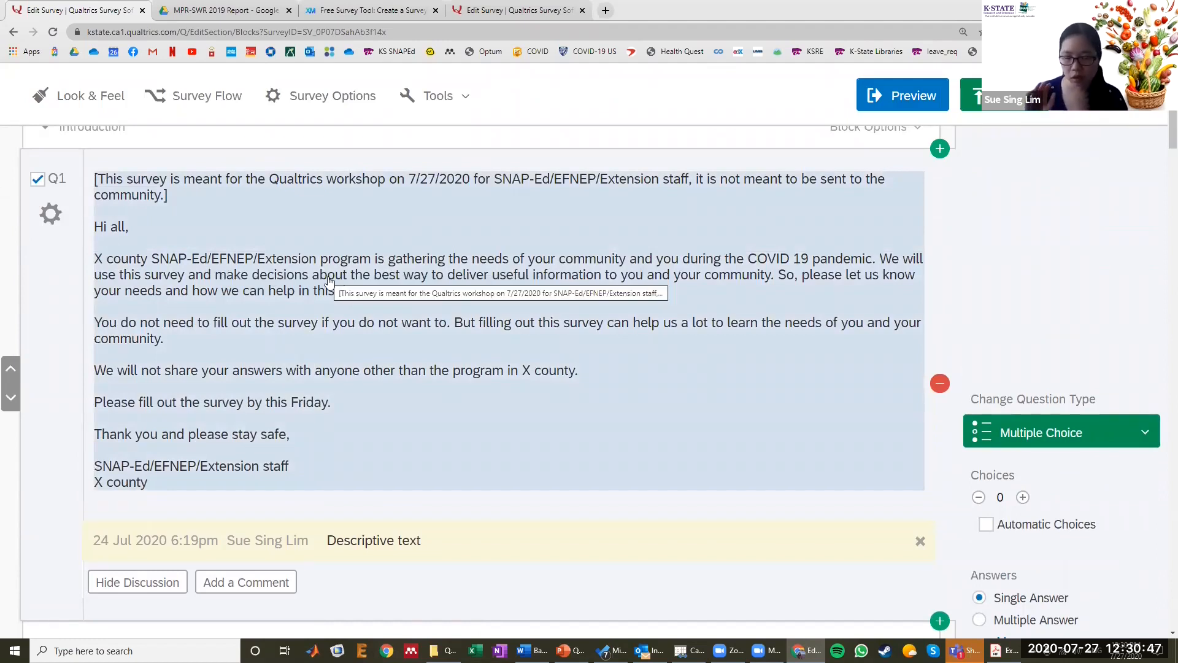
scroll(330, 281, "down", 1)
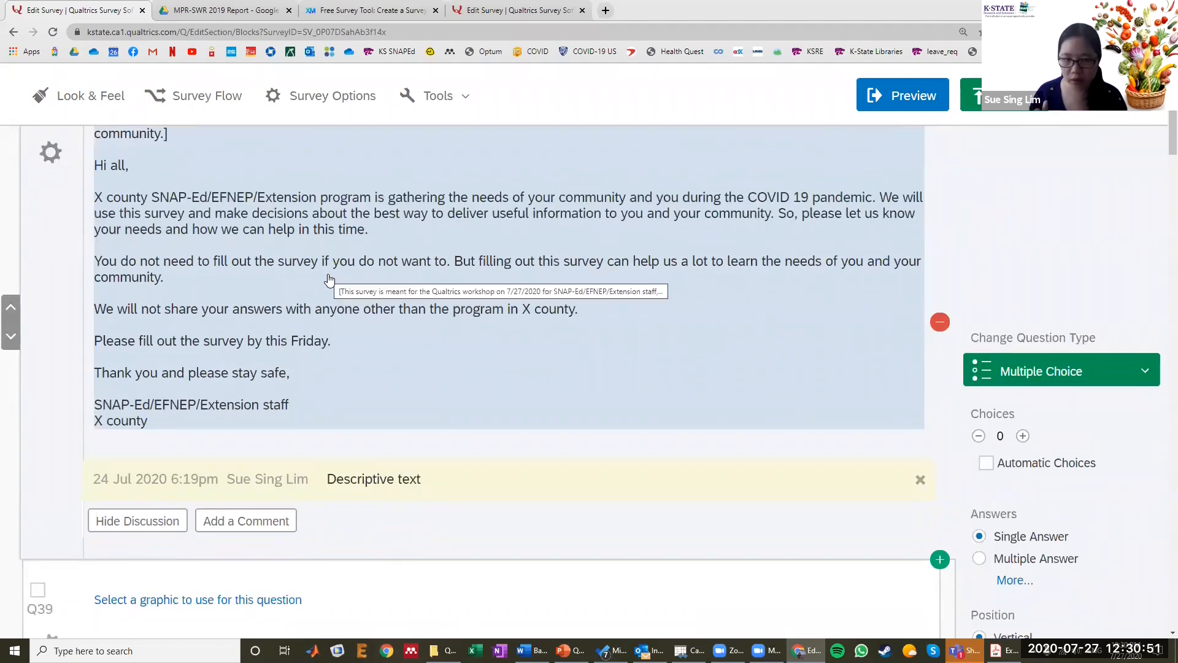
scroll(330, 280, "down", 1)
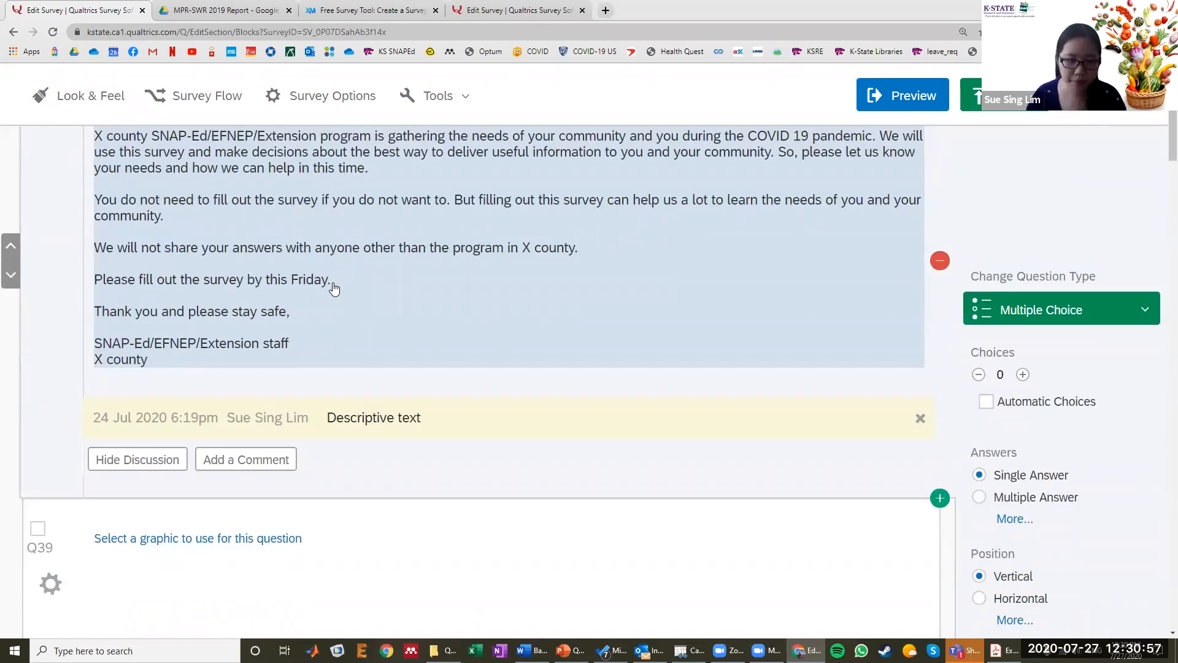
- Add a trial Graphic question below Q39 in the introduction block and remove it again
scroll(331, 281, "down", 4)
left_click(528, 326)
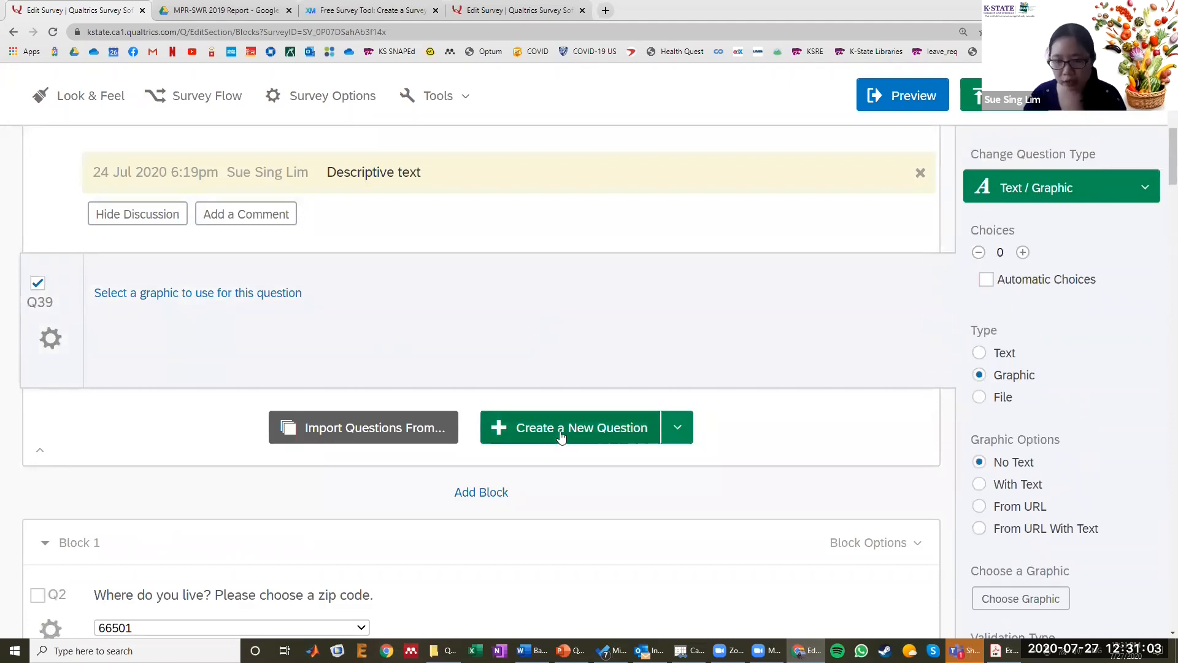
left_click(686, 431)
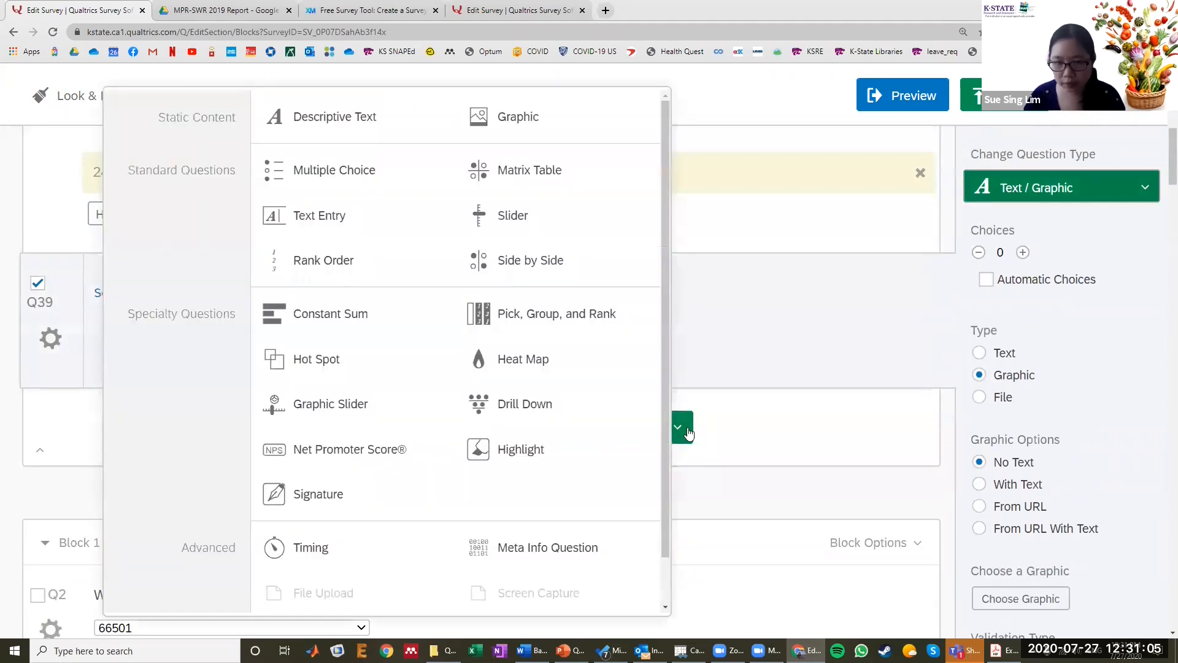
left_click(677, 433)
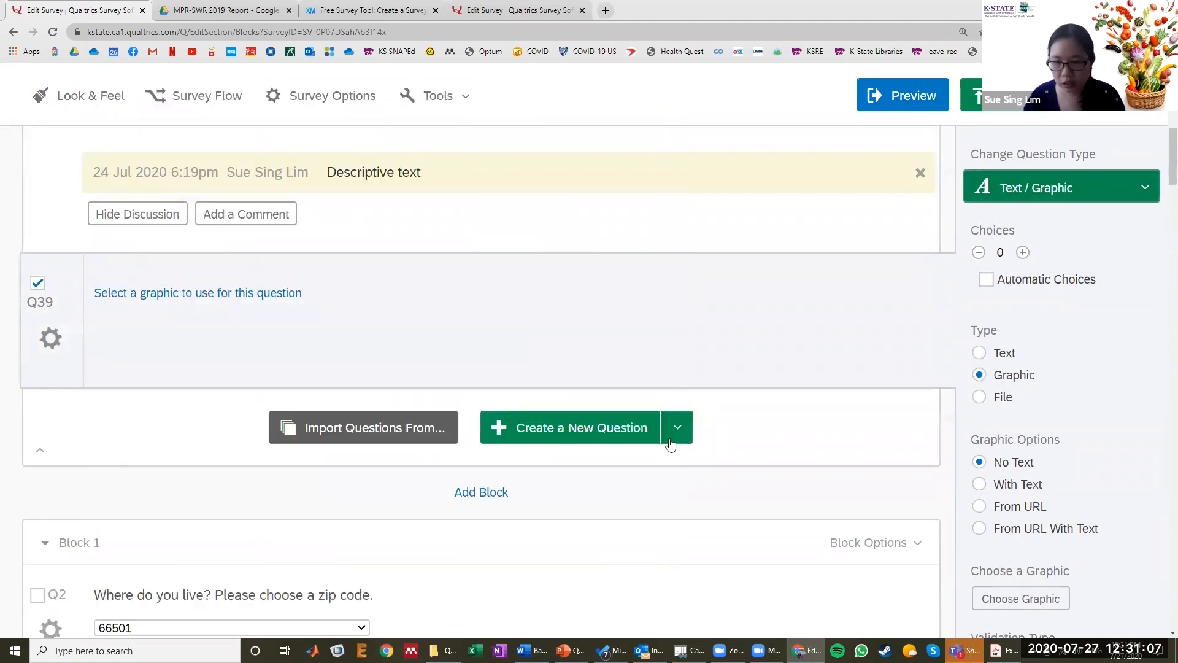
left_click(676, 430)
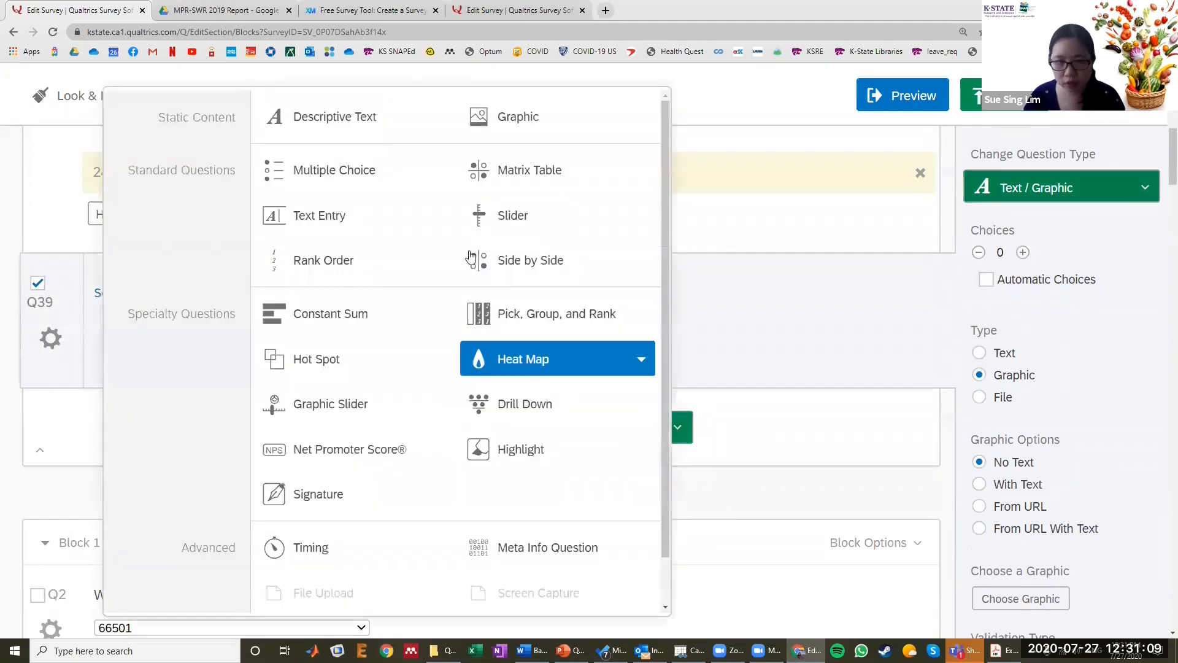
left_click(498, 127)
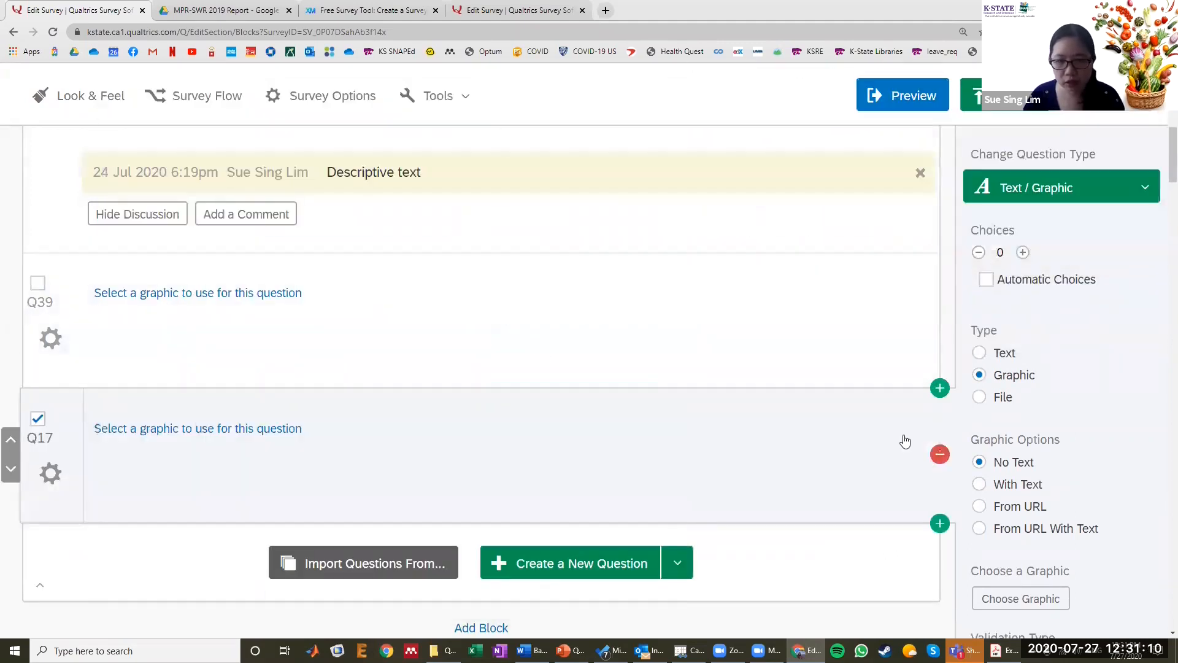
left_click(939, 455)
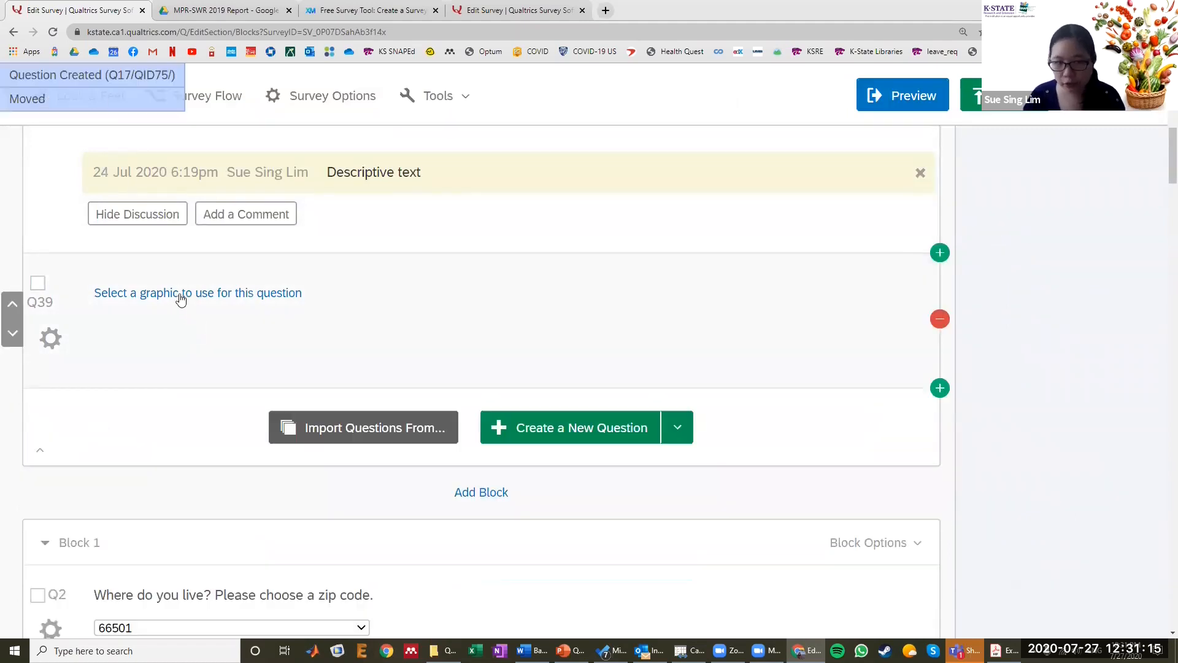
- Open the graphic library for Q39 and examine how a new graphic file is uploaded, without uploading one
left_click(181, 297)
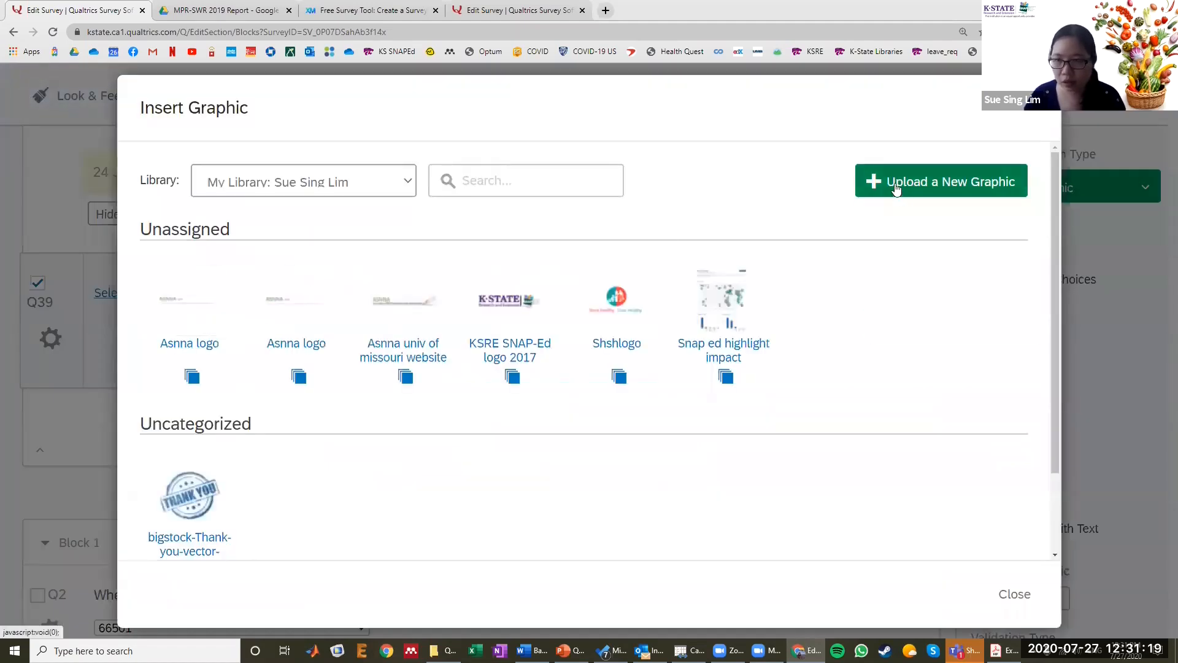
left_click(894, 184)
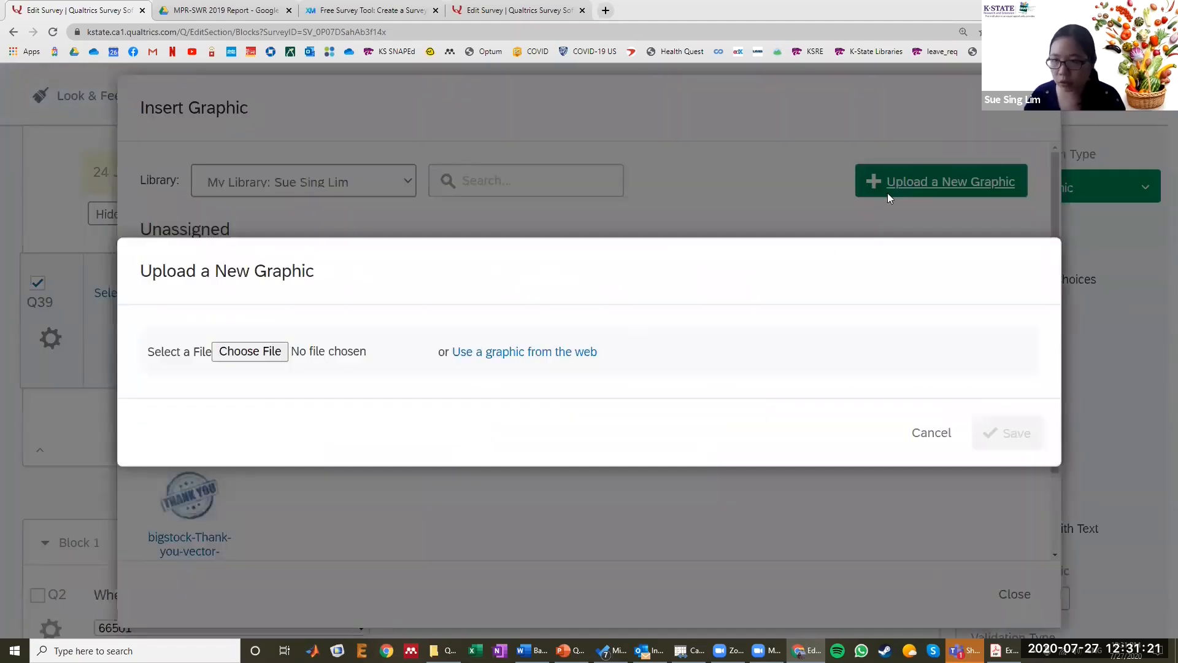
left_click(248, 356)
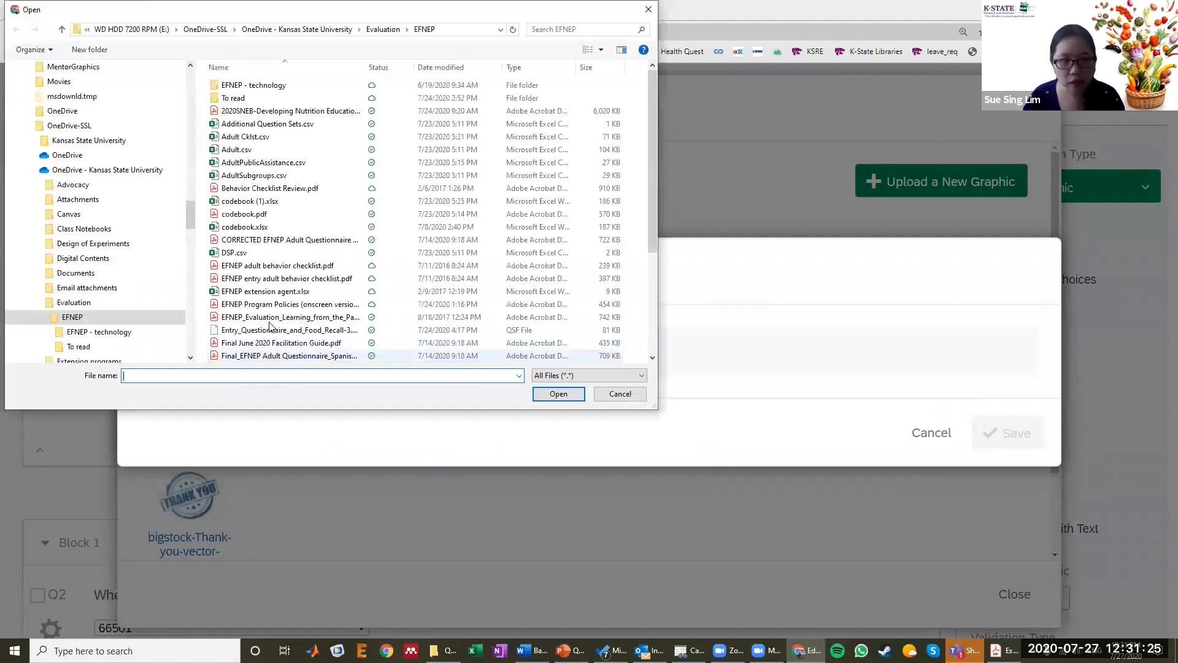
left_click(638, 396)
left_click(928, 431)
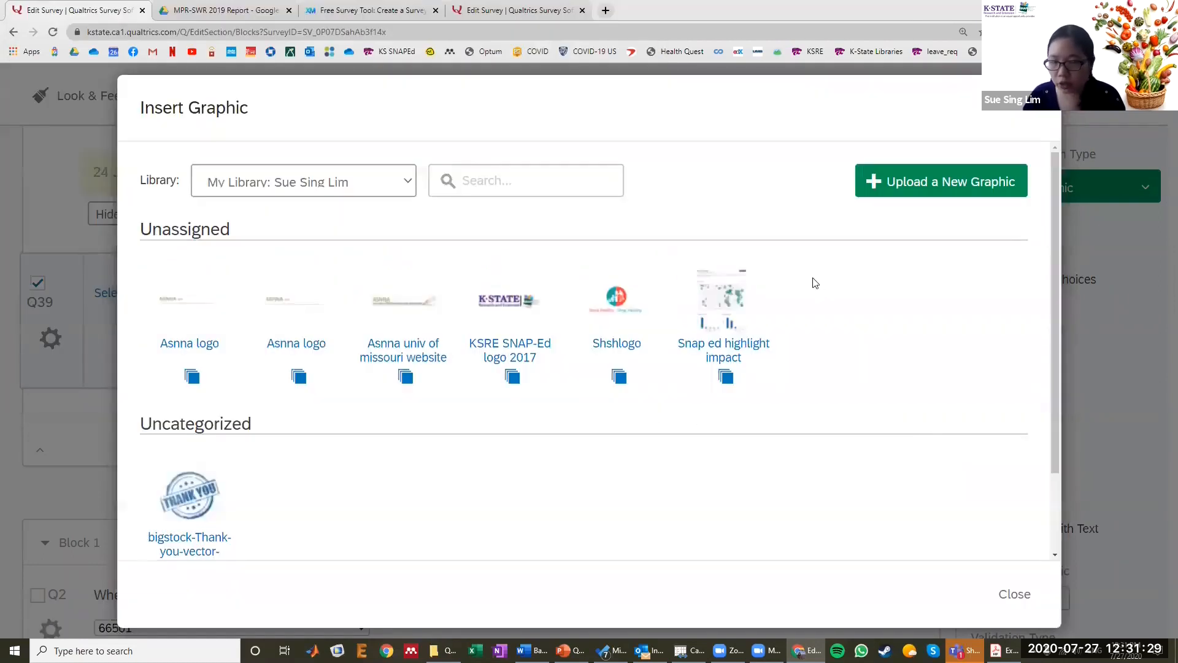
- Insert the uncategorized thank-you stamp graphic from the library into Q39 and check how it displays
scroll(614, 289, "down", 1)
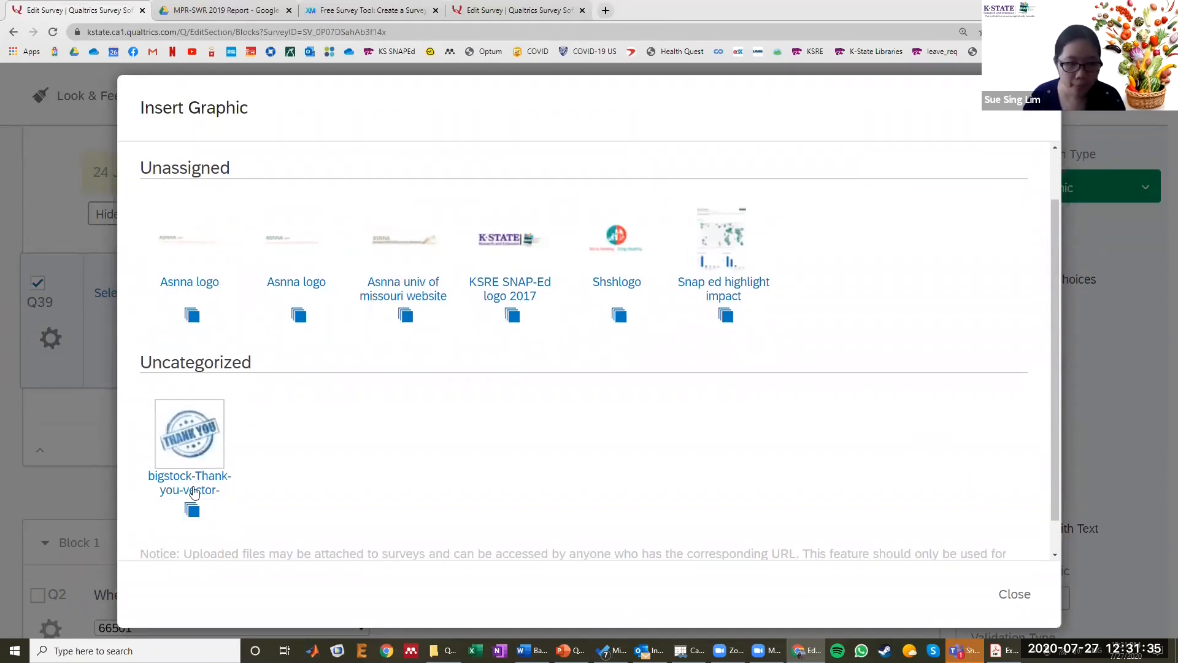
left_click(191, 449)
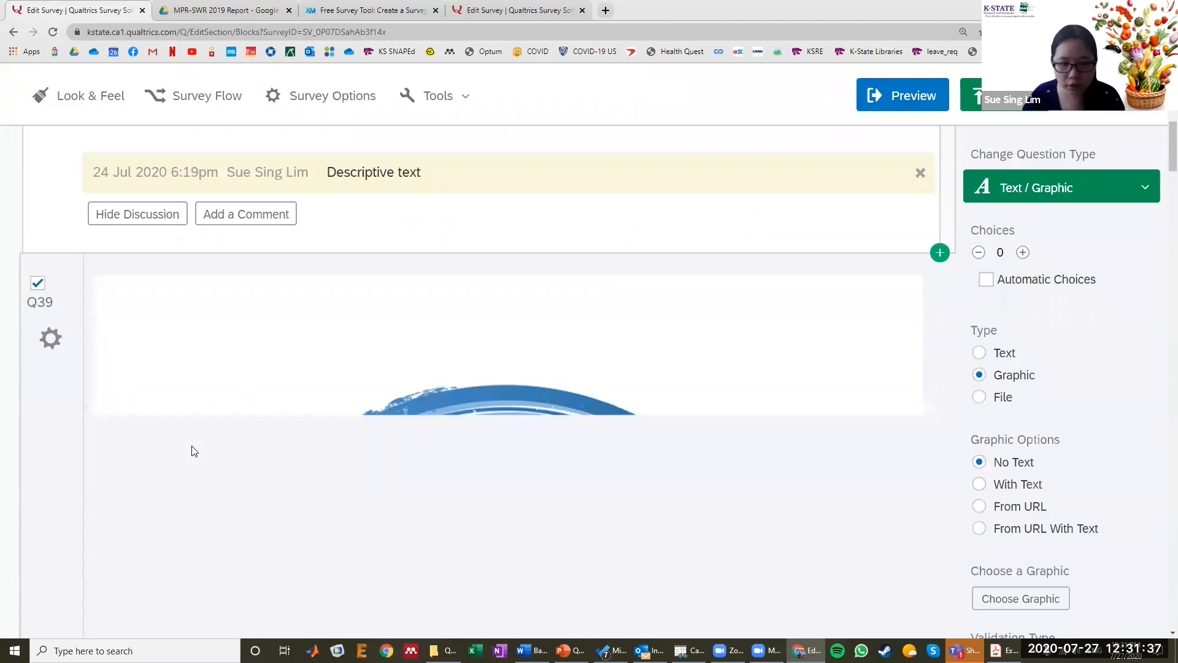
scroll(194, 441, "down", 6)
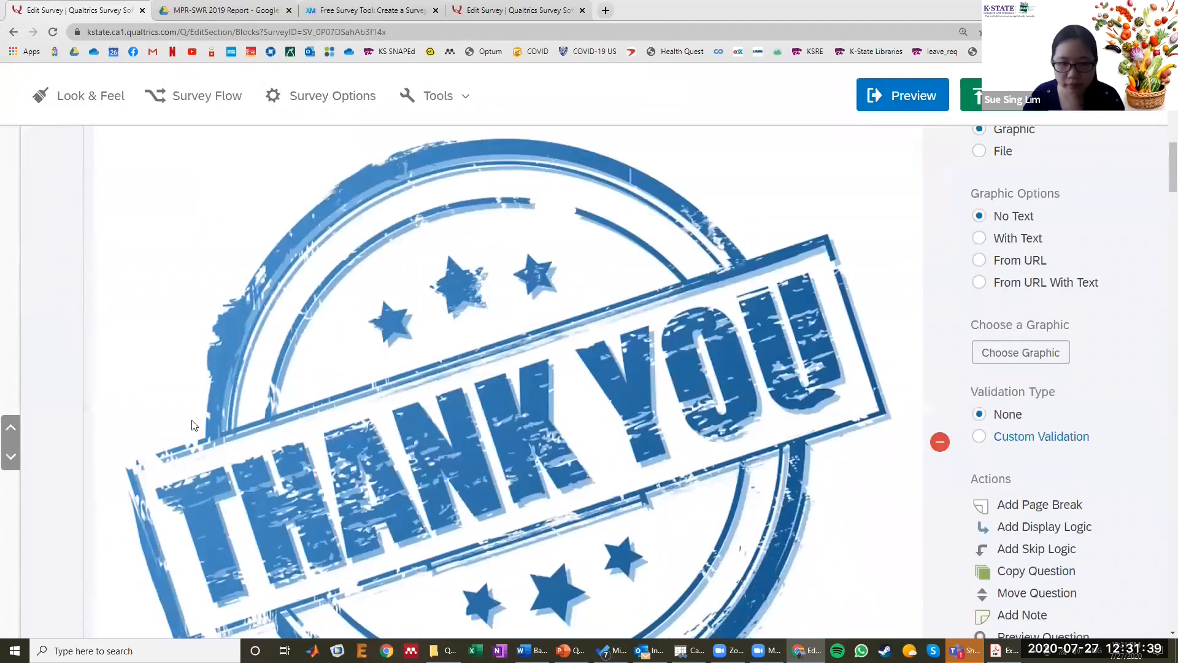
scroll(191, 417, "down", 5)
scroll(195, 406, "up", 2)
scroll(196, 408, "up", 2)
scroll(196, 406, "up", 3)
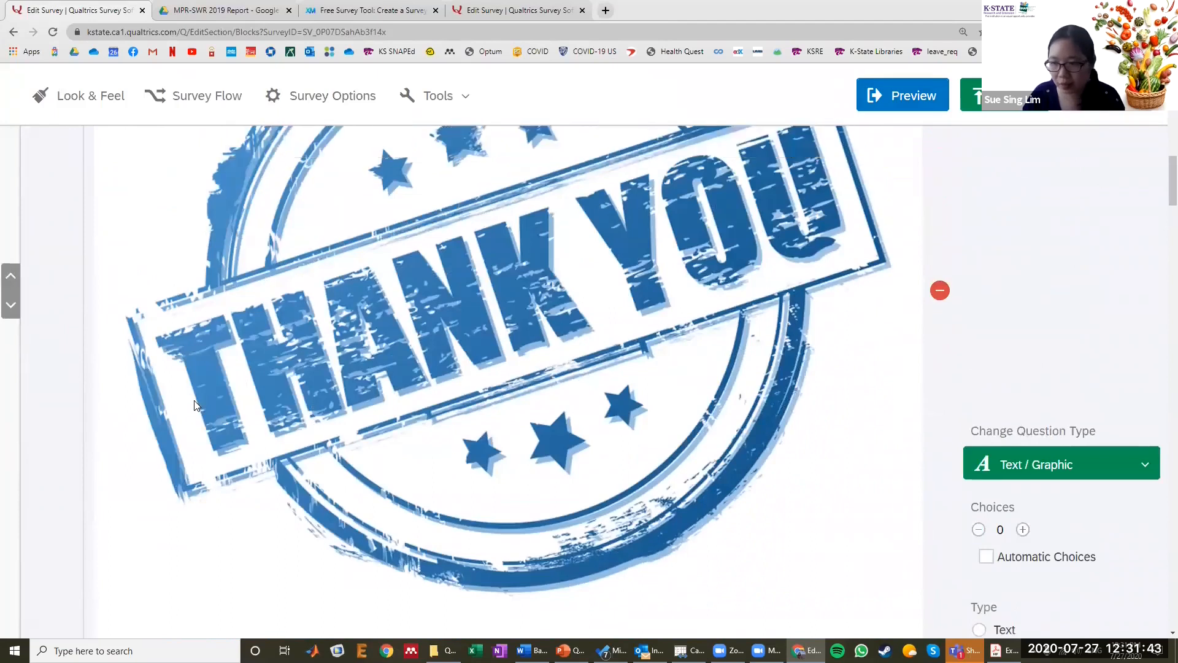
scroll(195, 405, "up", 2)
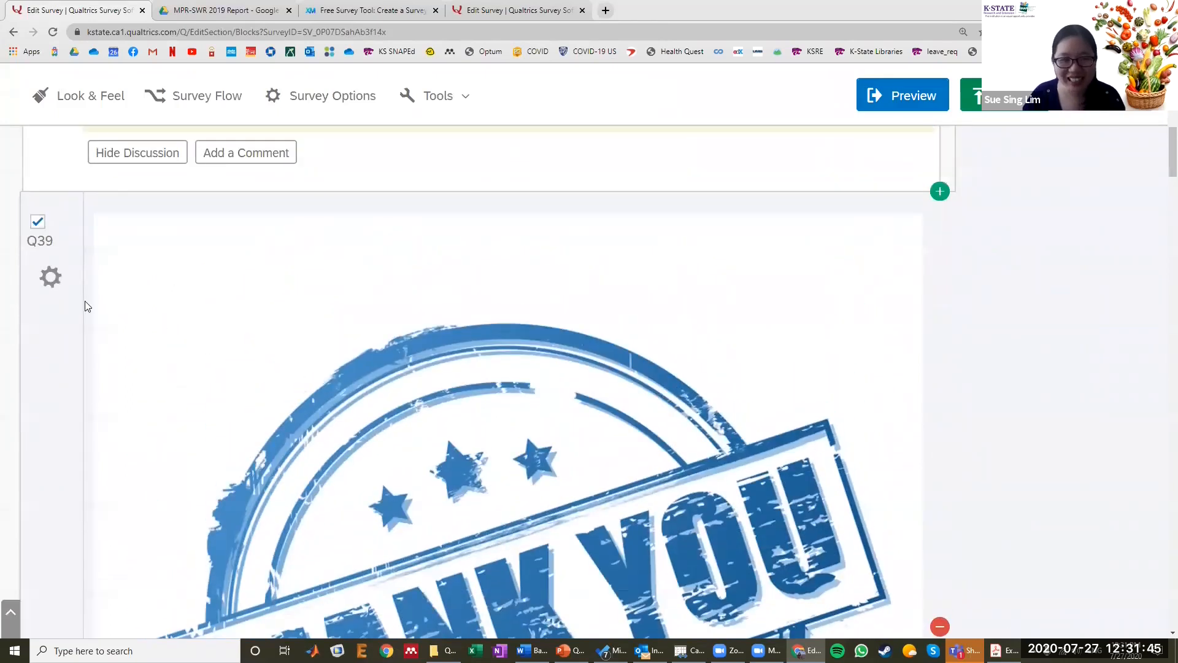
- View the zip code choices in the dropdown list of Q2 in Block 1
scroll(255, 308, "down", 3)
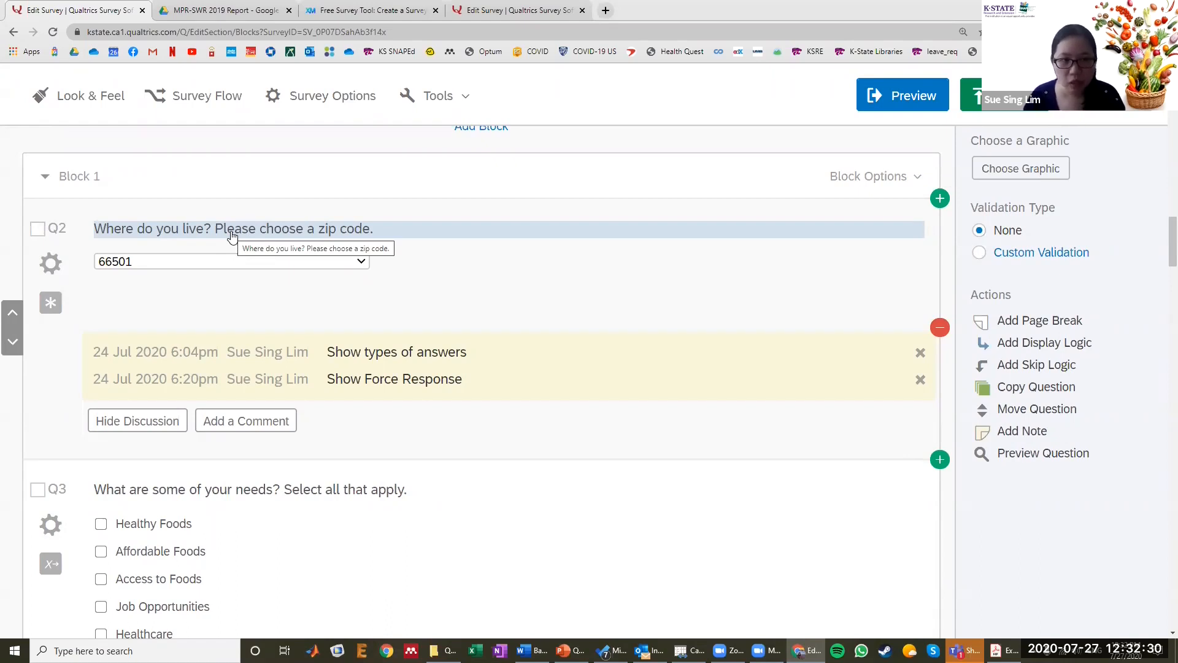
left_click(335, 263)
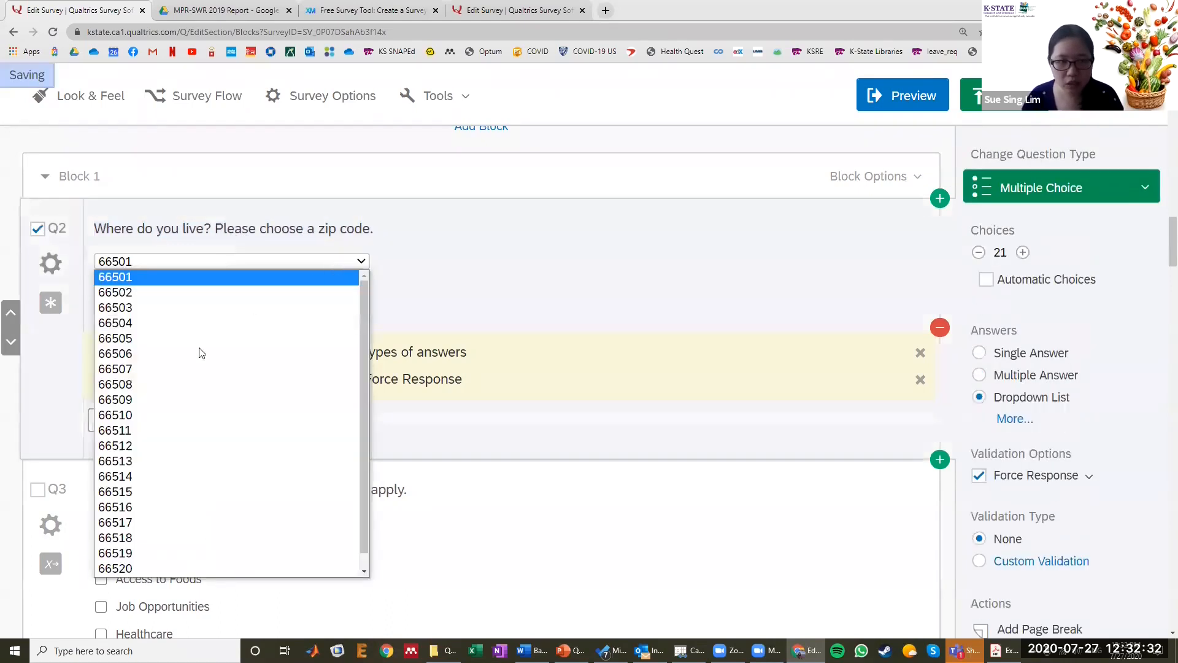
left_click(510, 287)
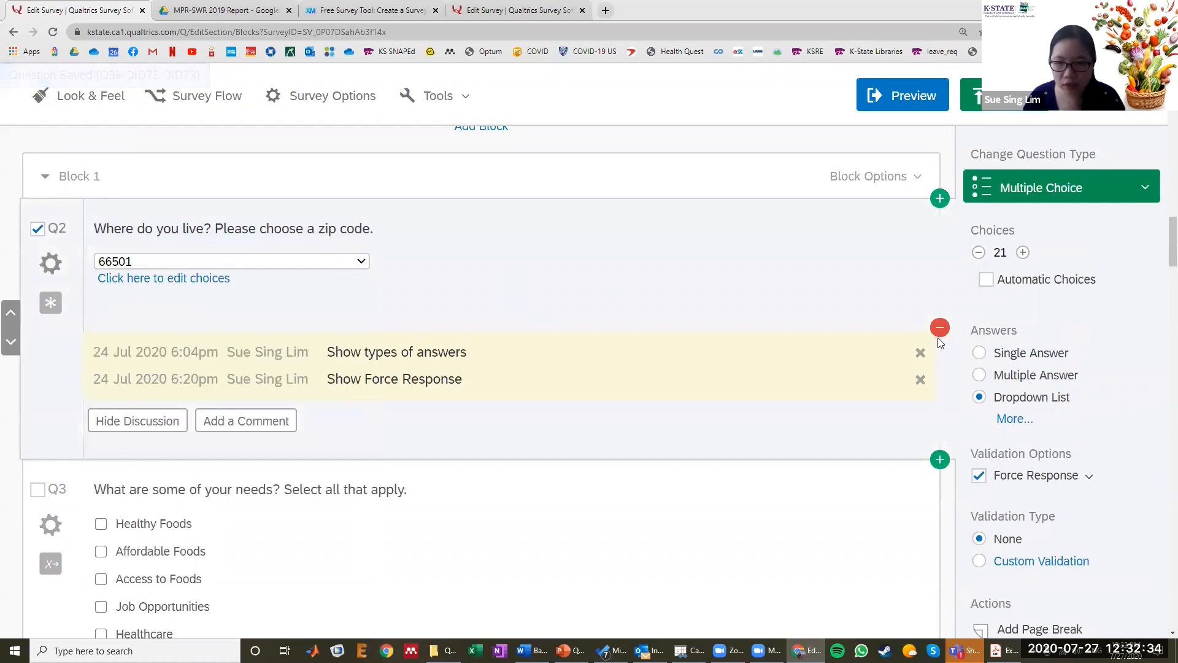
- Add a new Multiple Choice question directly below Q2 and review the available question types
left_click(939, 460)
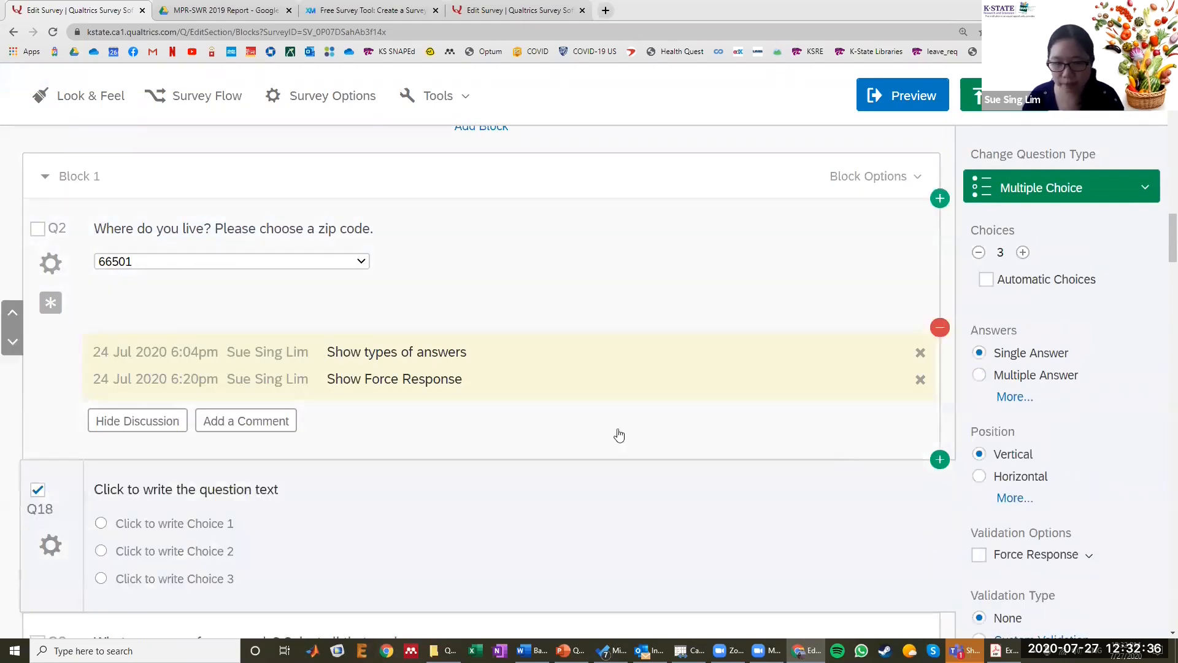
scroll(404, 423, "down", 2)
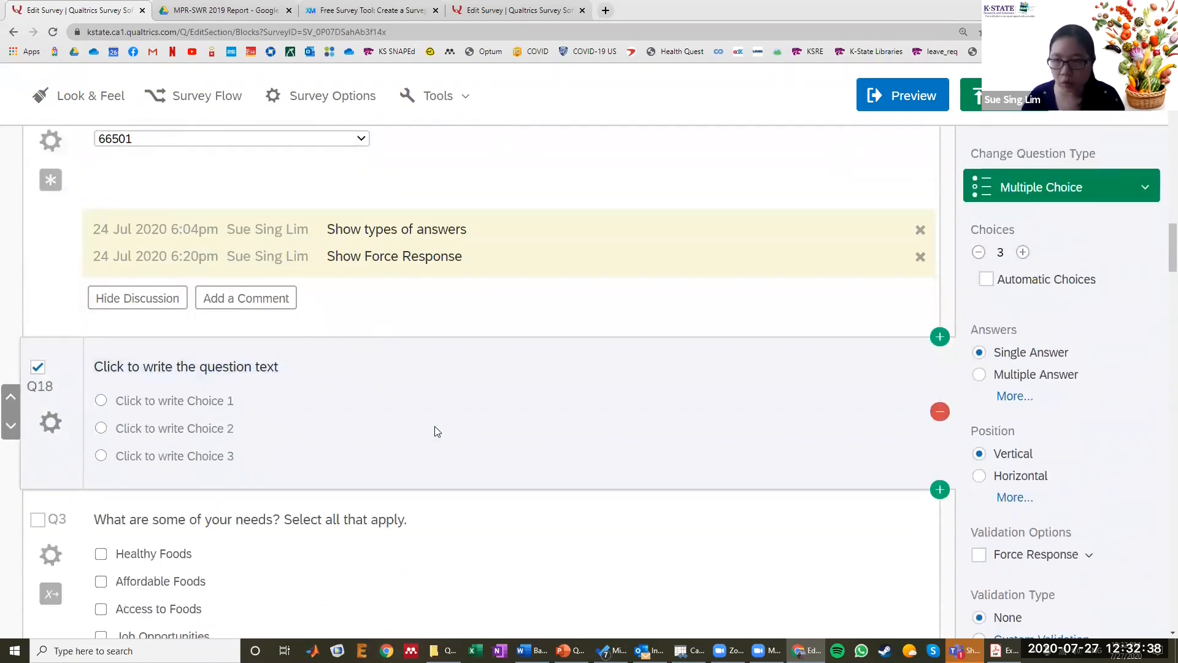
left_click(1061, 192)
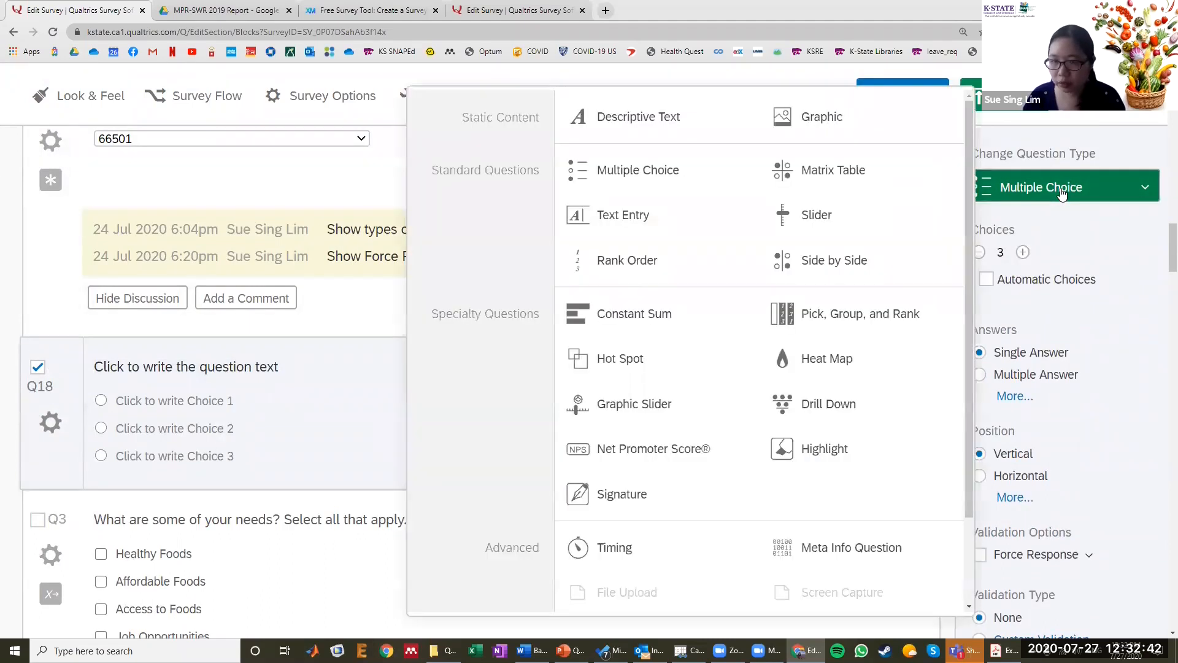
mouse_move(606, 167)
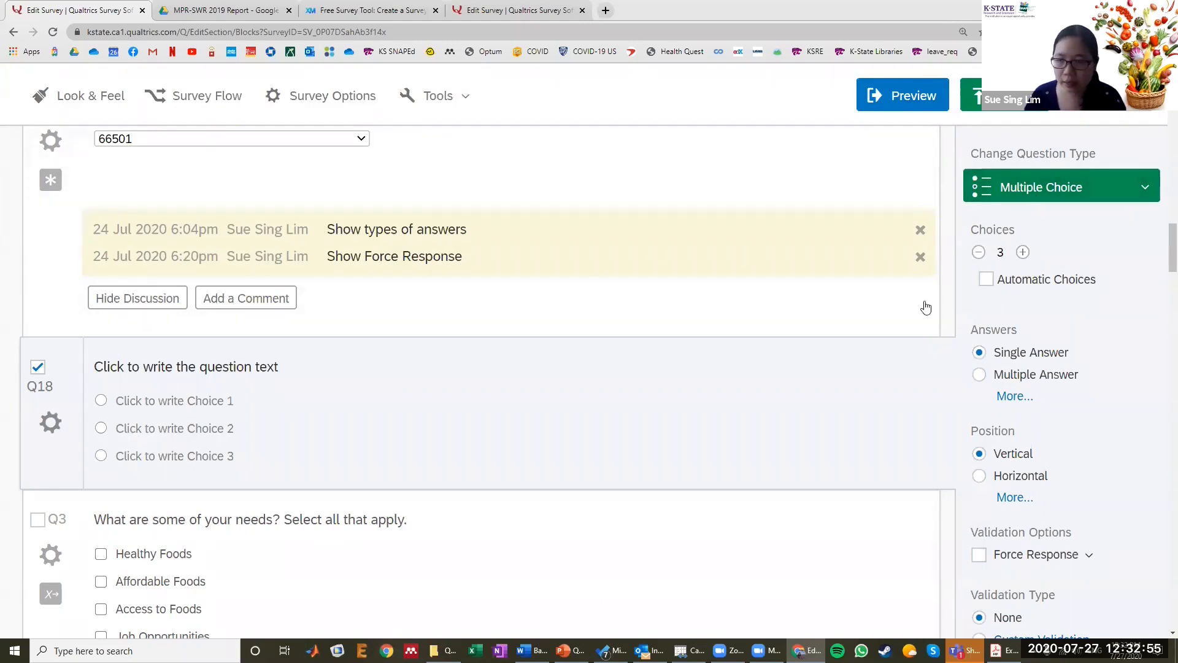
- Increase the number of choices in the new multiple choice question to 13
scroll(925, 307, "down", 1)
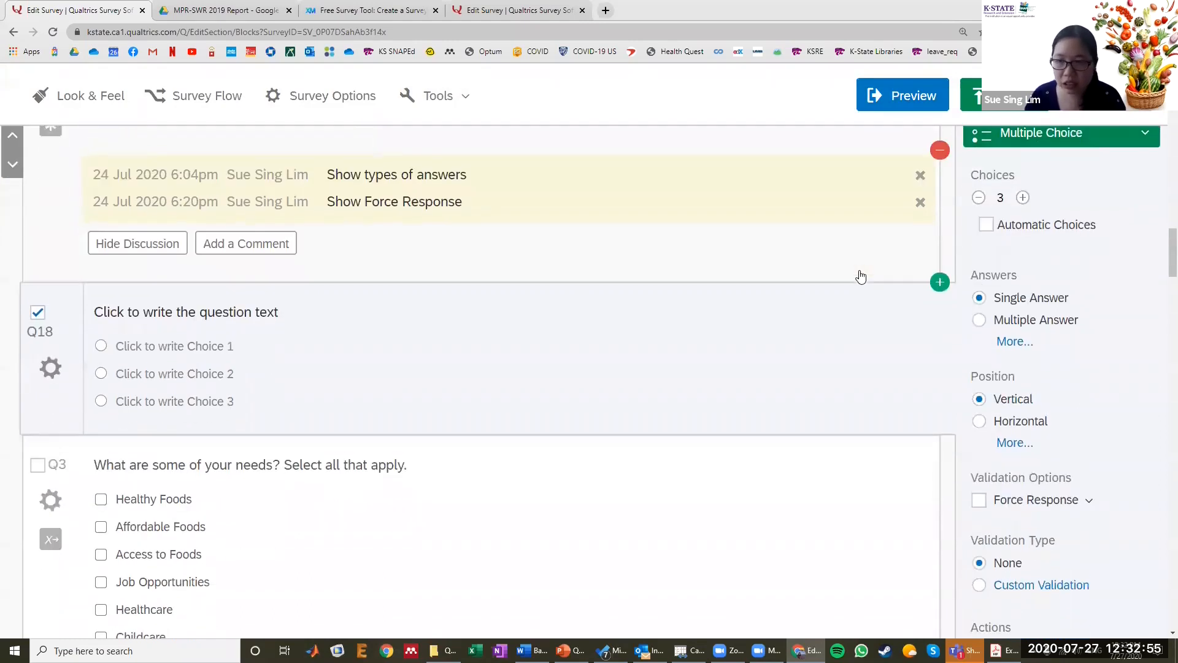
left_click(1022, 191)
left_click(1023, 191)
left_click(1023, 191)
left_click(1023, 191)
left_click(1023, 191)
left_click(1023, 191)
left_click(1022, 191)
left_click(1022, 190)
left_click(1022, 191)
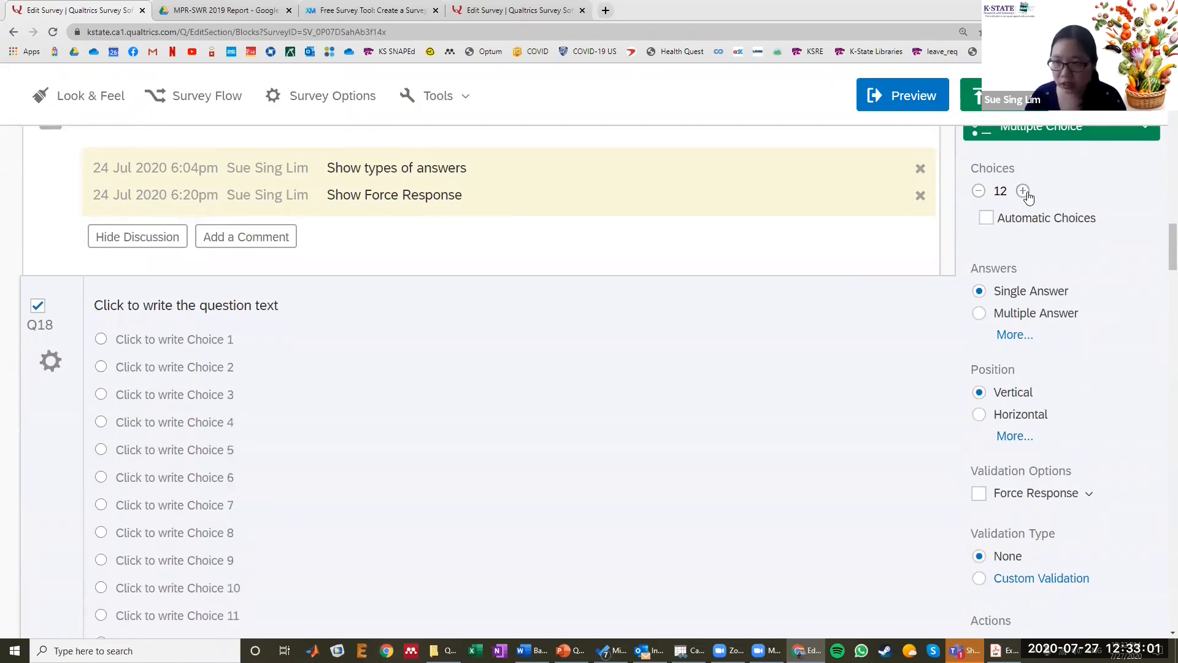
- Enter the zip codes 66501 and 66502 as the first two choices of the new question Q18
scroll(197, 264, "down", 1)
left_click(195, 278)
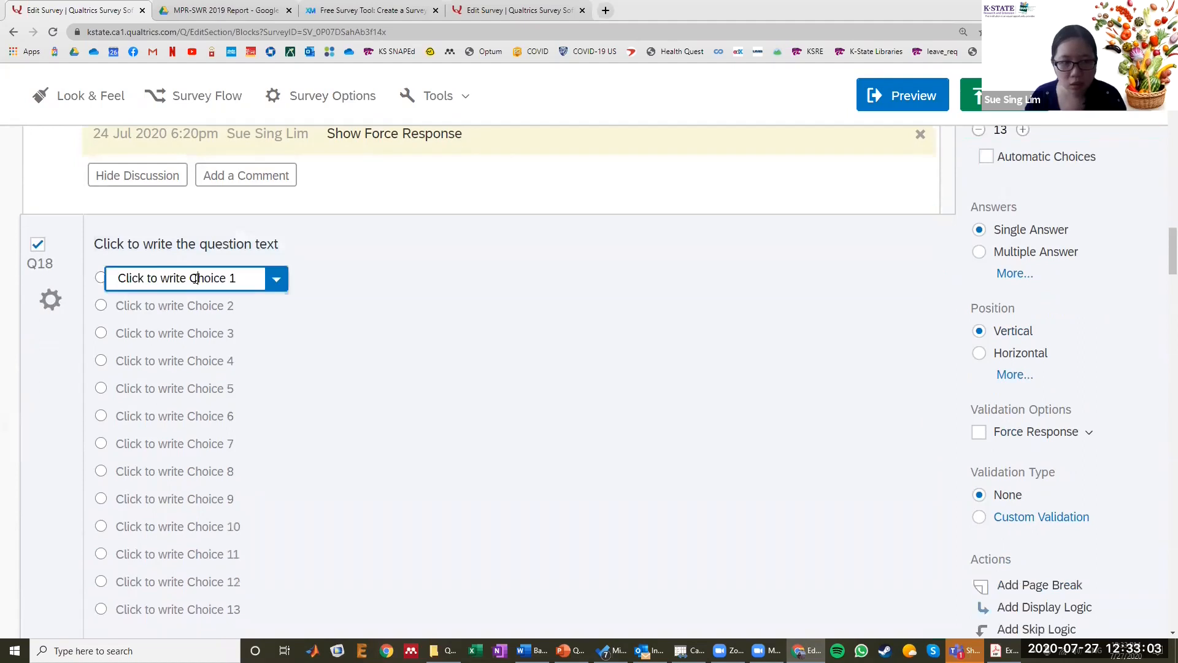
type("66501")
key("Return")
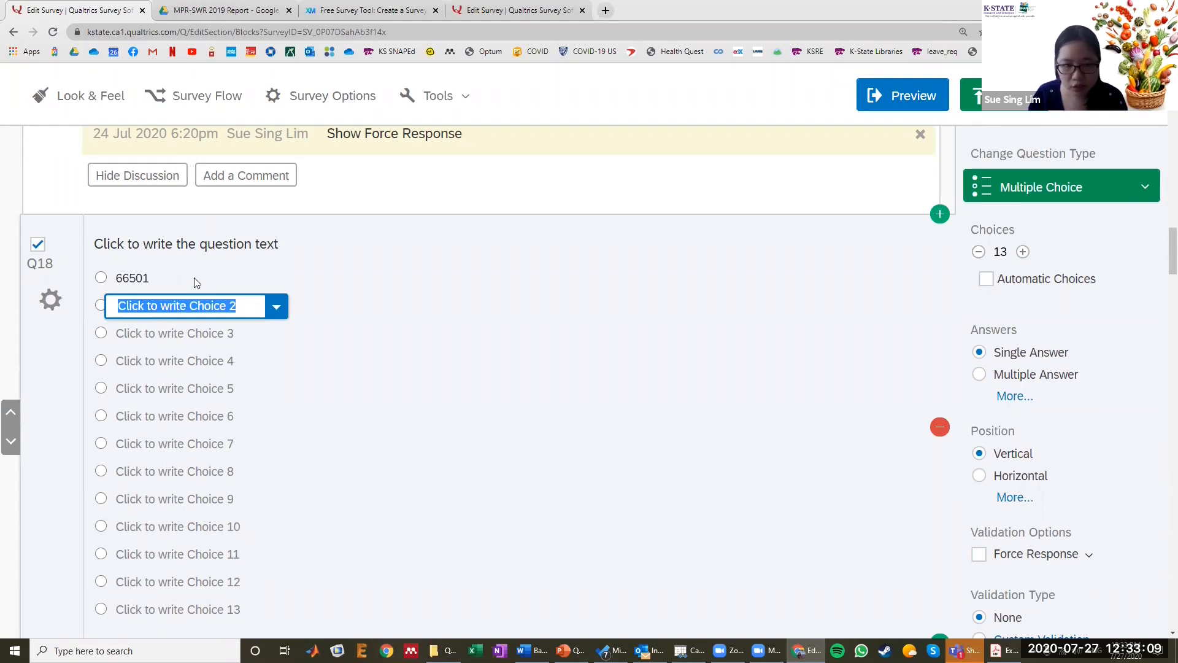
type("66501")
key("BackSpace")
type("2")
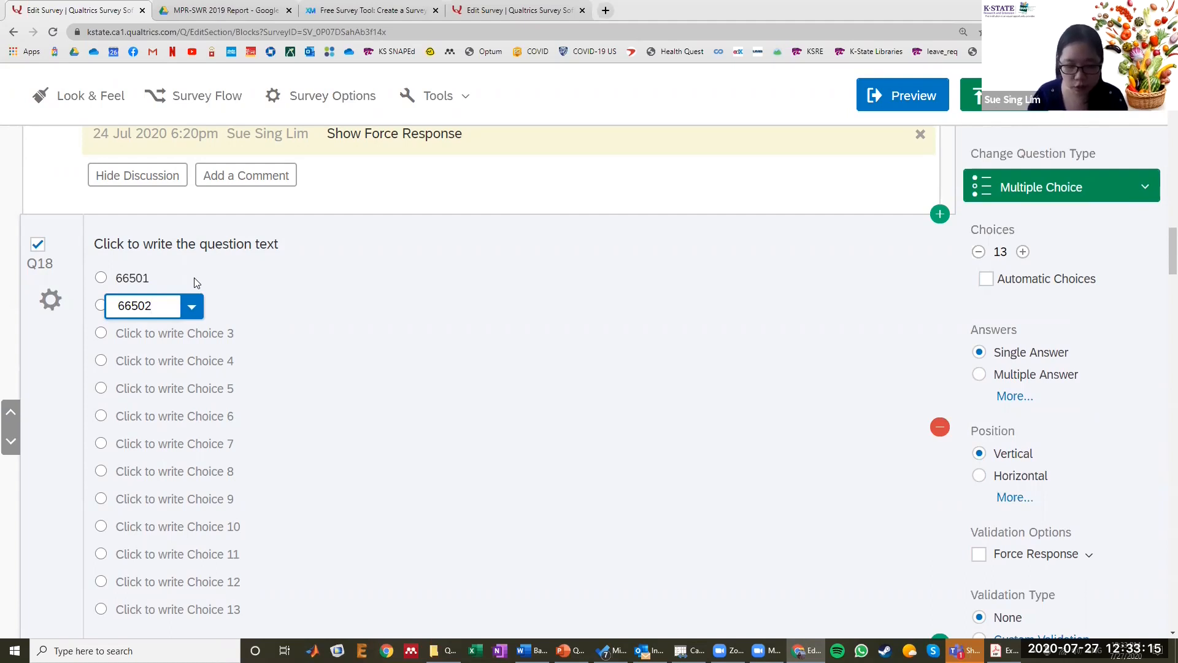
key("Return")
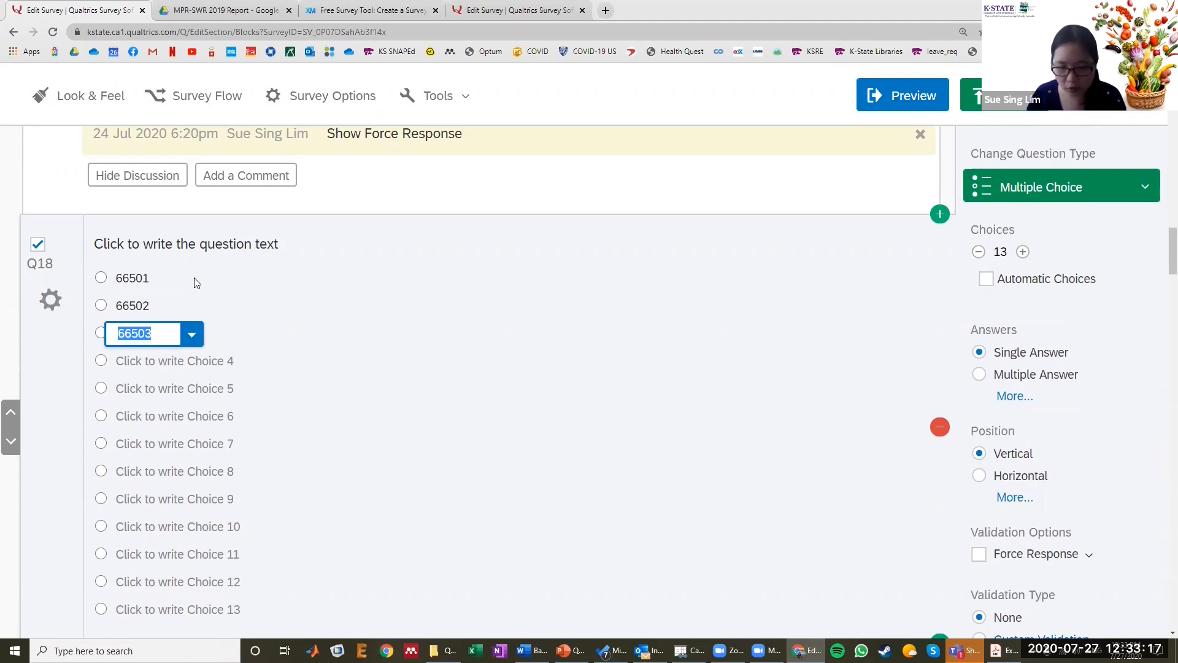
- Fill choices 3 to 13 of Q18 with the suggested consecutive zip codes 66503 to 66513
key("Return")
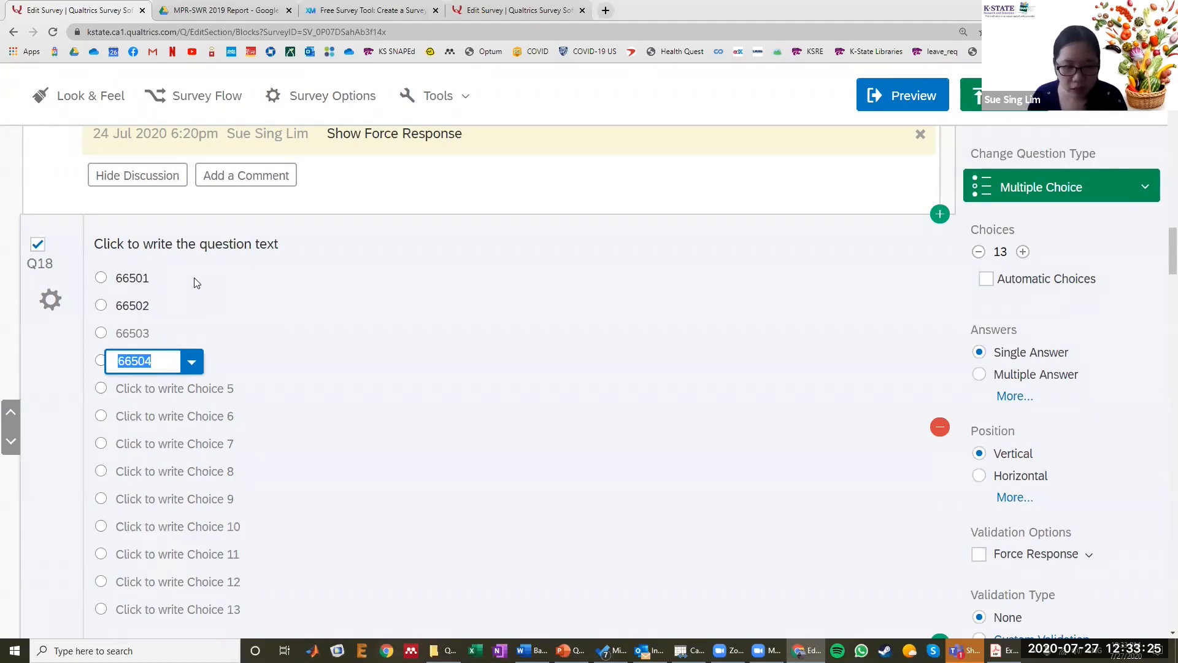
key("Return")
key("Return")
key("Return")
key("Return")
key("Return")
key("Return")
key("Return")
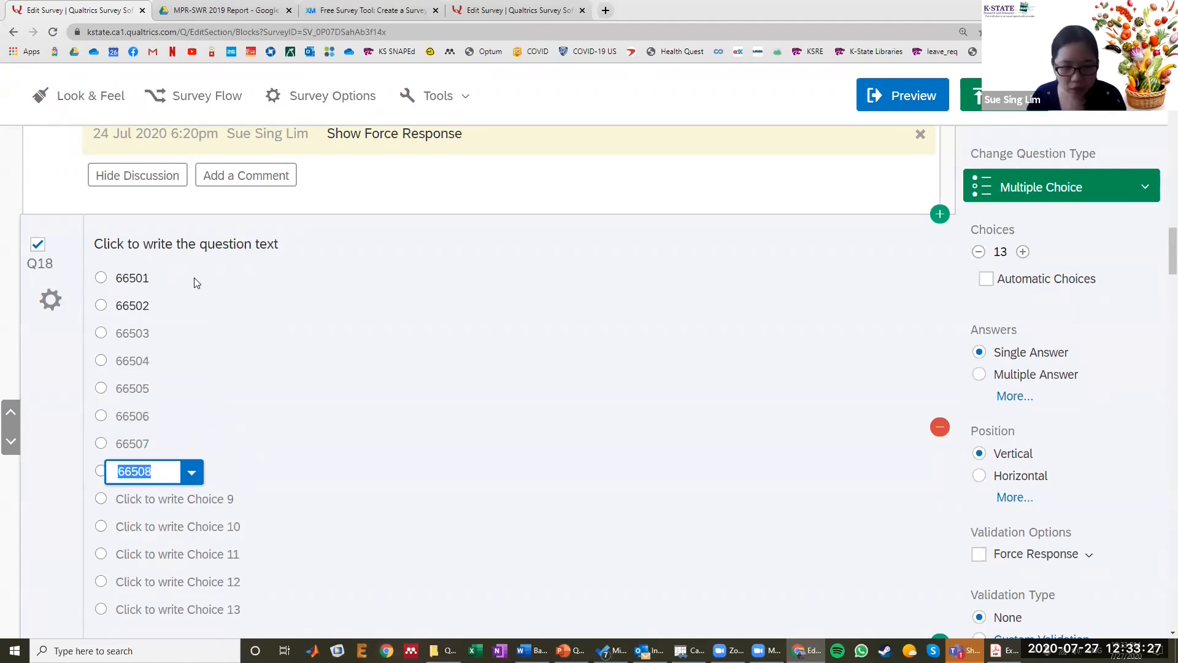
key("Return")
key("Return")
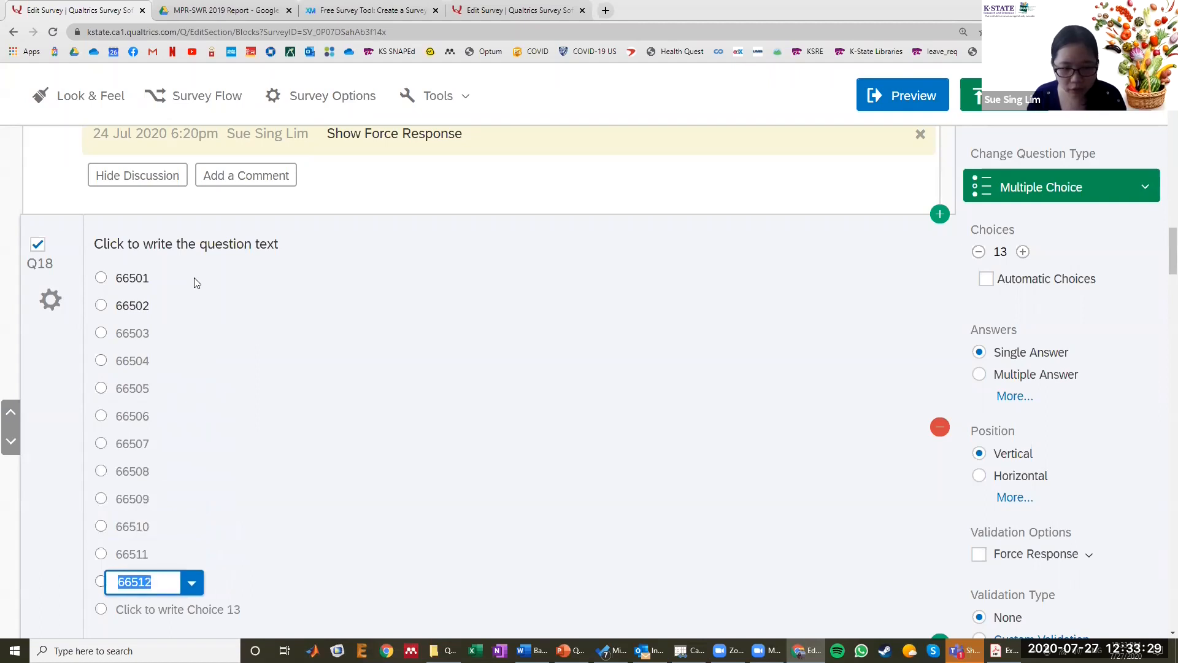
left_click(229, 287)
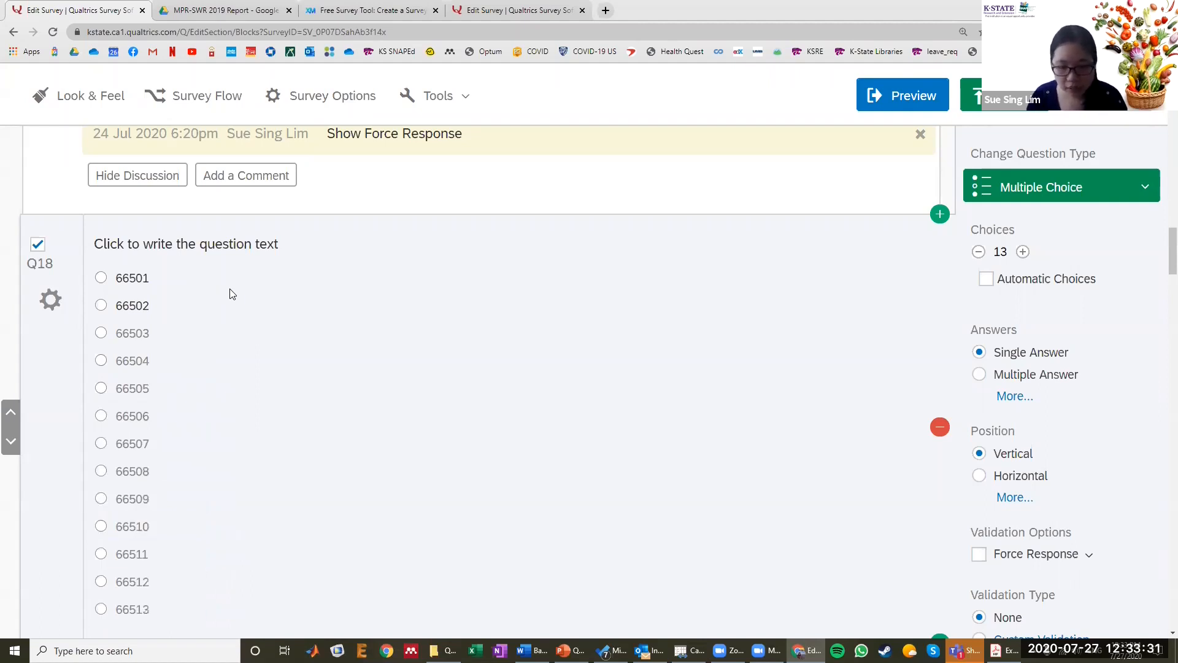
- Expand Q18's position and answer options, switch it to Dropdown List and test the list by choosing 66505
scroll(480, 290, "down", 1)
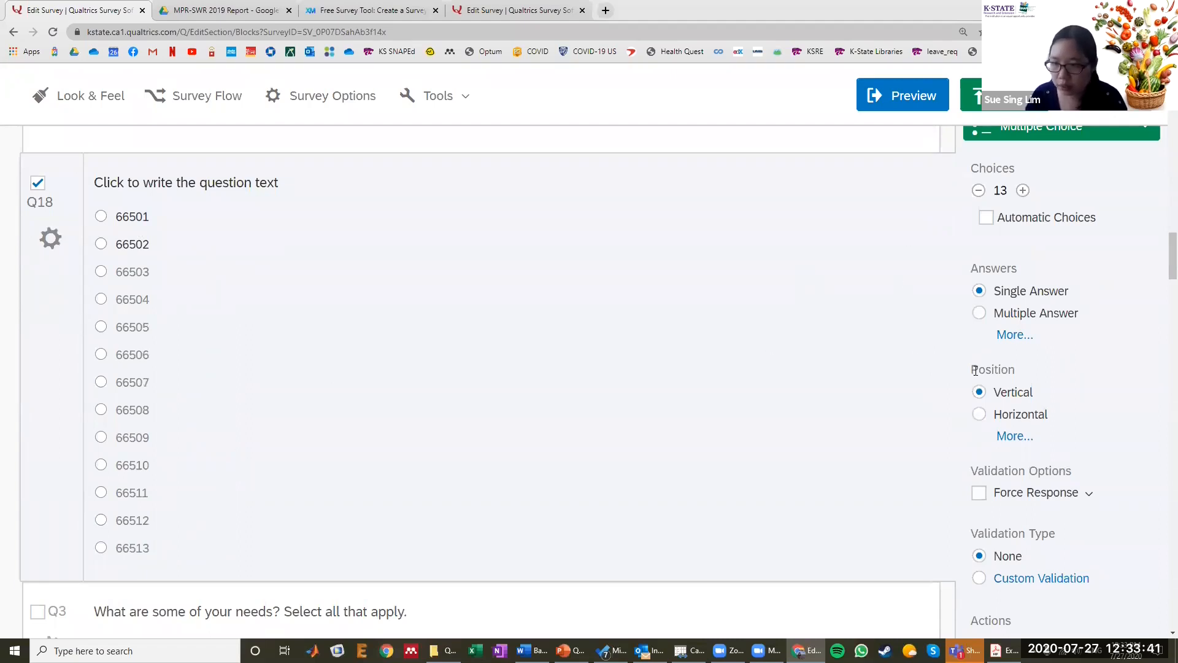
scroll(994, 412, "down", 1)
left_click(1013, 375)
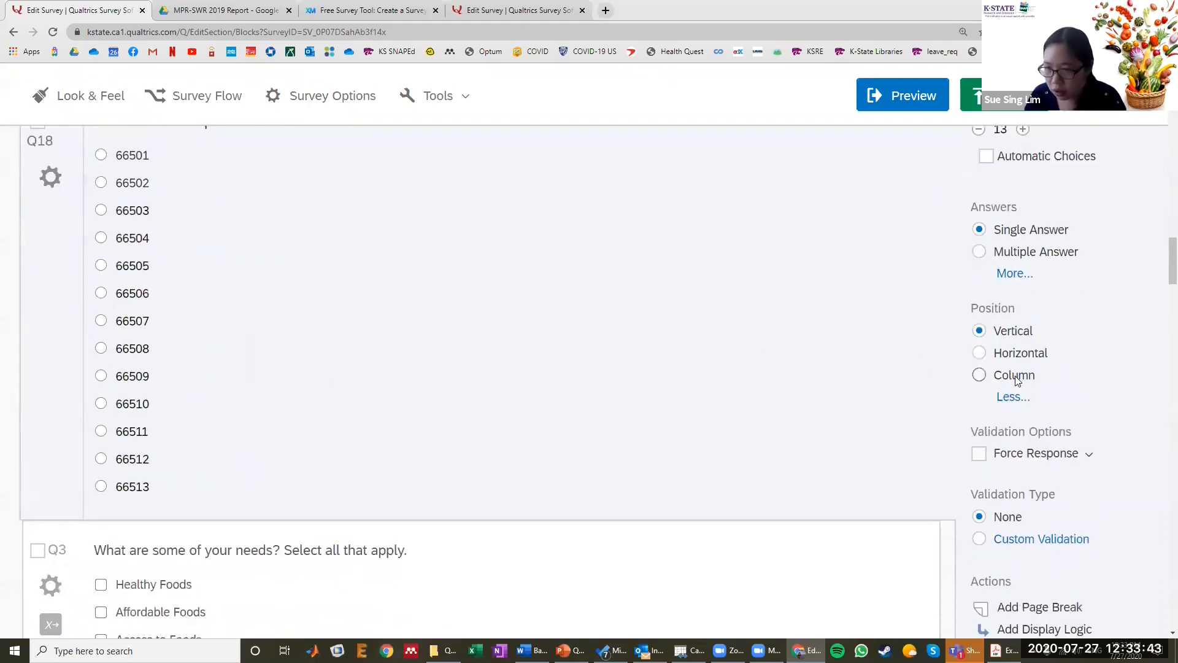
scroll(1015, 380, "up", 2)
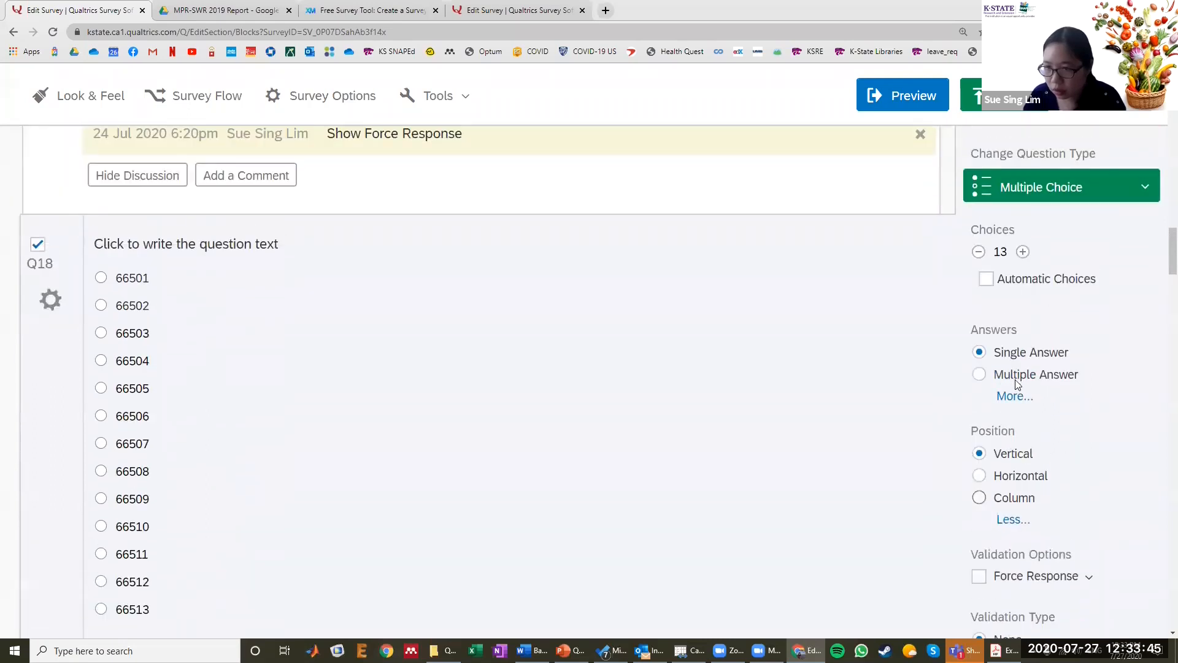
left_click(1014, 394)
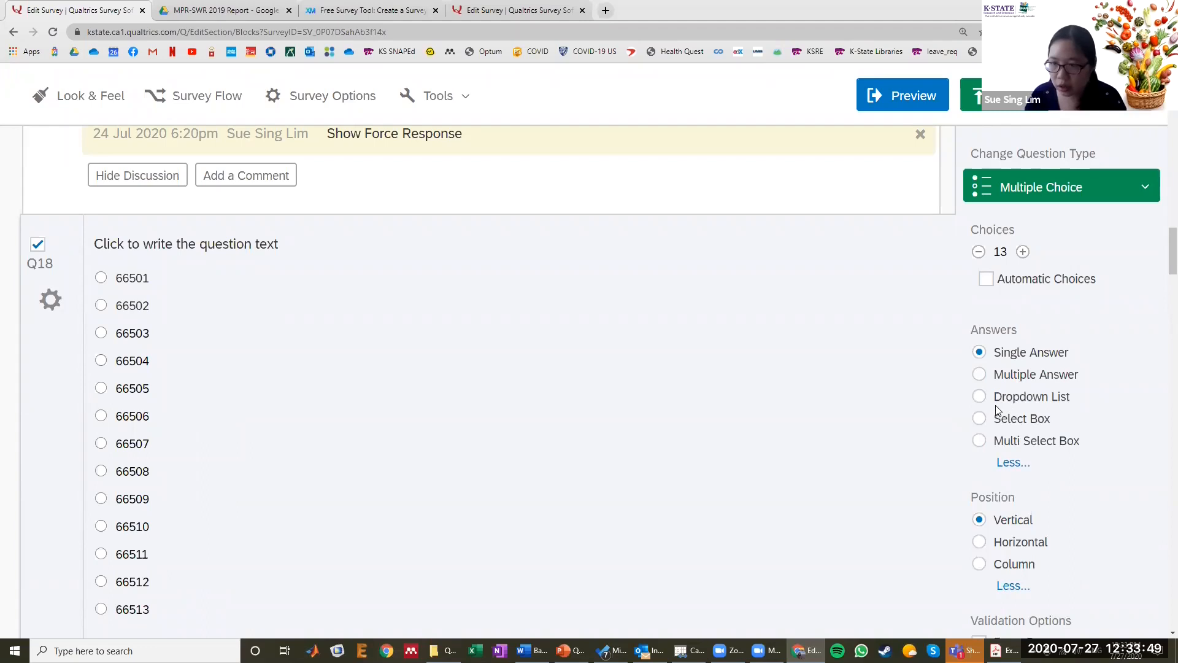
left_click(980, 397)
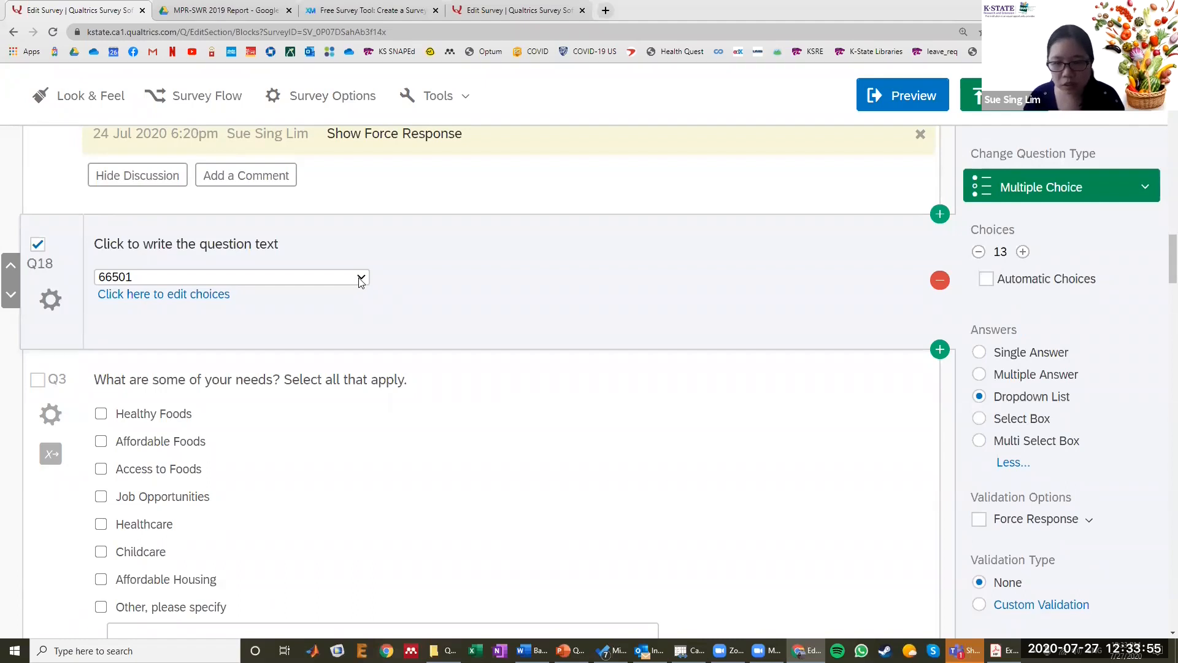
left_click(360, 279)
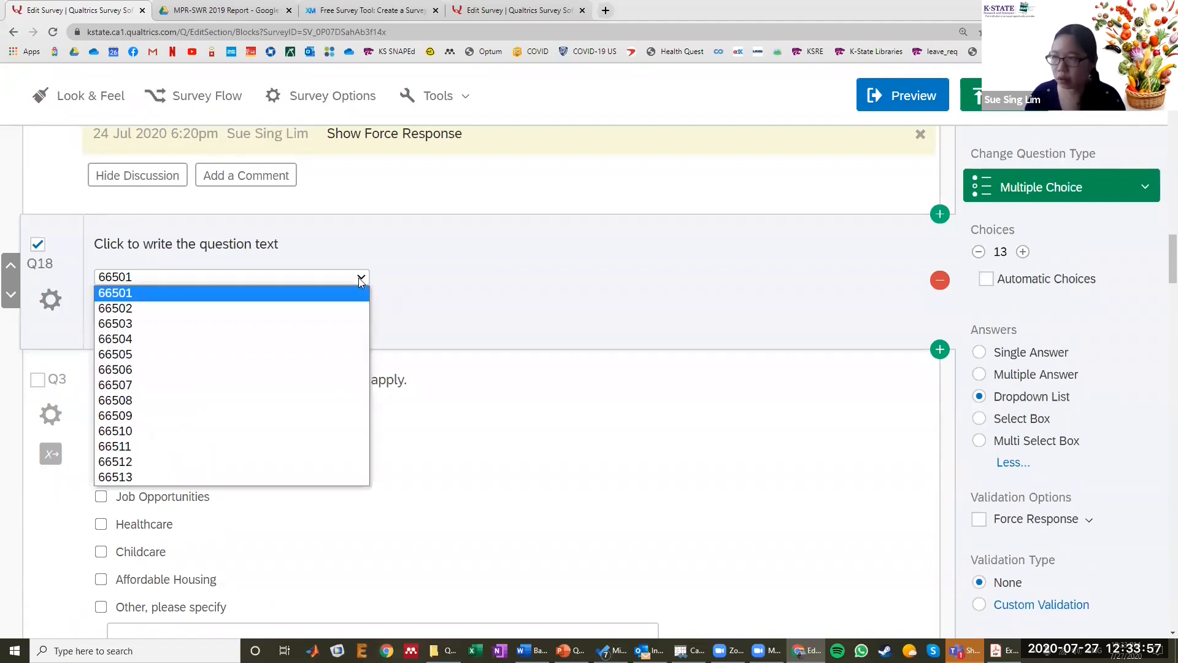
left_click(240, 363)
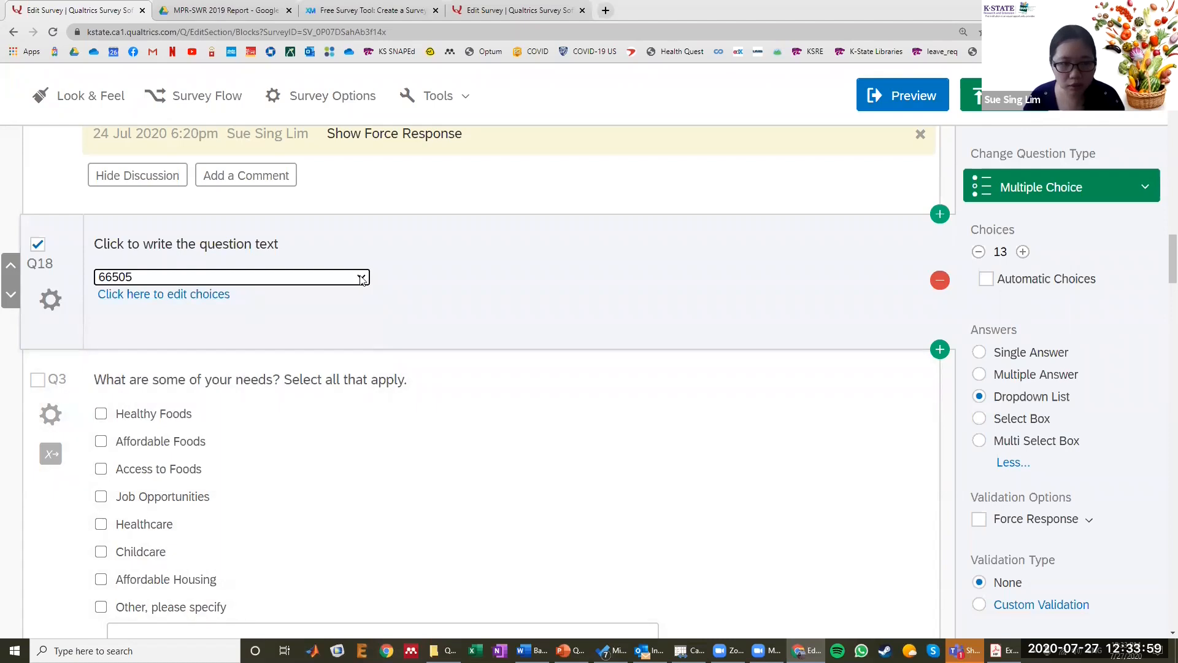
- Return Q18 to Single Answer, switch it to Select Box and try selecting 66504 and 66507 in the box
left_click(979, 353)
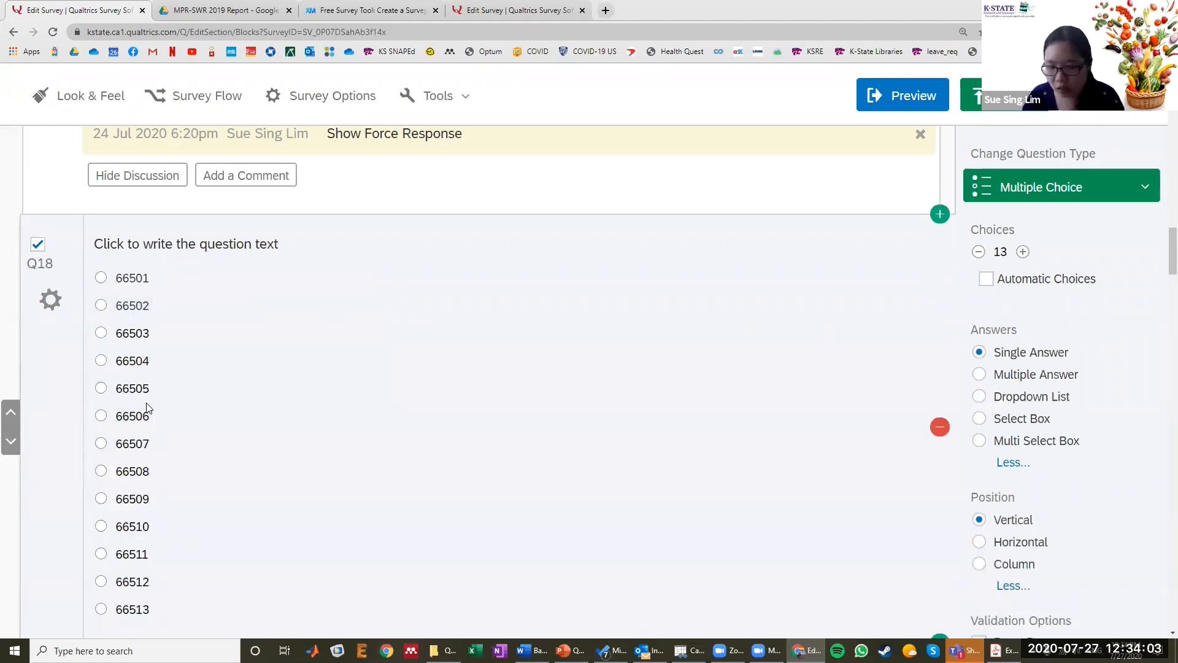
left_click(1004, 421)
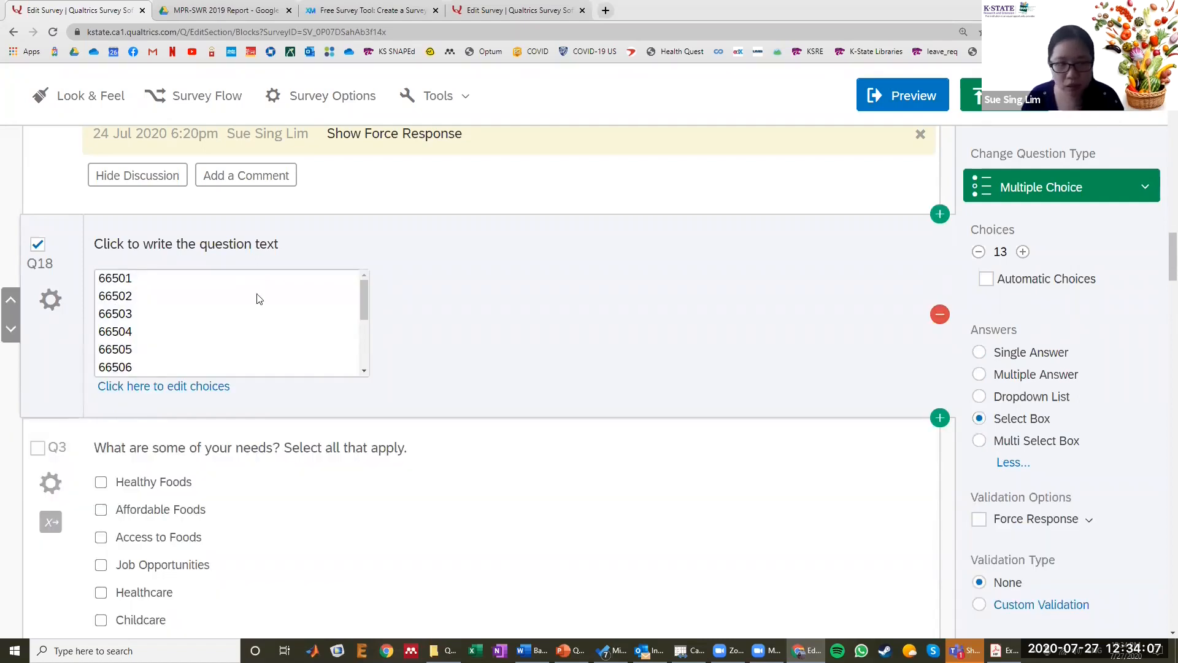
left_click(192, 300)
left_click(178, 333)
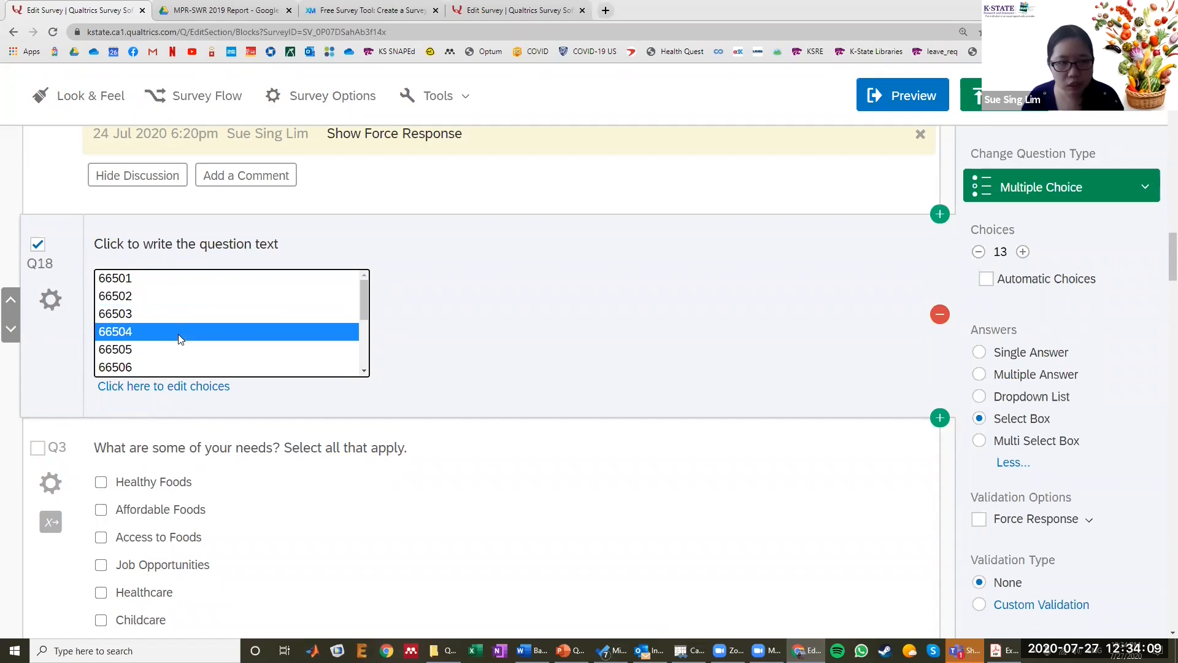
scroll(178, 333, "down", 1)
left_click(178, 330)
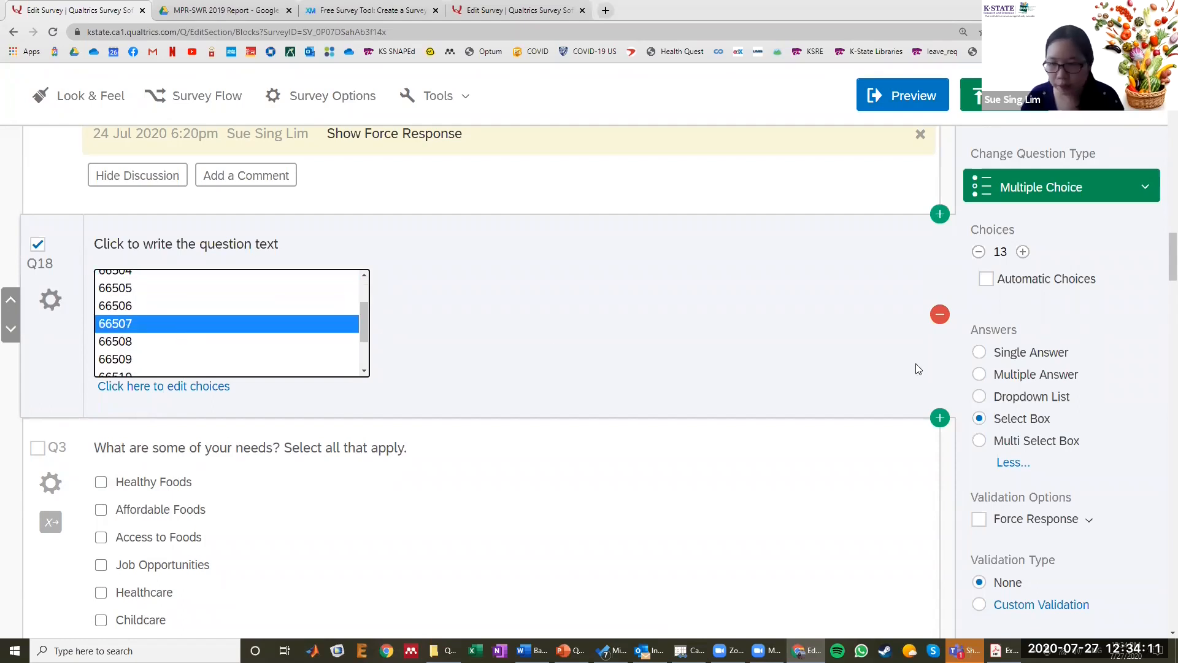
- Try Multi Select Box on Q18, return it to Dropdown List and test the list by choosing 66509
left_click(1022, 442)
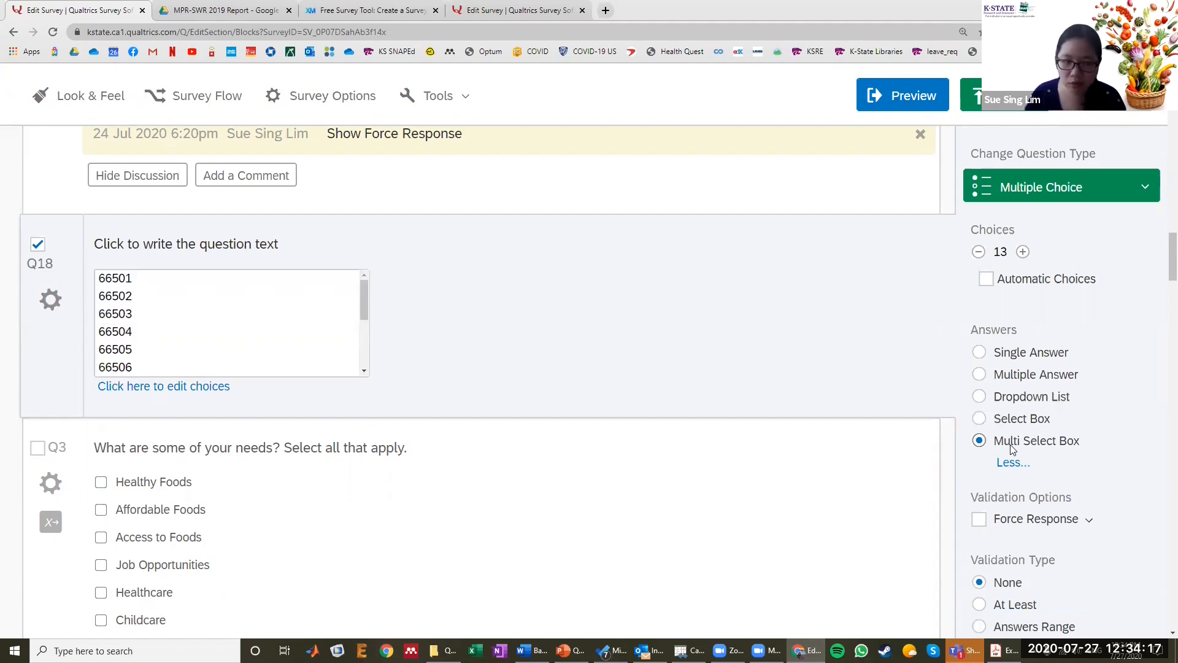
left_click(1015, 397)
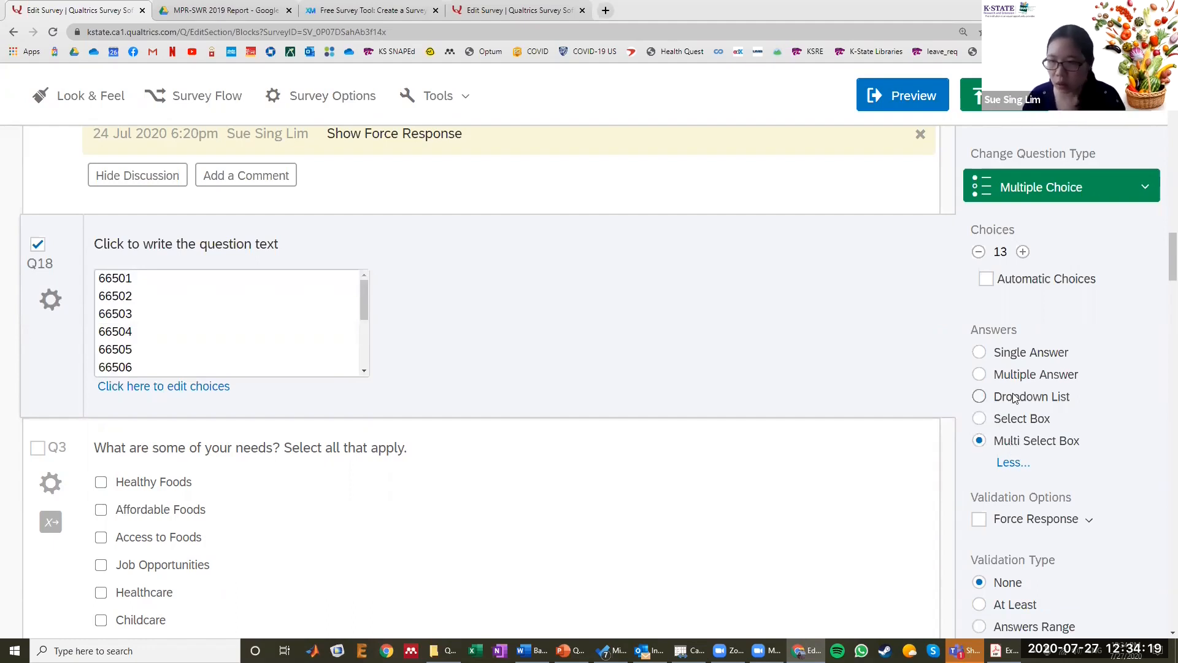
left_click(349, 279)
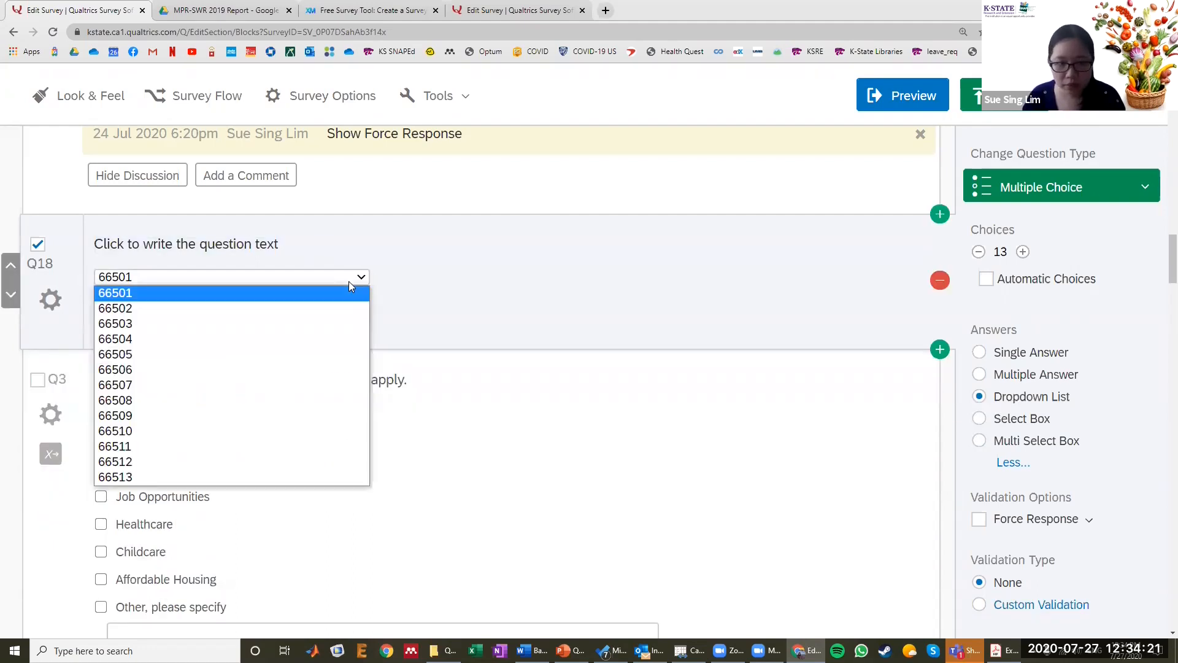
left_click(272, 415)
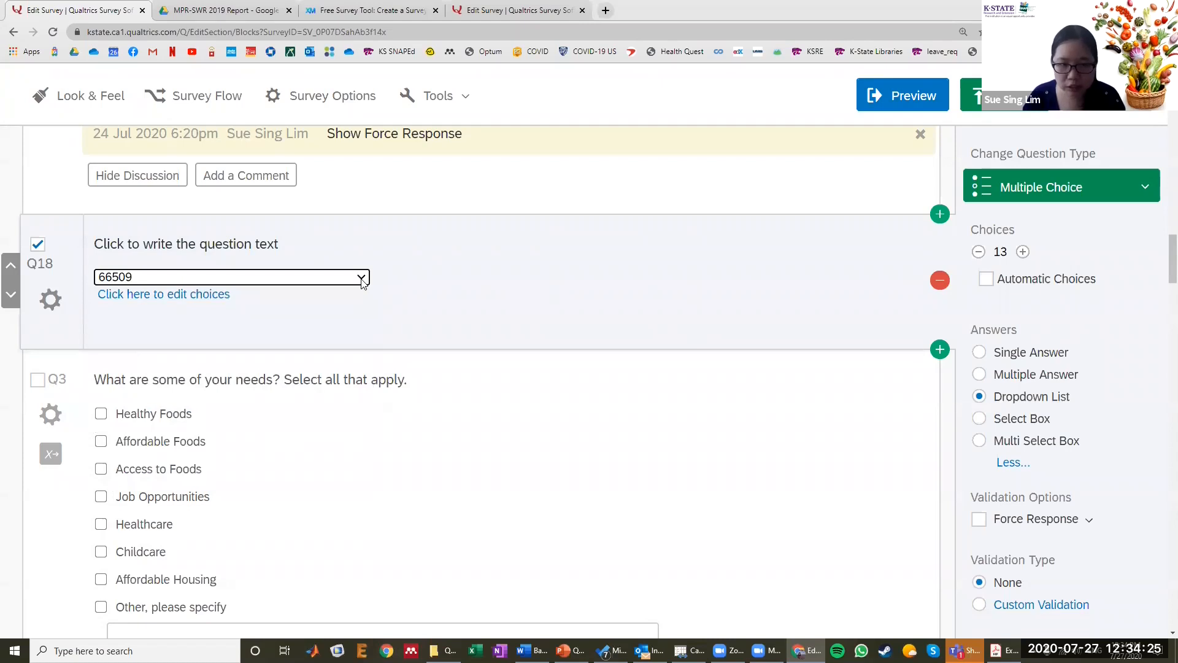
left_click(361, 279)
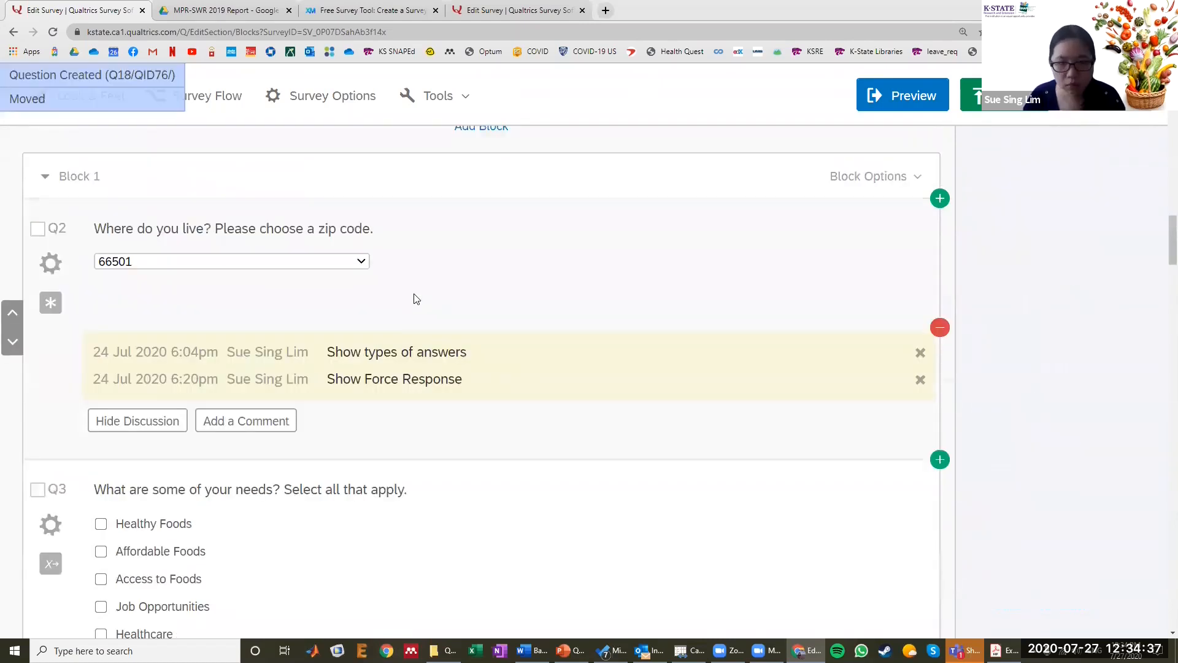
- Change the validation of zip code question Q2 from Force Response to Request Response
left_click(412, 297)
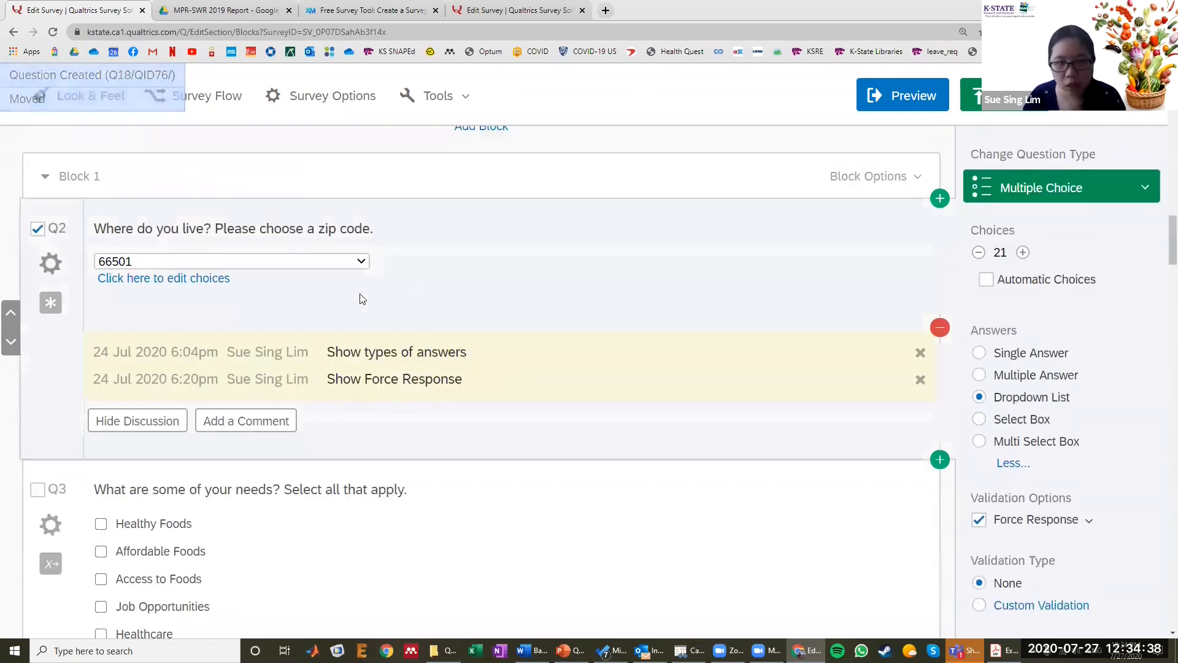
left_click(48, 267)
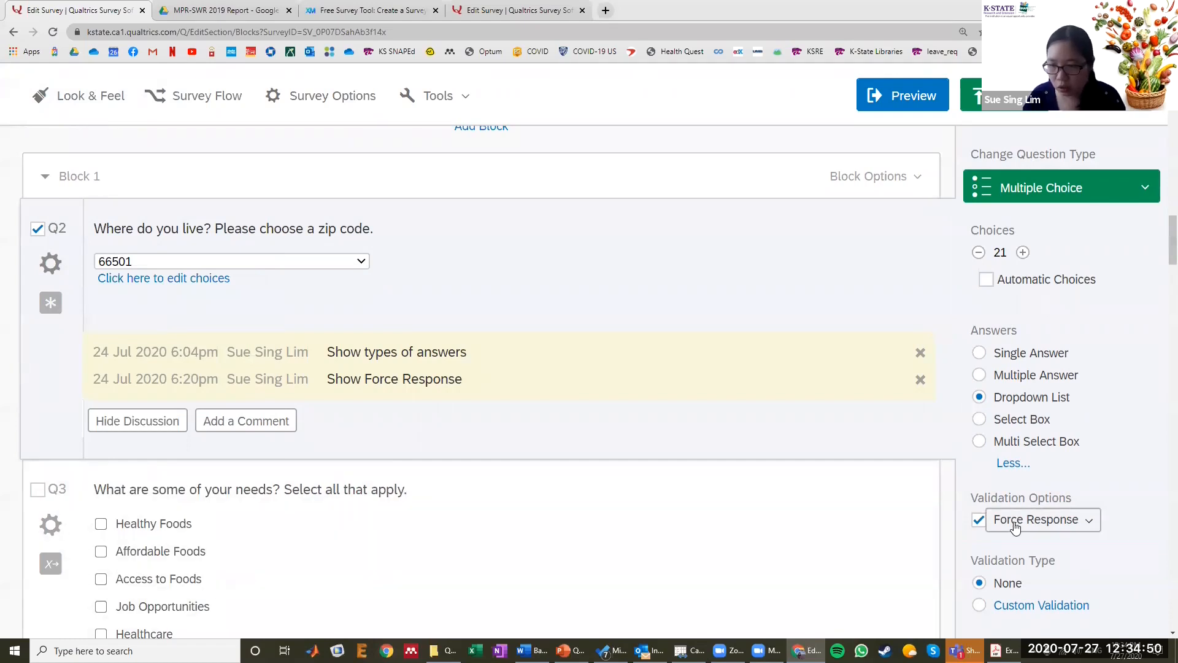
scroll(999, 493, "down", 1)
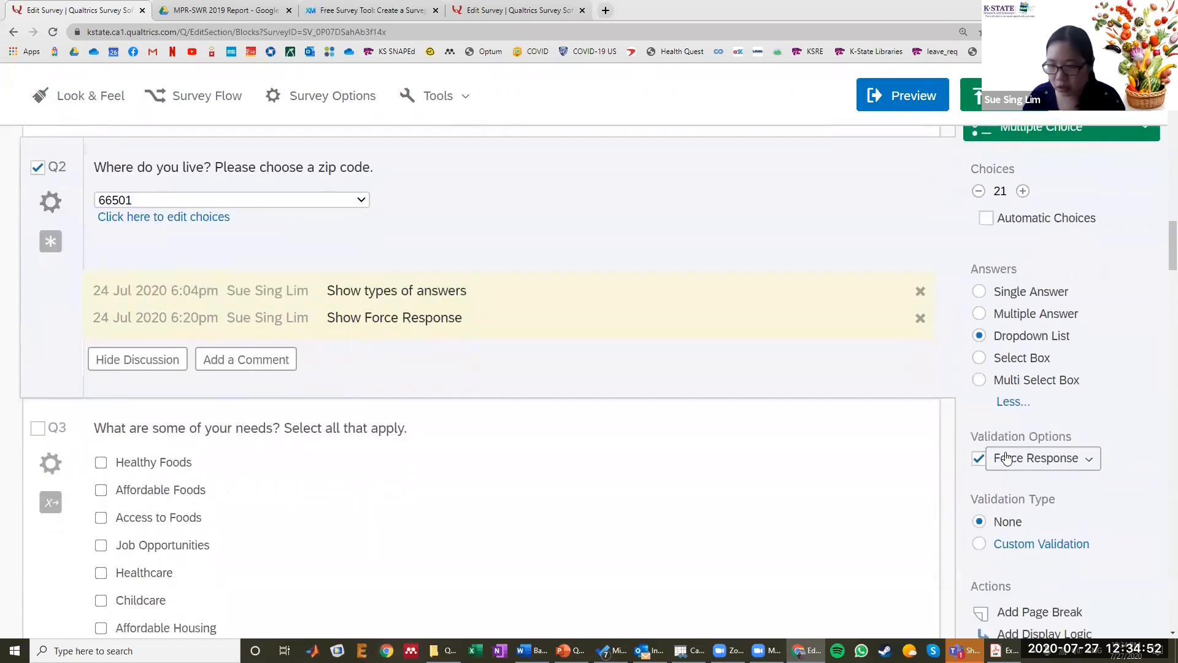
left_click(1006, 459)
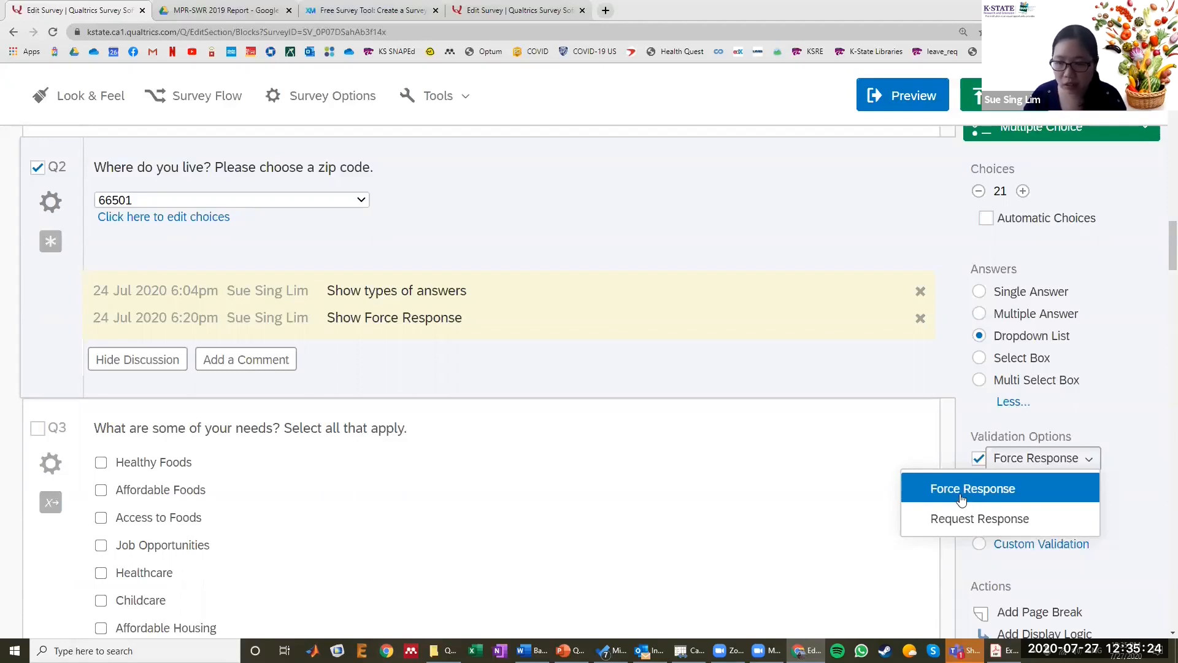
left_click(967, 520)
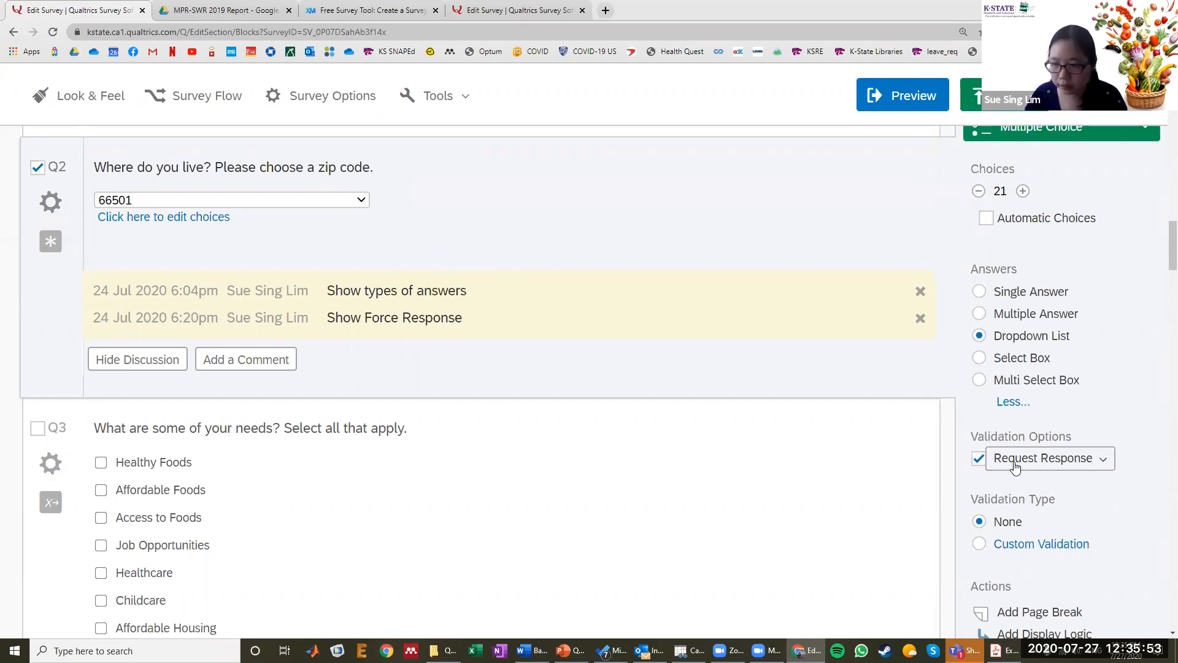
- Examine question Q3 about needs and point out the "Select all that apply." wording in its text
scroll(652, 352, "down", 3)
left_click(652, 351)
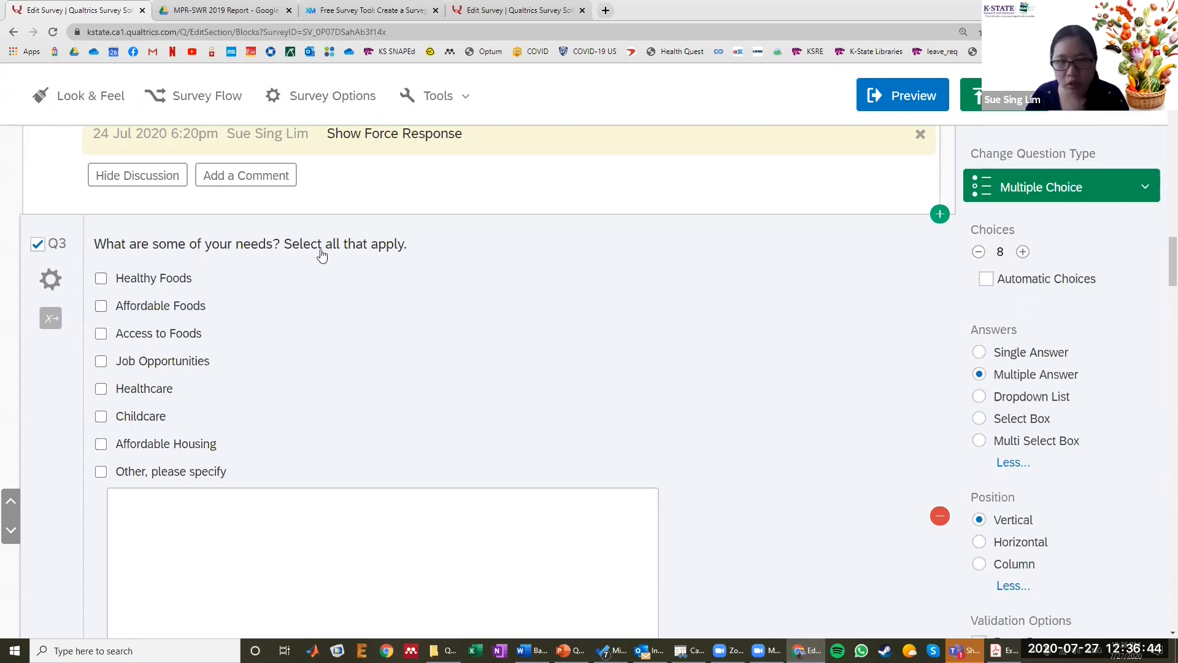
left_click(416, 241)
left_click_drag(415, 242, 289, 235)
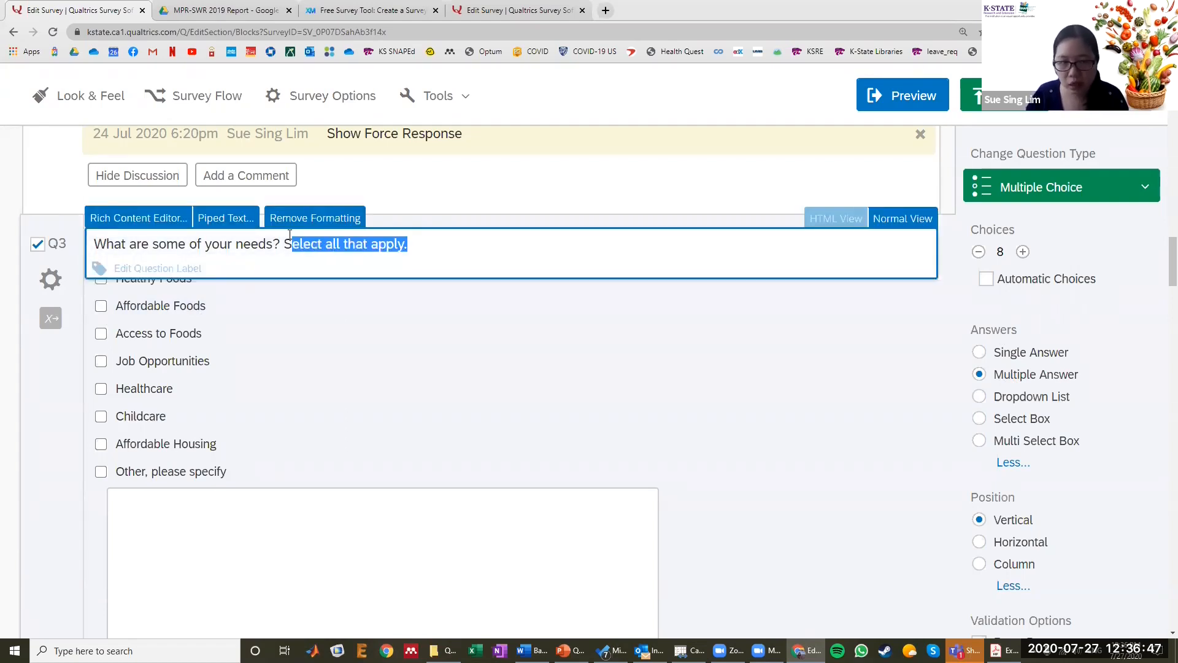
left_click(276, 309)
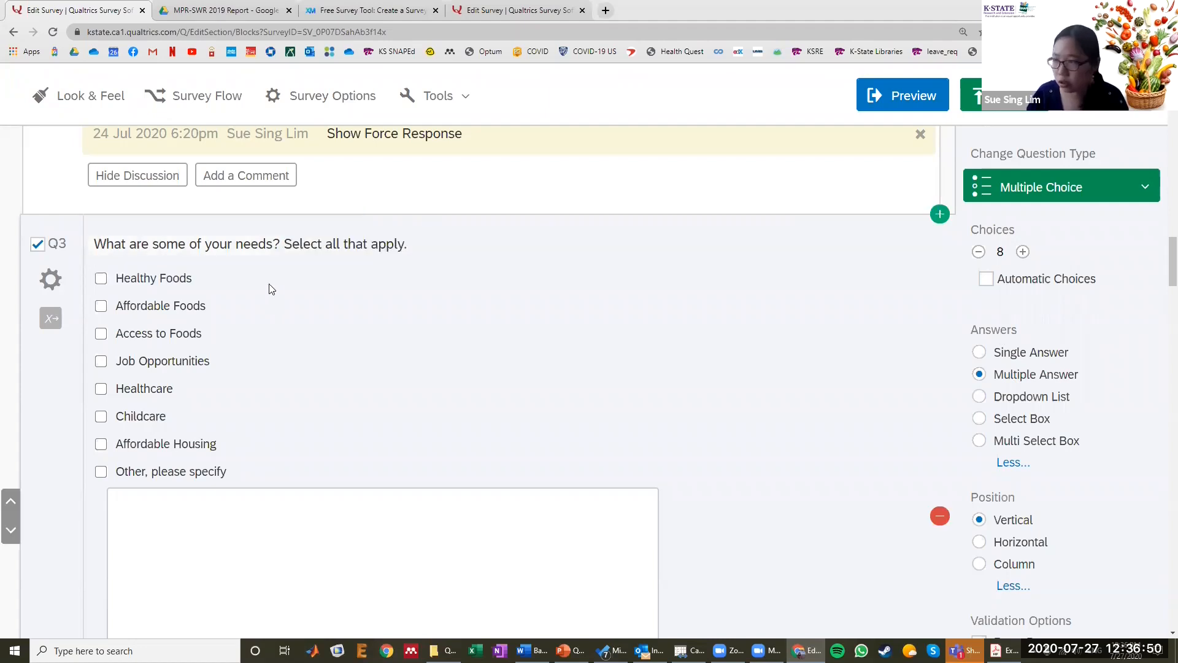
- Increase the number of choices in Q3 to 10 and bring the new blank choices into view
scroll(272, 288, "down", 1)
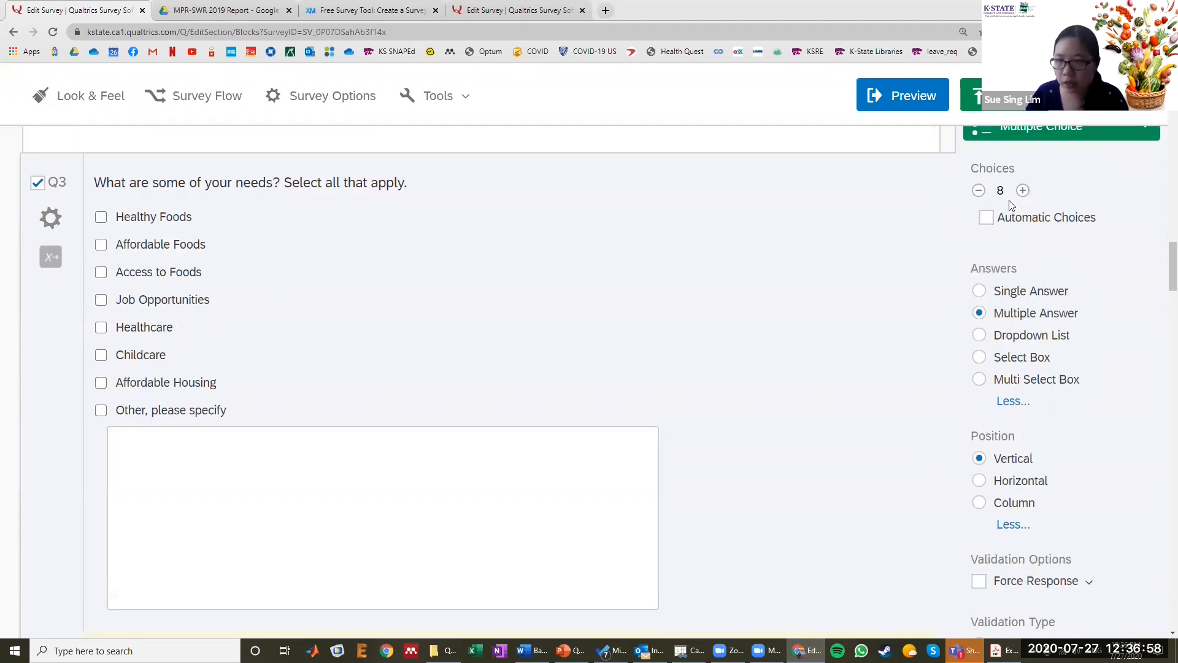
left_click(1023, 191)
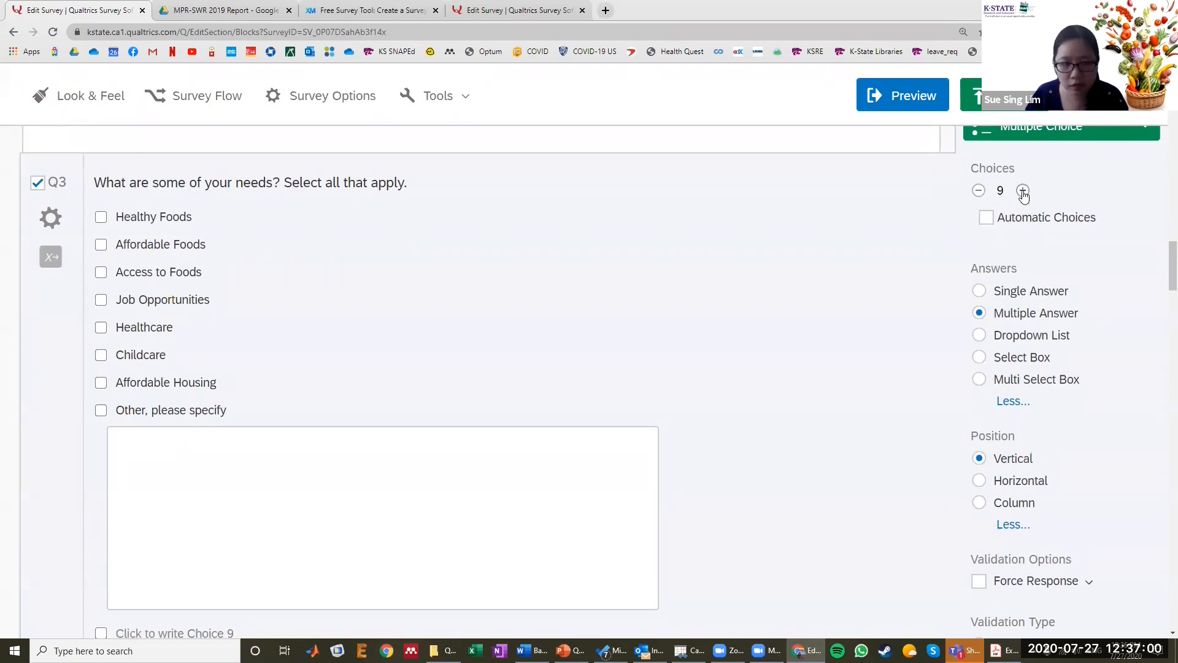
left_click(1023, 191)
scroll(195, 461, "down", 3)
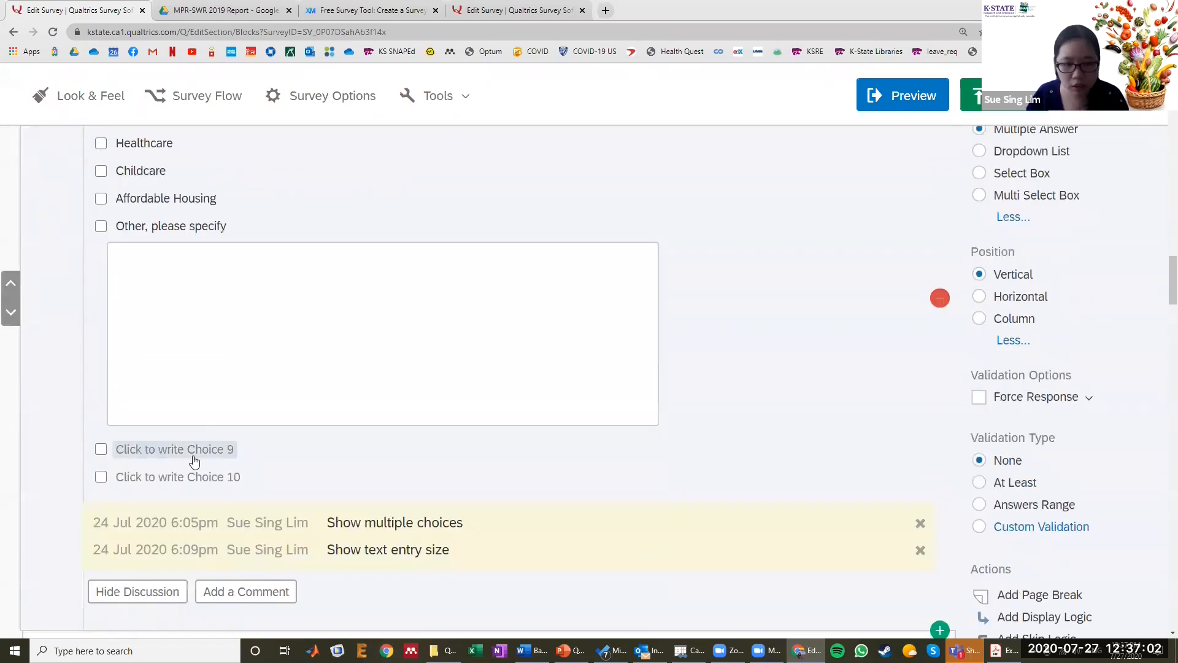
- Remove the blank Choice 9 and Choice 10 from Q3
left_click(236, 448)
left_click(276, 452)
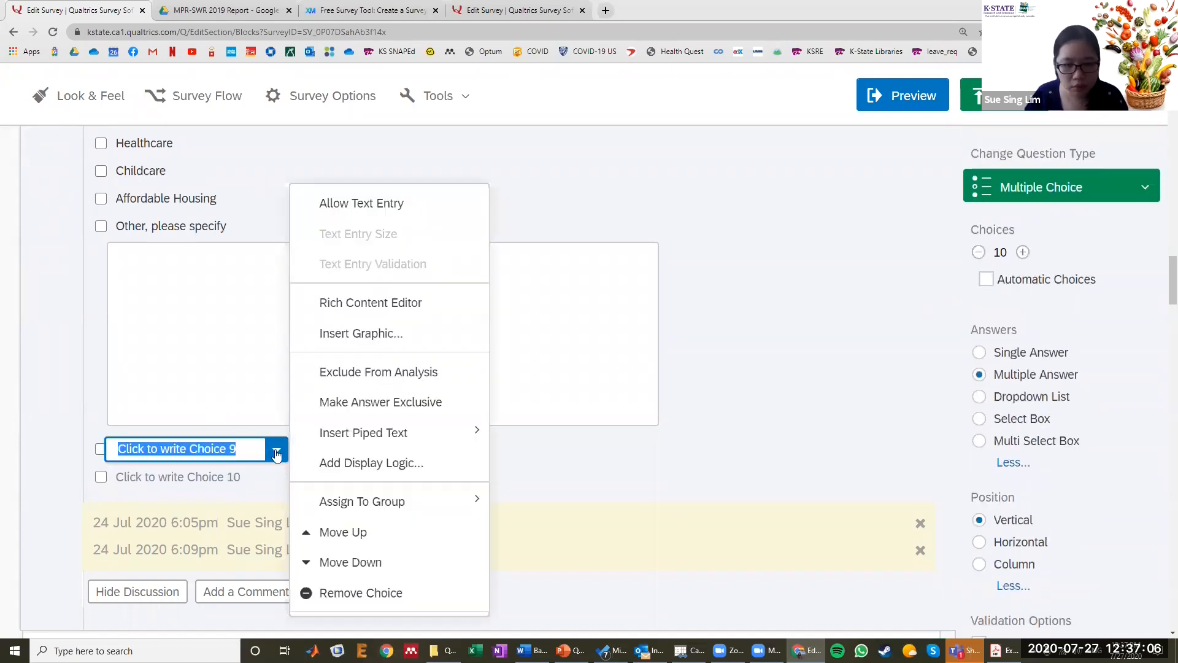
scroll(334, 531, "down", 2)
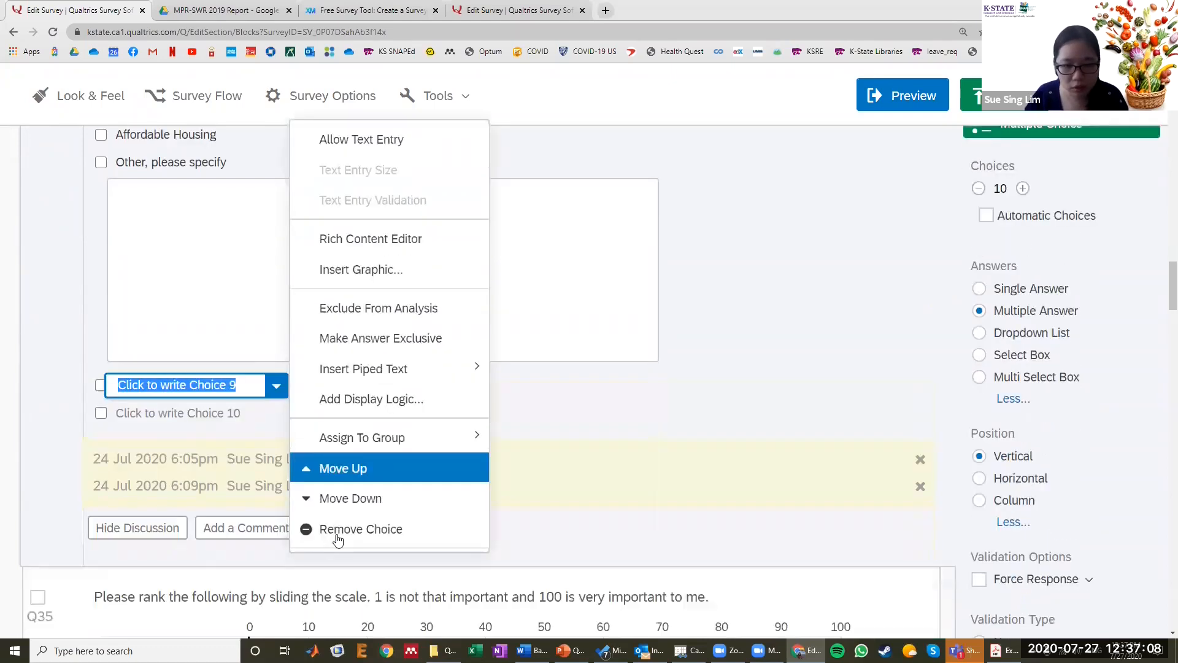
left_click(340, 470)
left_click(282, 327)
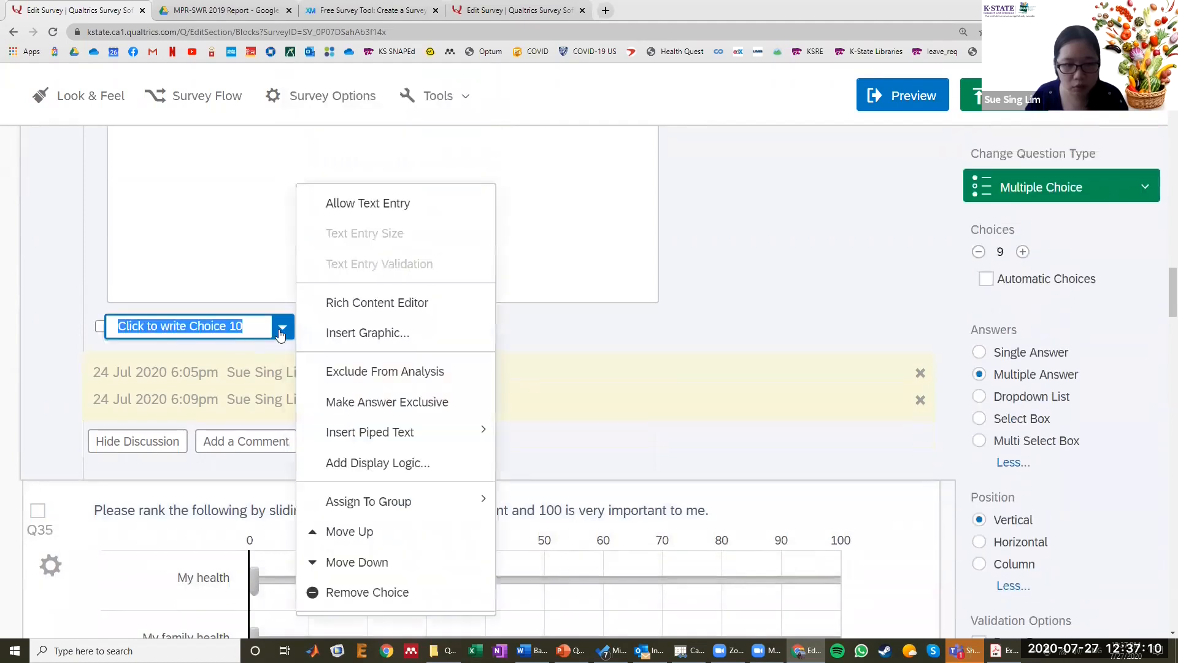
scroll(350, 552, "down", 2)
left_click(344, 529)
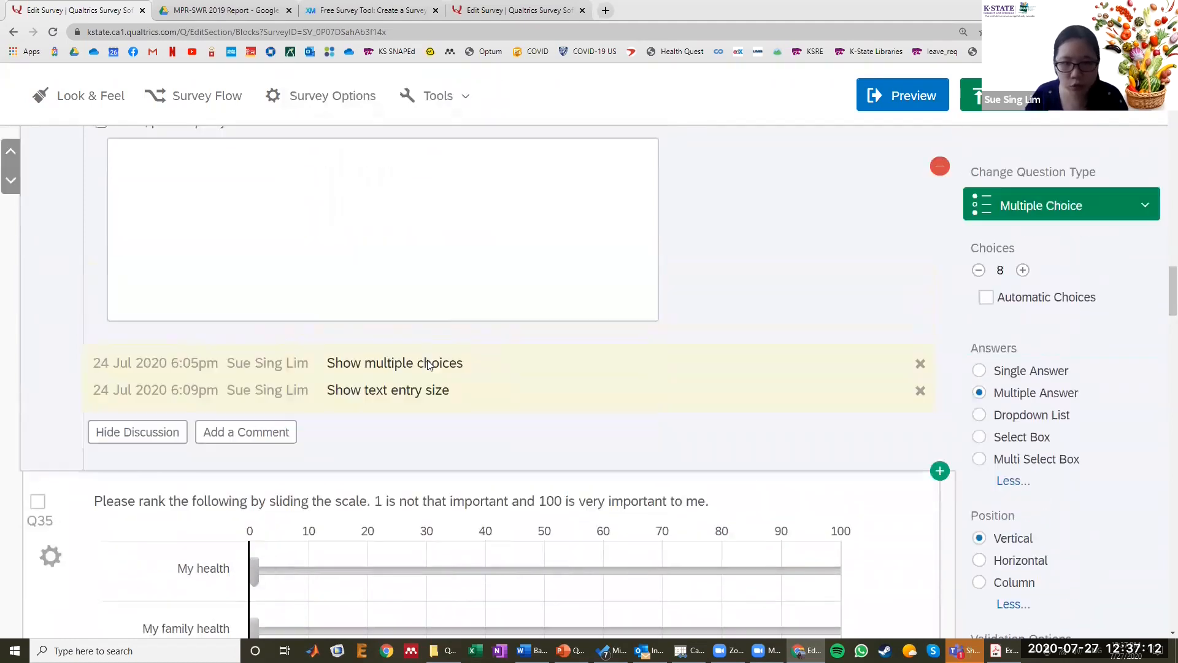
- Reduce the number of choices in Q3 to 6 and raise it back to 8
scroll(694, 325, "up", 4)
scroll(871, 388, "down", 1)
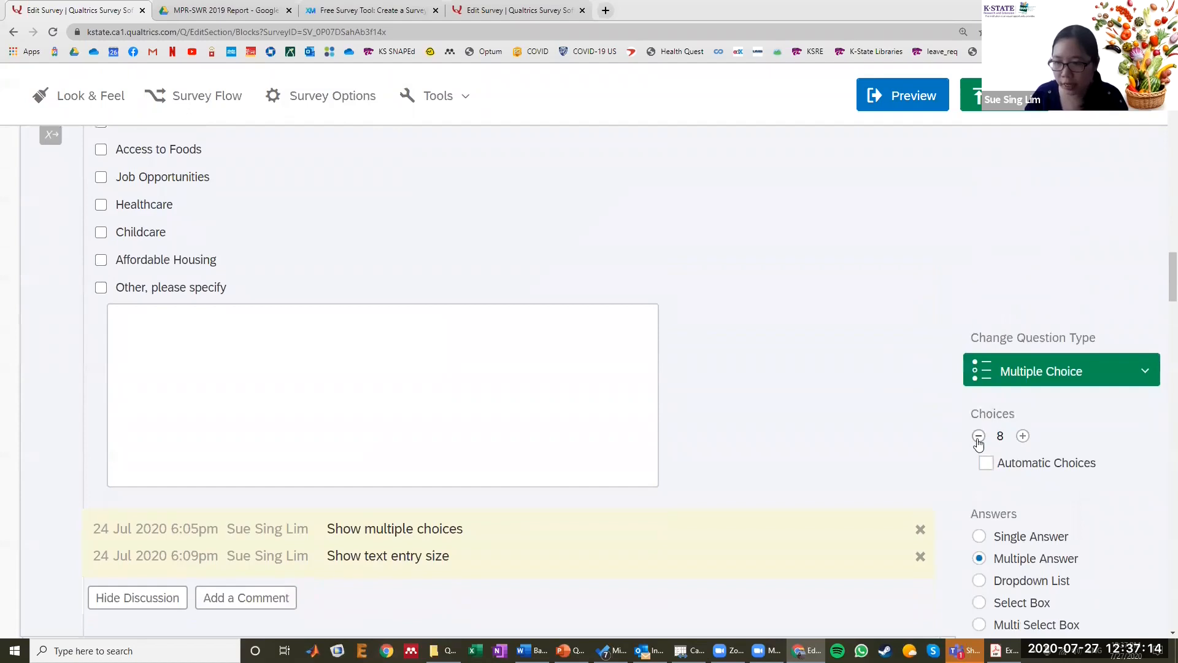
left_click(978, 435)
left_click(978, 436)
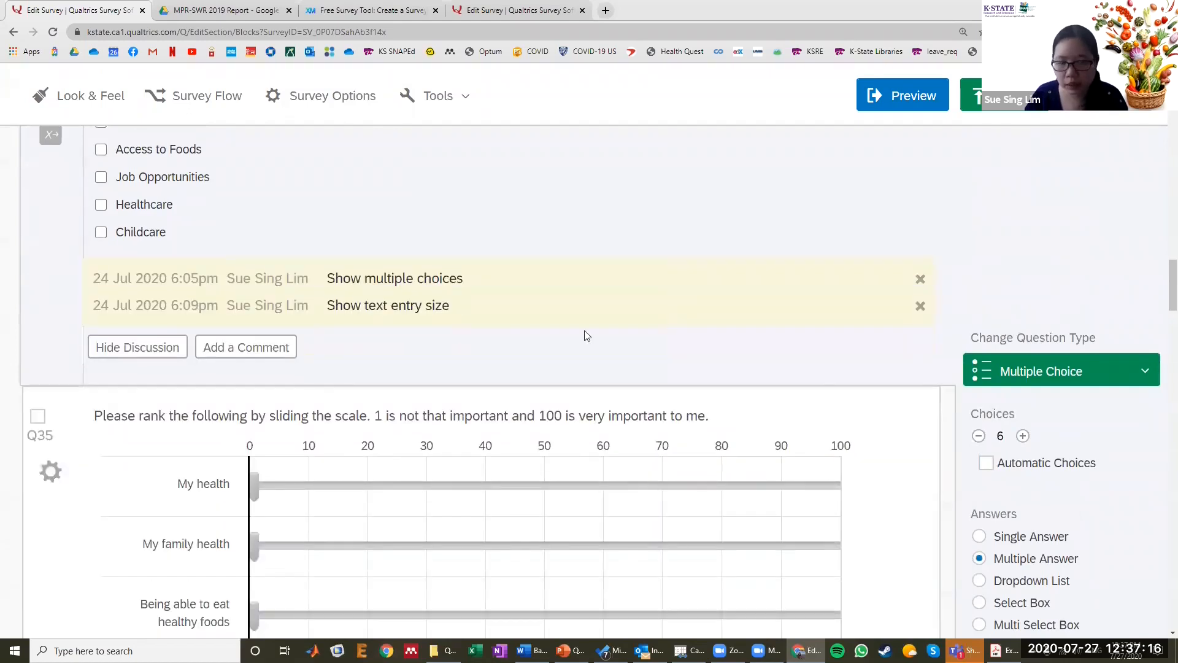
scroll(536, 320, "up", 2)
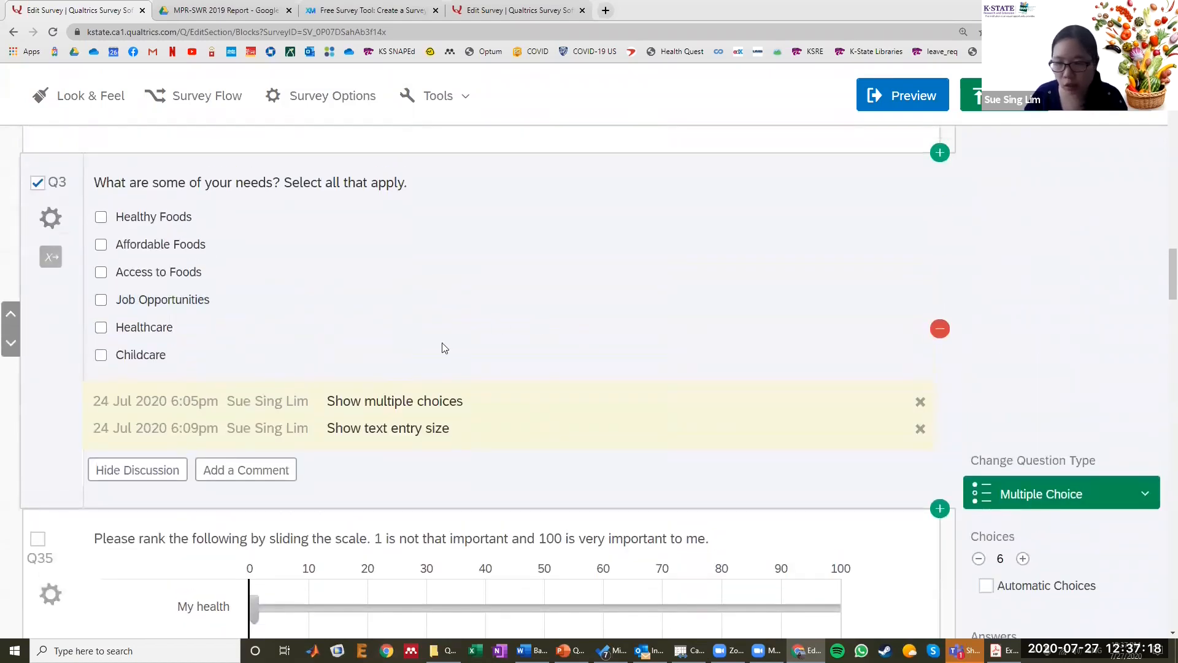
left_click(1022, 558)
left_click(1023, 559)
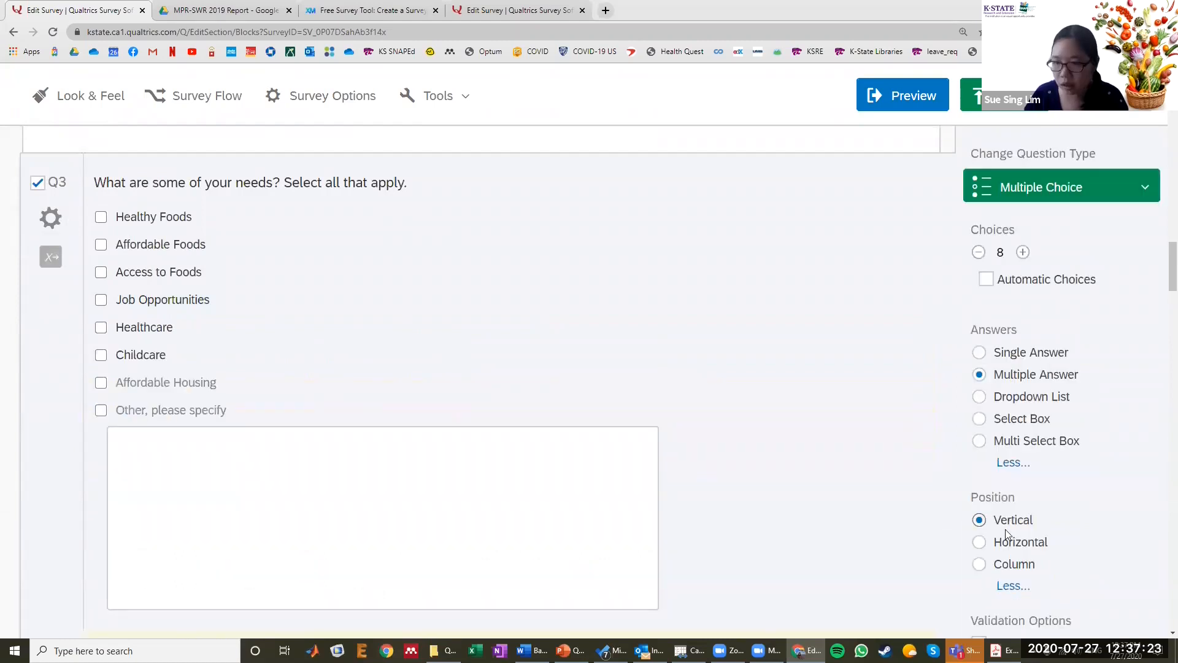
- Try the Horizontal and Column positions for Q3's choices and return them to Vertical
scroll(1007, 529, "down", 1)
left_click(1011, 482)
left_click(1005, 509)
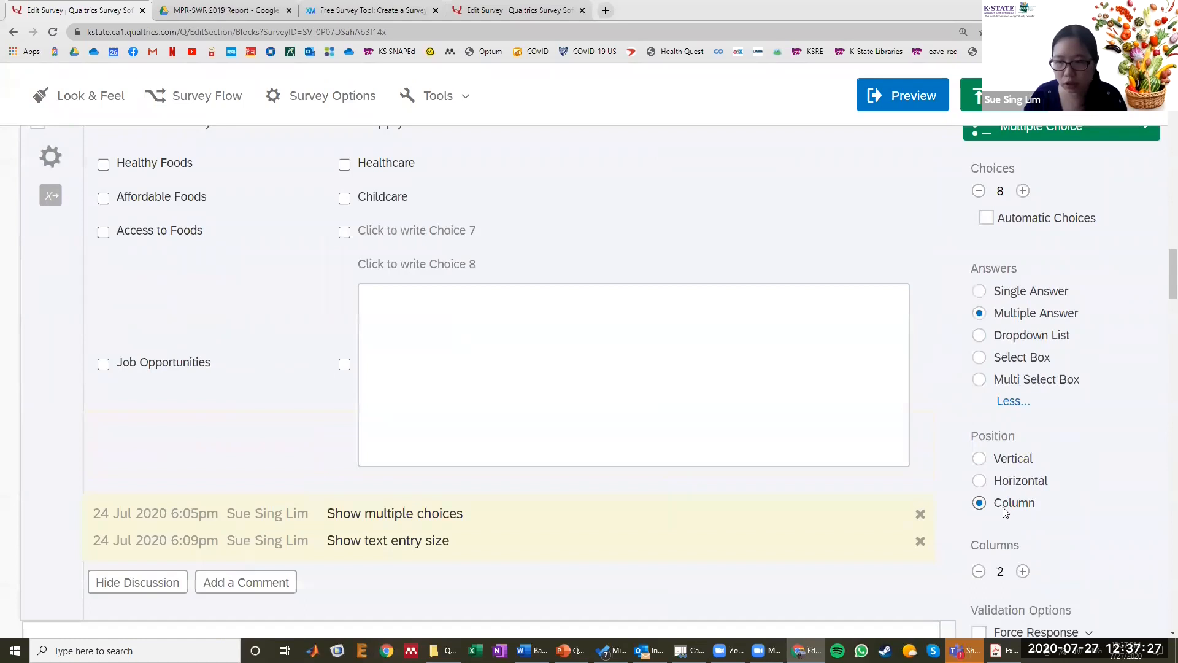
left_click(1004, 462)
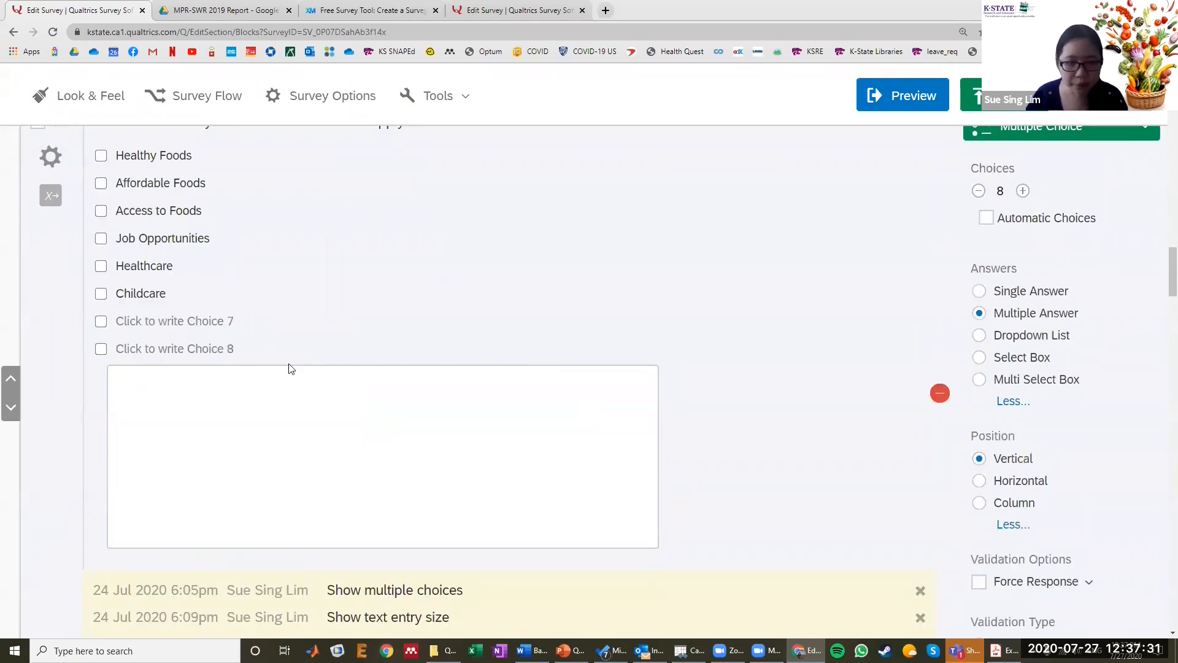
- Remove the blank Choice 7 from Q3
left_click(209, 321)
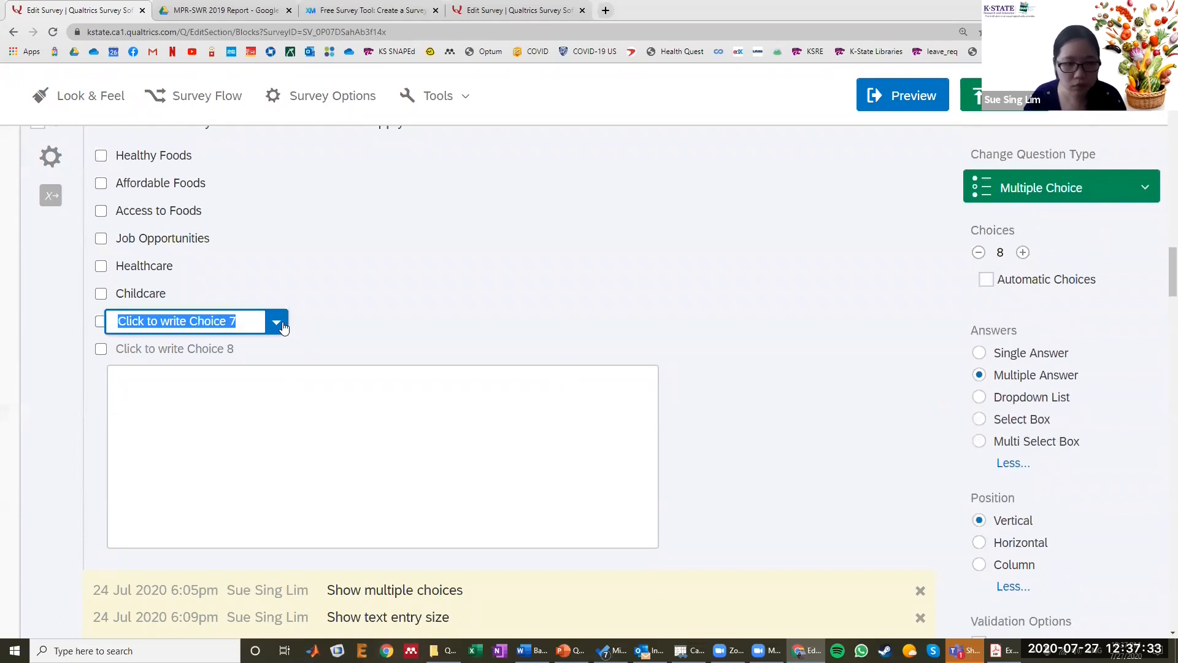
left_click(282, 327)
scroll(376, 558, "down", 1)
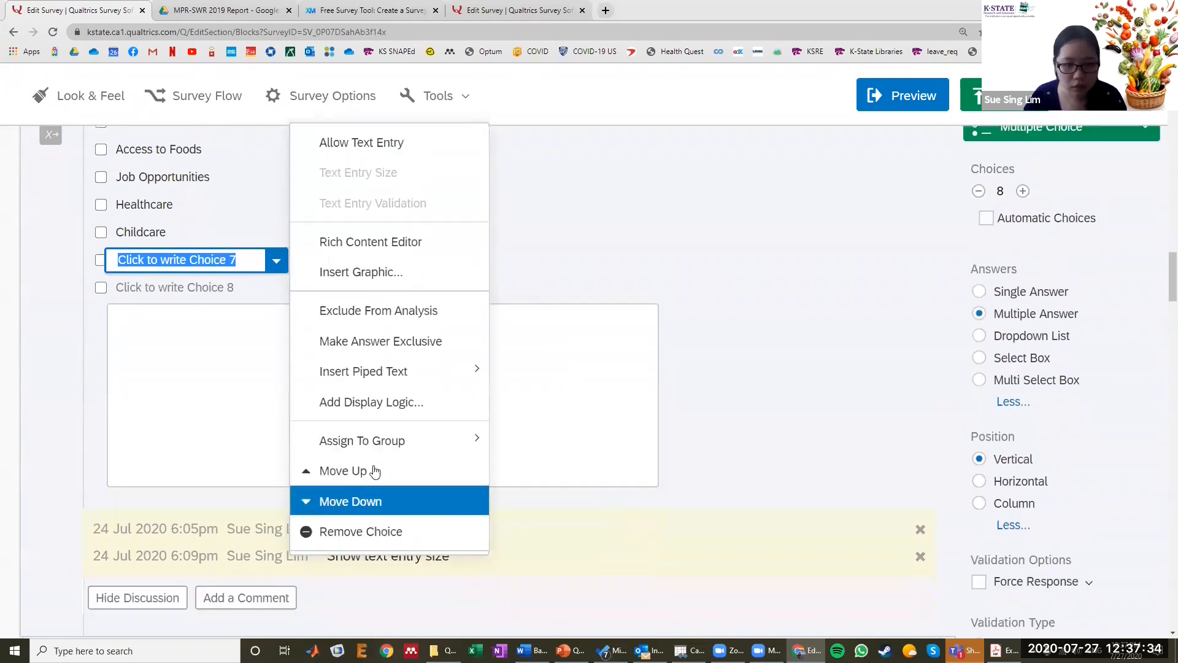
left_click(373, 530)
- Examine the choice options of the blank Choice 8 in Q3, pointing out Allow Text Entry
left_click(255, 269)
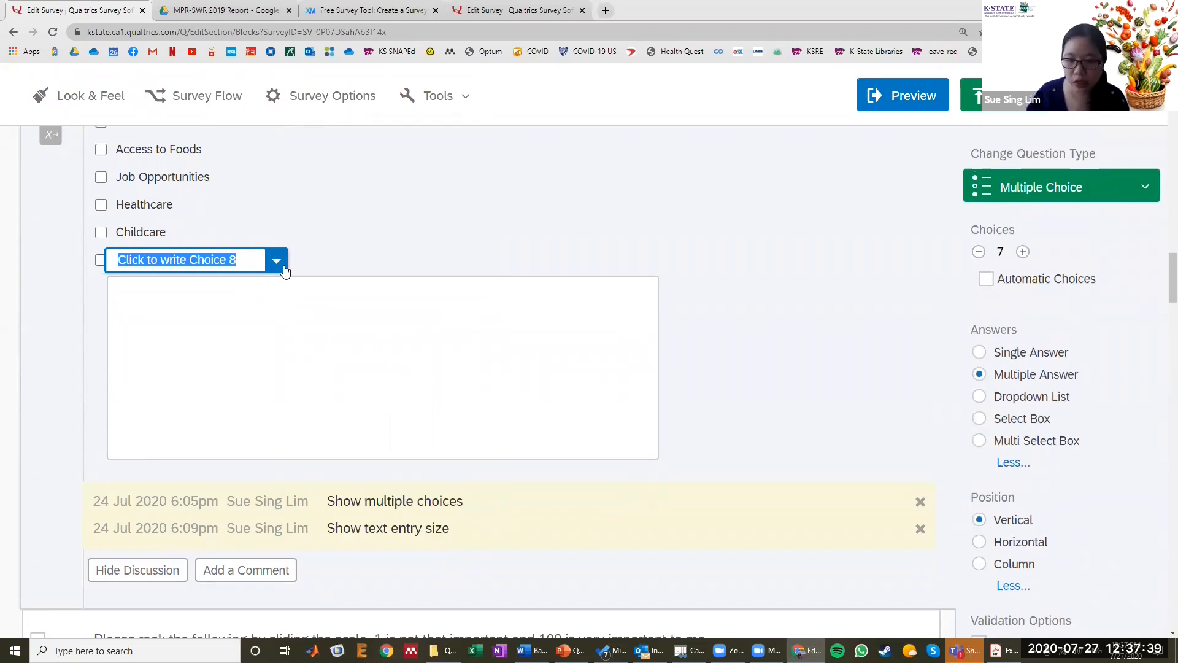
scroll(285, 264, "up", 2)
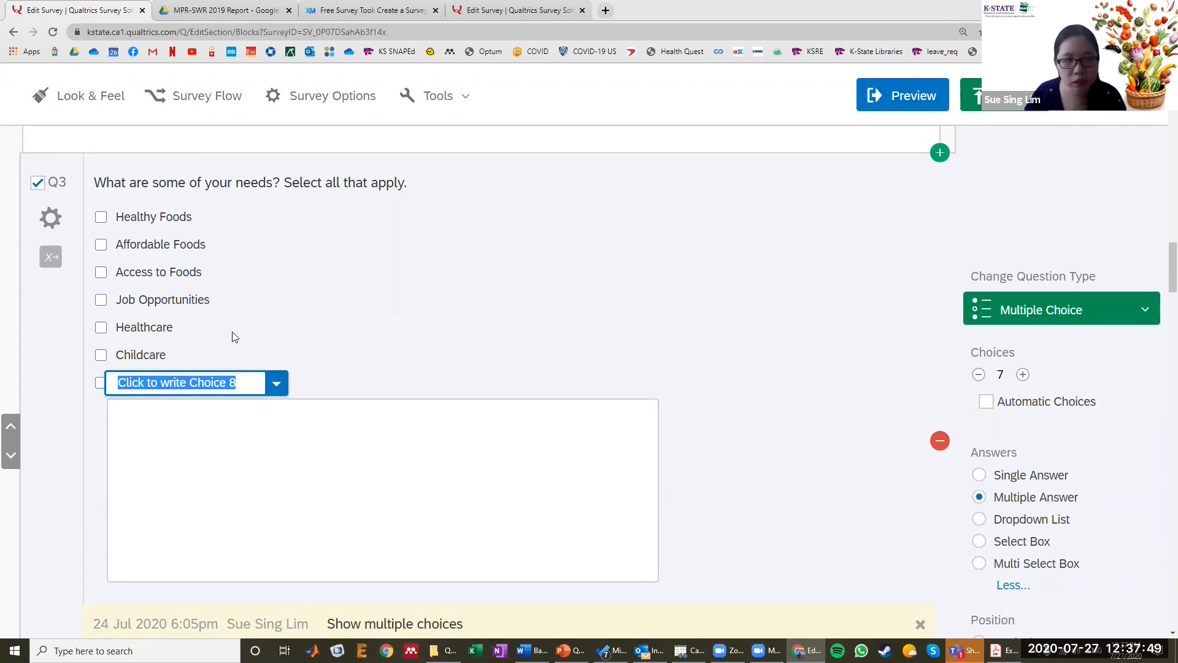
left_click(277, 384)
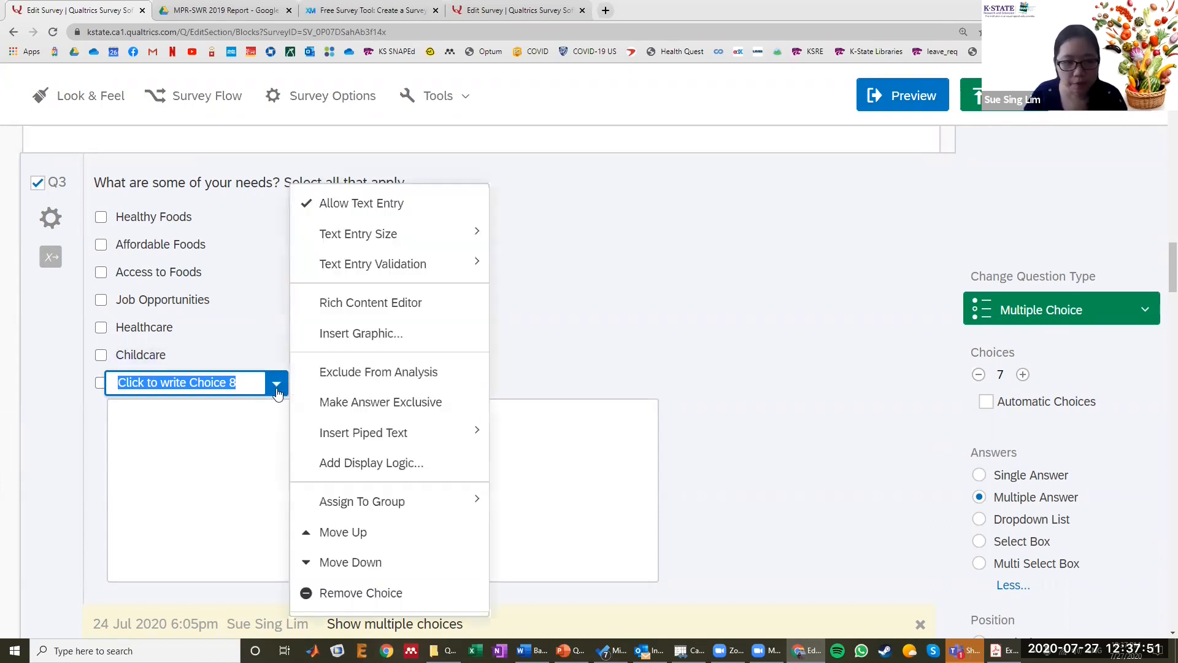
left_click(277, 388)
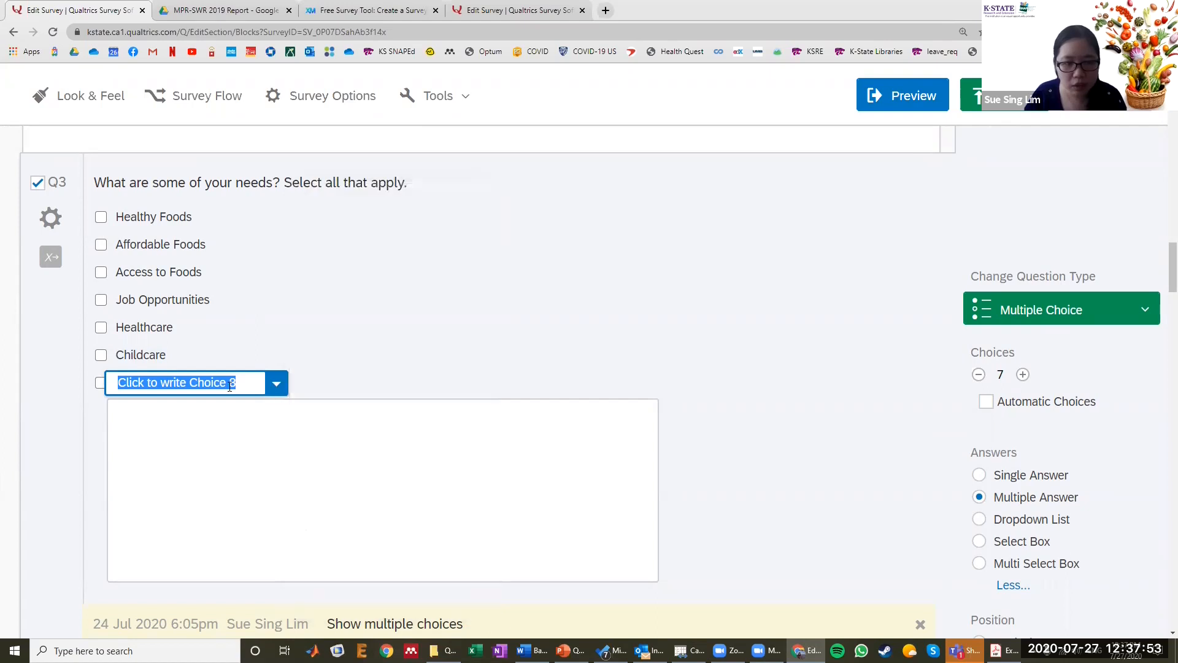
left_click(232, 383)
left_click(277, 385)
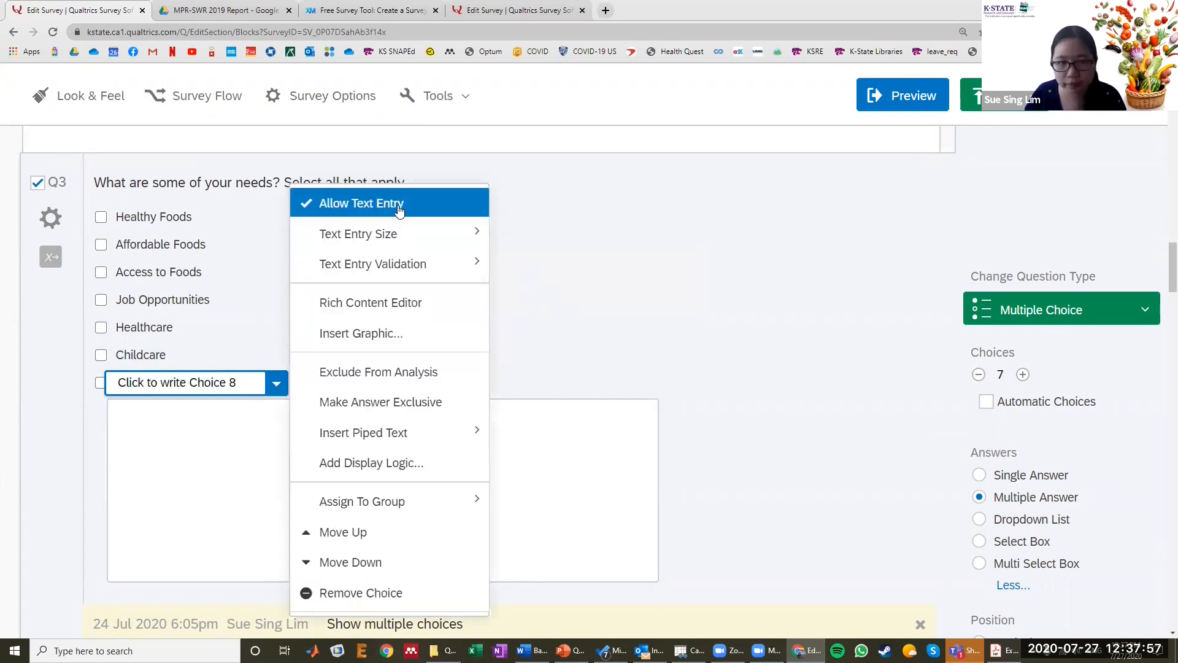
- Try Allow Text Entry on the Childcare choice of Q3 and turn it off again
left_click(171, 356)
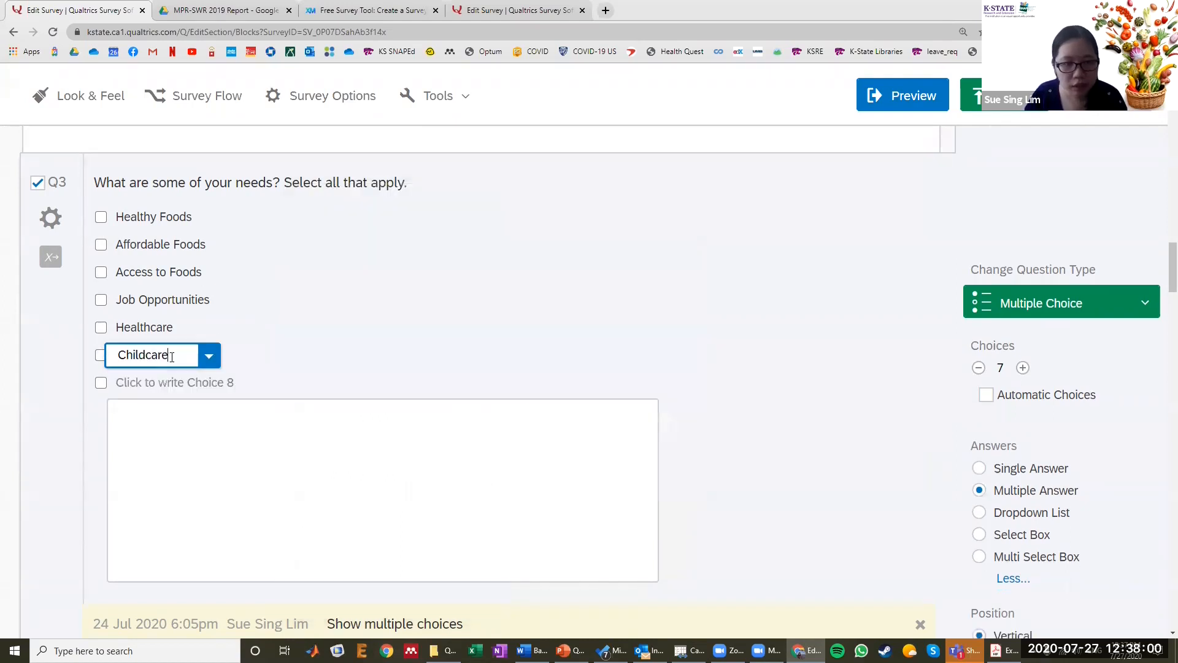
left_click(210, 357)
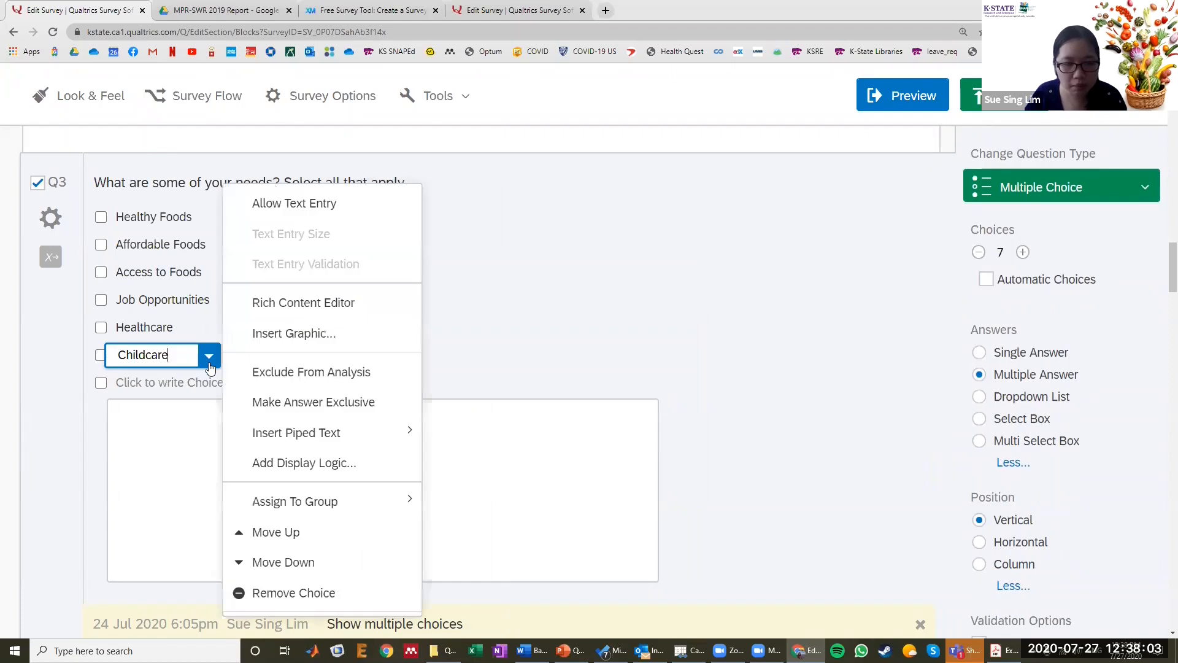
left_click(306, 203)
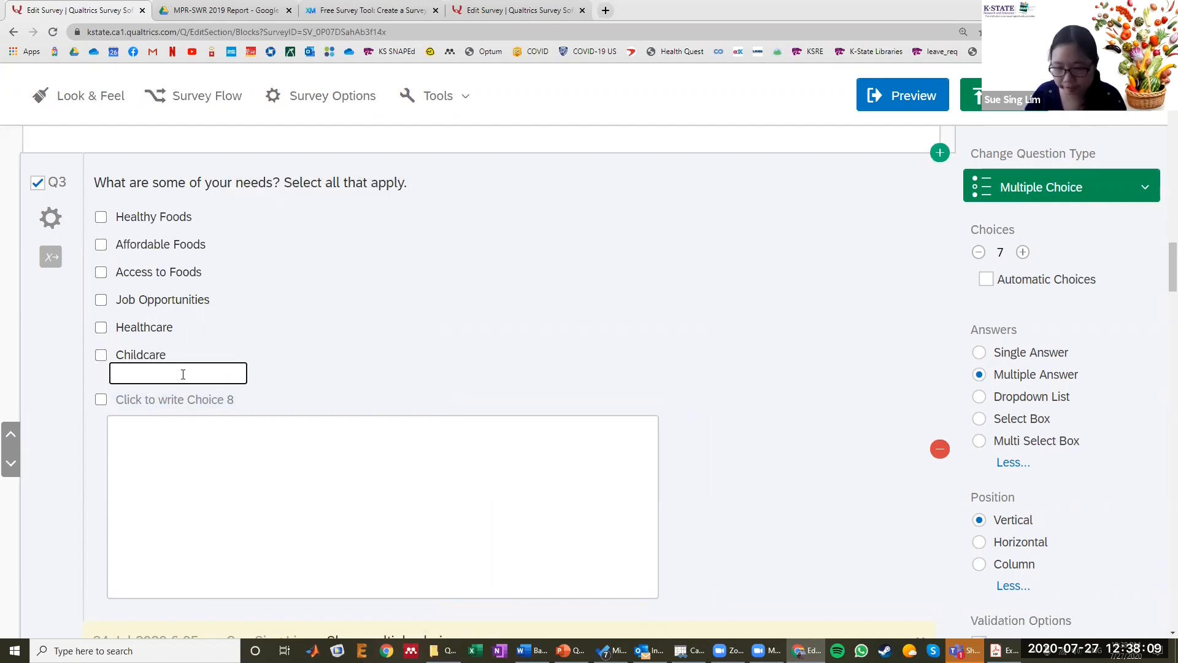
left_click(159, 356)
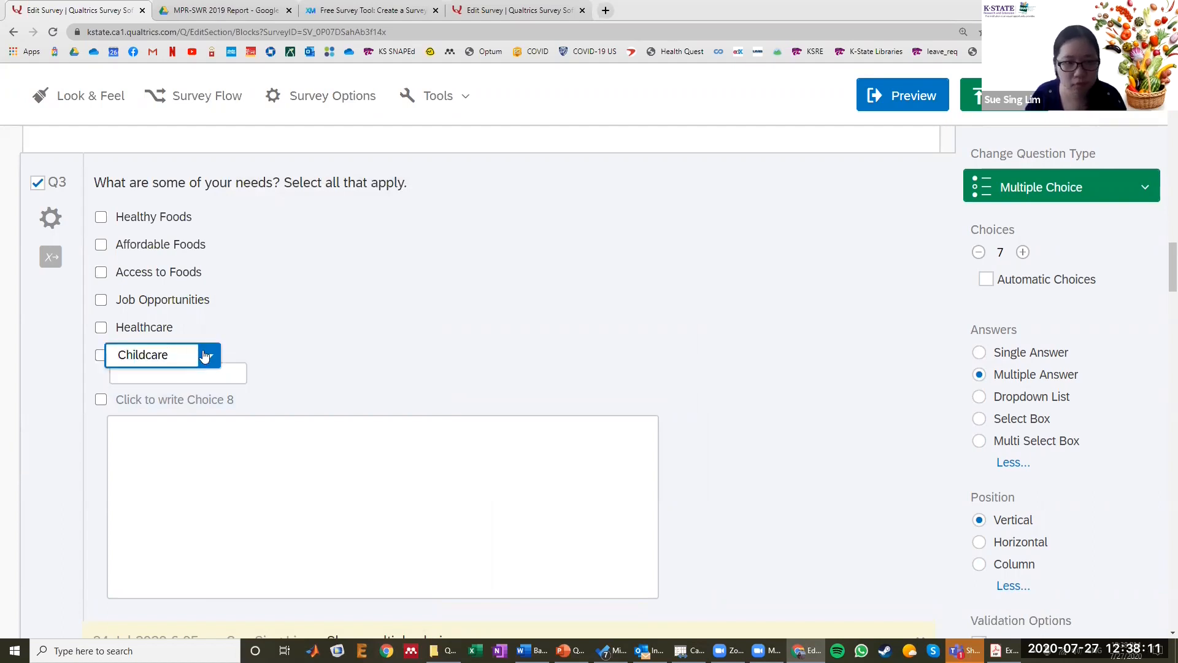
left_click(206, 355)
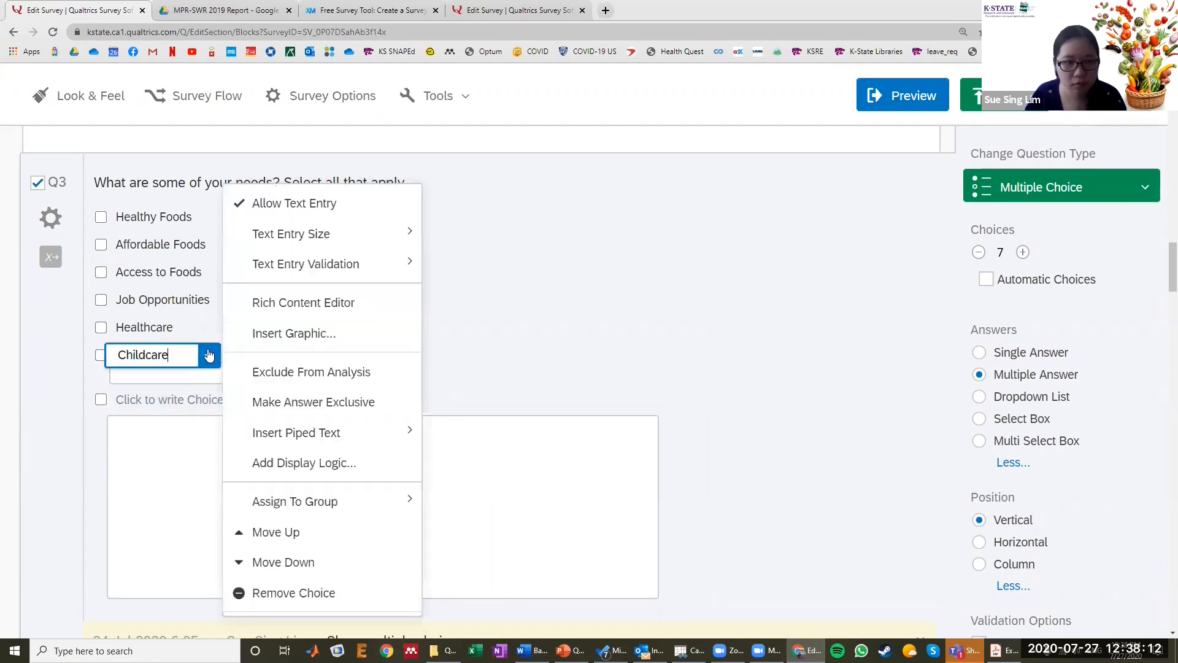
left_click(302, 206)
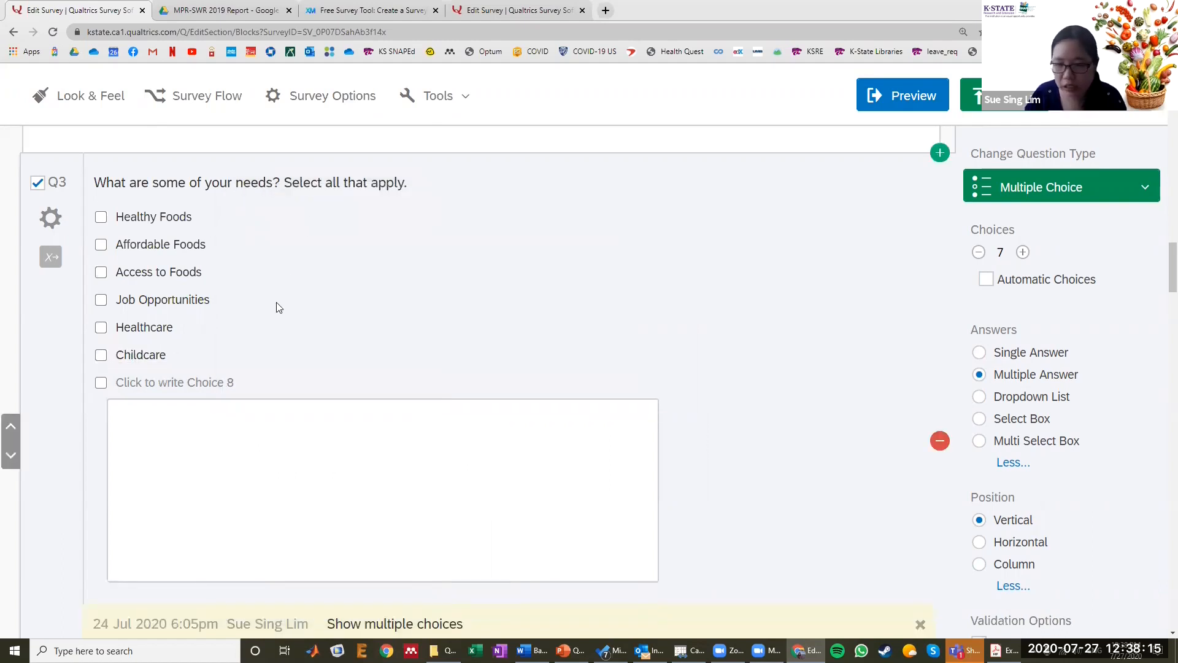
- Label the blank last choice of Q3 "Other, please tell me more"
left_click(157, 382)
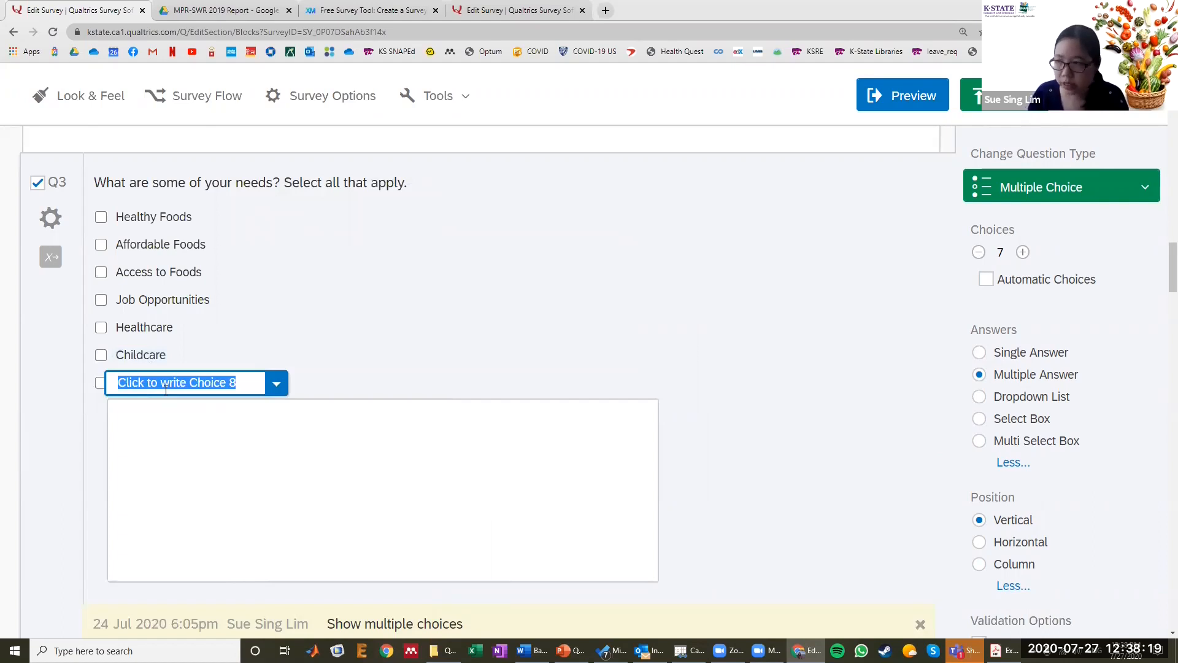
type("oTHER")
key("BackSpace")
key("BackSpace")
key("BackSpace")
key("BackSpace")
key("BackSpace")
type("Other, please specify")
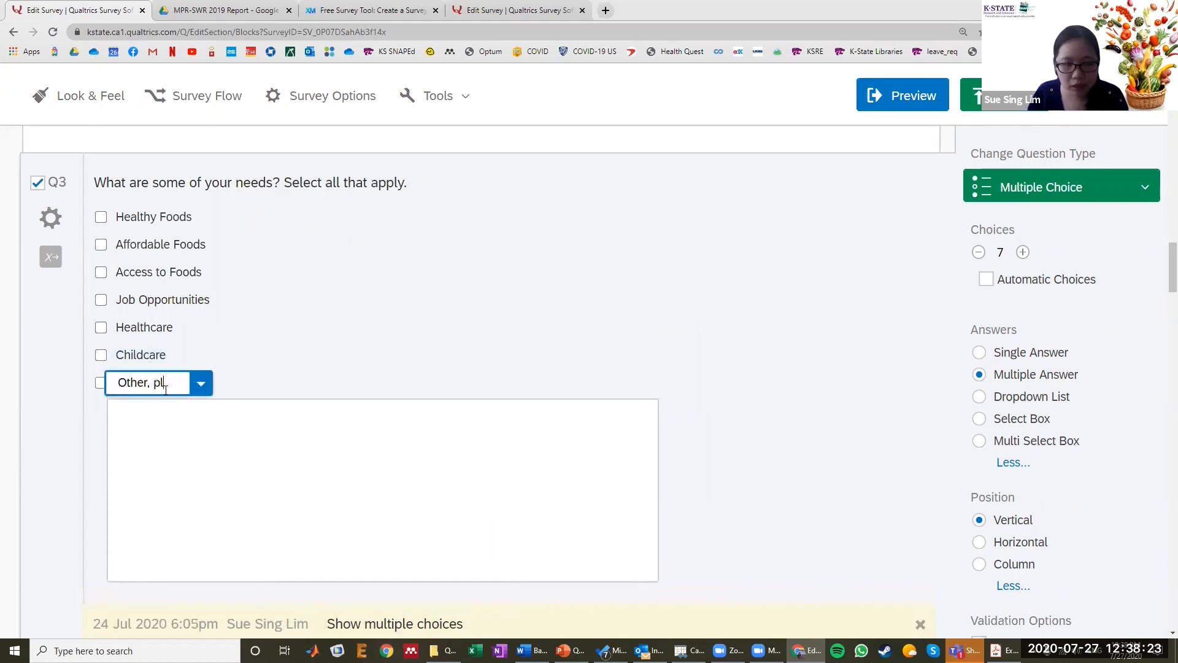
key("BackSpace")
key("BackSpace")
key("BackSpace")
key("BackSpace")
key("BackSpace")
key("BackSpace")
key("BackSpace")
type("tell me more")
left_click(192, 352)
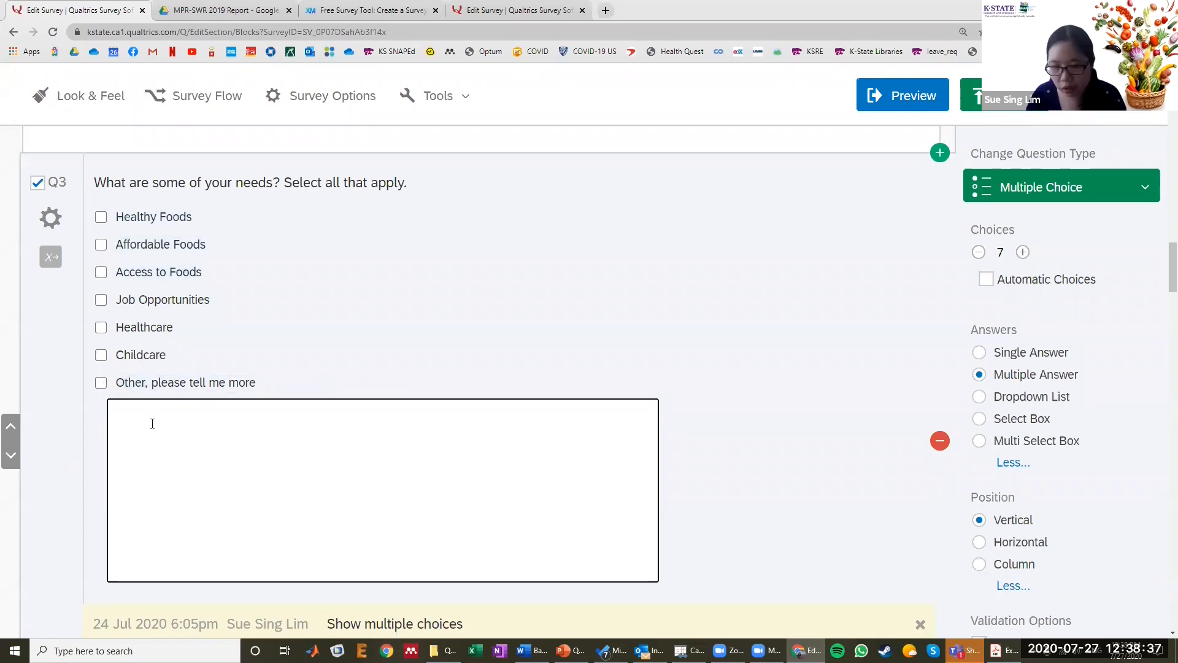
- Try the Small text entry size on Q3's "Other, please tell me more" choice
scroll(152, 423, "down", 1)
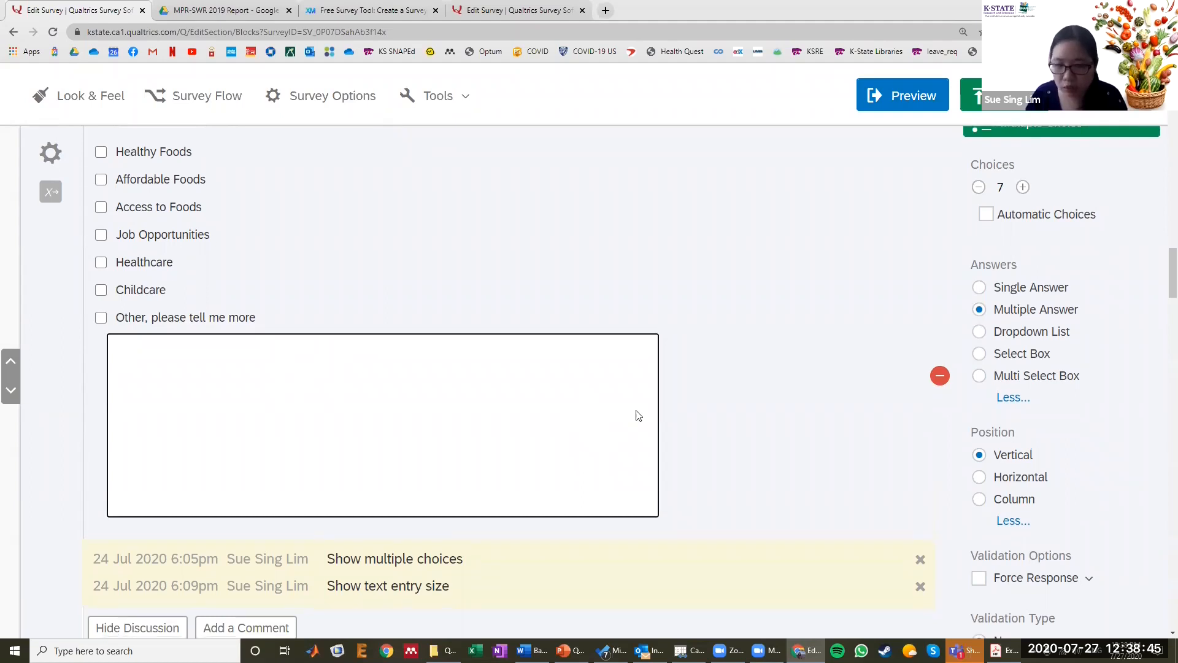
scroll(705, 408, "down", 1)
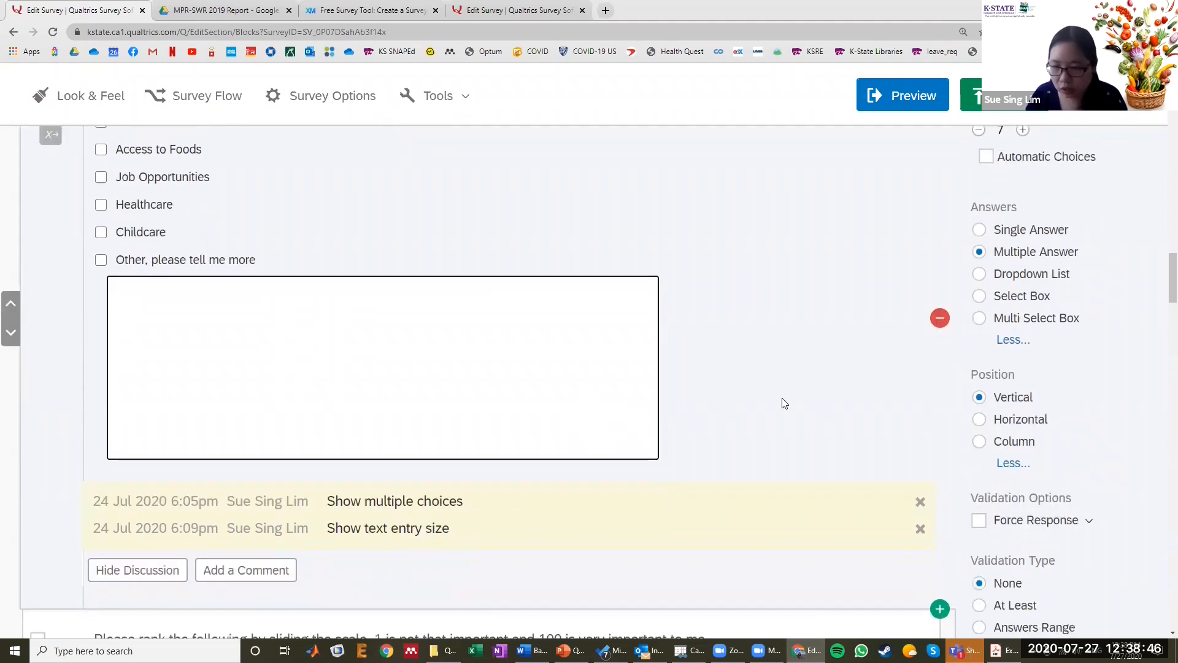
left_click(252, 262)
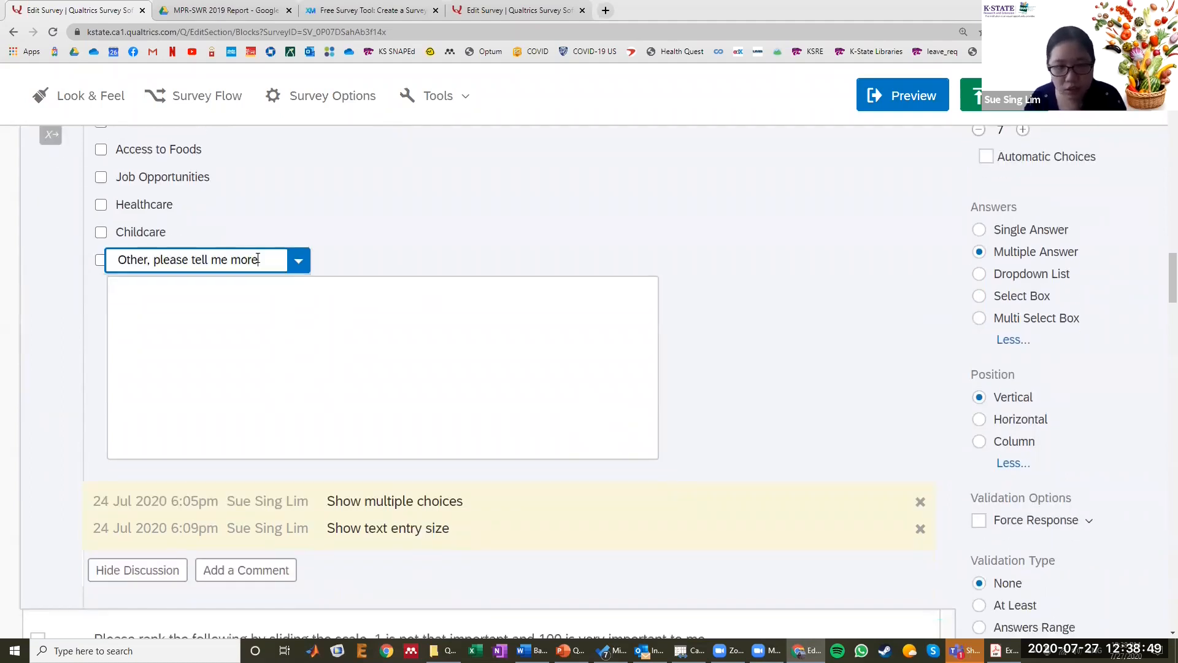
left_click(298, 260)
mouse_move(362, 245)
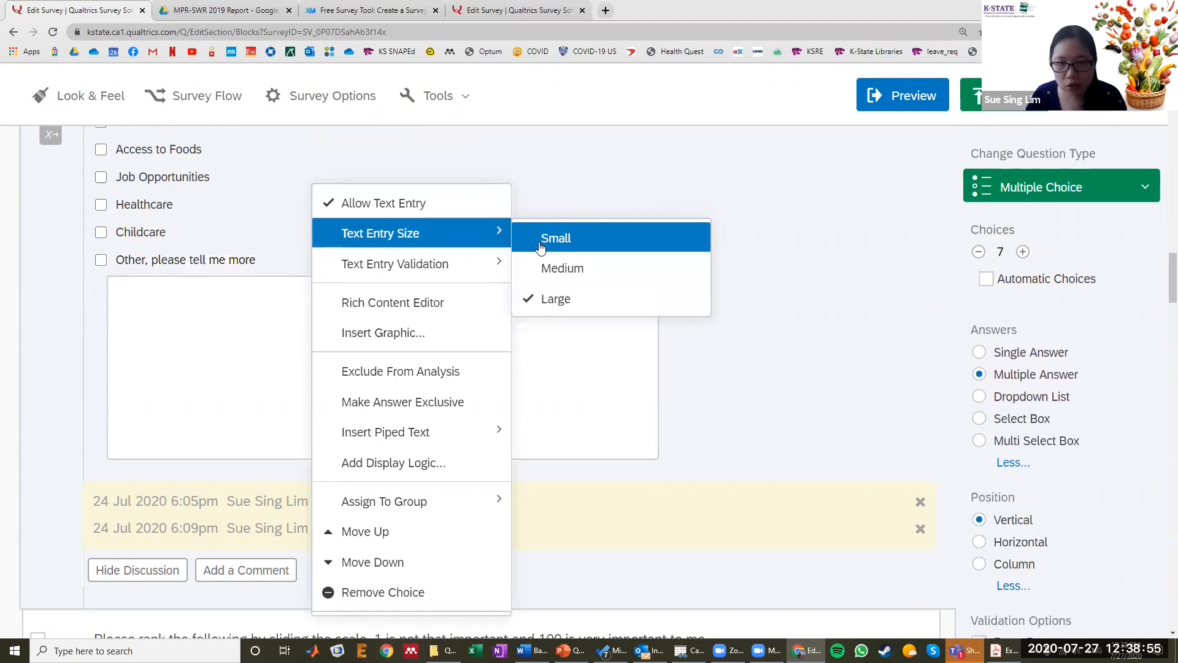
left_click(539, 245)
scroll(203, 400, "down", 2)
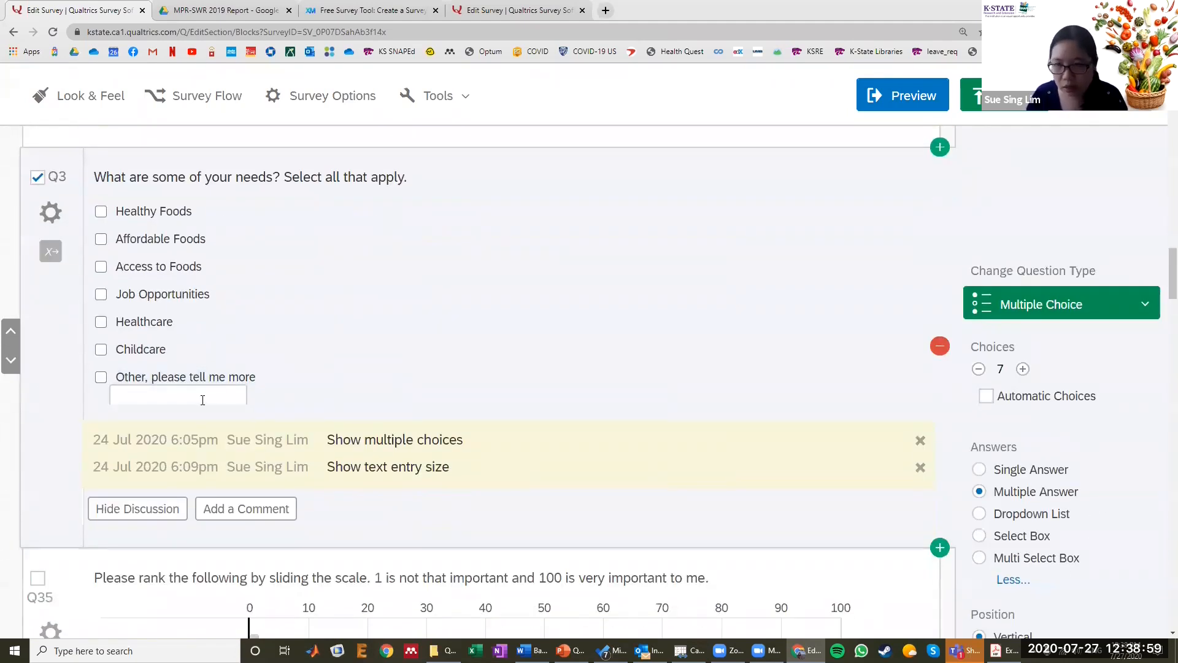
- Try the Medium text entry size on Q3's "Other, please tell me more" choice
left_click(198, 378)
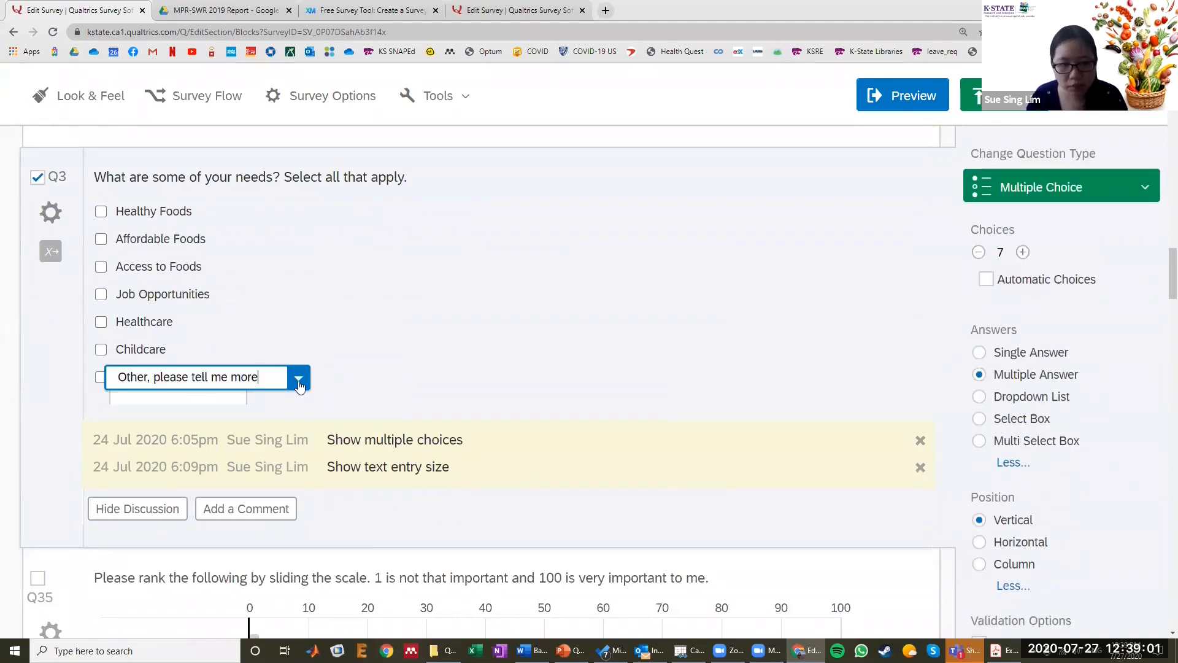
left_click(299, 384)
mouse_move(445, 234)
left_click(544, 266)
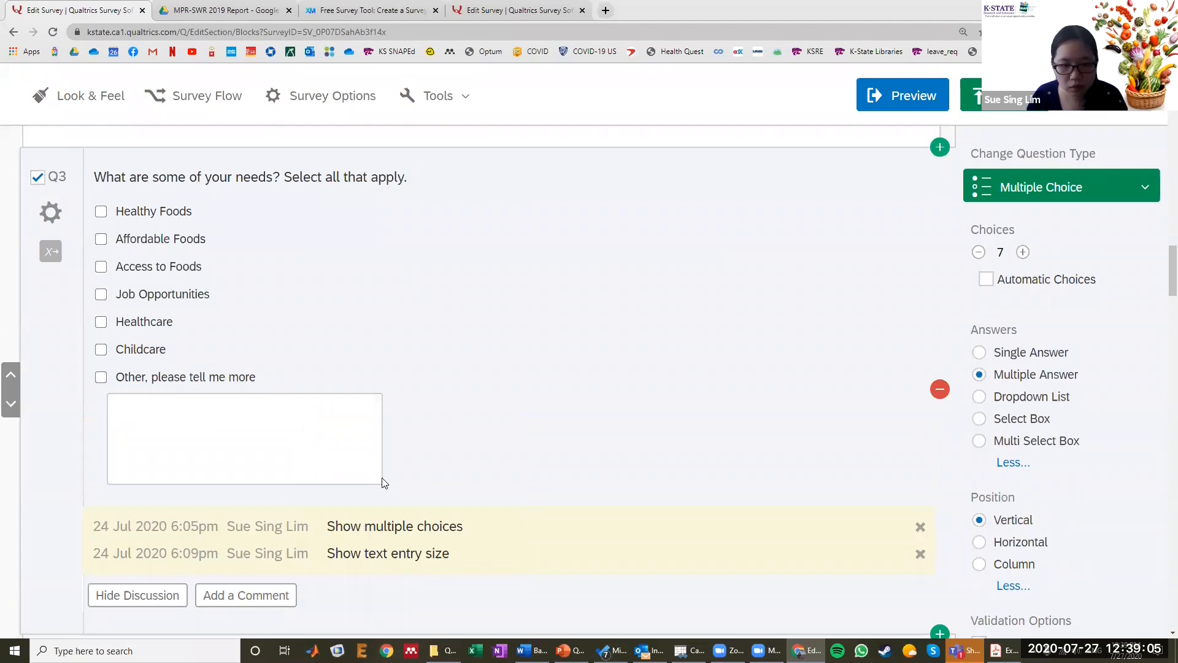
- Set the text entry size of Q3's "Other, please tell me more" choice to Large
left_click(248, 376)
left_click(299, 377)
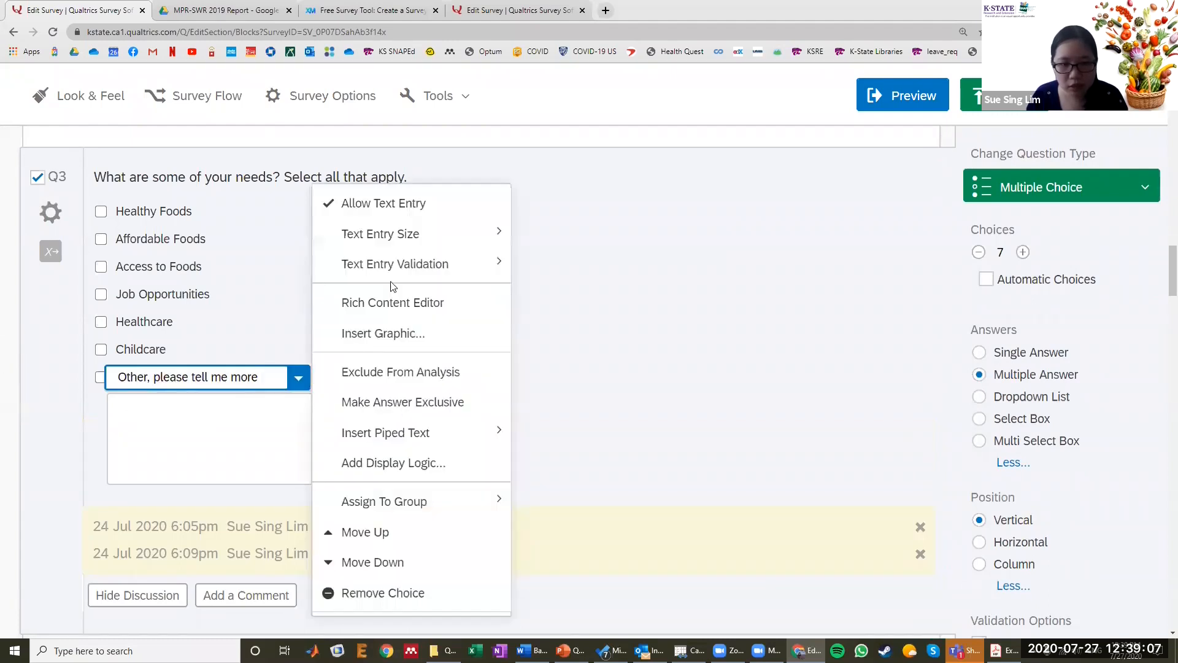
mouse_move(429, 234)
left_click(553, 299)
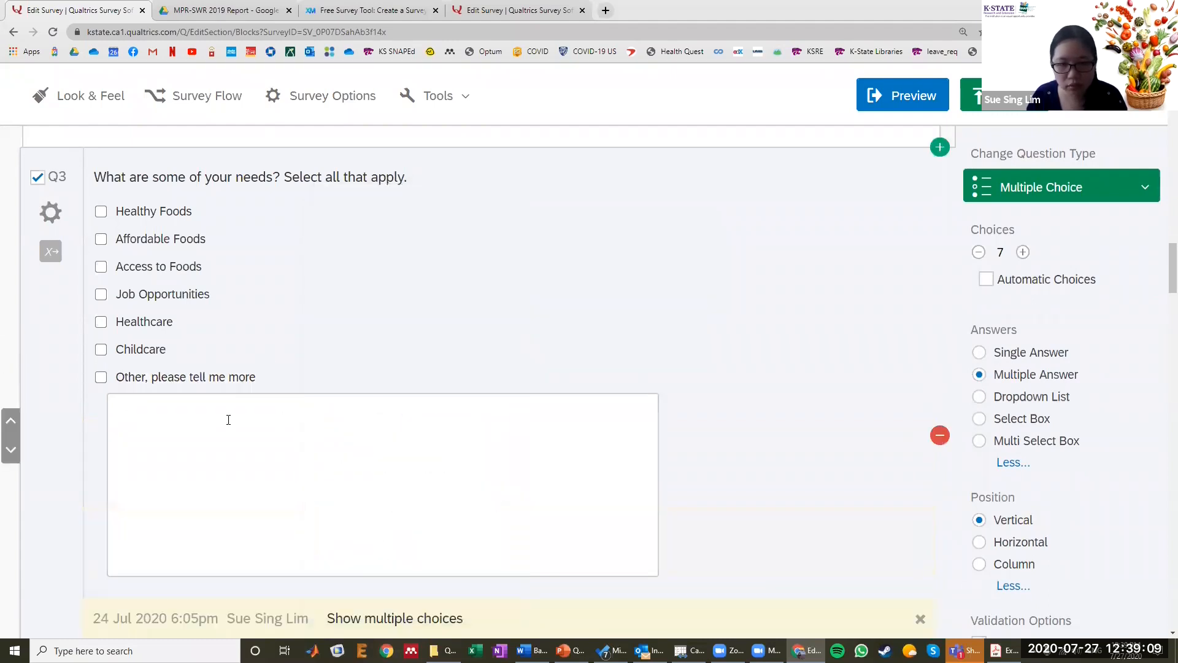
- Set the text entry size of Q3's "Other, please tell me more" choice back to Small
scroll(230, 420, "down", 1)
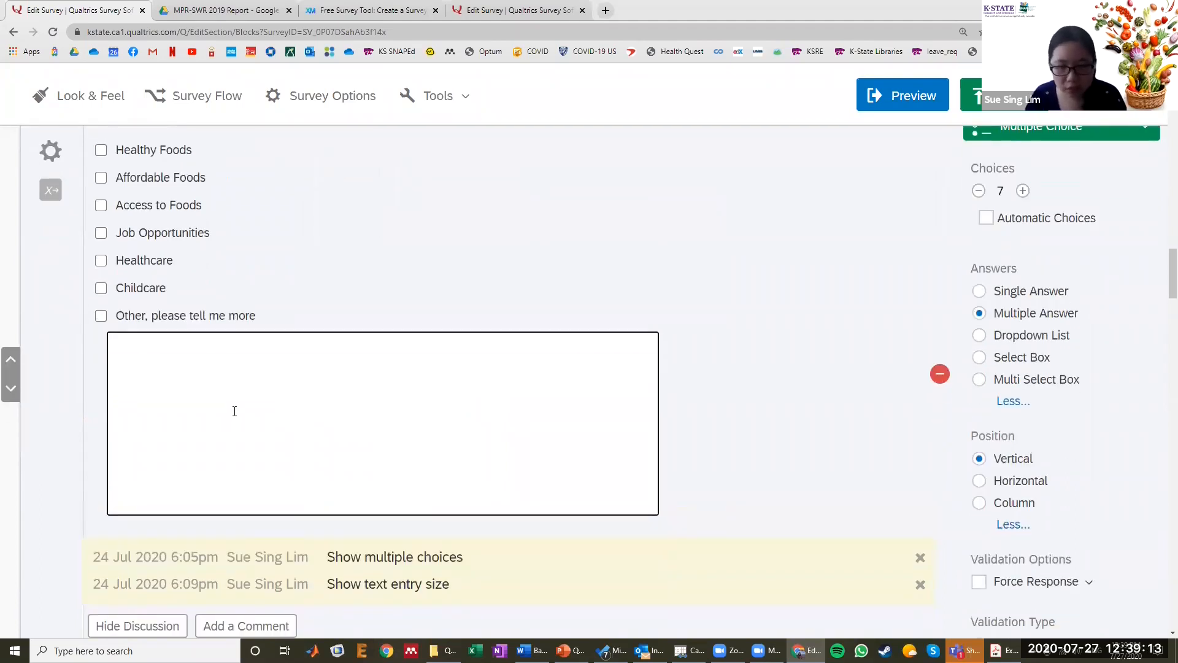
scroll(234, 411, "down", 1)
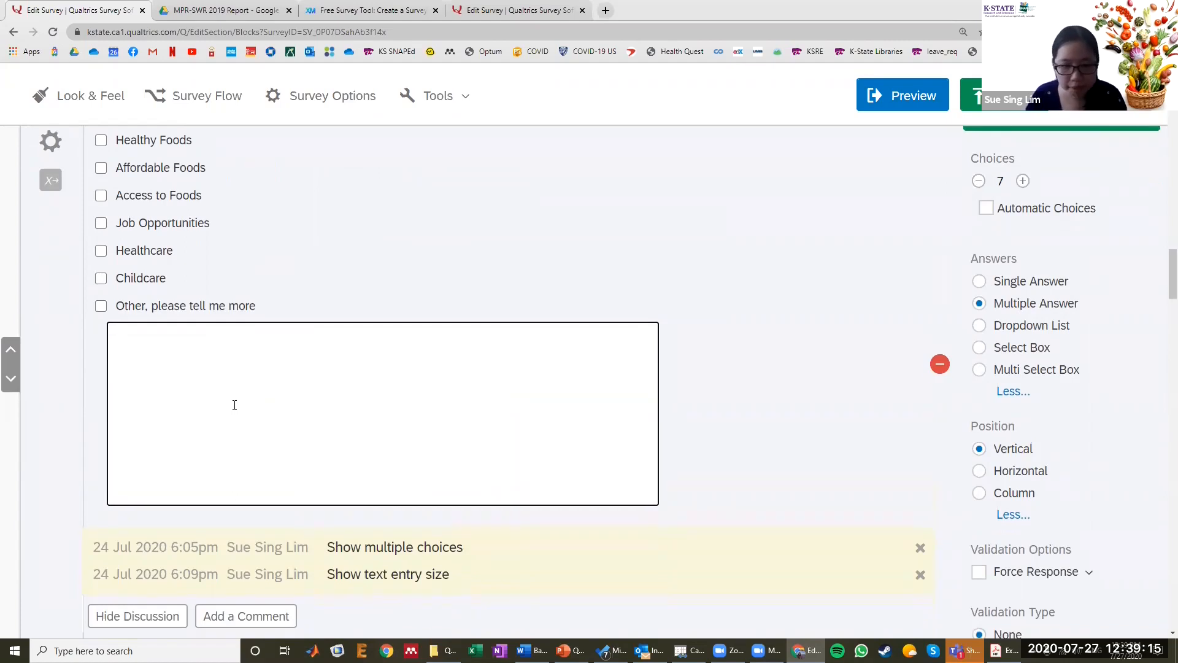
scroll(241, 375, "up", 1)
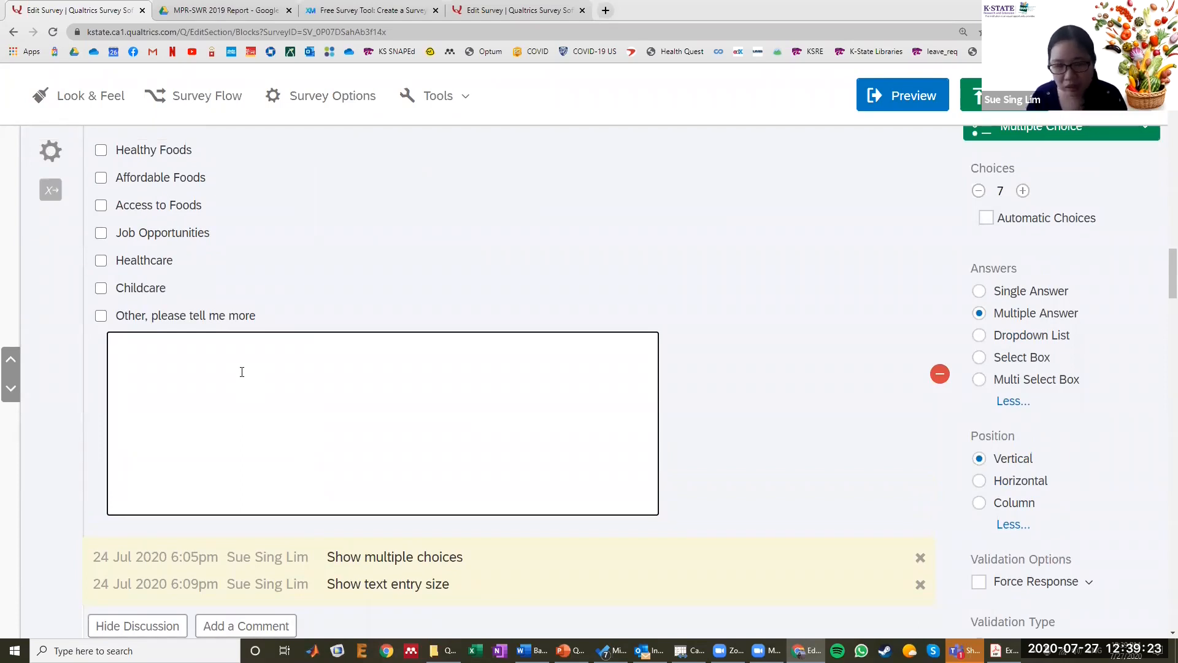
left_click(184, 316)
left_click(299, 315)
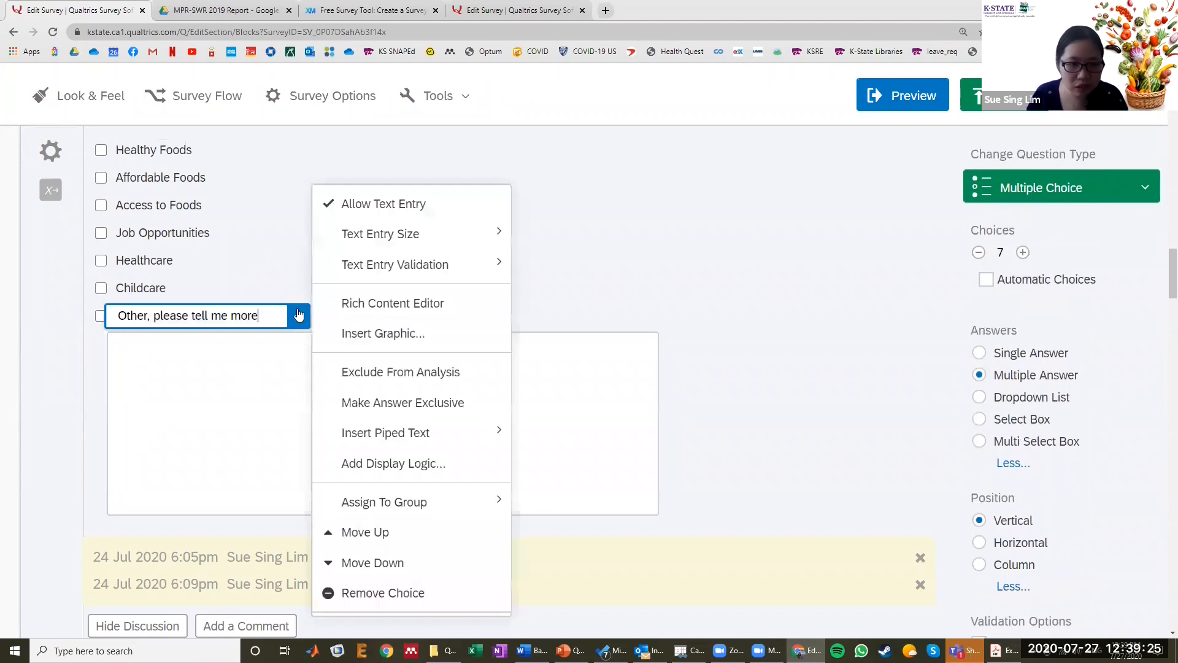
mouse_move(380, 241)
left_click(552, 233)
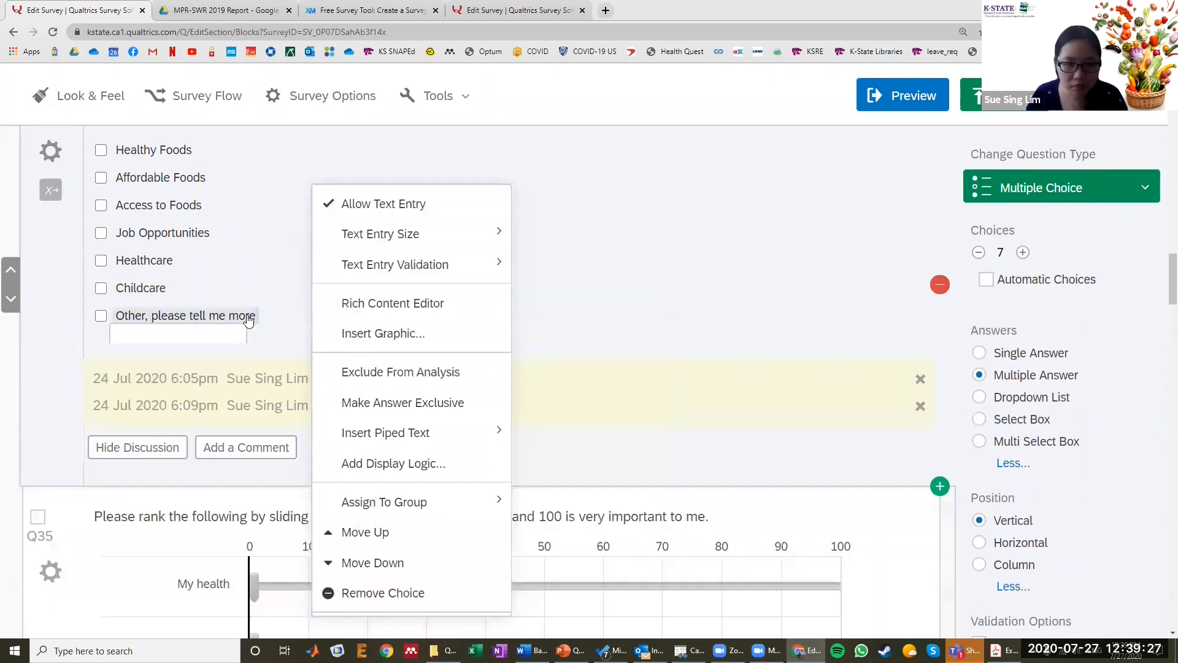
- Test Q35's "My health" slider by moving it to 47 and returning it to 0
scroll(276, 280, "down", 2)
scroll(276, 276, "down", 2)
scroll(265, 287, "down", 1)
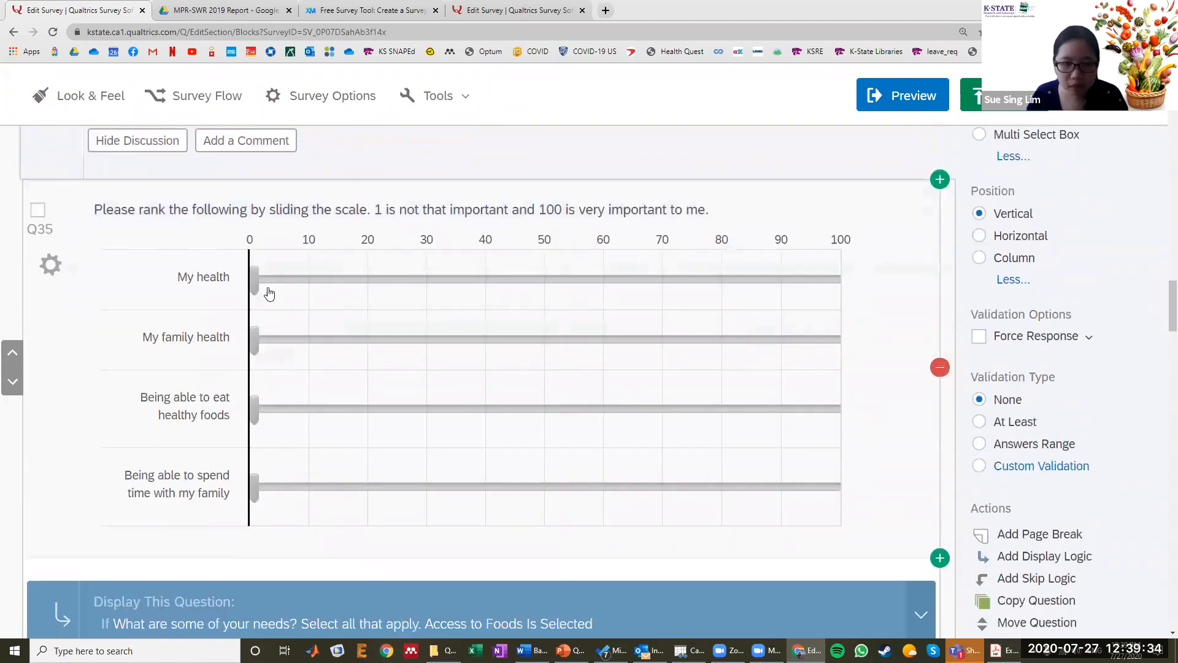
left_click_drag(259, 285, 528, 297)
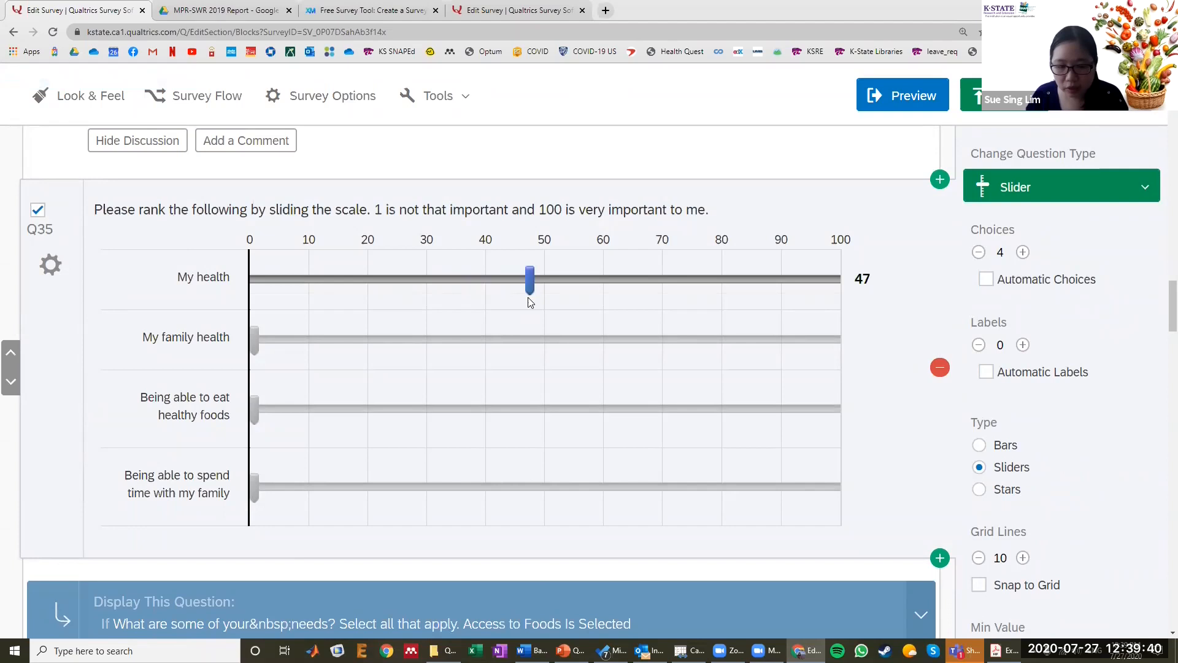
left_click_drag(524, 294, 248, 295)
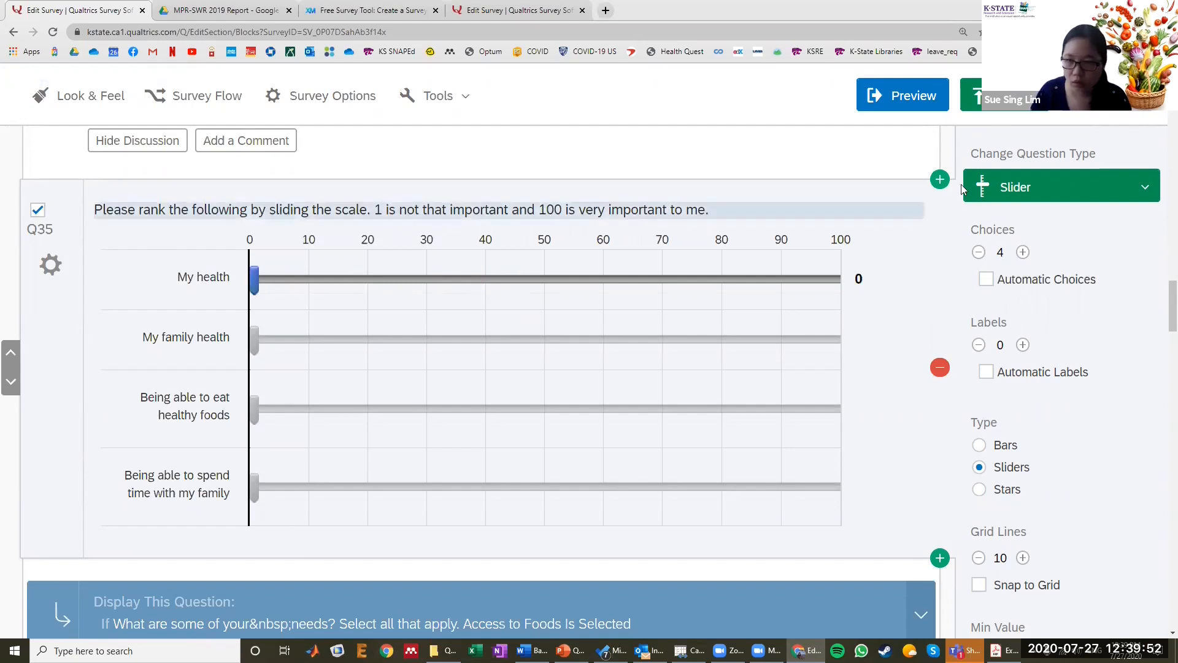
left_click(998, 189)
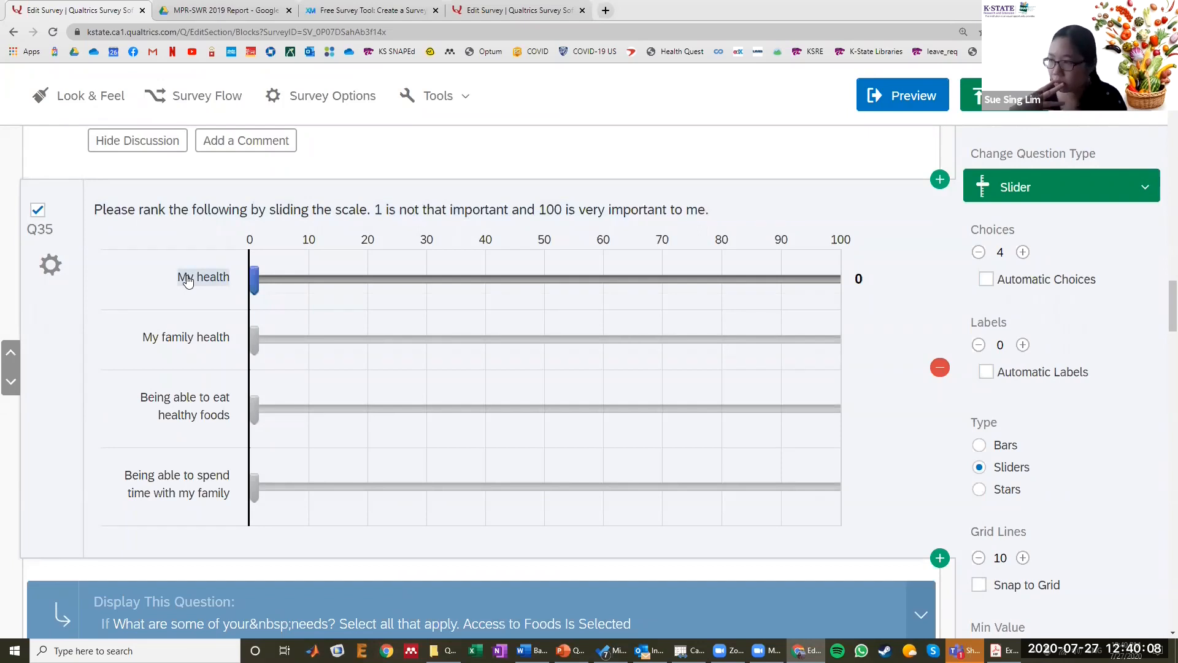
- Examine Q3's text entry box, answer formats and validation types
scroll(191, 261, "up", 4)
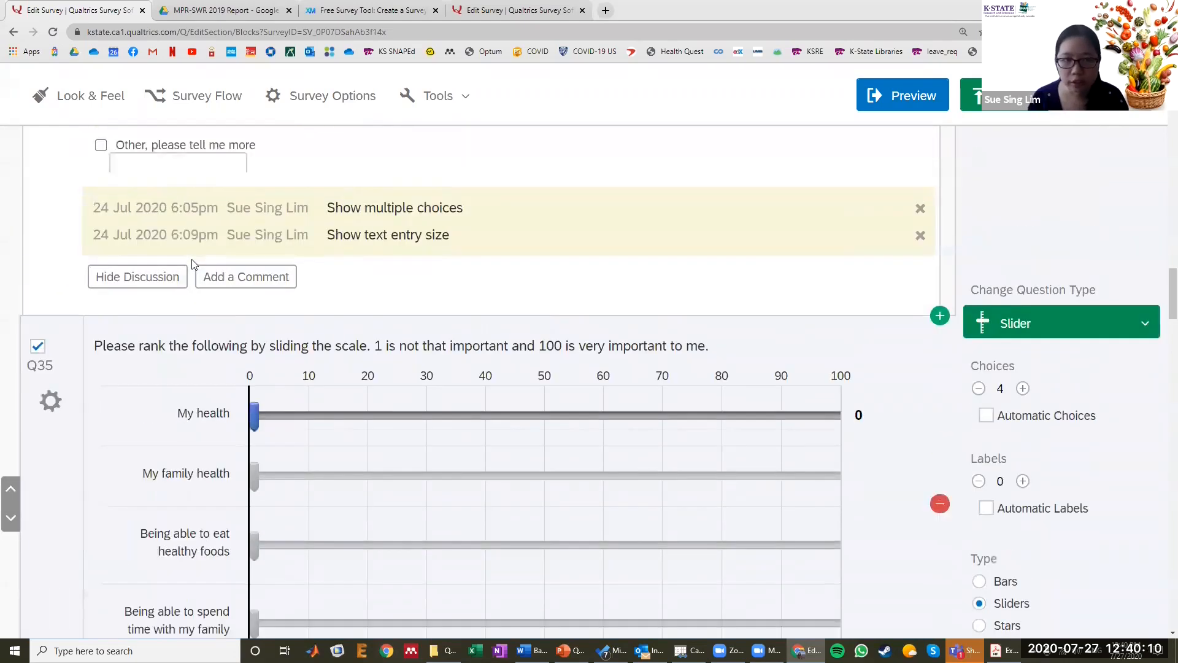
scroll(194, 265, "up", 1)
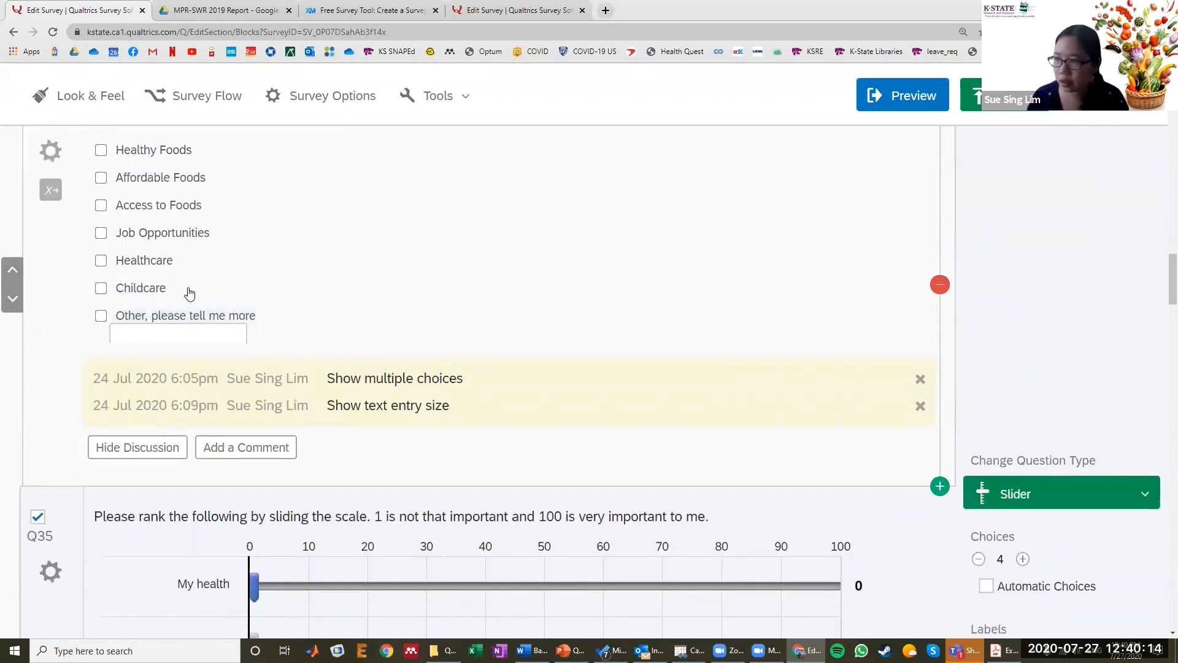
left_click(167, 337)
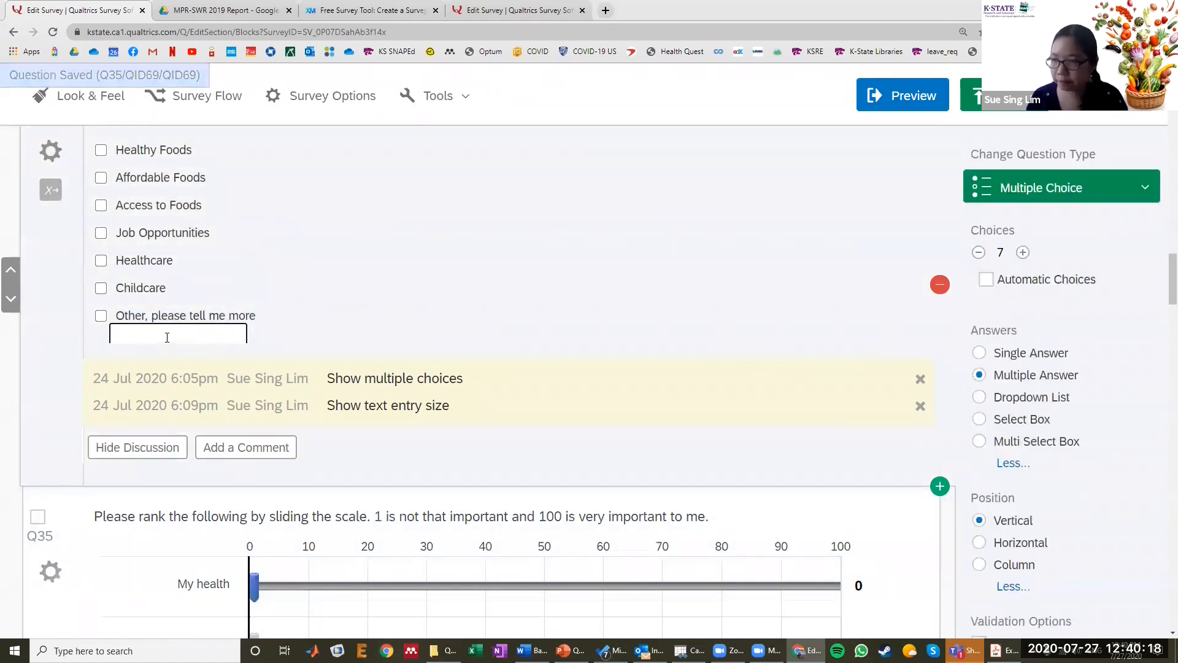
scroll(177, 261, "down", 1)
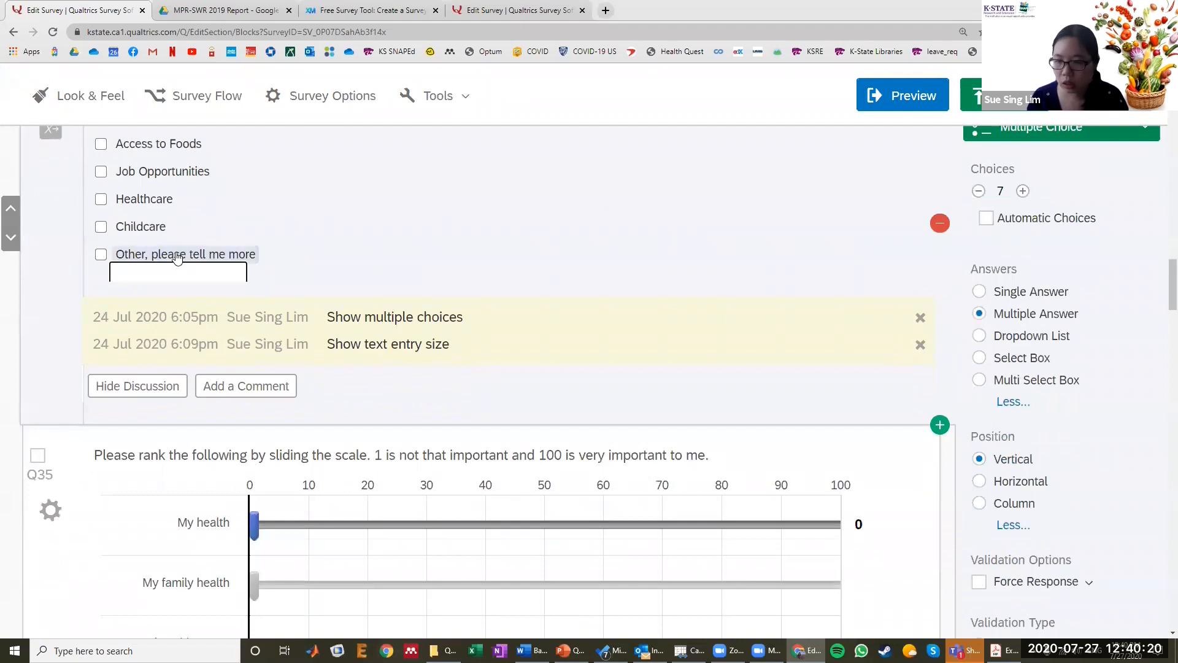
scroll(177, 261, "down", 1)
scroll(490, 298, "up", 3)
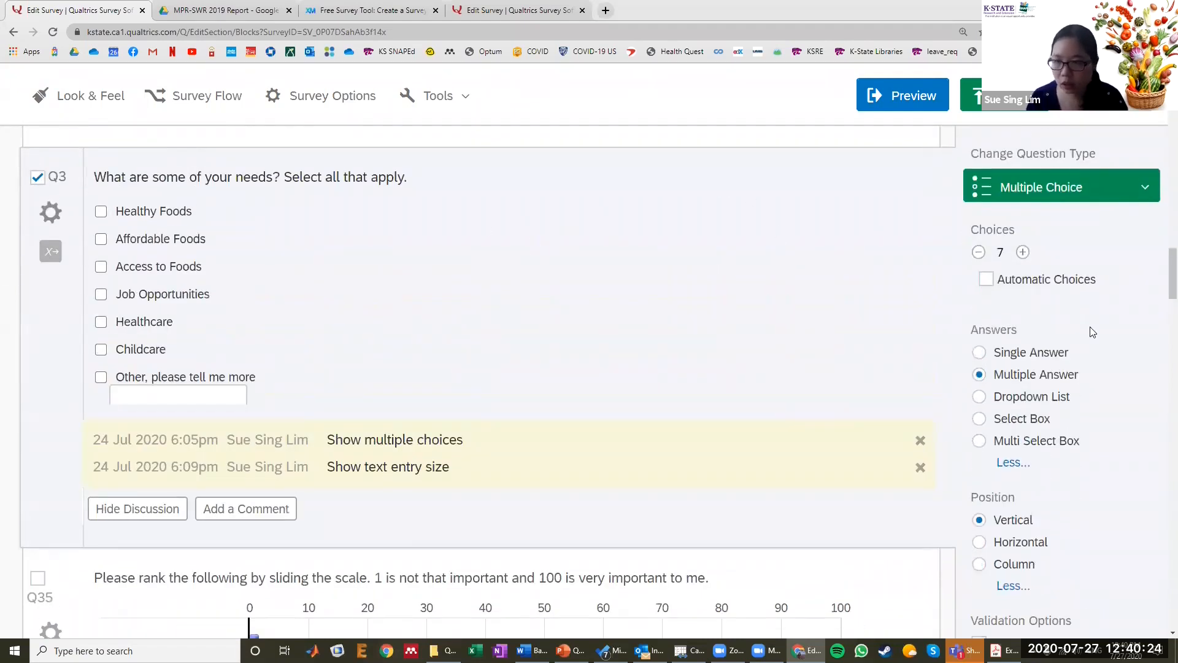
key("ctrl+minus")
scroll(1049, 295, "down", 2)
scroll(1044, 285, "down", 3)
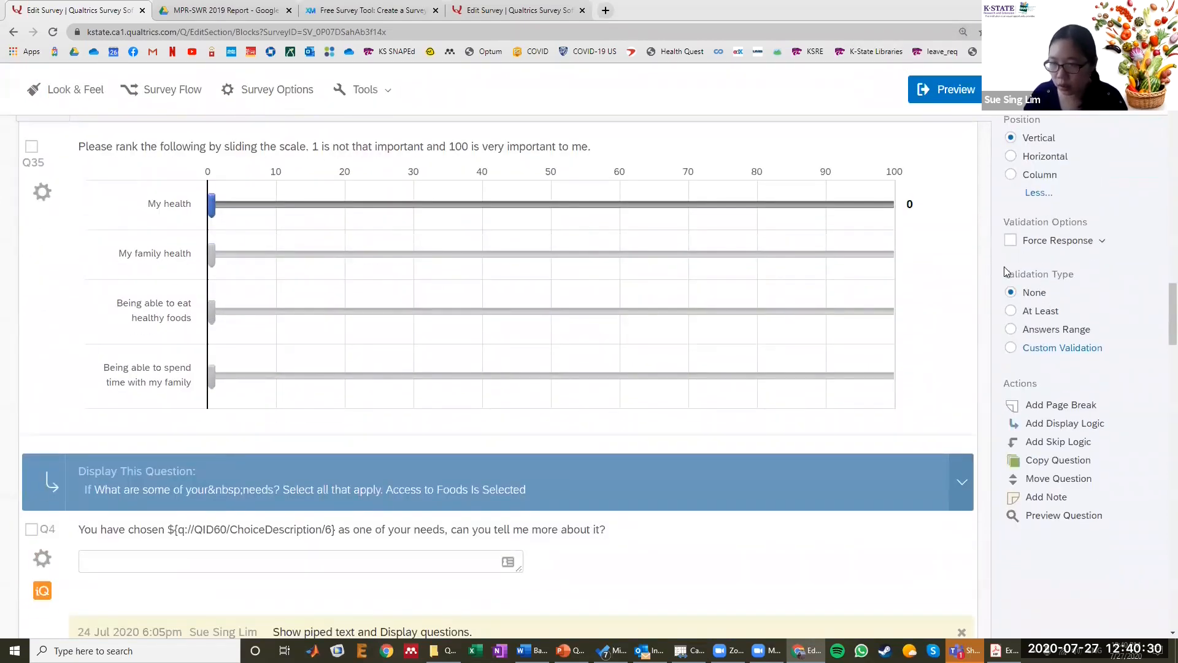
scroll(460, 253, "up", 4)
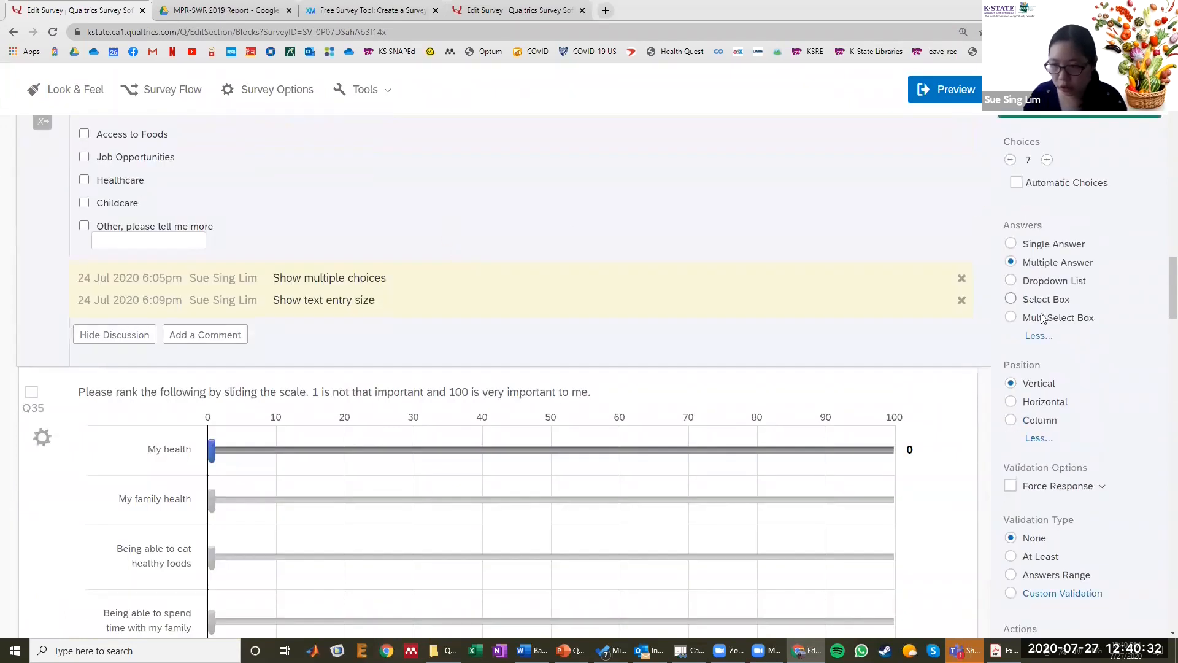
scroll(1037, 319, "down", 4)
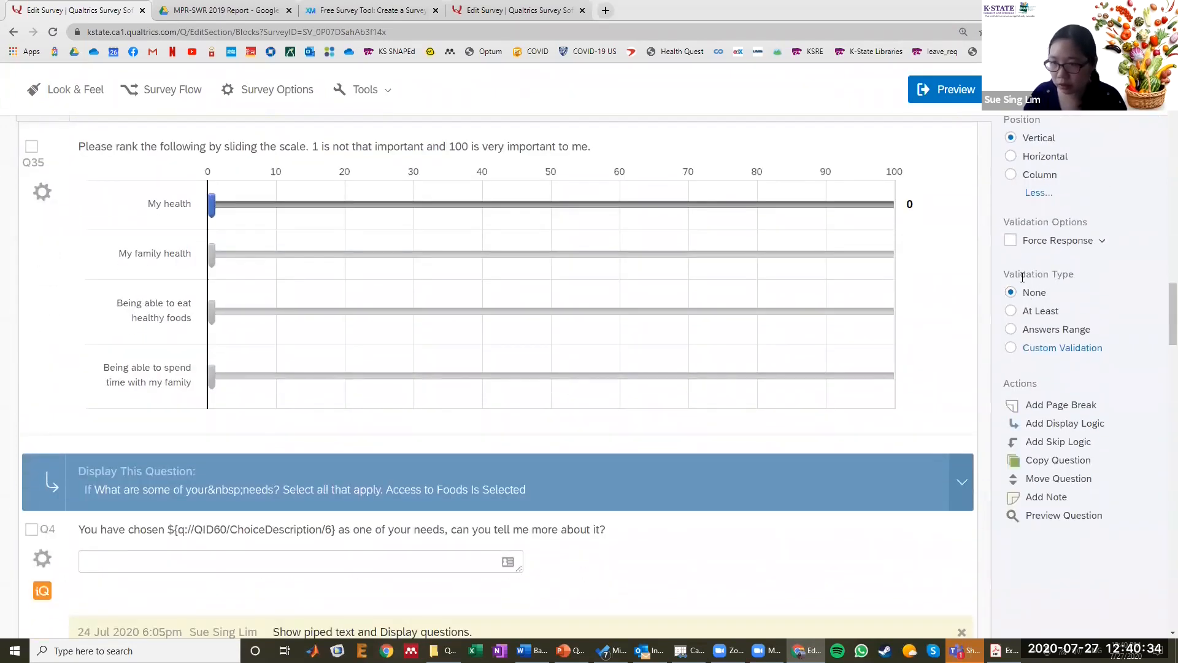
- Try the Custom Validation and At Least validation types on Q3 and restore the type to None
left_click(1041, 347)
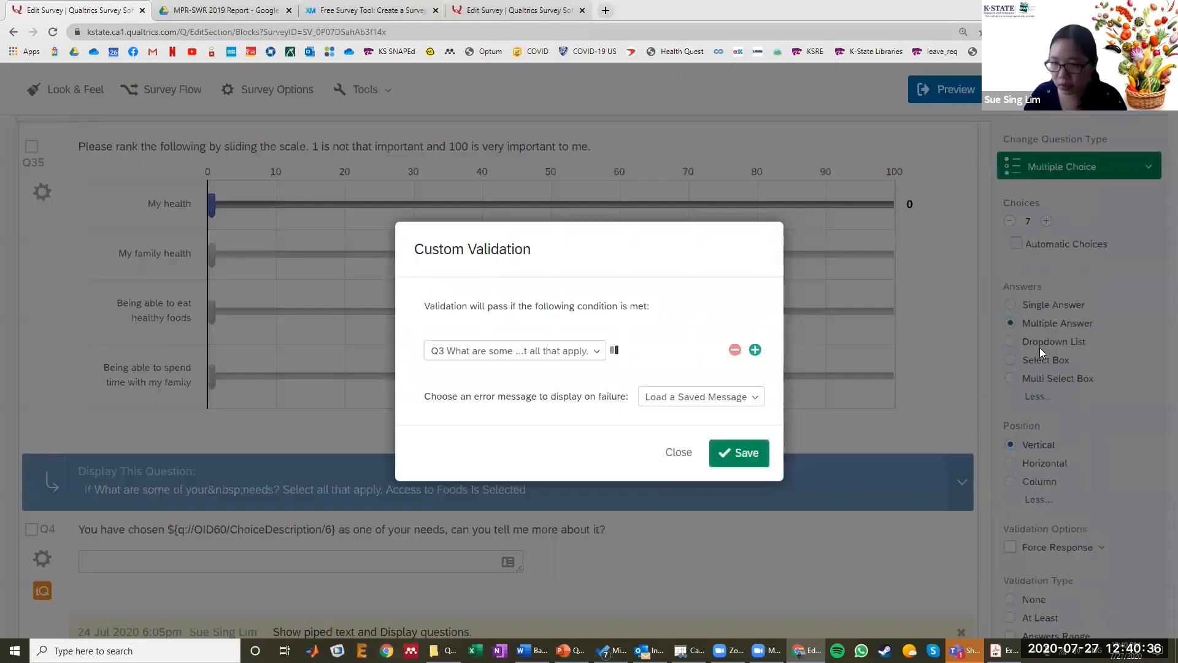
left_click(1082, 370)
scroll(1057, 335, "down", 5)
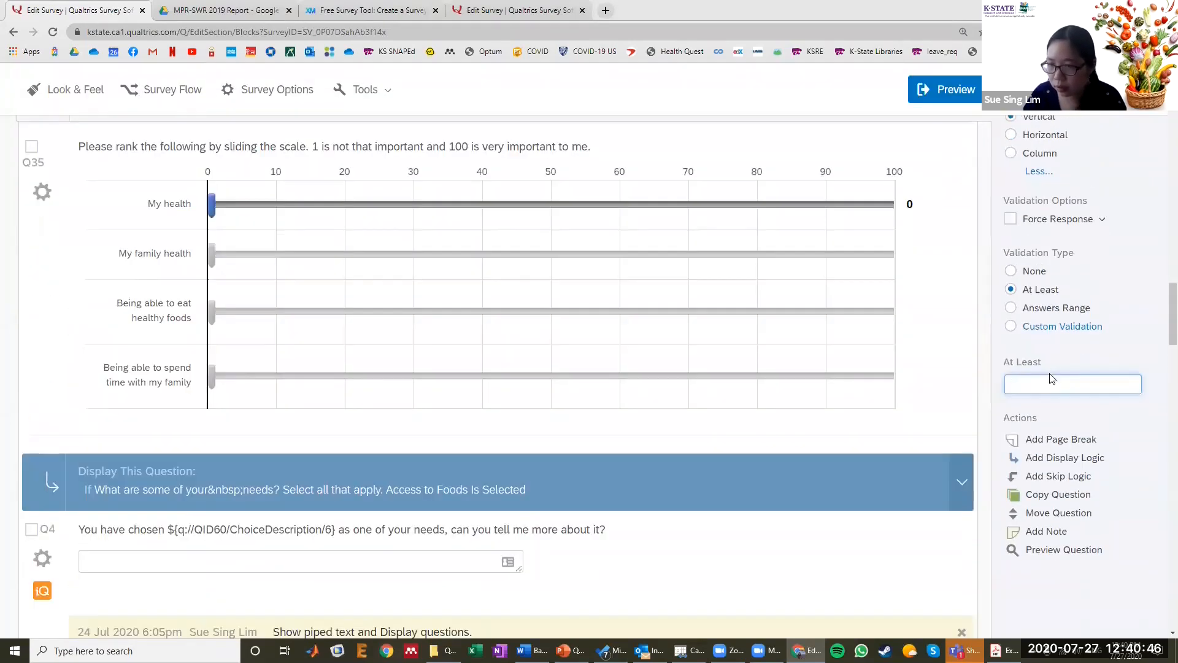
scroll(1051, 379, "up", 1)
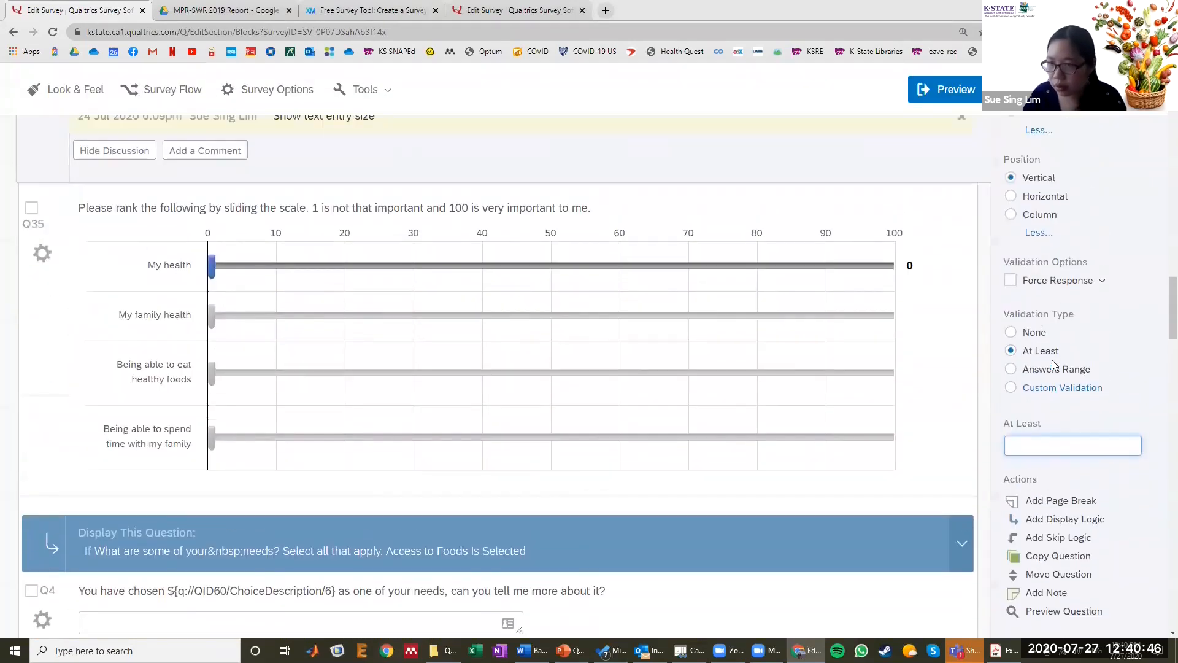
left_click(1035, 334)
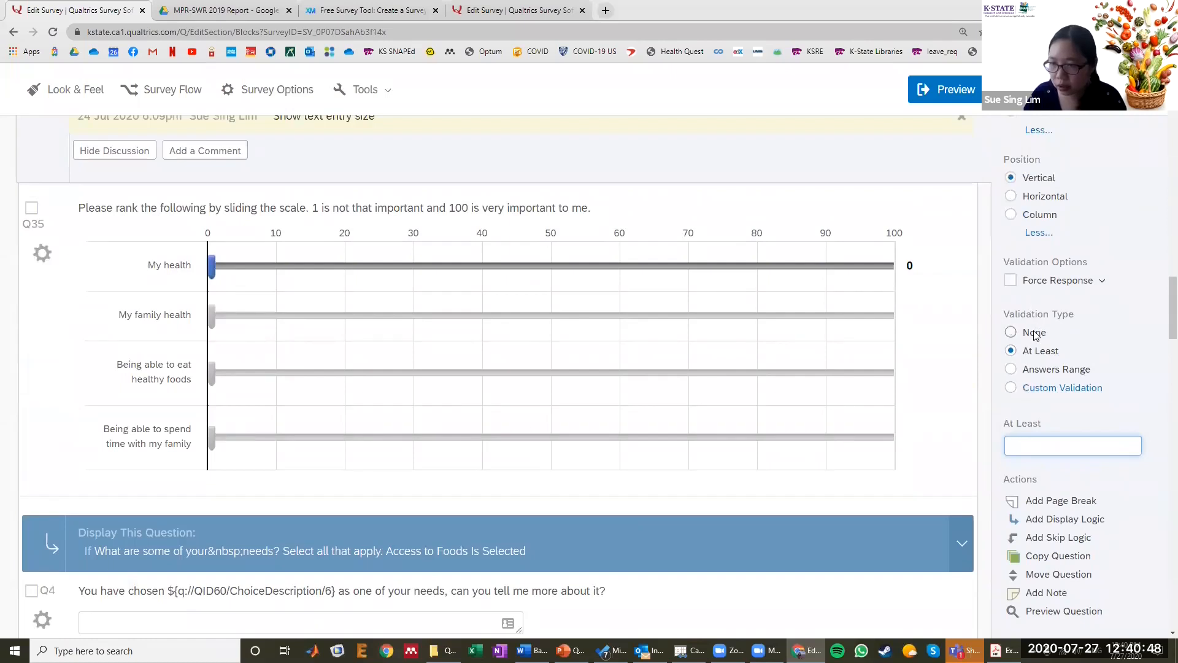
scroll(1022, 348, "up", 1)
scroll(1021, 345, "up", 1)
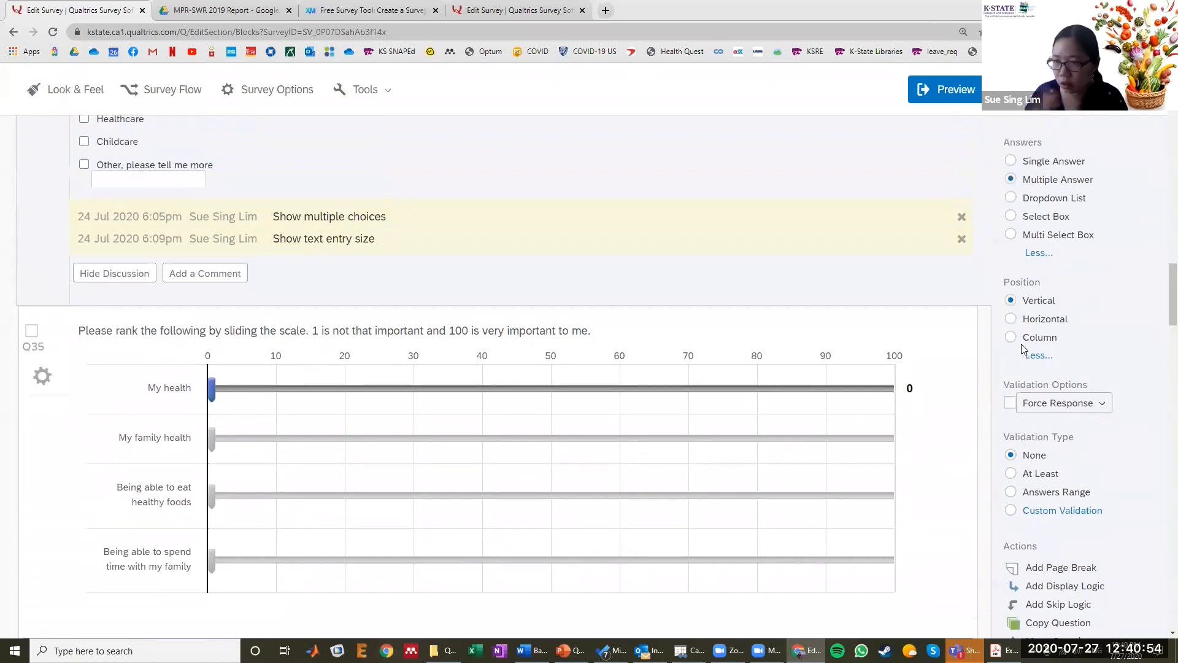
- Examine slider question Q35, opening its "My health" and "My family health" labels and its question text without editing them
scroll(285, 216, "down", 2)
left_click(285, 216)
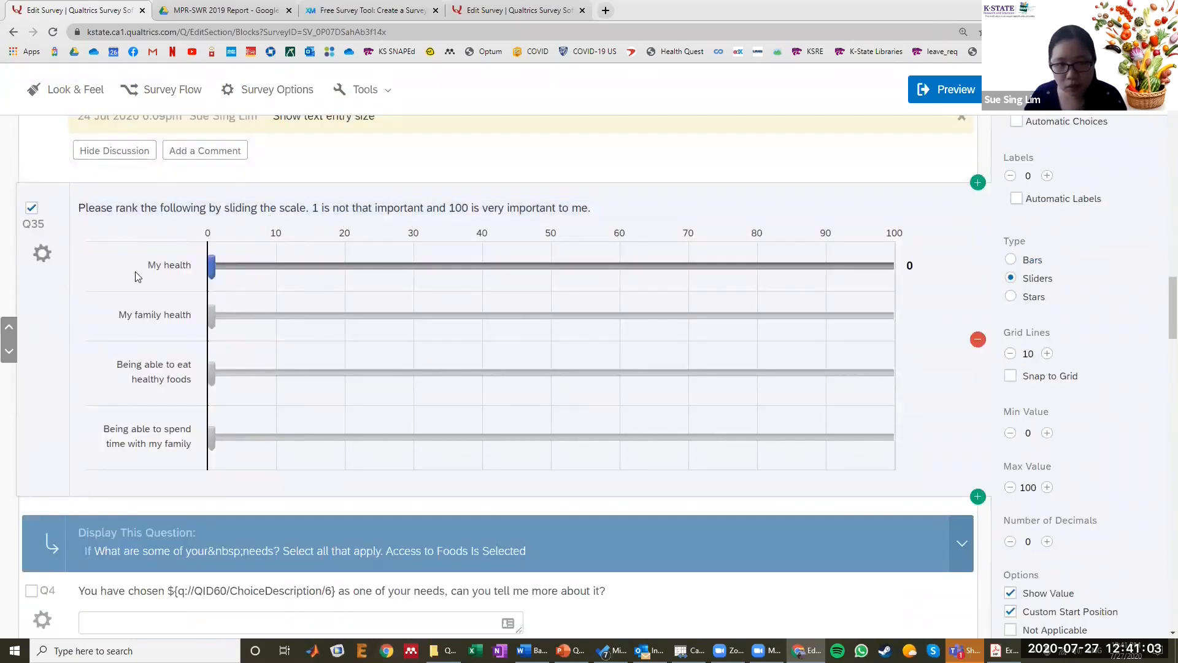
left_click(161, 265)
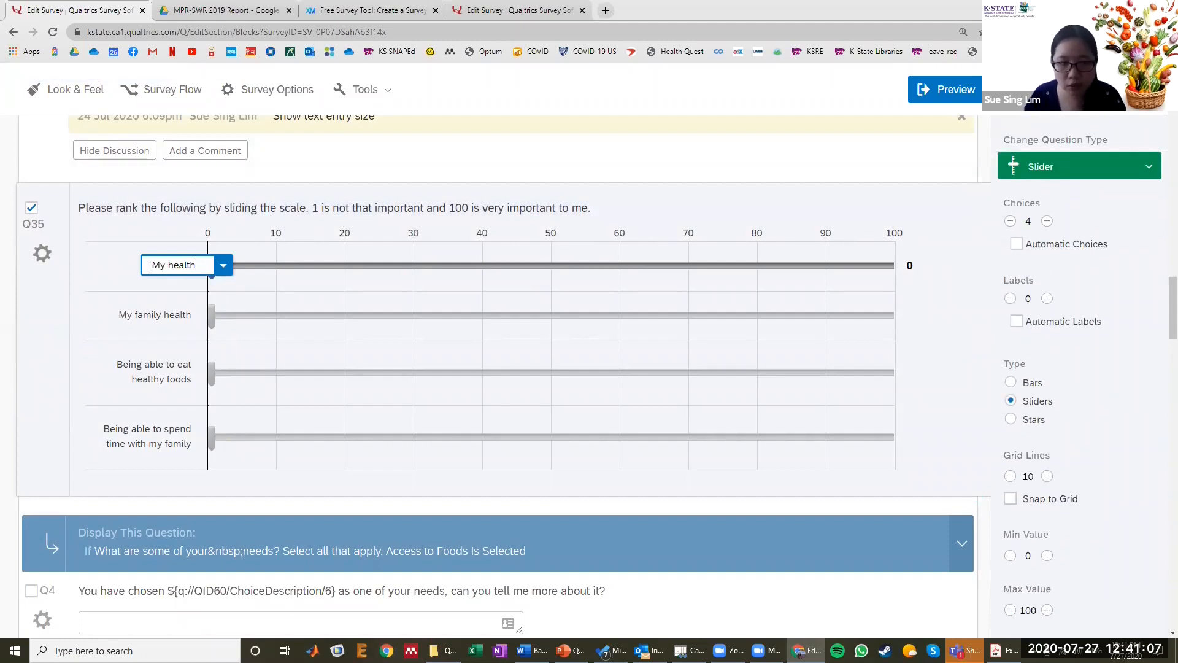
left_click(154, 314)
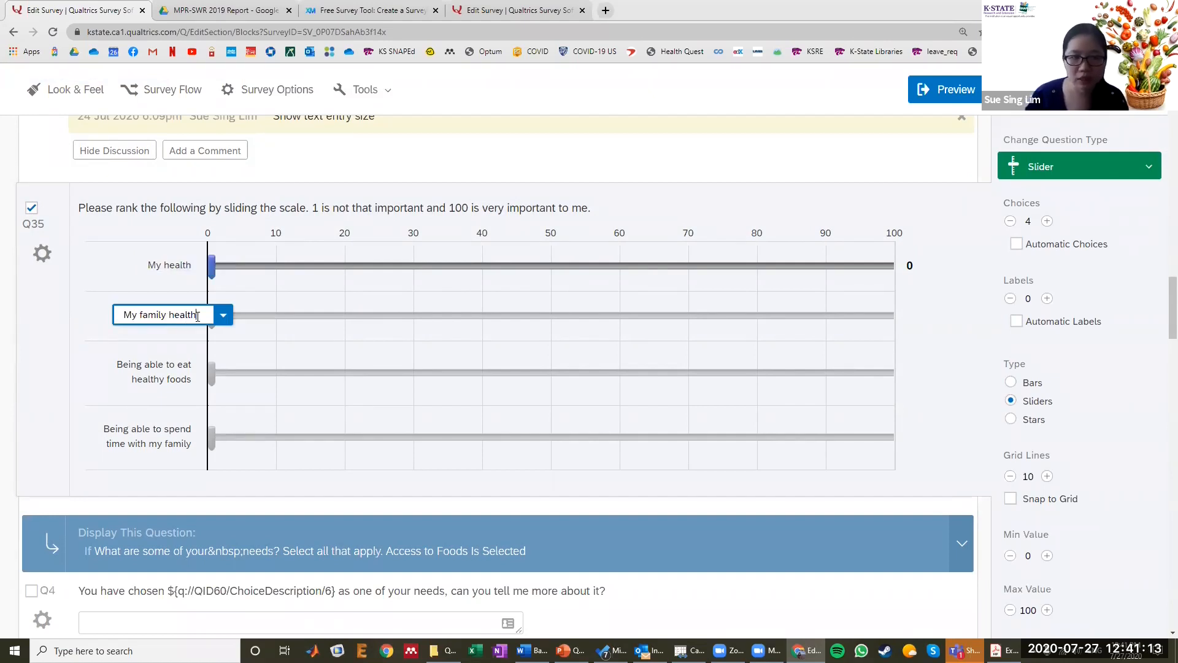
left_click(314, 210)
left_click(311, 208)
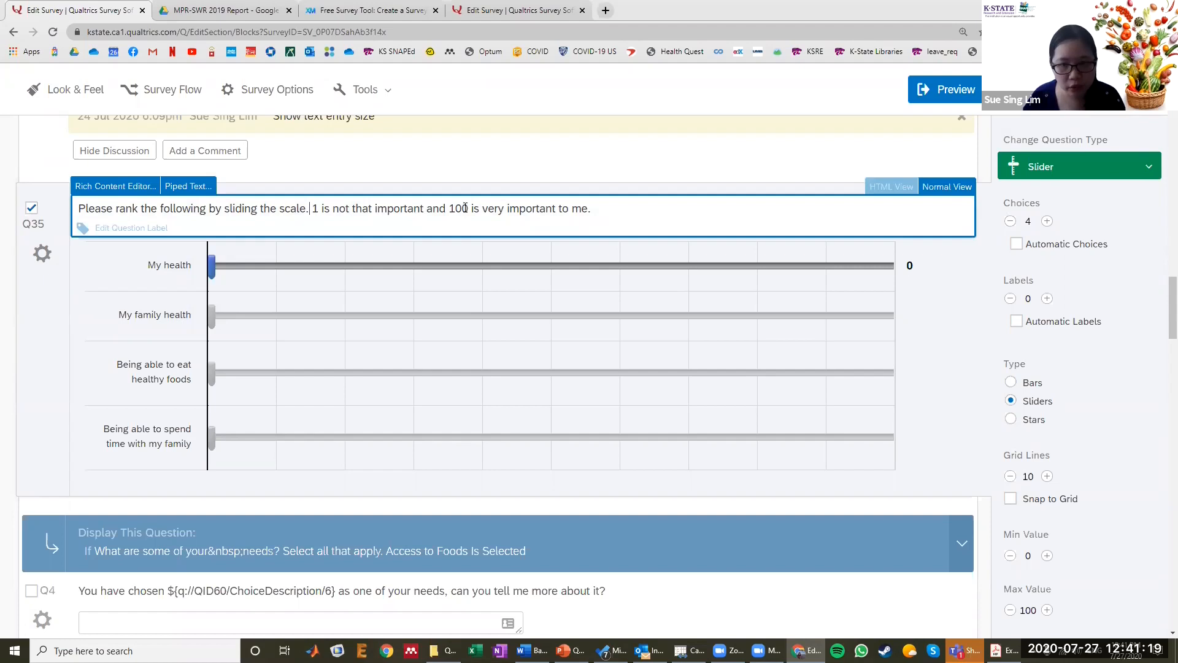
left_click(153, 270)
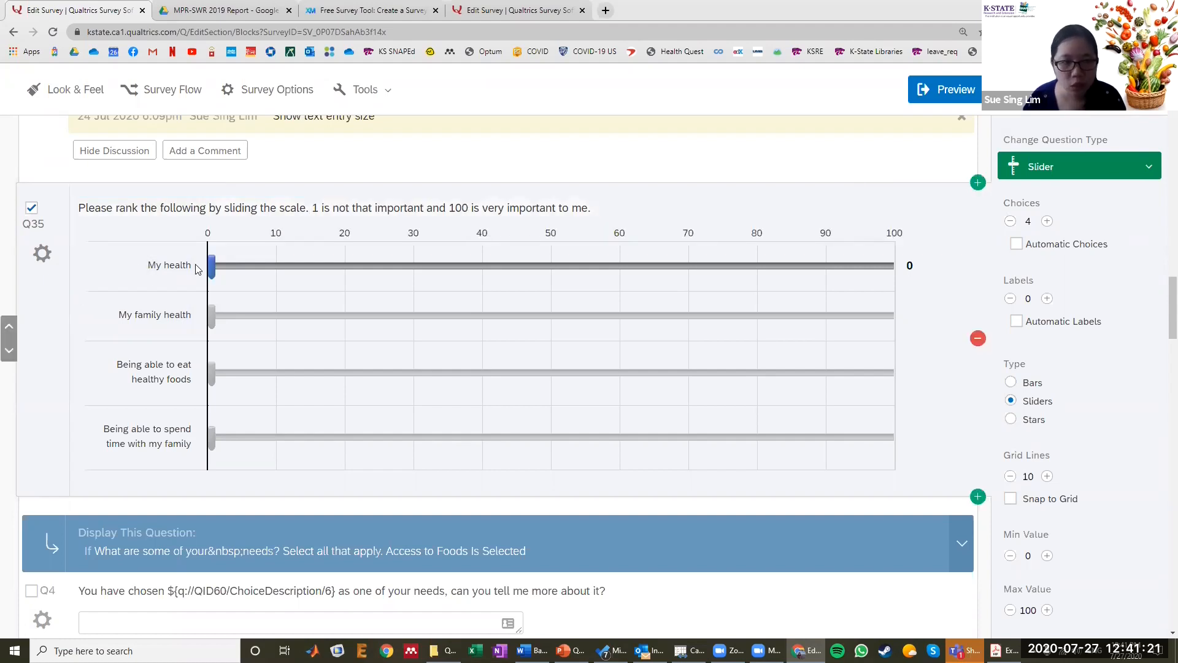
- Move Q35's "My health" slider to 60 and its "My family health" slider to 100
mouse_move(211, 270)
left_mouse_down()
mouse_move(692, 287)
mouse_move(584, 289)
mouse_move(600, 268)
mouse_move(618, 267)
left_mouse_up()
left_click(212, 316)
left_click_drag(215, 317, 331, 317)
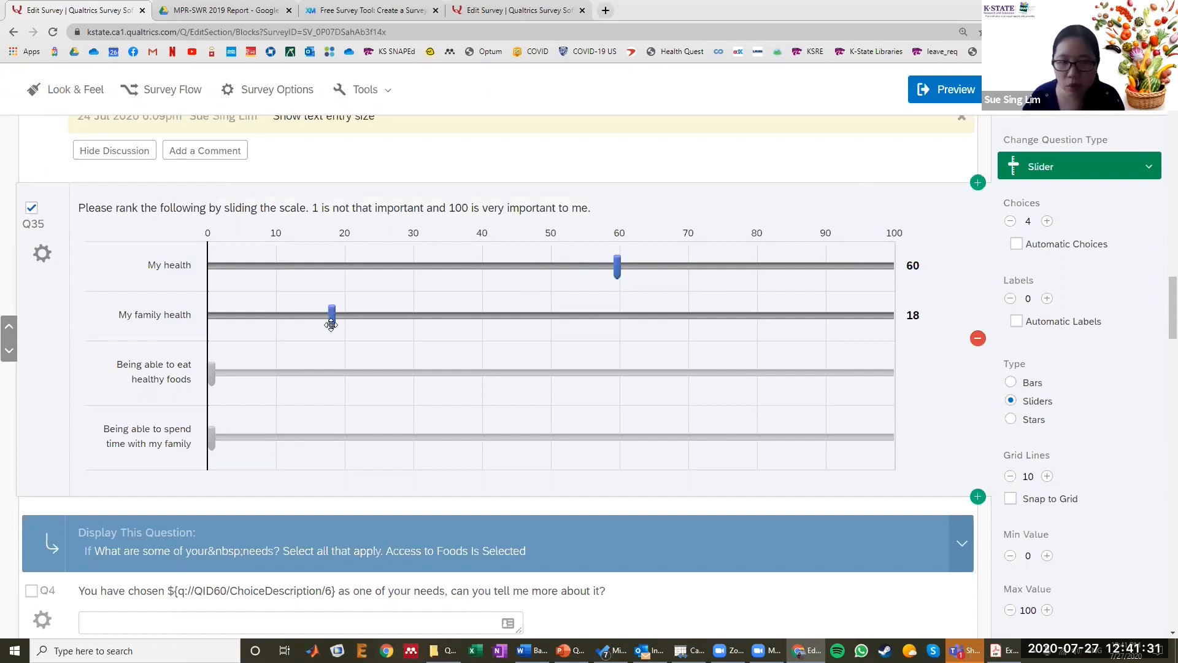
mouse_move(331, 317)
left_mouse_down()
mouse_move(717, 322)
mouse_move(890, 308)
left_mouse_up()
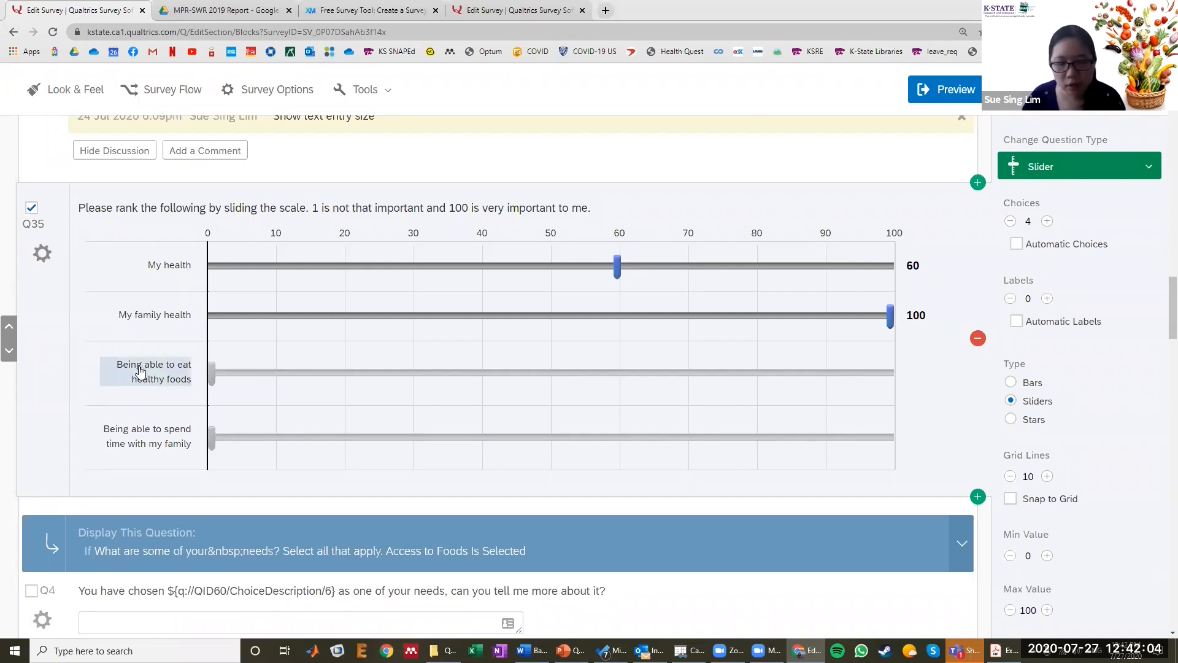
- Move Q35's "Being able to eat healthy foods" slider to 47 and "Being able to spend time with my family" to 40
left_click_drag(211, 375, 553, 371)
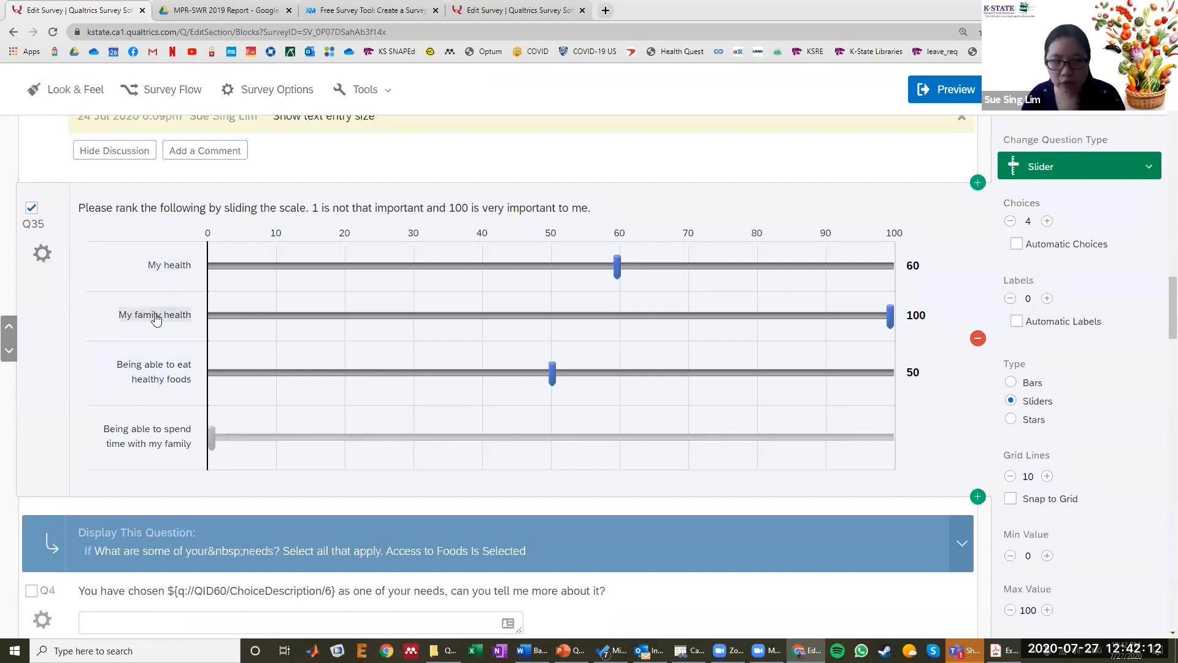
mouse_move(553, 370)
left_mouse_down()
mouse_move(611, 371)
mouse_move(528, 376)
left_mouse_up()
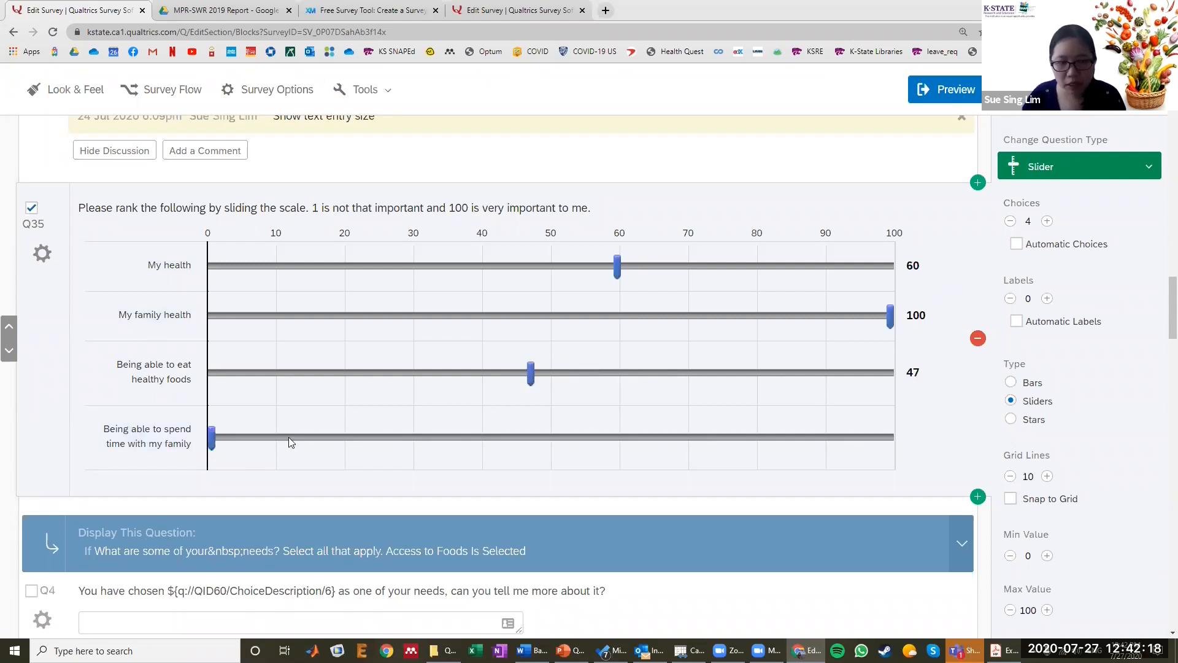
left_click_drag(211, 437, 480, 435)
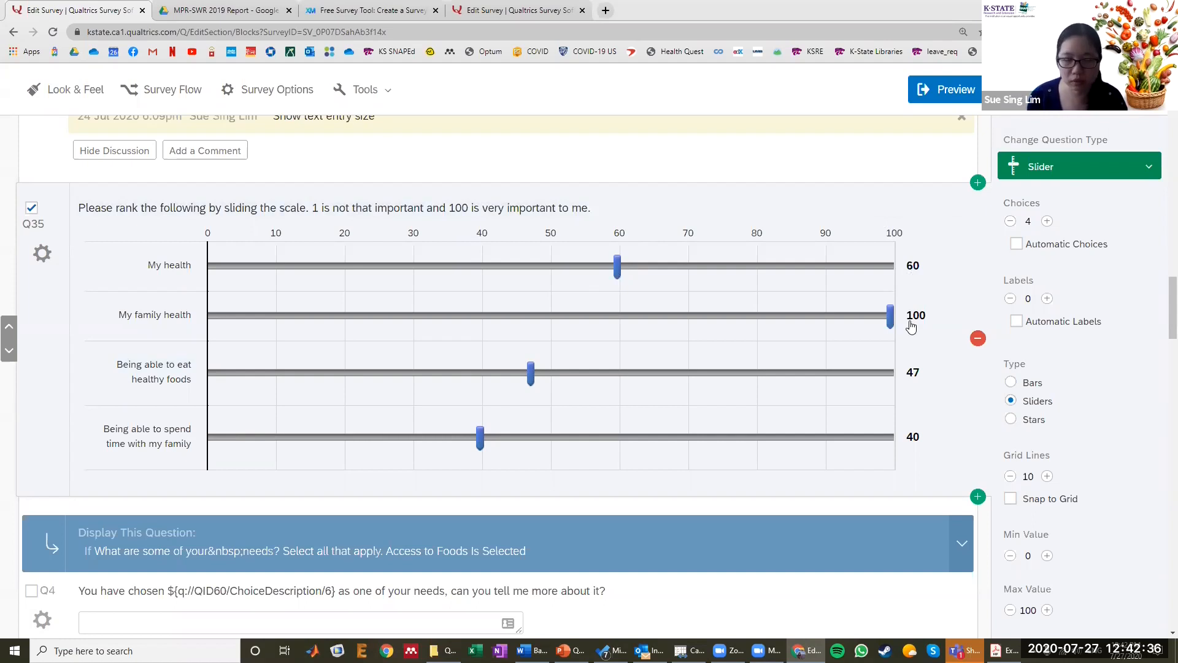
- Edit Q4's display logic so the question shows only if Healthy Foods Is Selected in Q3
scroll(294, 289, "down", 4)
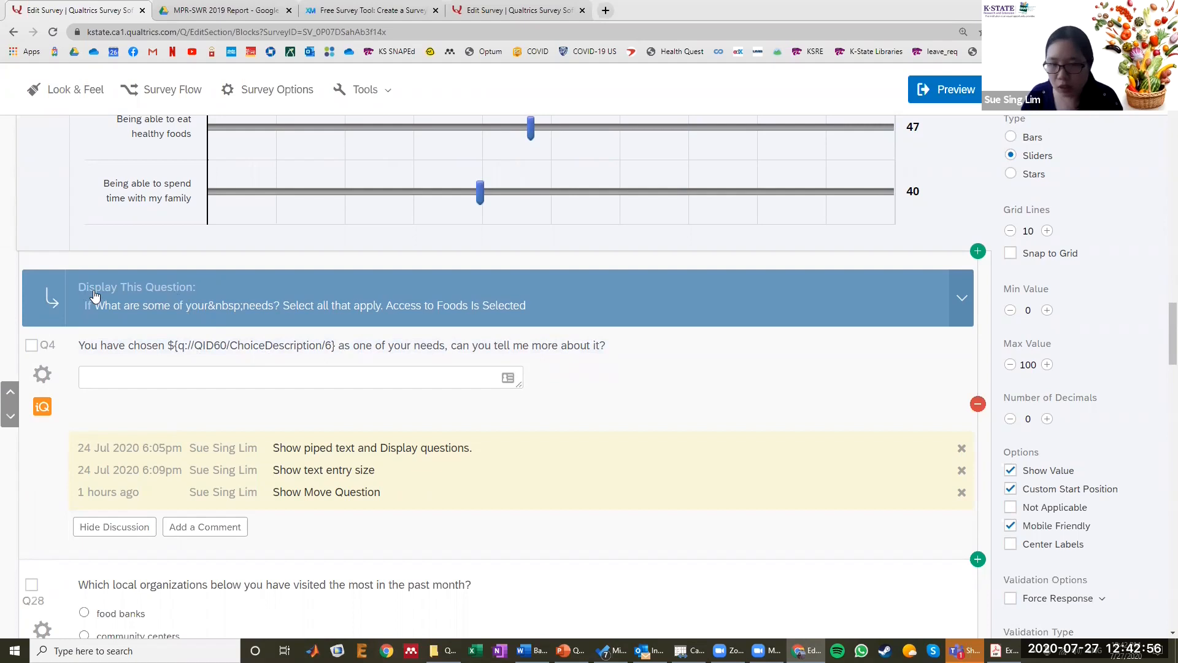
left_click(961, 299)
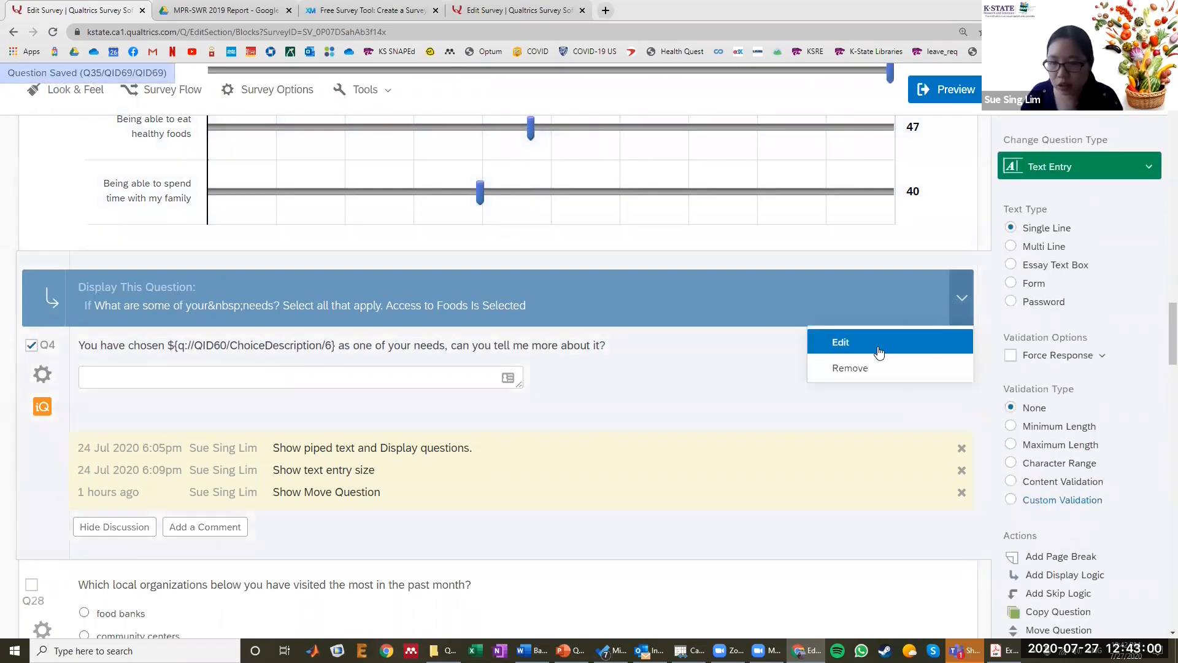
left_click(839, 344)
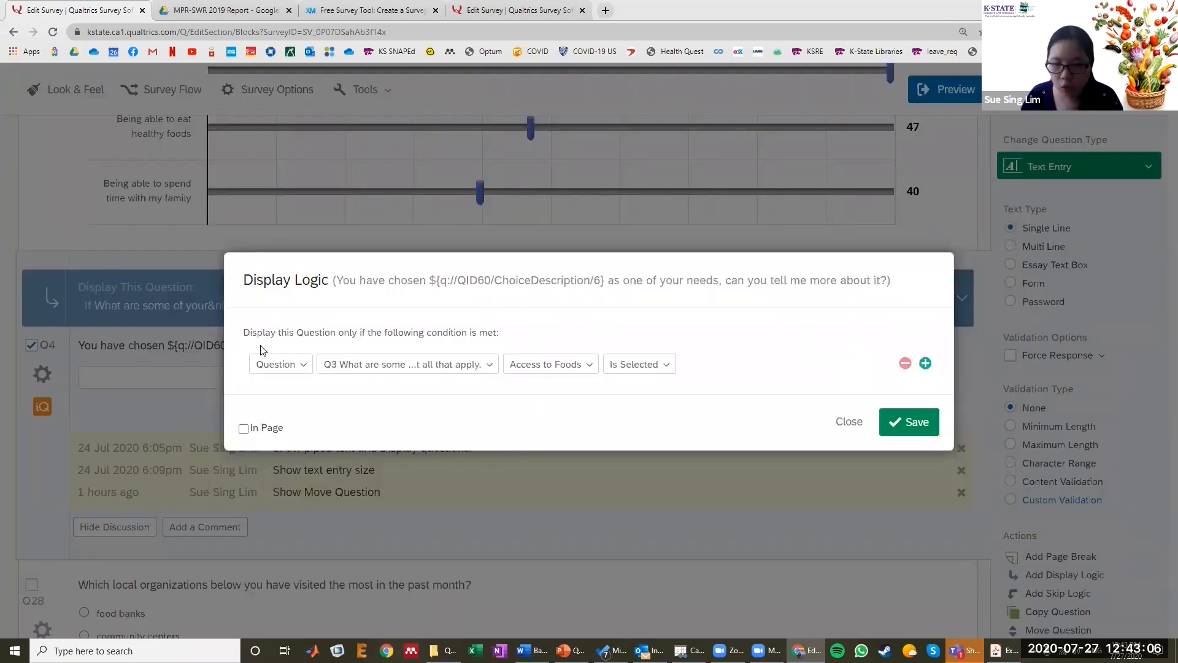
left_click_drag(243, 332, 461, 346)
left_click(376, 366)
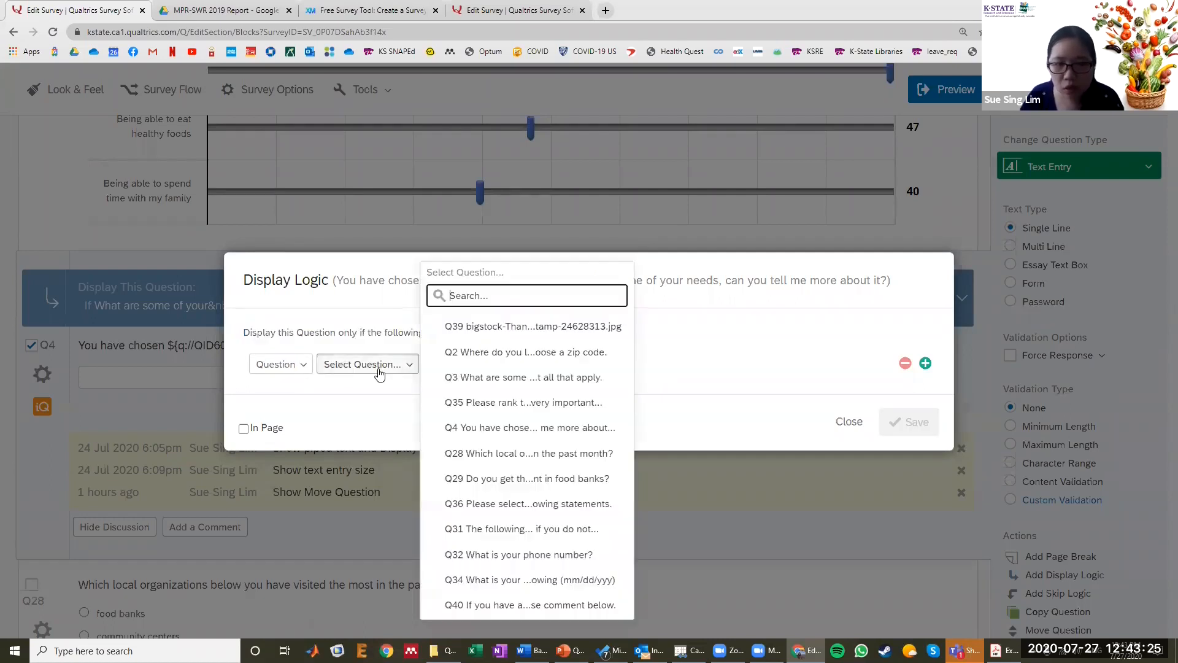
left_click(535, 376)
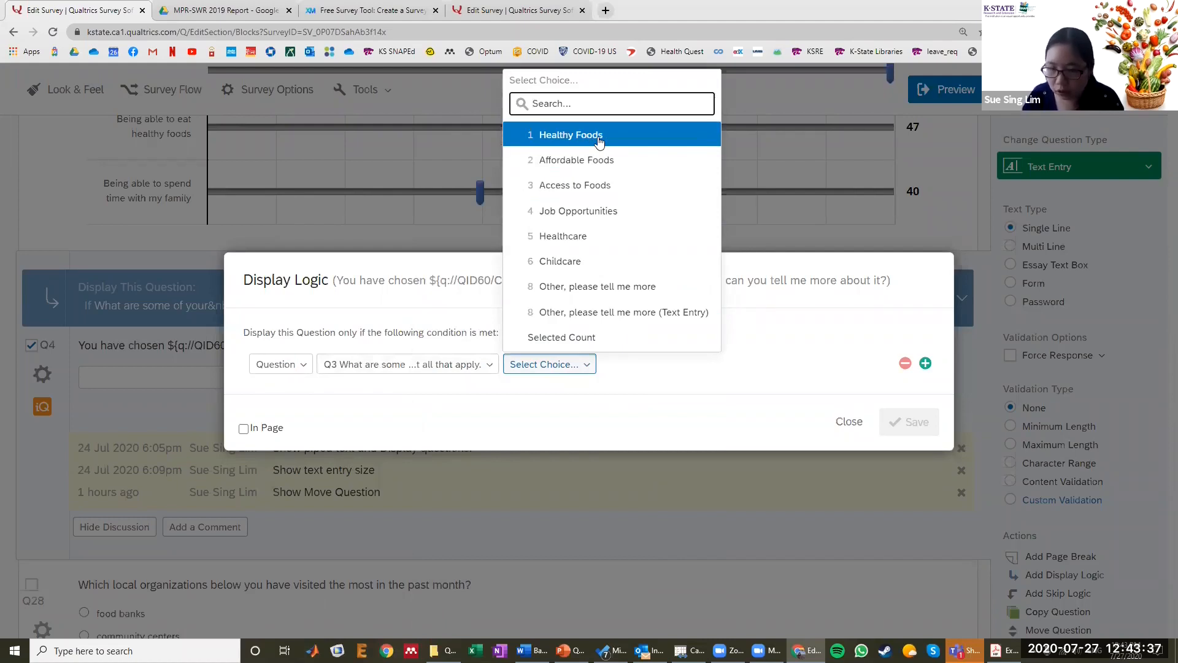
left_click(599, 135)
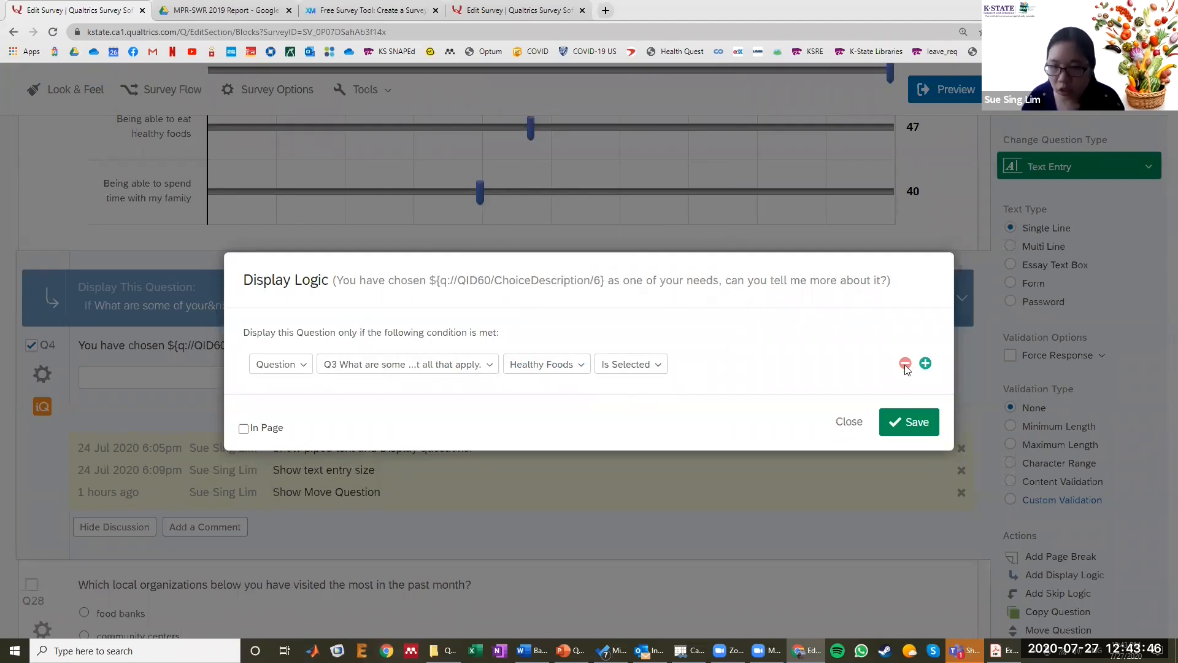
- Try adding a second display condition joined by Or, requiring that Affordable Foods Is Selected in Q3
left_click(925, 363)
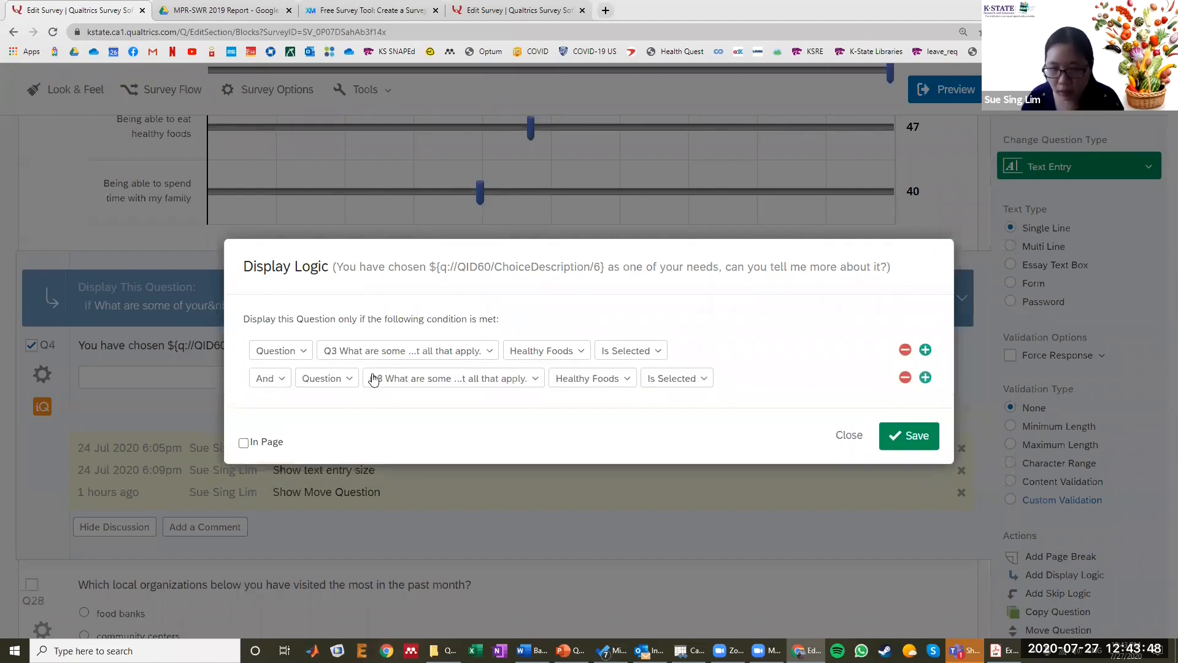
left_click(282, 383)
left_click(270, 426)
left_click(408, 379)
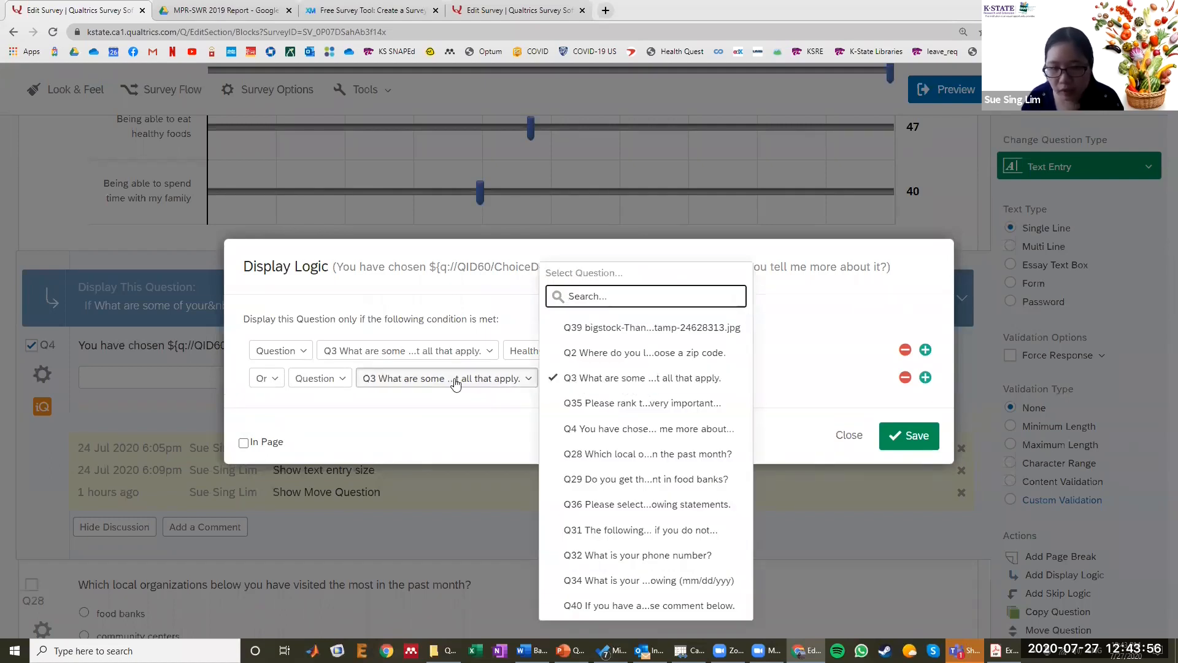
left_click(594, 383)
left_click(567, 380)
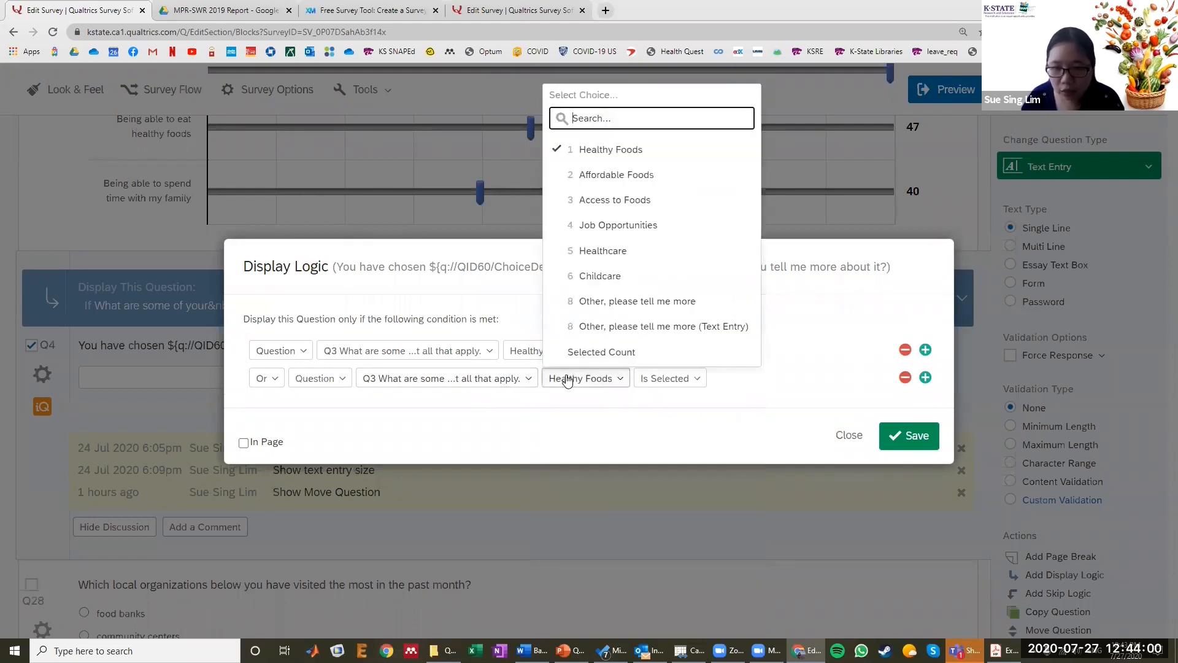
left_click(616, 176)
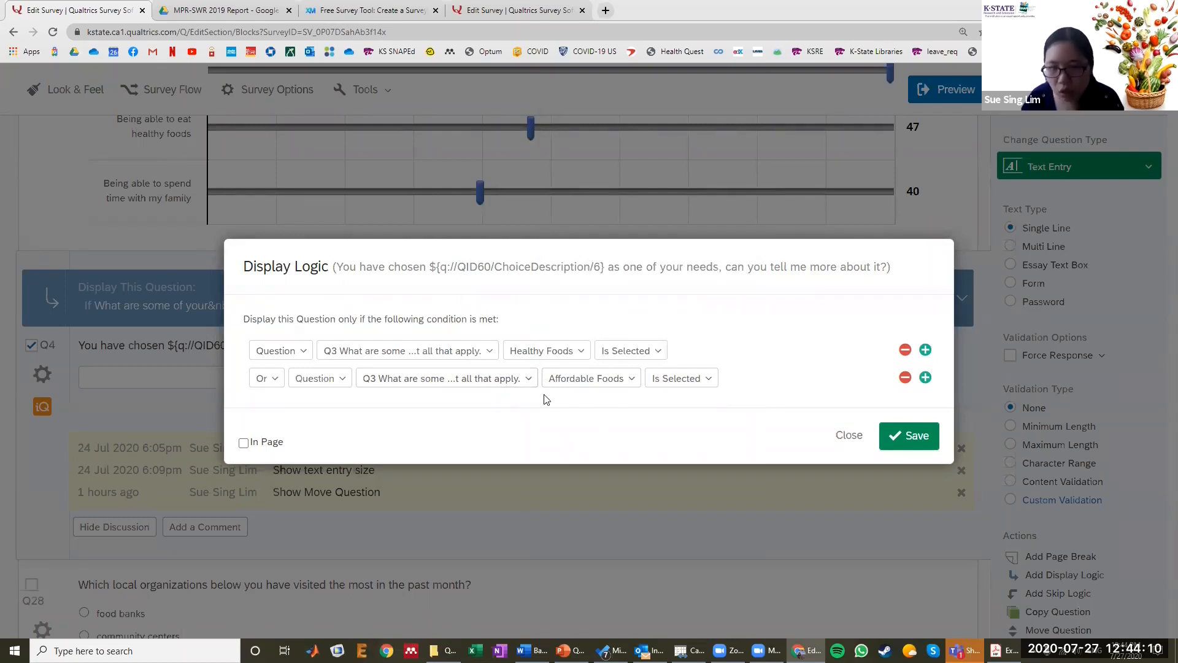
- Switch the connector between the two display conditions to And and back to Or
left_click(270, 381)
left_click(270, 382)
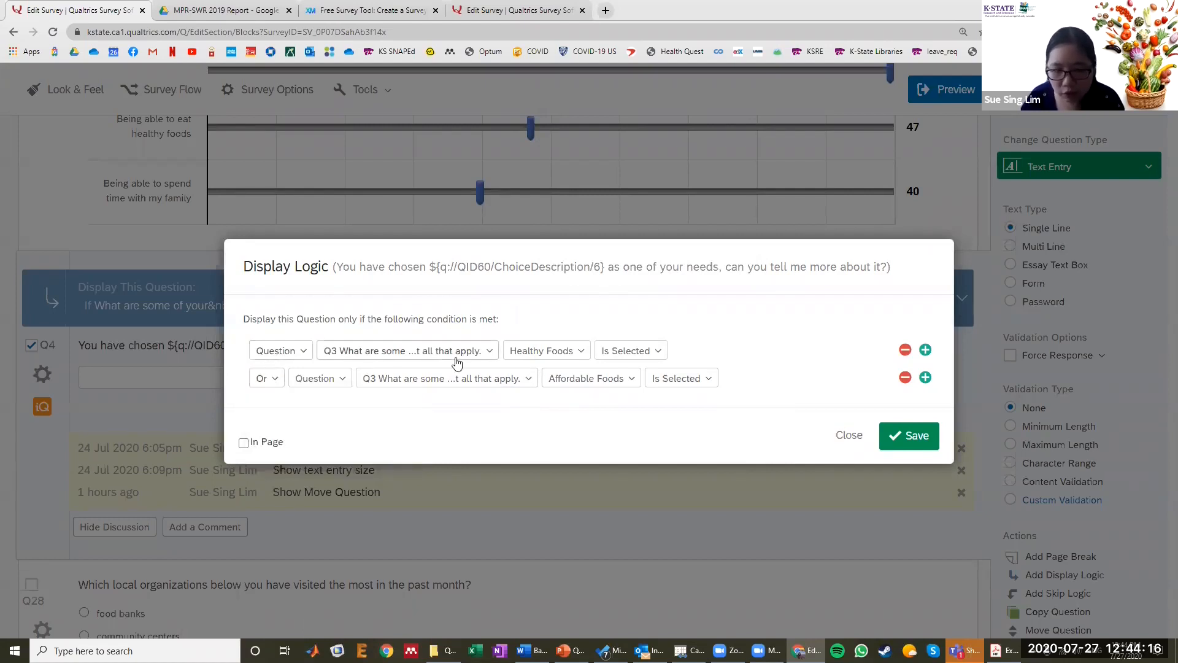
left_click(264, 379)
left_click(270, 400)
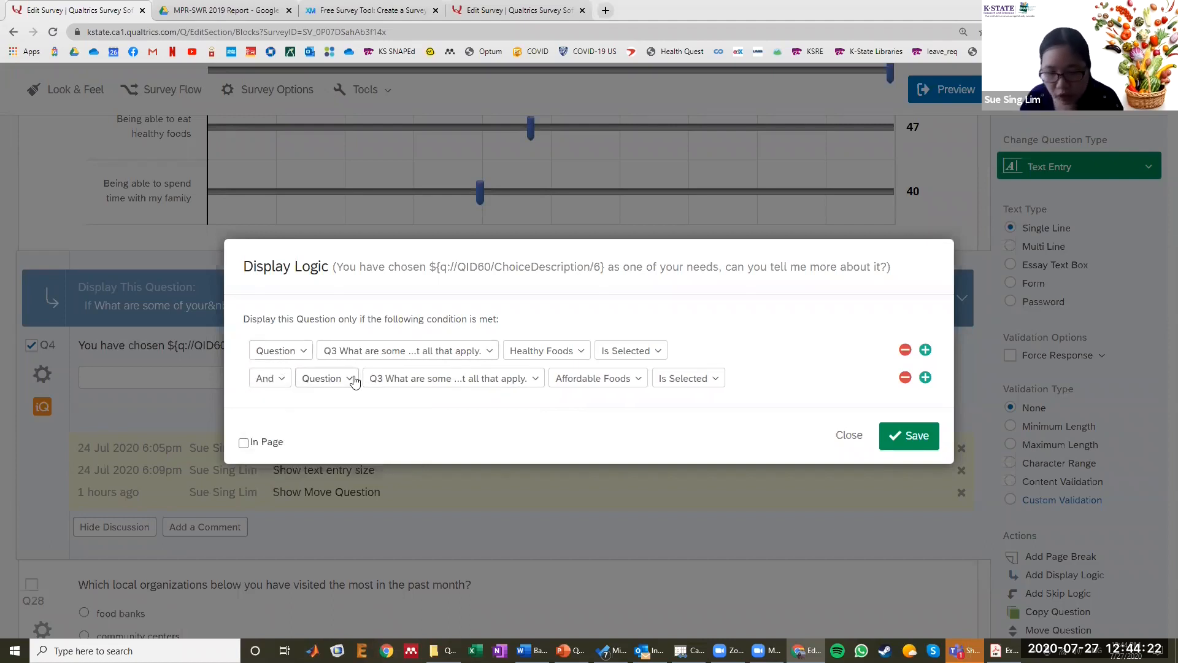
left_click(269, 379)
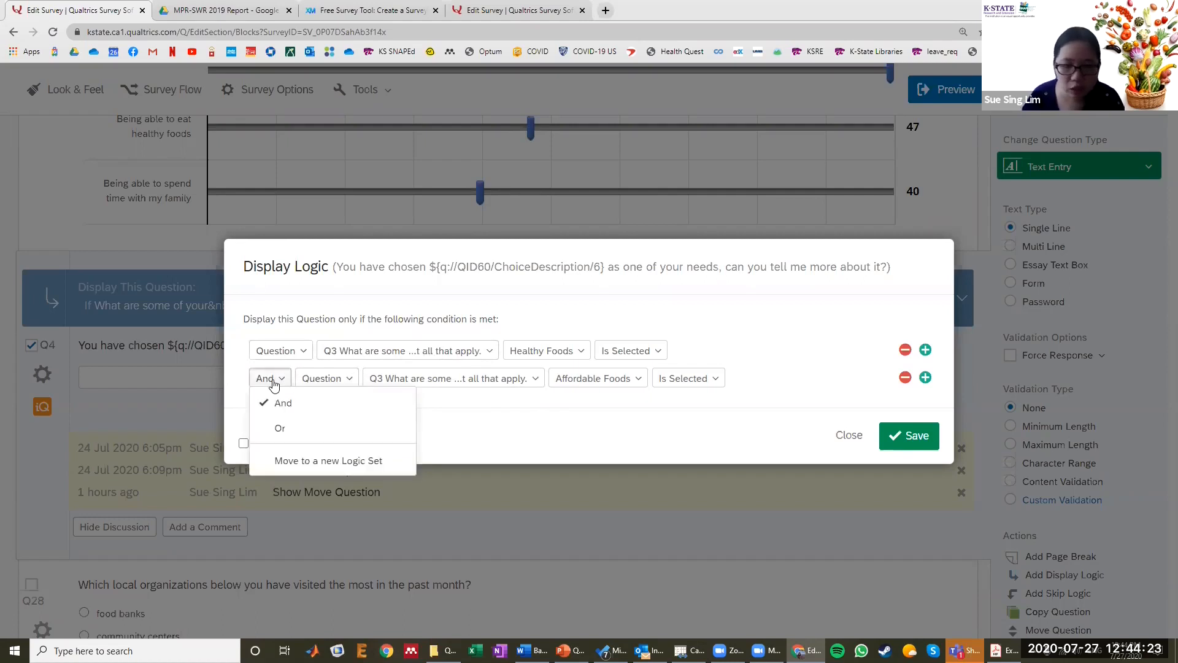
left_click(285, 425)
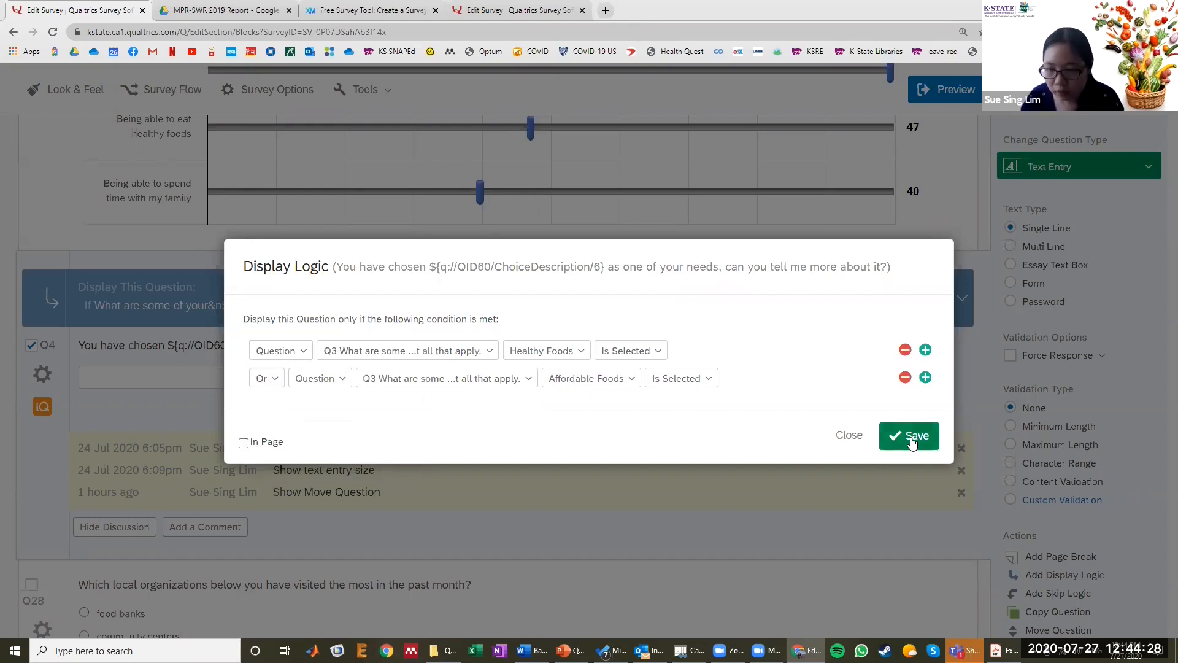
- Remove the Affordable Foods condition and save Q4's display logic
left_click(905, 377)
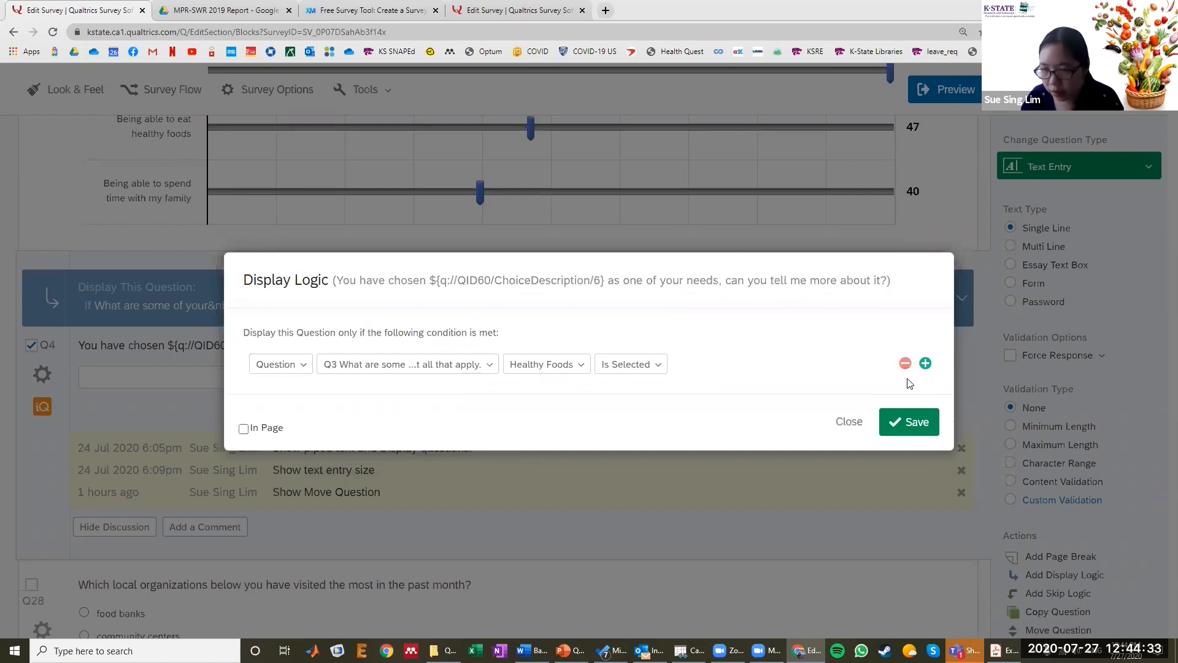
left_click(889, 425)
- Delete the existing piped text code after "You have chosen" in Q4's question text
left_click(256, 346)
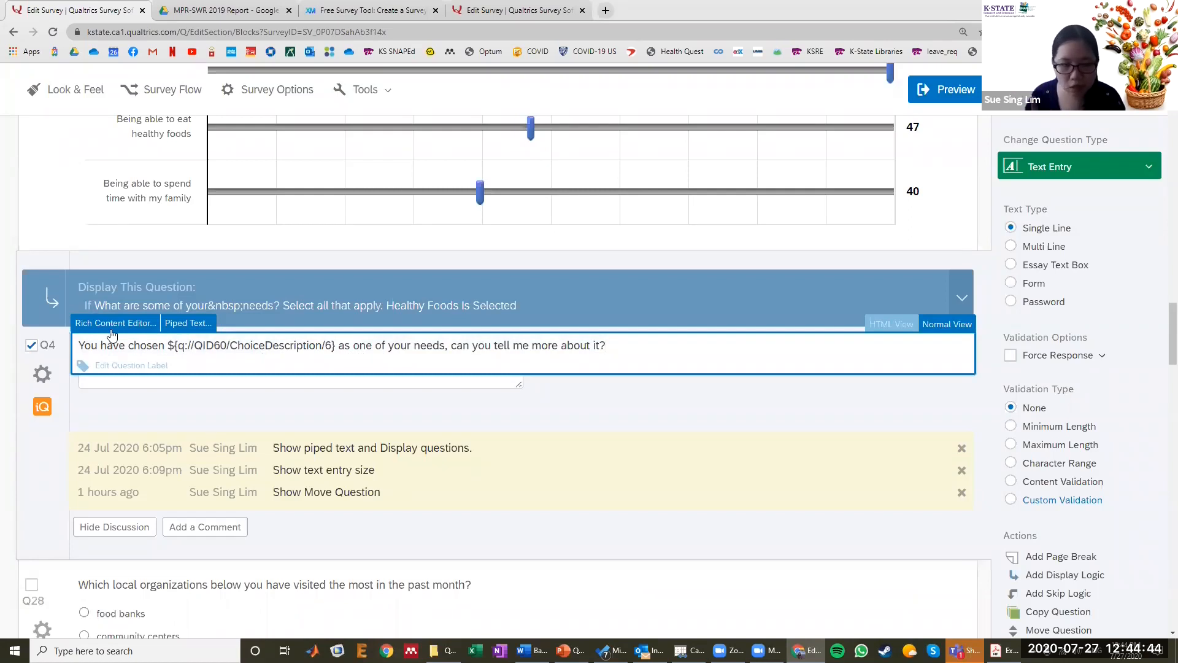
left_click(192, 322)
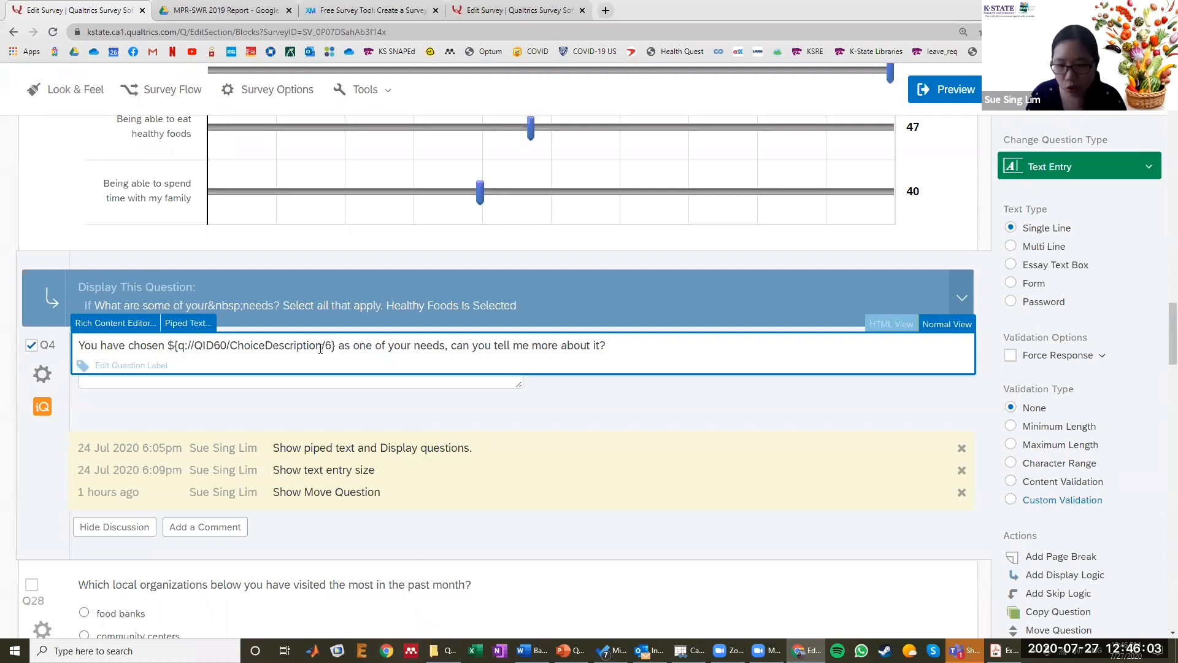
left_click(179, 345)
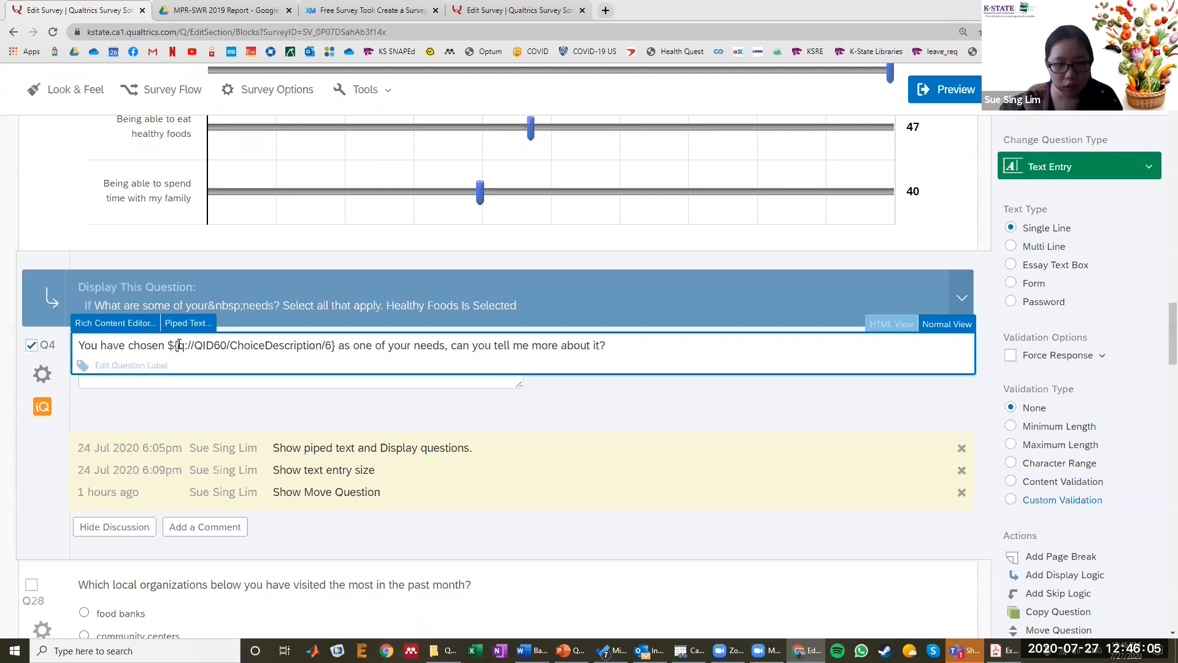
left_click_drag(168, 346, 334, 352)
key("Delete")
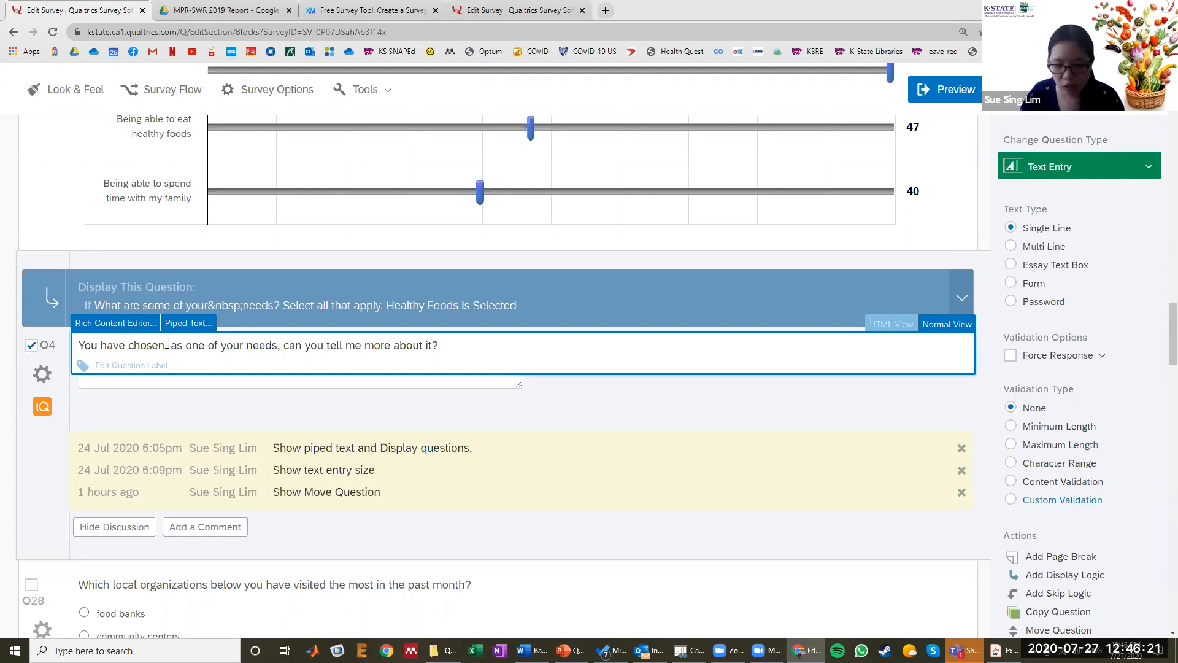
- Try the plain words "healthy foods" after "You have chosen" in Q4's question text and erase them
type("healthy foods")
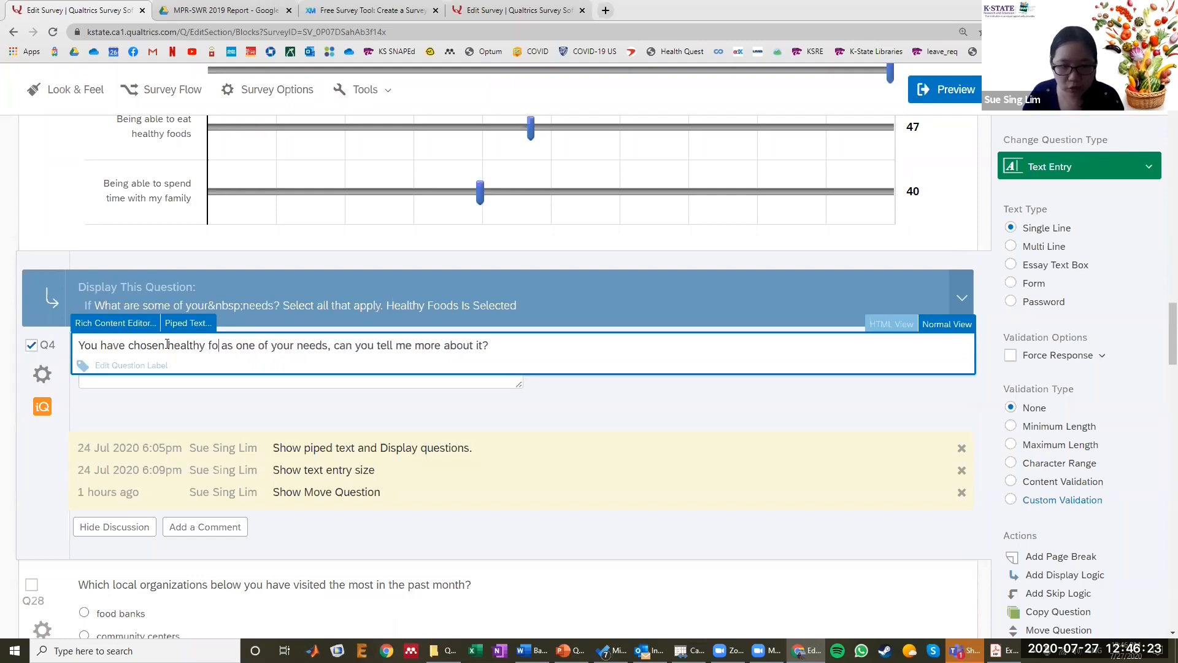
key("BackSpace")
key("BackSpace")
key("BackSpace")
key("BackSpace")
key("BackSpace")
key("BackSpace")
key("BackSpace")
key("BackSpace")
key("BackSpace")
key("BackSpace")
key("BackSpace")
key("BackSpace")
key("BackSpace")
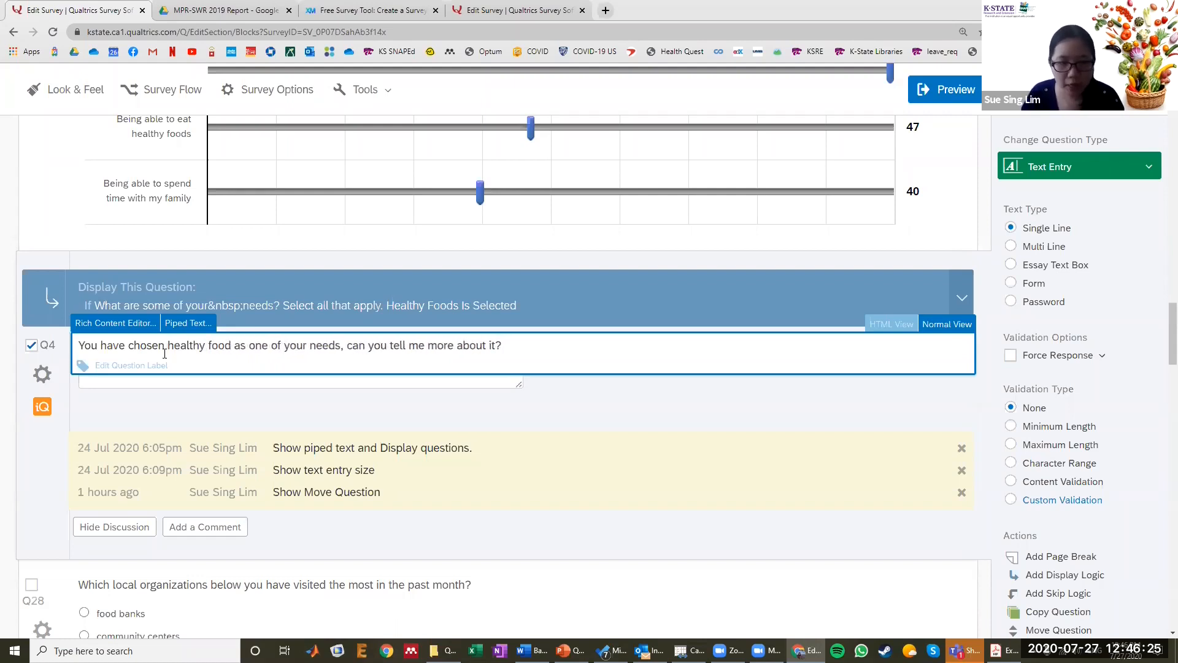
- Insert piped text for Q3's "Healthy Foods - Description" after "You have chosen" in Q4's question text
left_click(183, 331)
mouse_move(222, 383)
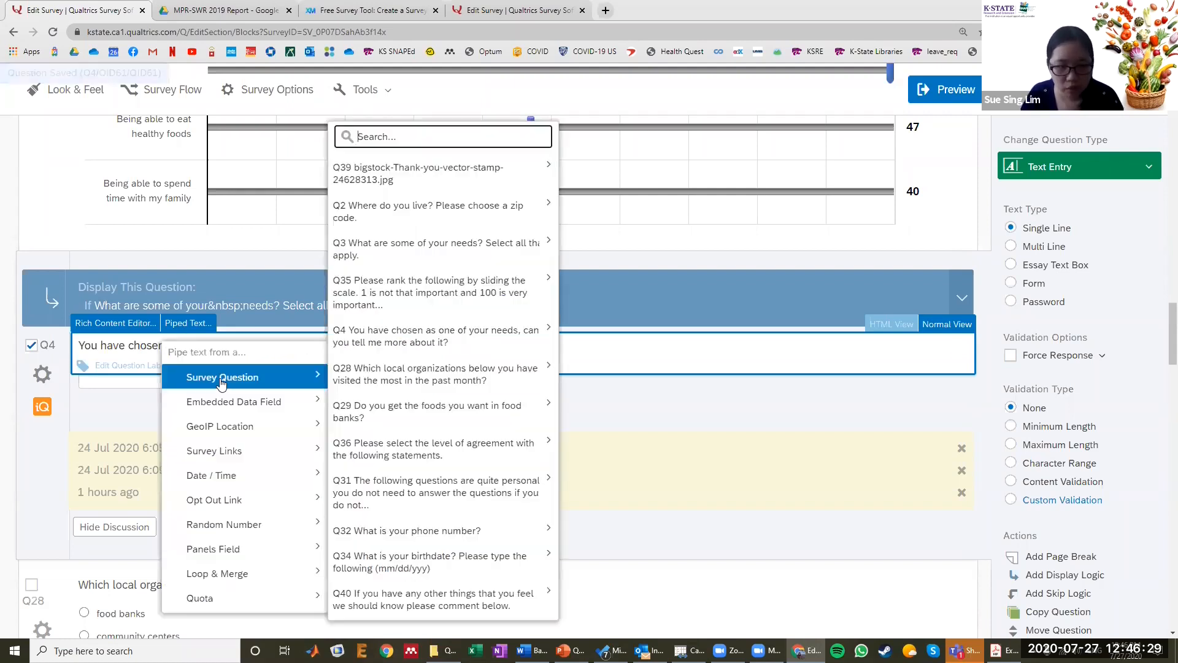
mouse_move(426, 255)
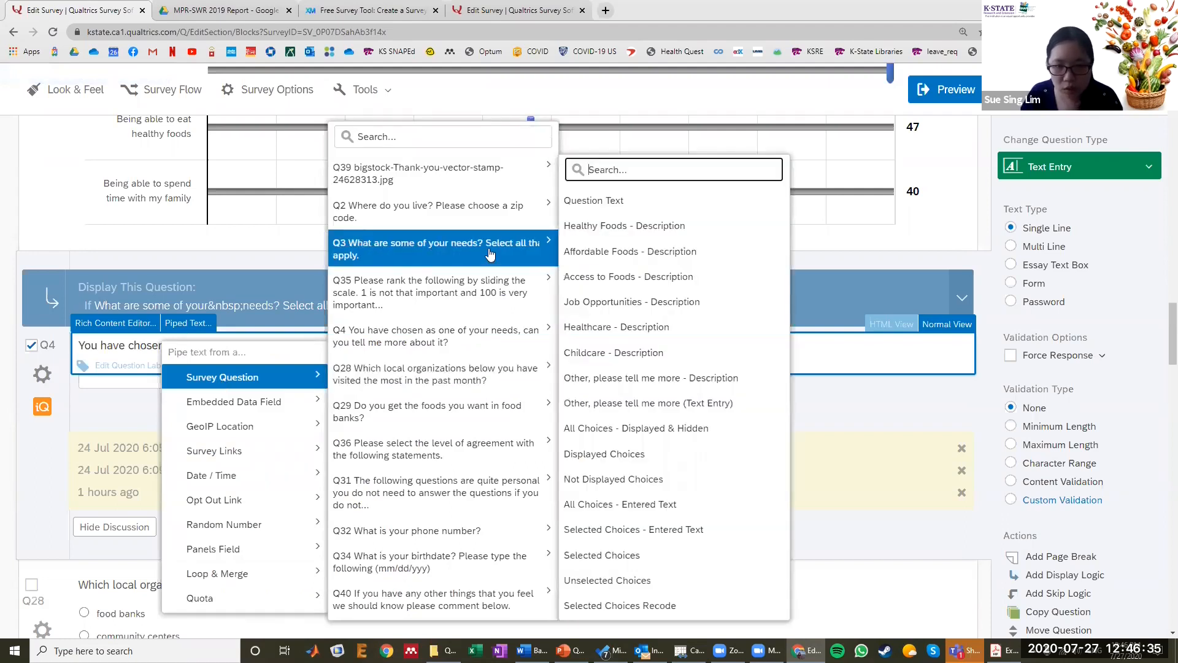
left_click(585, 237)
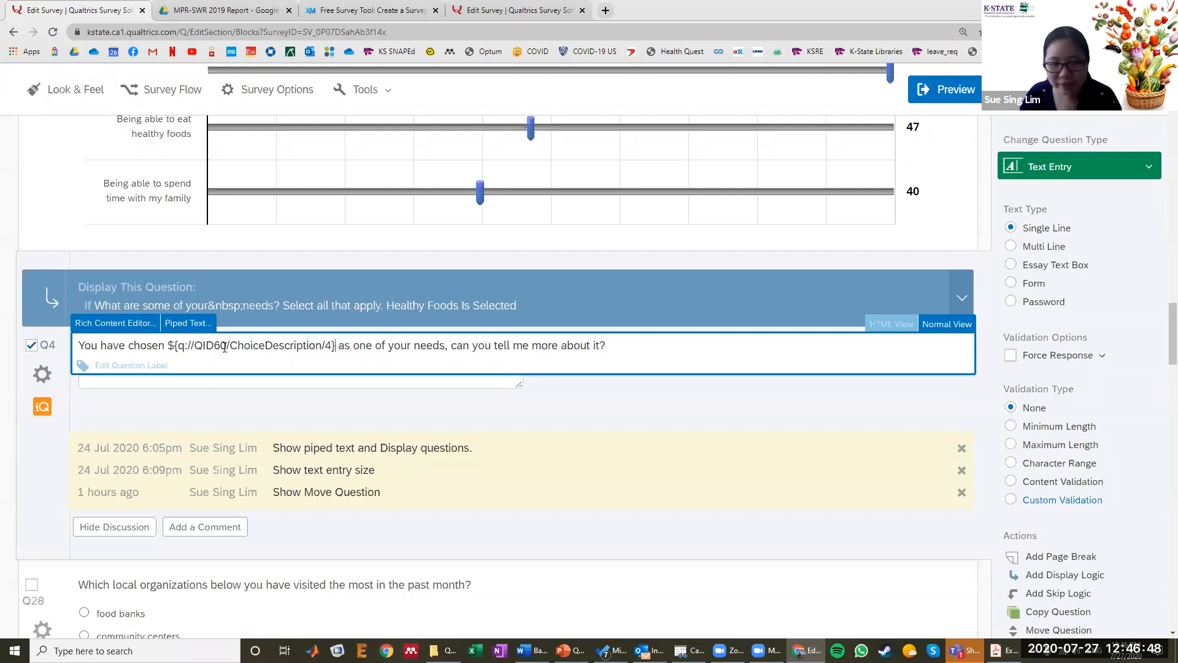
left_click(240, 400)
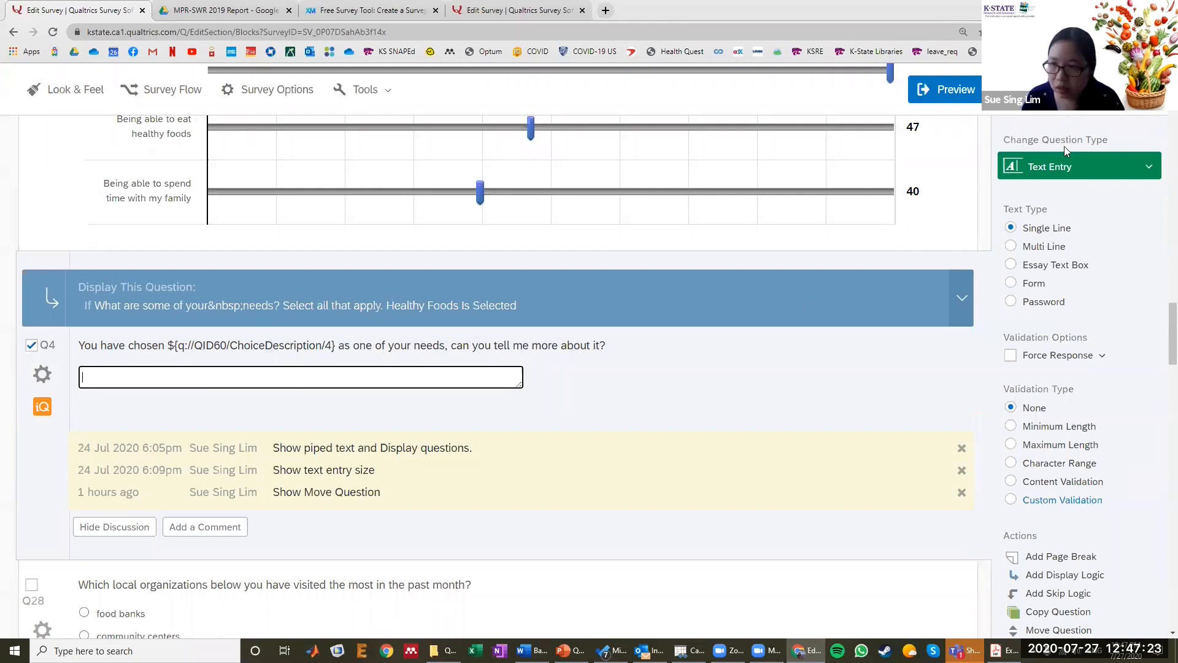
- Look over the available question types for Q4, keep Text Entry, and widen the answer box to about 680 px
left_click(1066, 177)
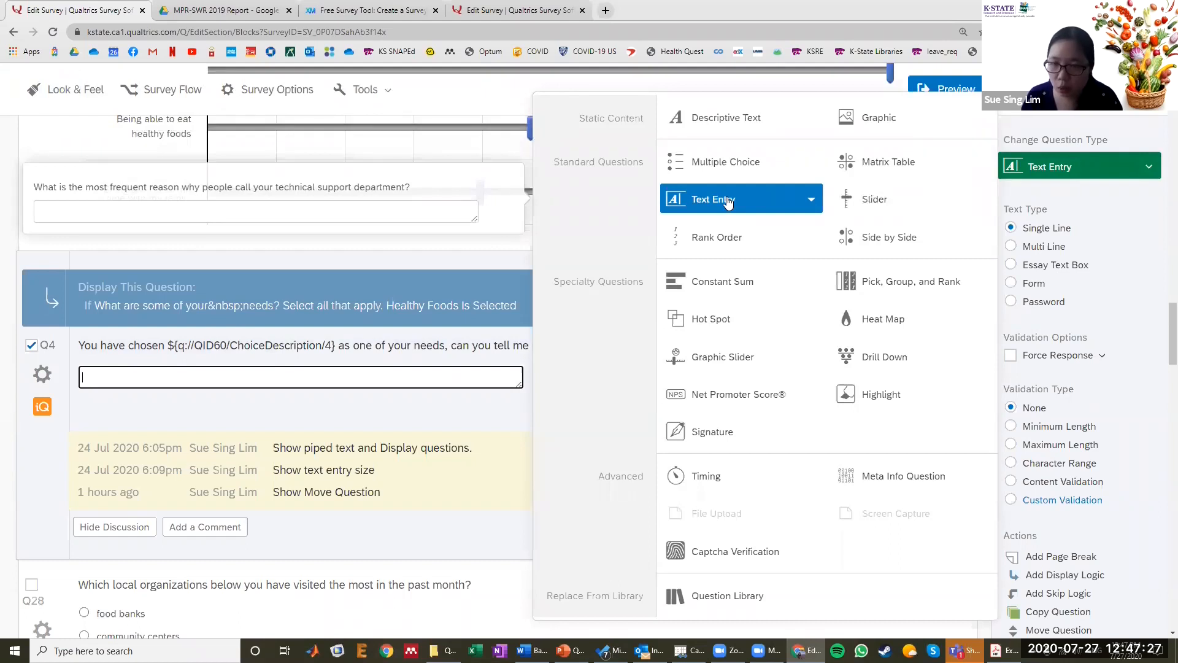
left_click(395, 381)
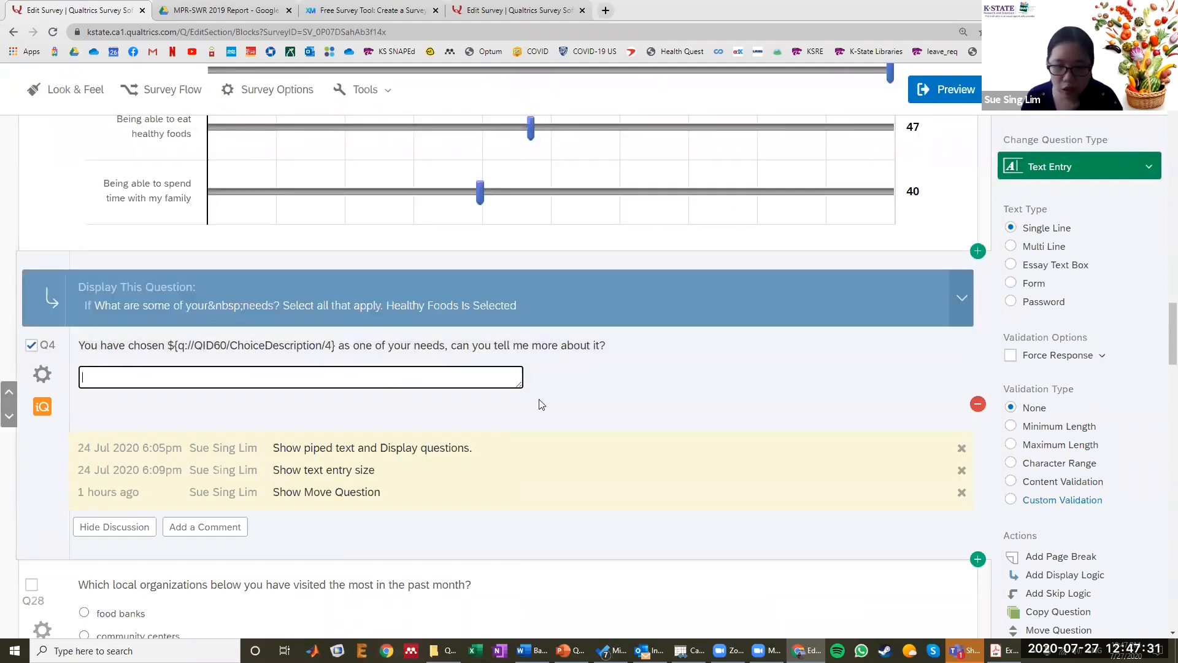
left_click_drag(521, 385, 693, 410)
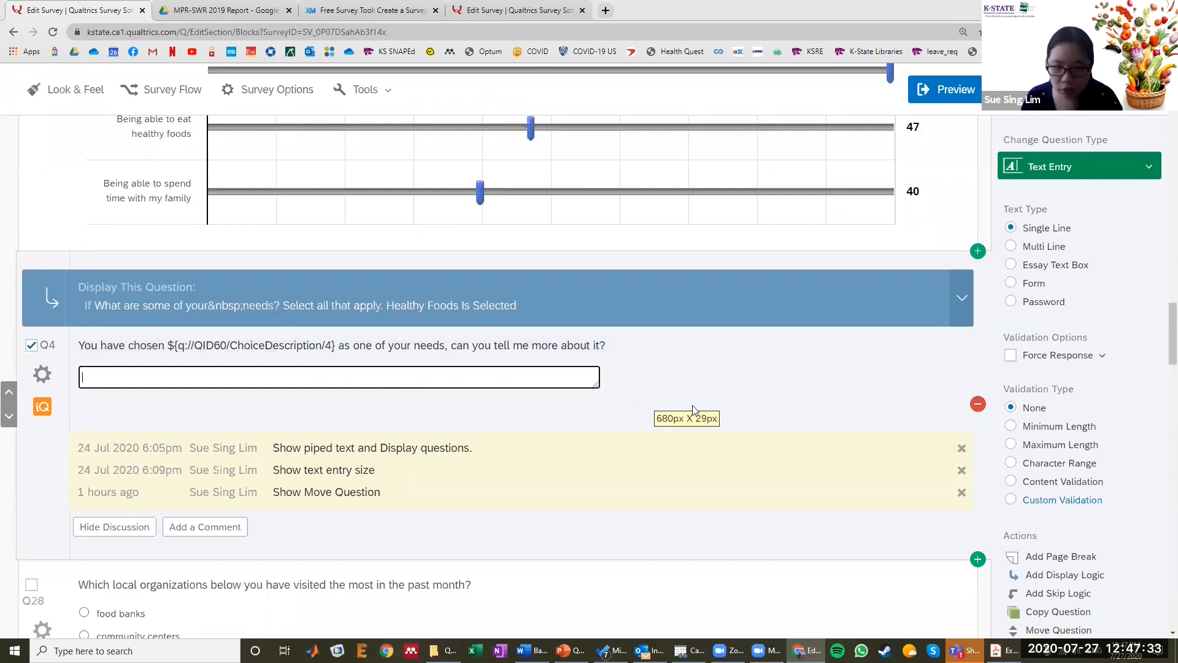
left_click(586, 385)
left_click_drag(629, 395, 699, 395)
left_click(594, 385)
left_click(594, 385)
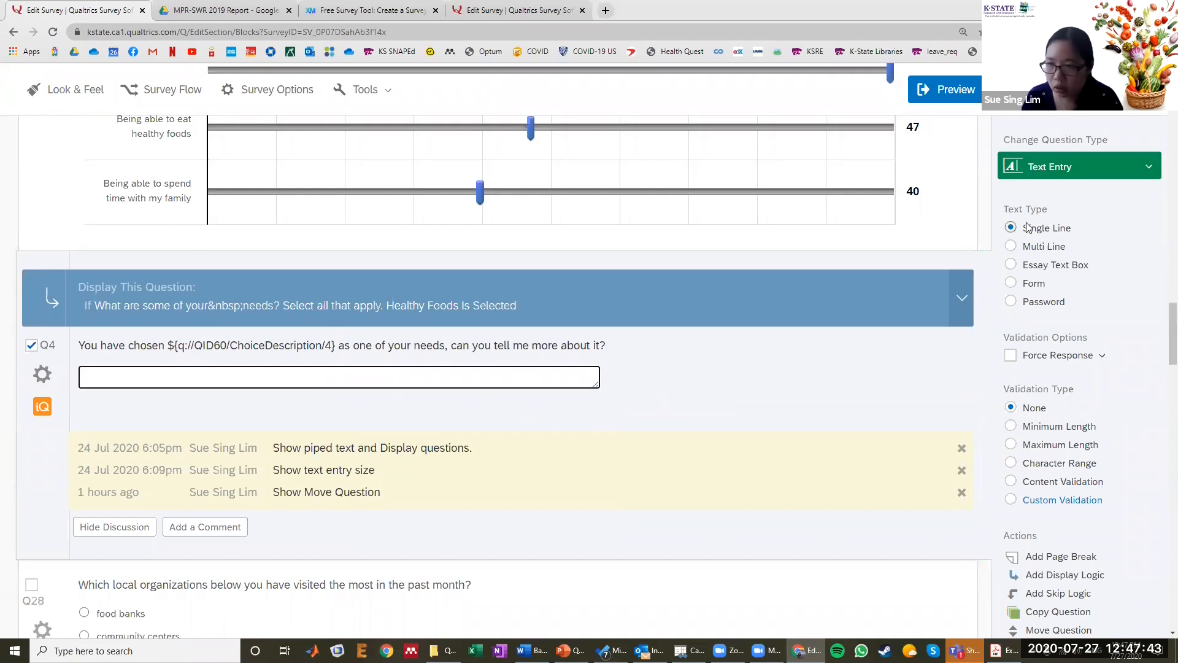
- Try the Multi Line, Essay Text Box and Form text types on Q4 and restore Single Line
left_click_drag(1005, 207, 1049, 217)
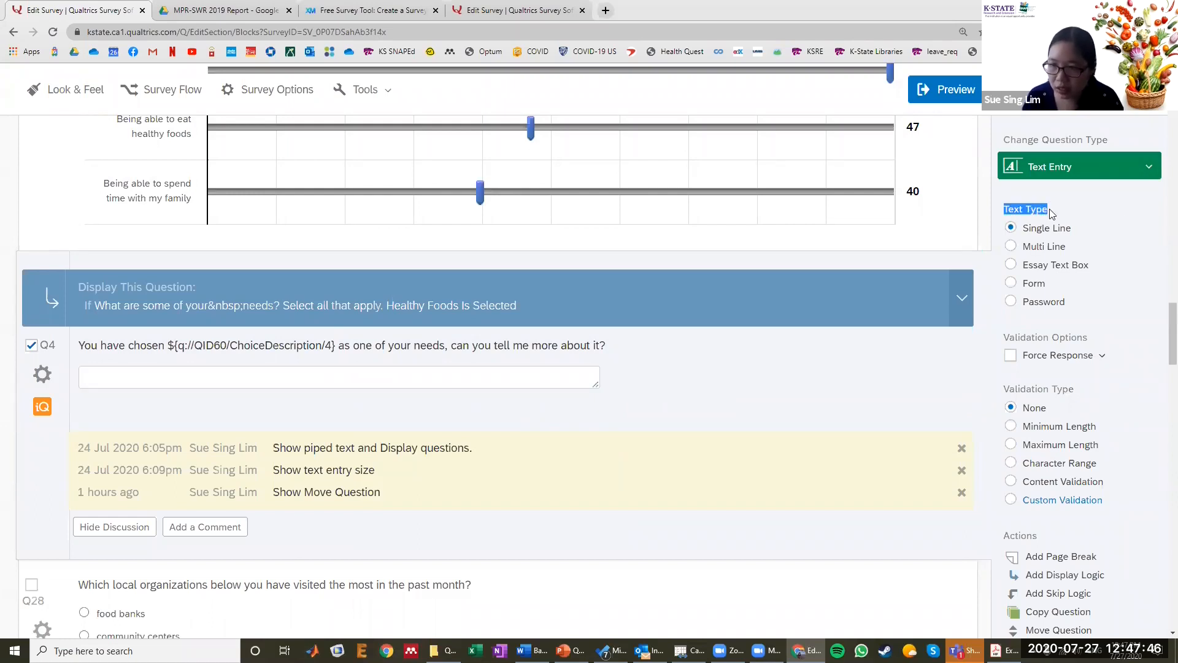
left_click(1044, 248)
left_click(1043, 265)
left_click_drag(595, 387, 615, 411)
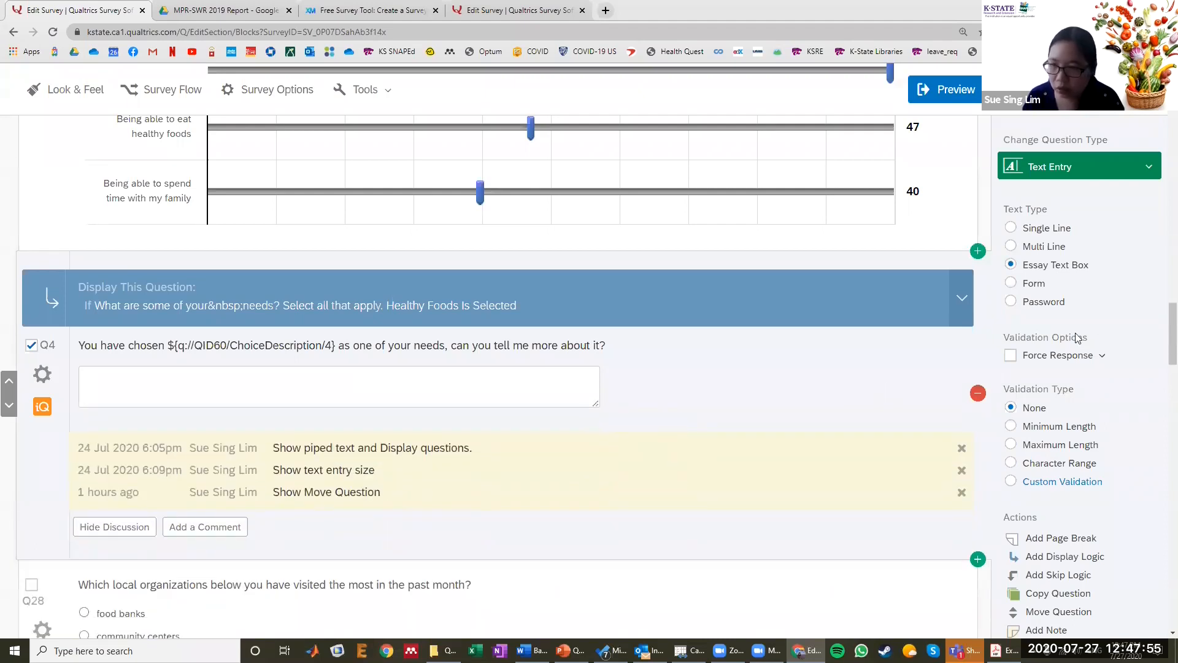
left_click(1010, 283)
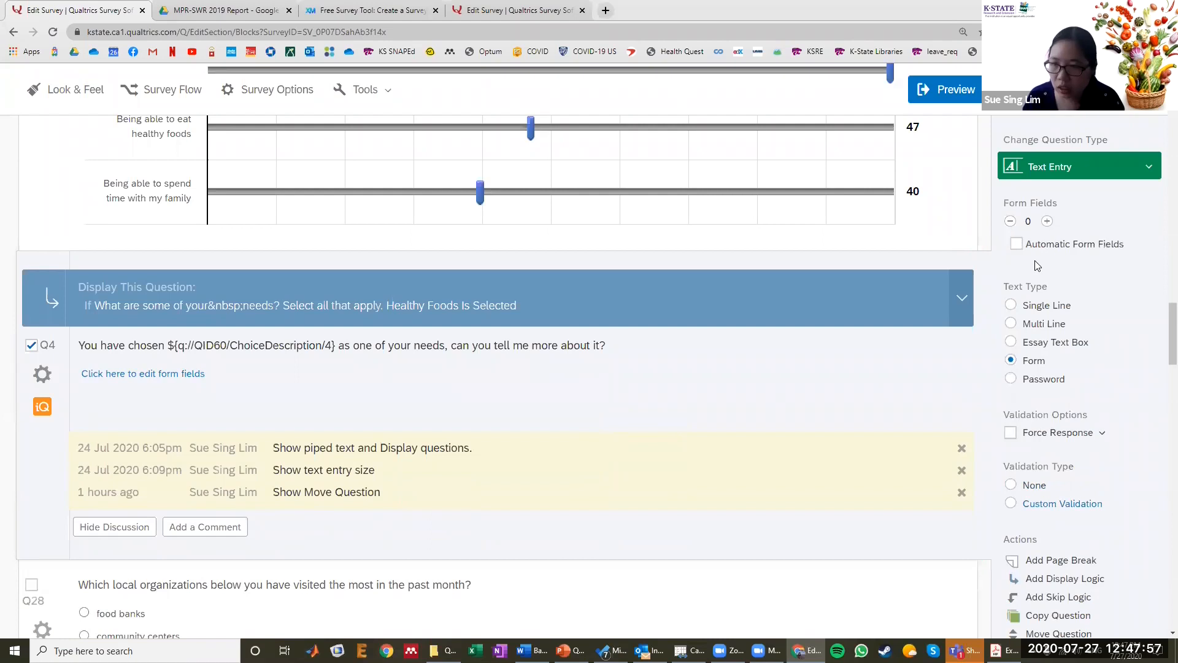
left_click(1038, 307)
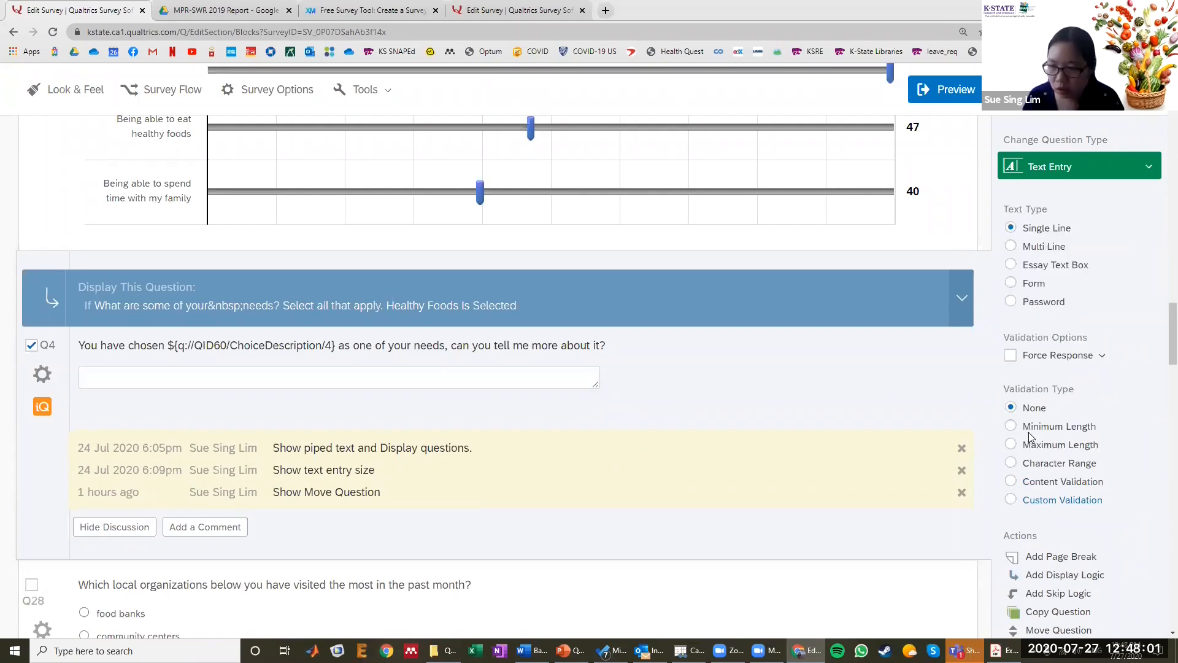
- Set Q4's text type to Multi Line
scroll(1030, 434, "down", 3)
scroll(1033, 383, "up", 2)
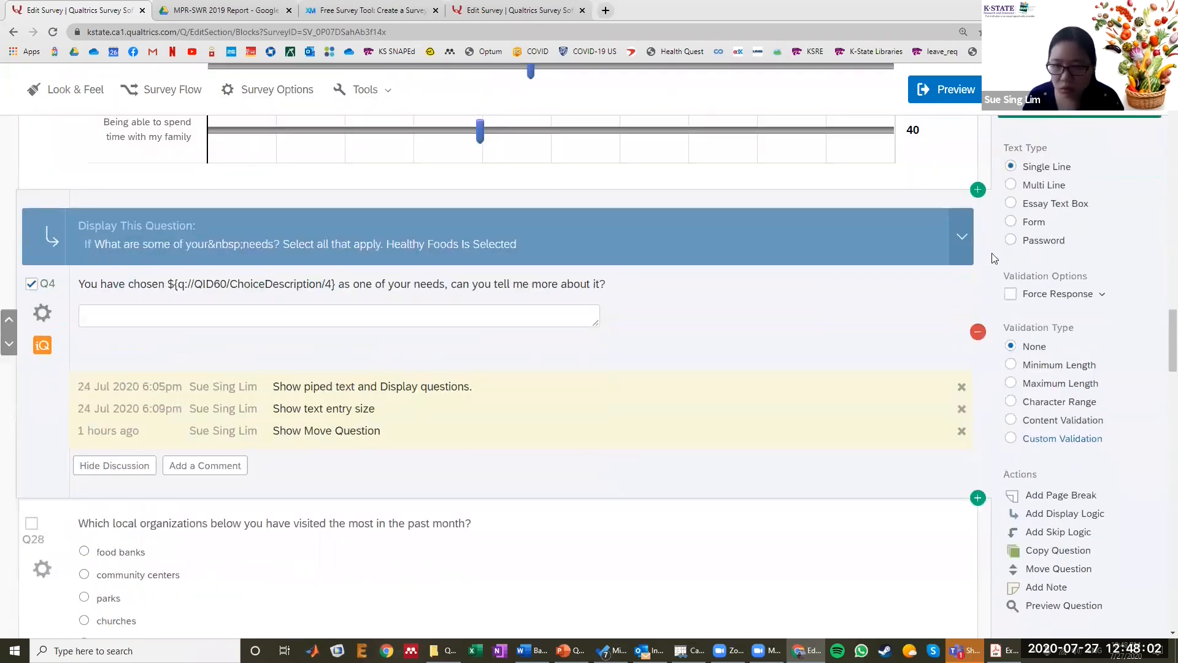
left_click(1050, 186)
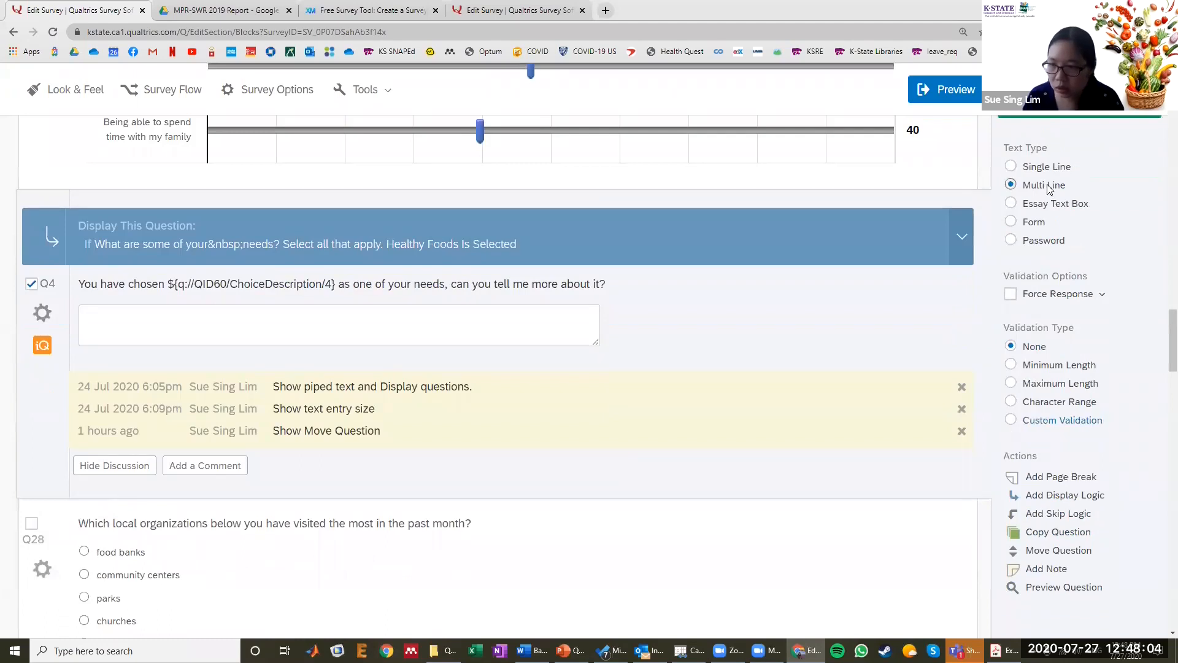
- Try Minimum Length validation on Q4 with 1000 and then 100 characters required, and restore the validation type to None
left_click(1033, 422)
left_click(675, 450)
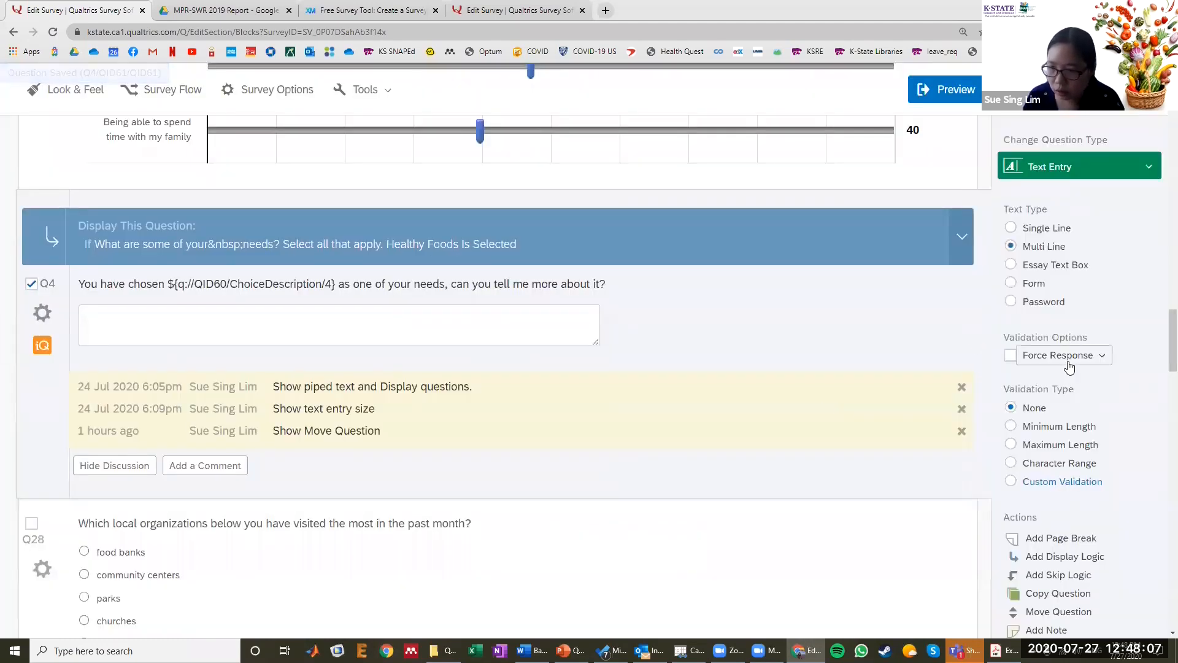
scroll(1069, 366, "down", 1)
left_click(1037, 368)
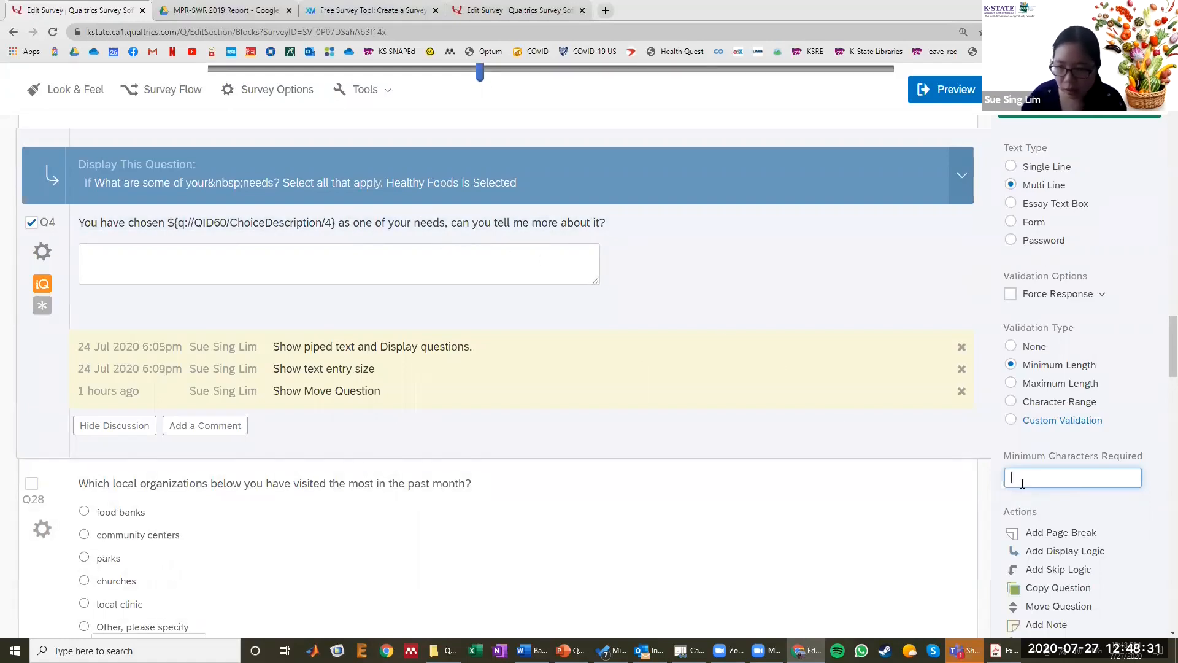
type("000")
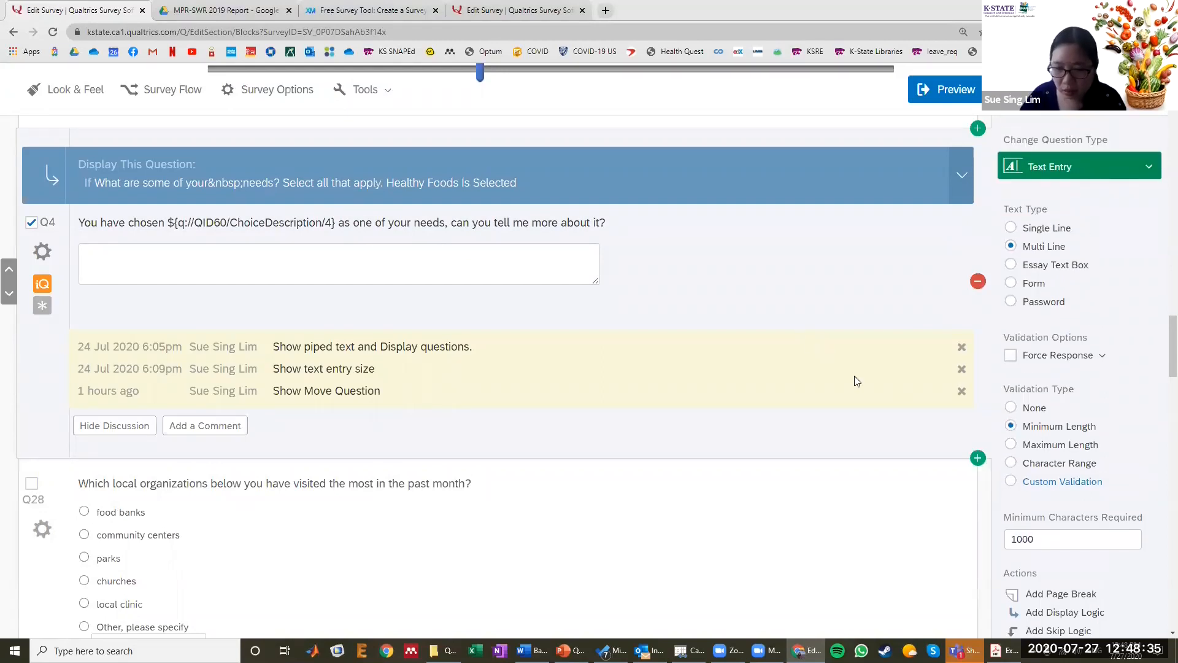
scroll(849, 377, "down", 1)
left_click_drag(1043, 478, 978, 470)
type("100")
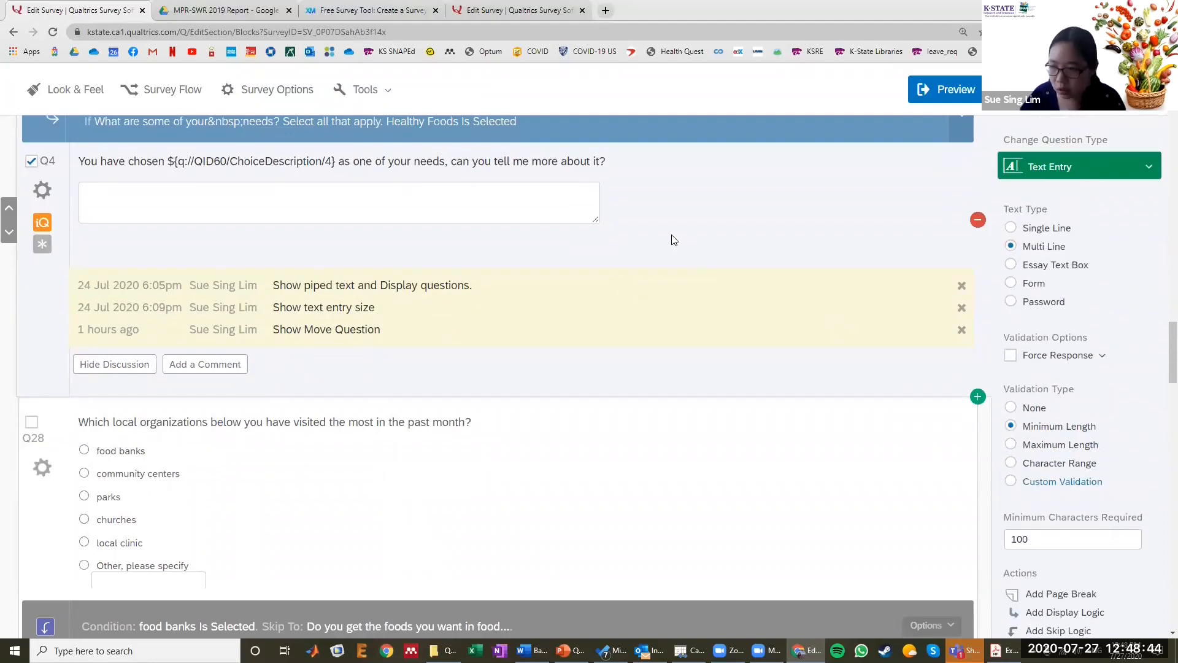
left_click(1012, 408)
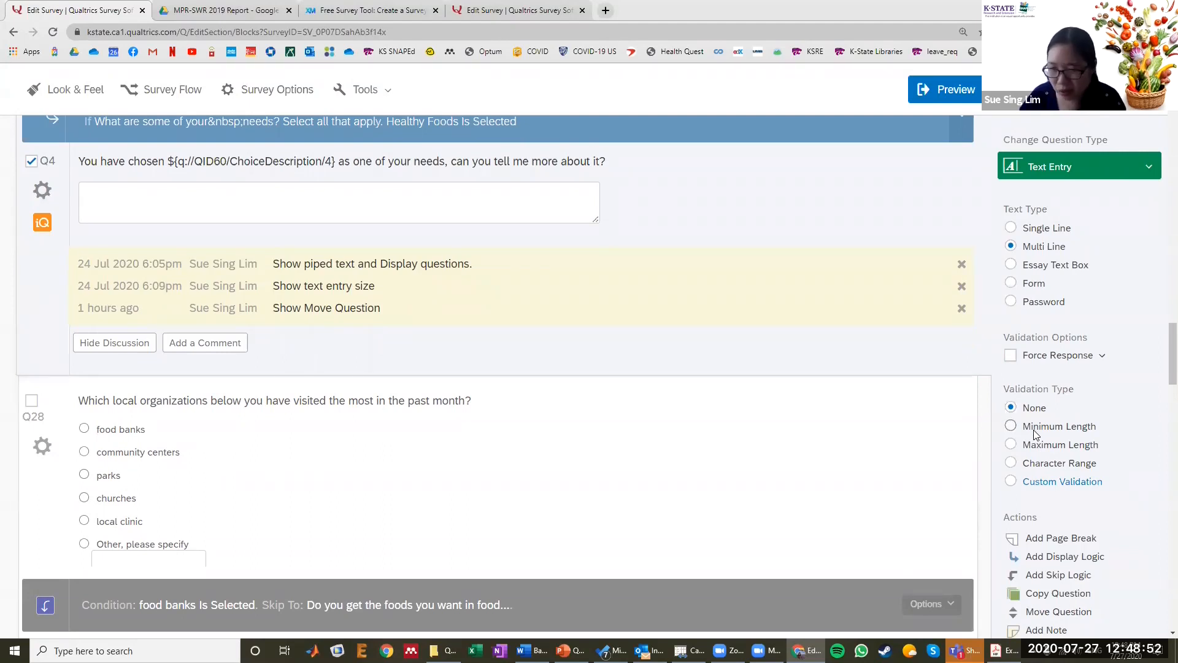
- Move Q4 up so that it directly follows Q3, ahead of the slider question Q35
scroll(669, 289, "up", 10)
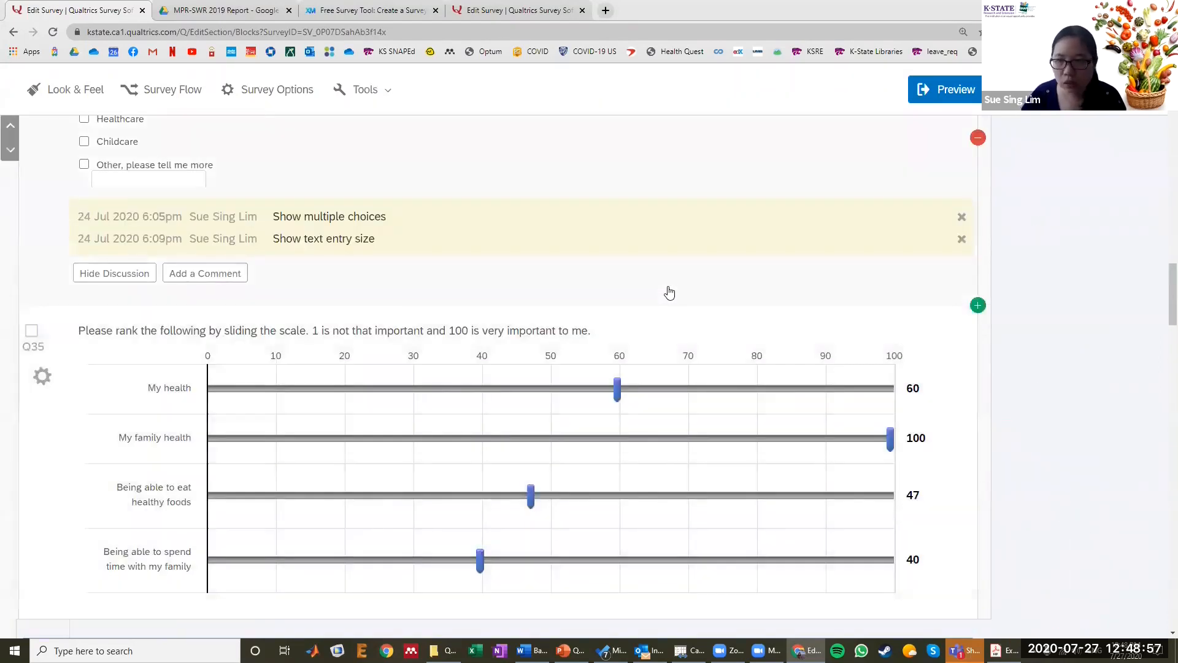
scroll(669, 293, "down", 8)
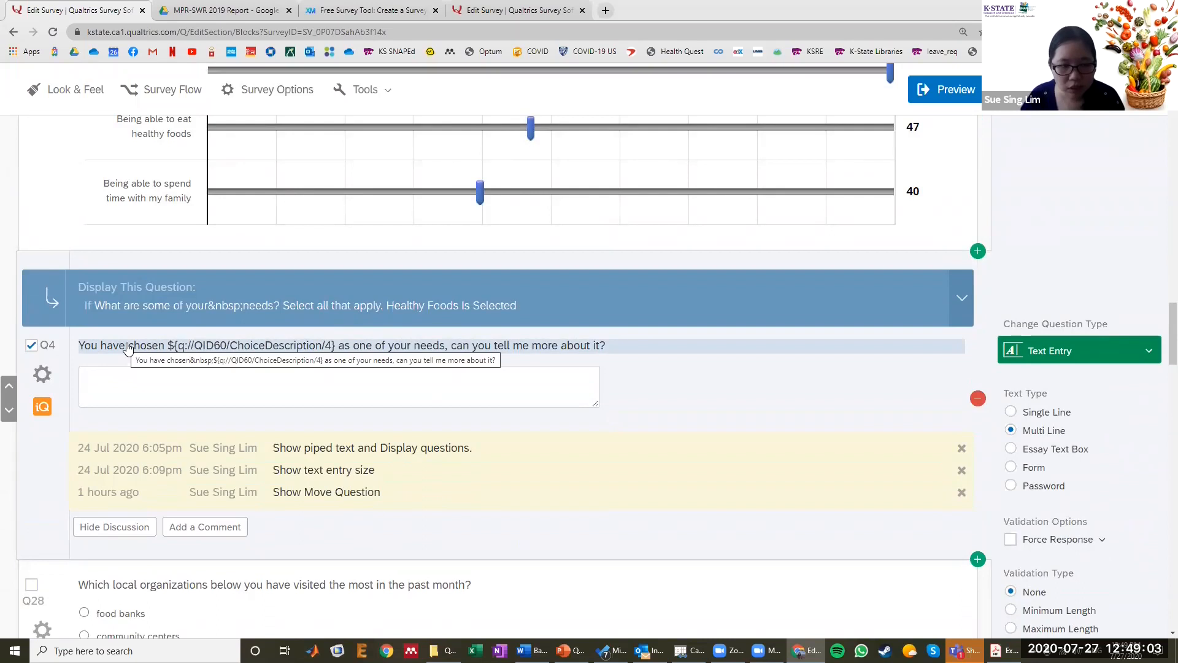
scroll(126, 347, "up", 10)
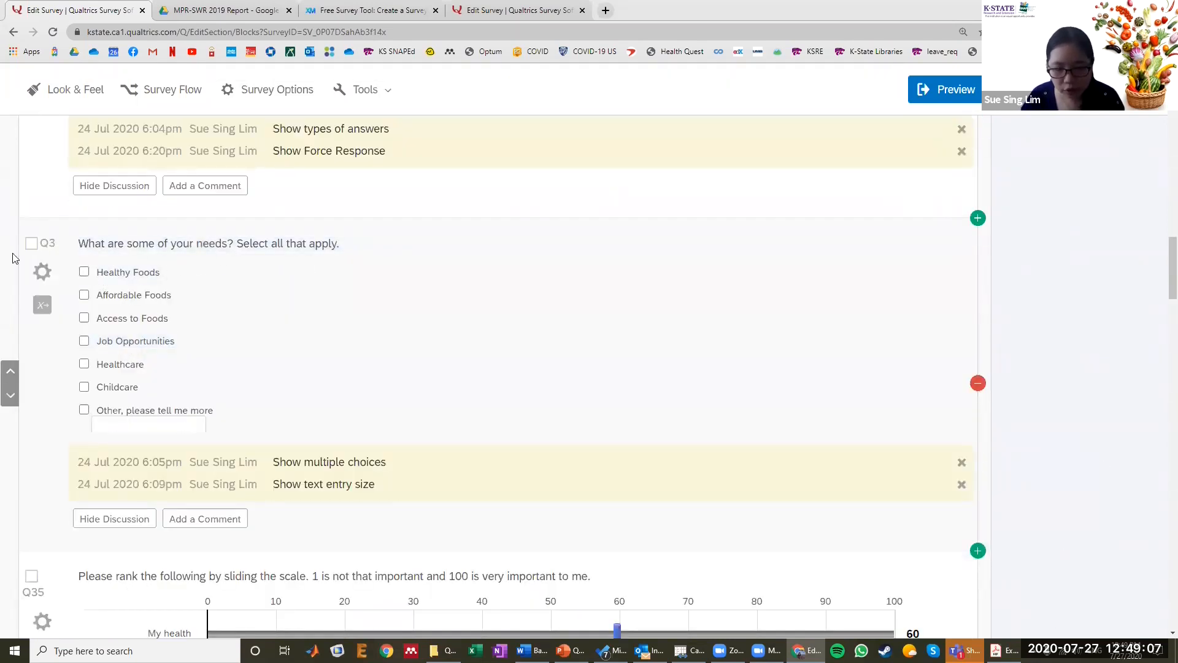
scroll(381, 294, "down", 8)
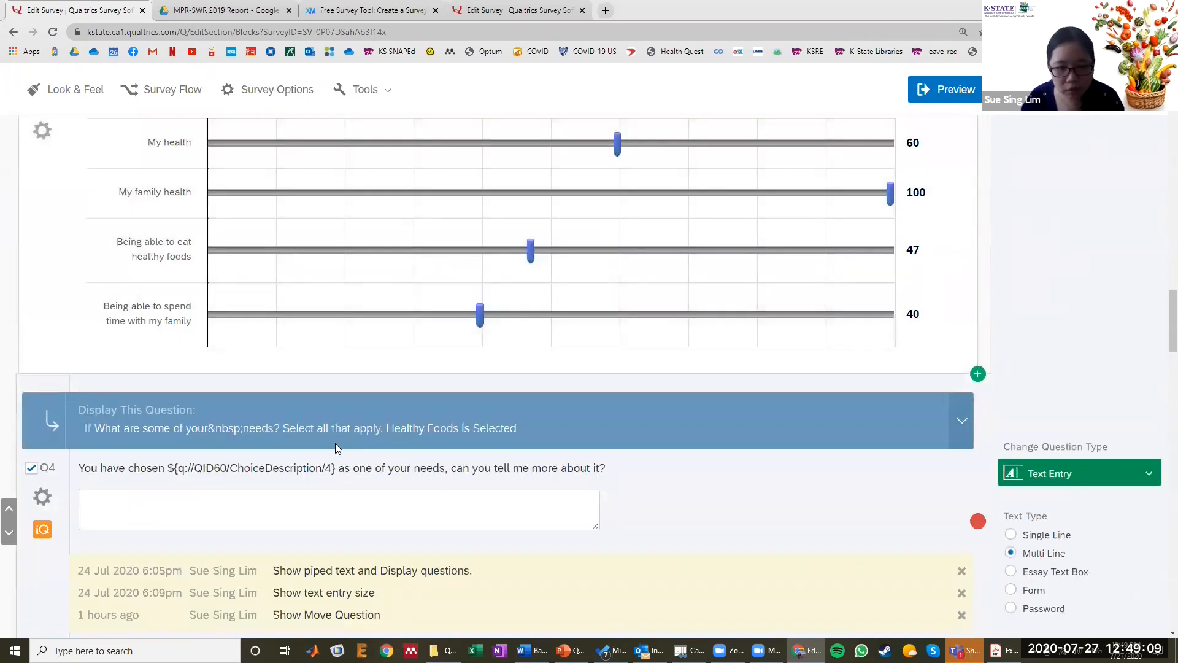
scroll(335, 447, "up", 5)
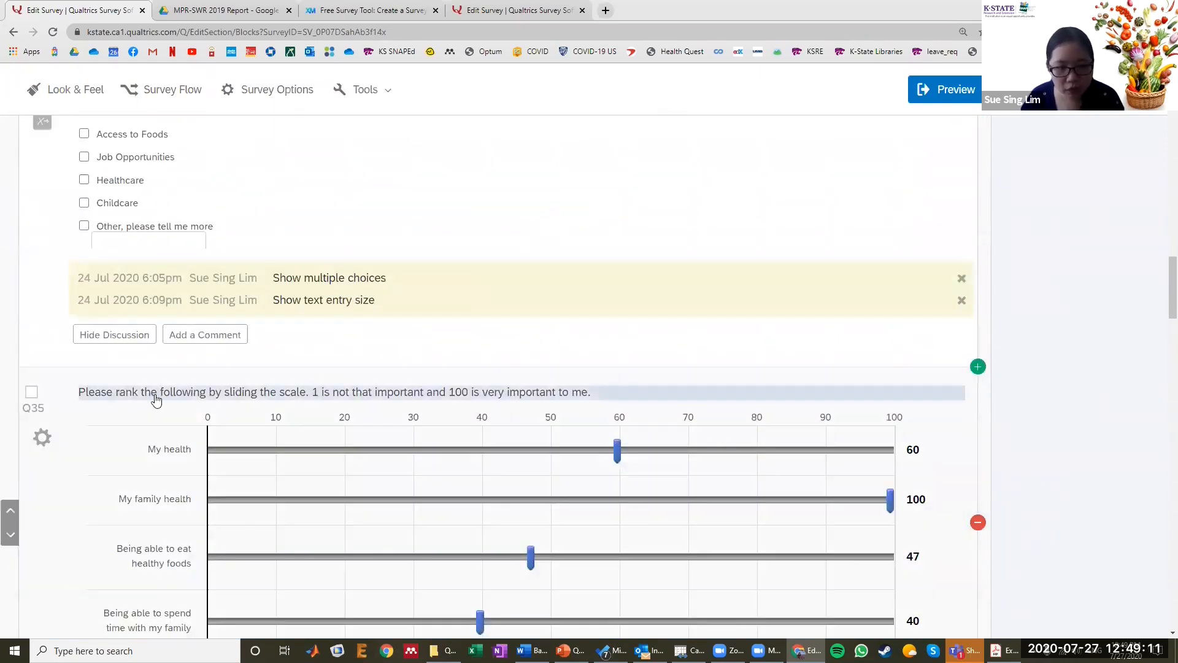
scroll(468, 361, "down", 8)
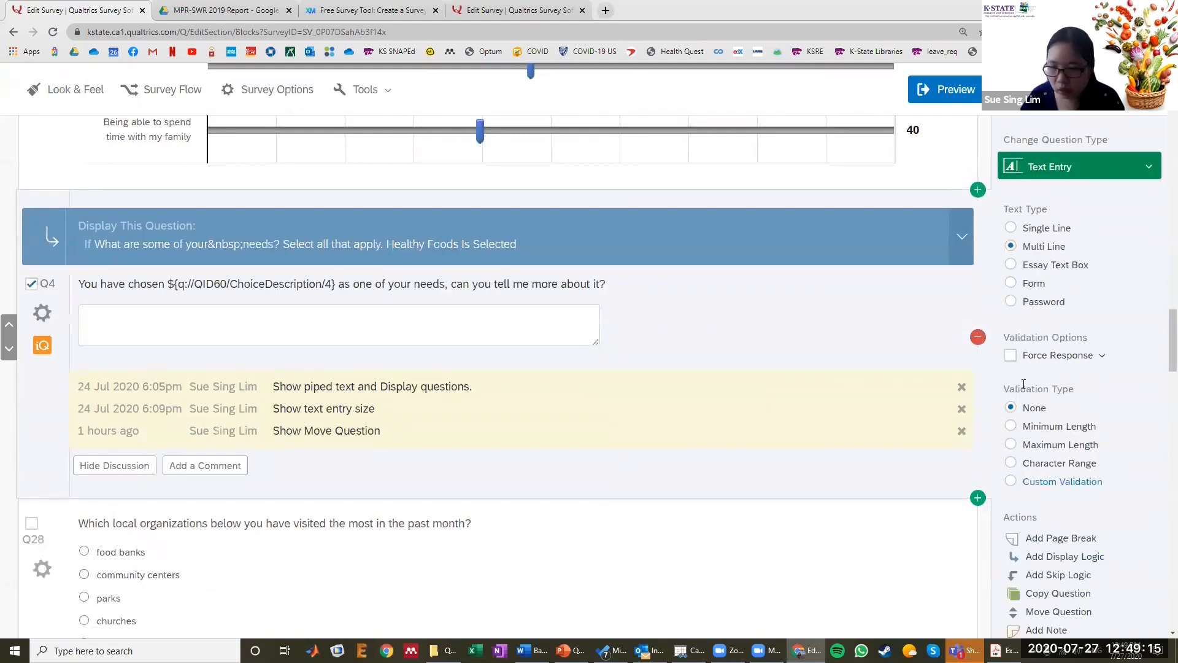
scroll(1024, 383, "down", 3)
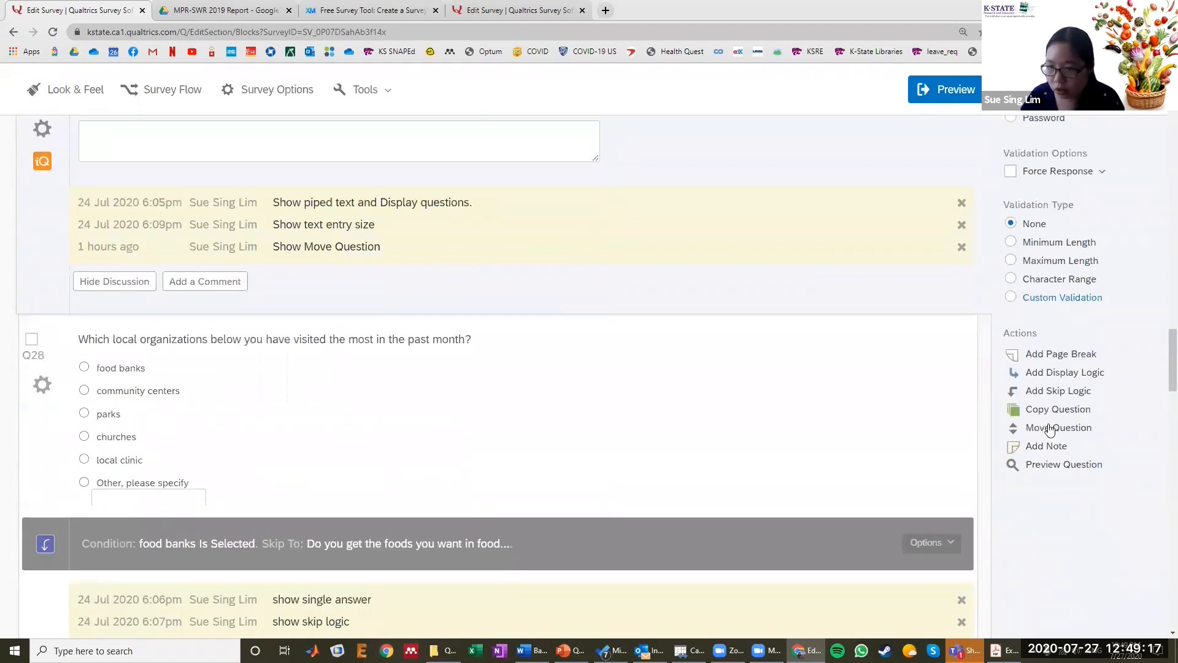
left_click(1051, 428)
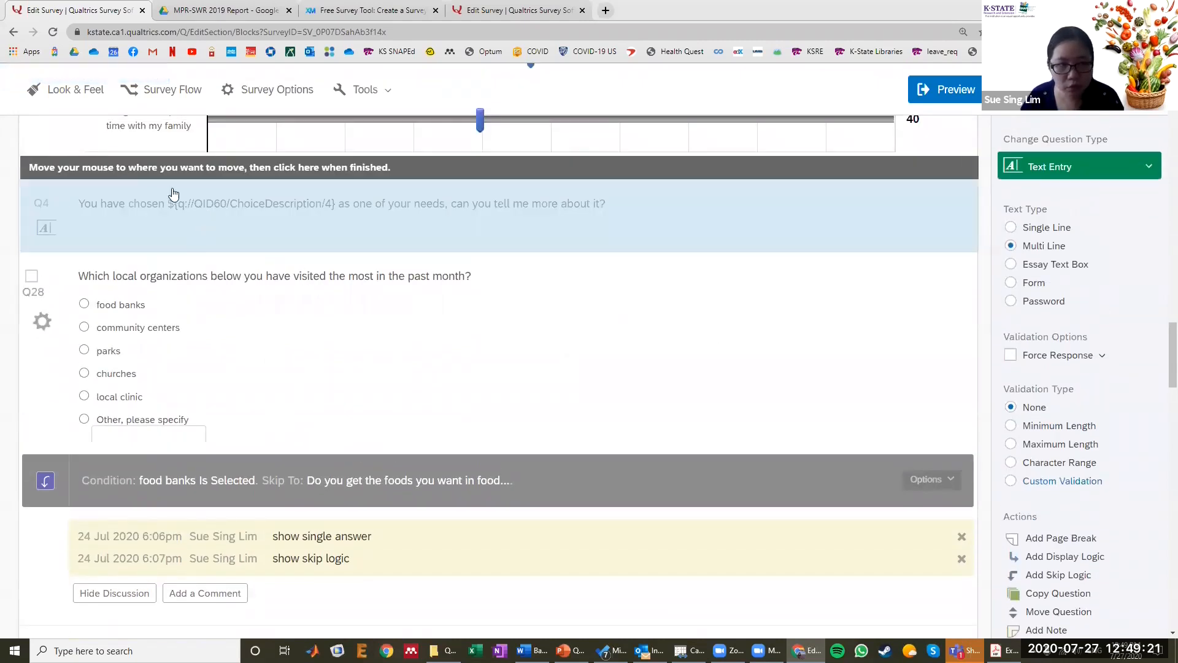
scroll(325, 252, "up", 5)
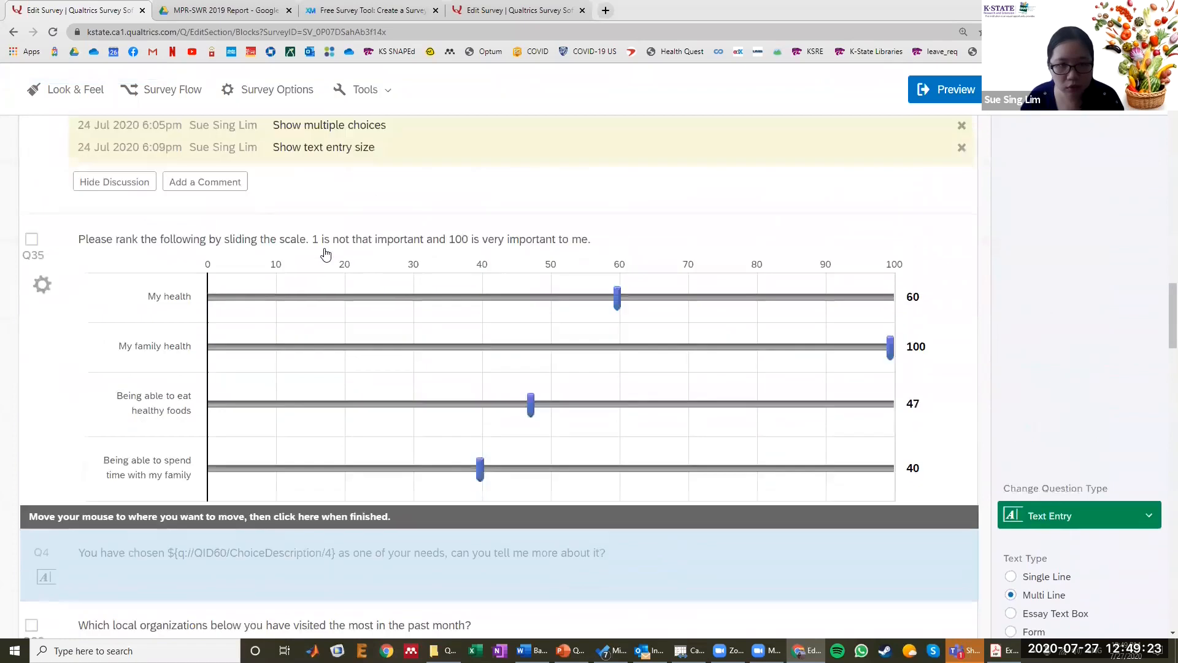
scroll(325, 246, "up", 2)
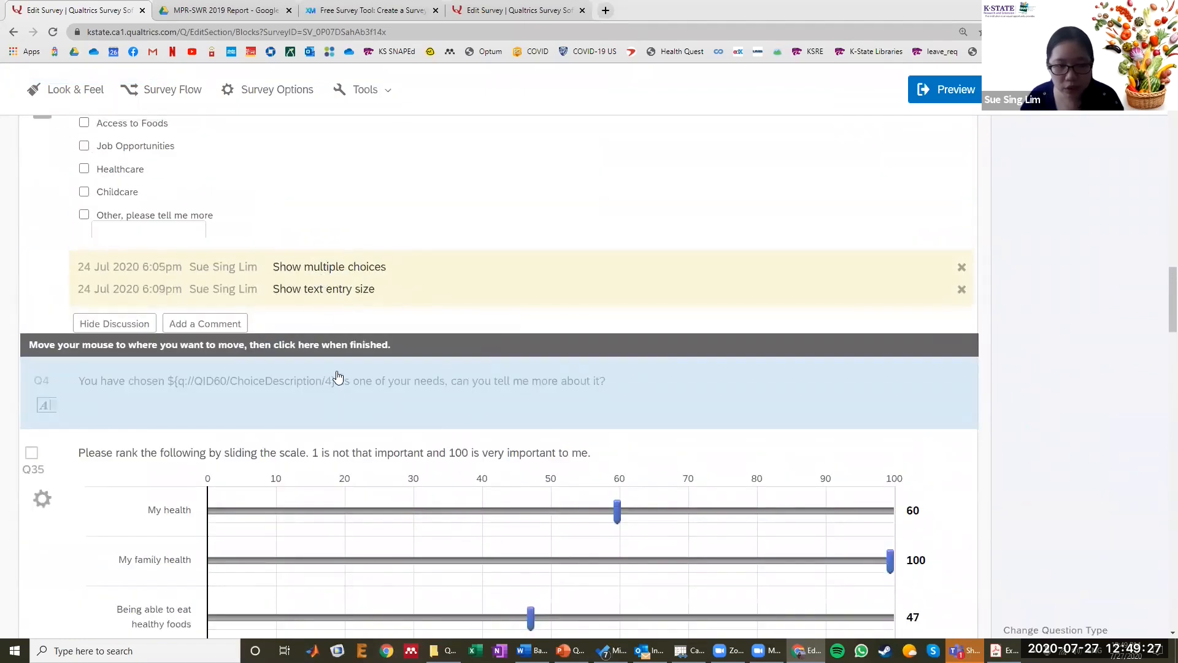
left_click(337, 370)
scroll(337, 362, "down", 3)
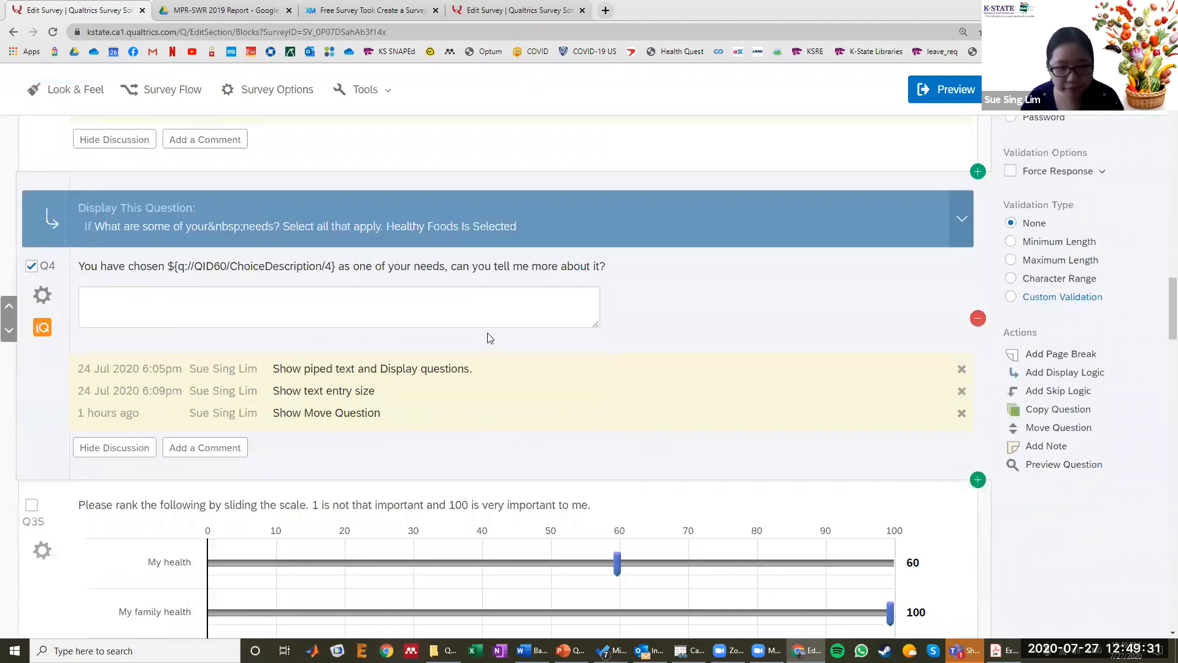
- Try bold green formatting on "the most" in Q28's question text and remove the formatting
scroll(489, 338, "down", 4)
scroll(343, 368, "up", 6)
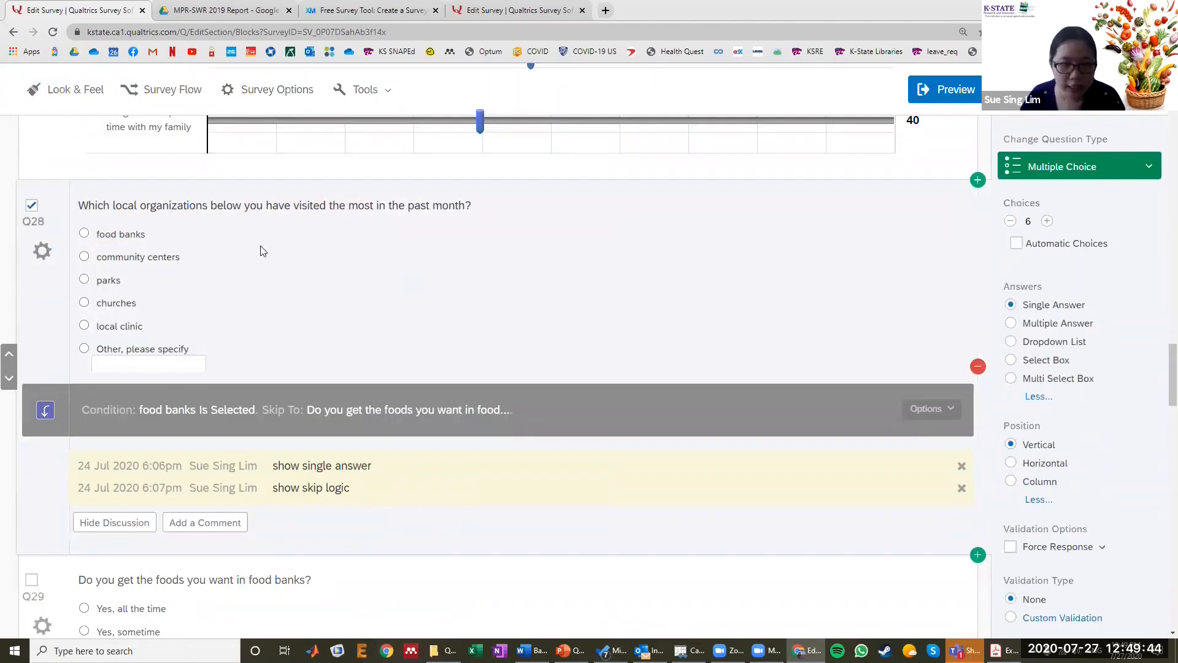
left_click(190, 206)
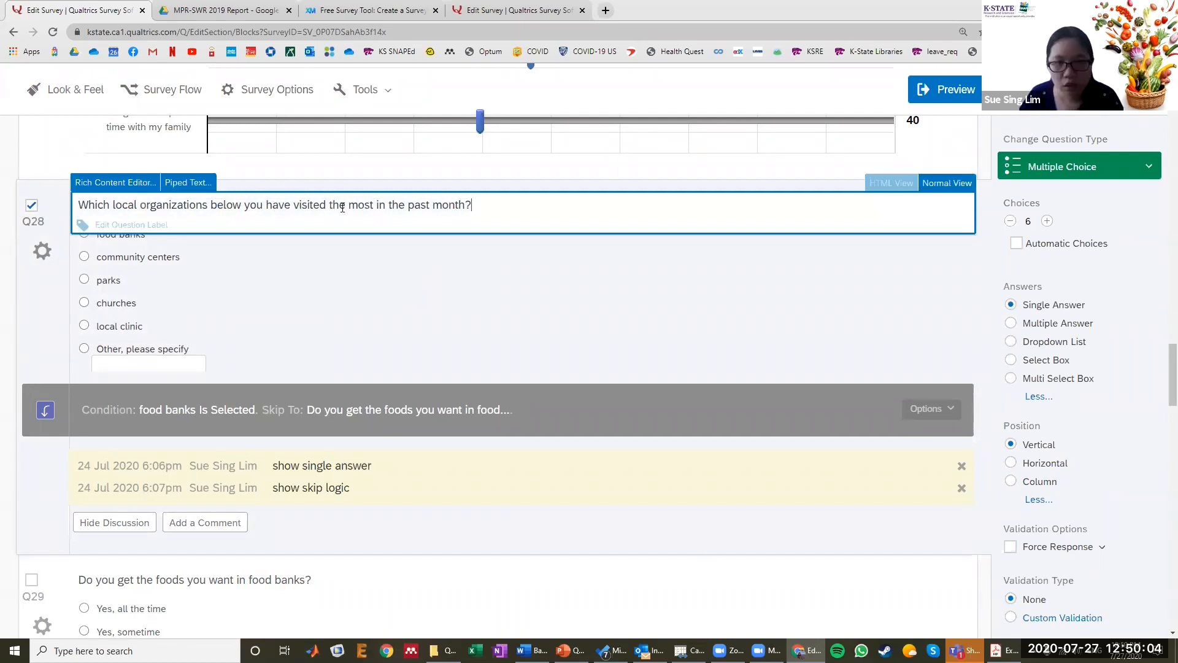
left_click_drag(347, 204, 371, 204)
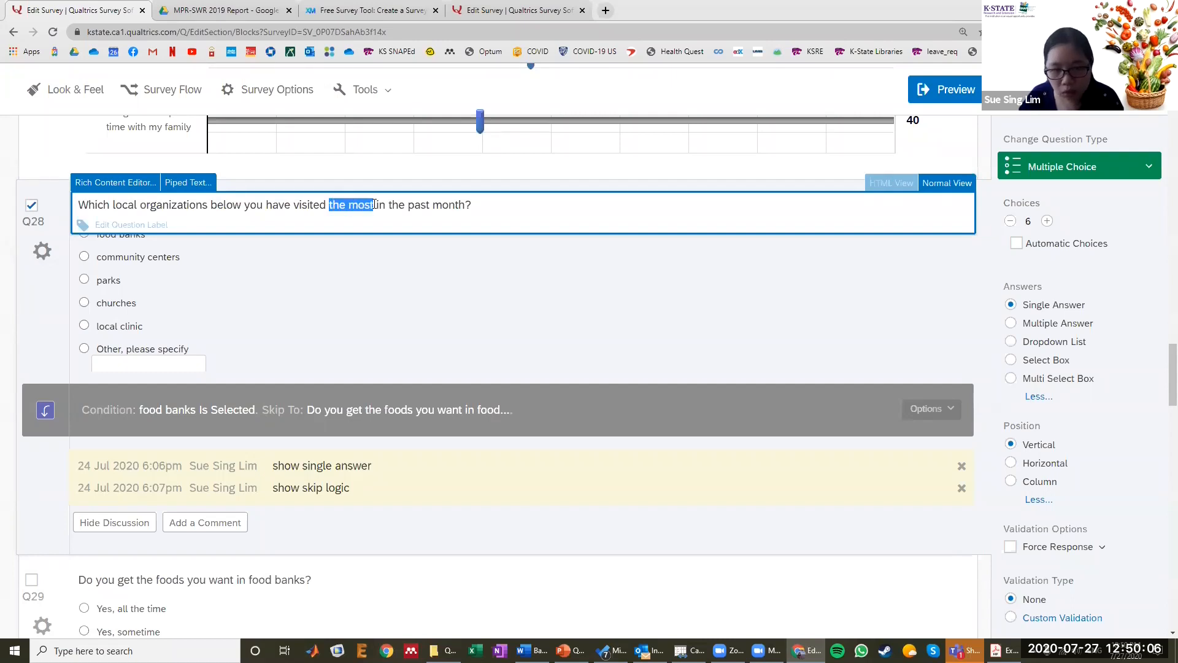
left_click(106, 184)
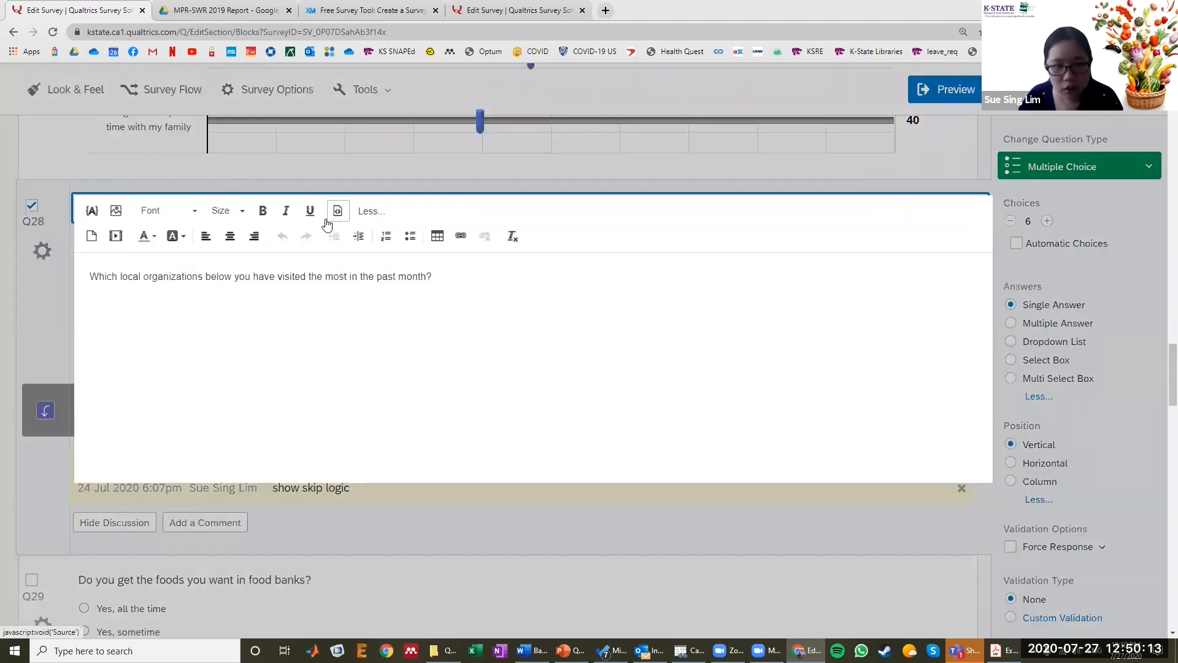
left_click_drag(309, 276, 349, 276)
left_click(154, 236)
left_click(157, 278)
left_click(261, 216)
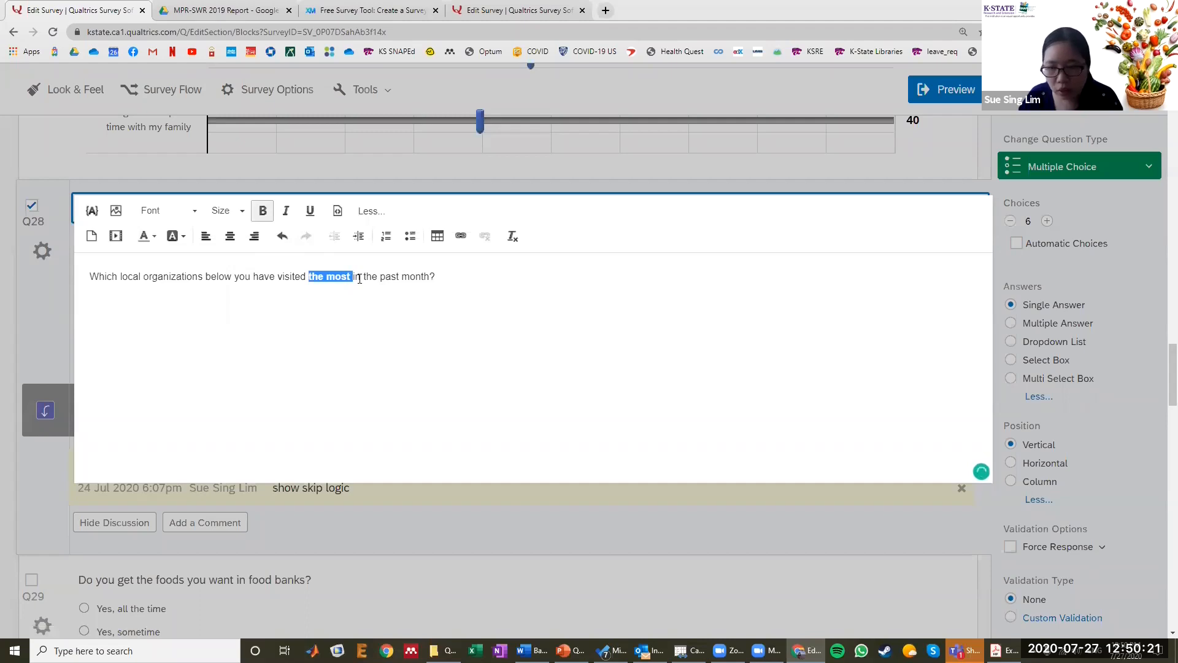
left_click(38, 286)
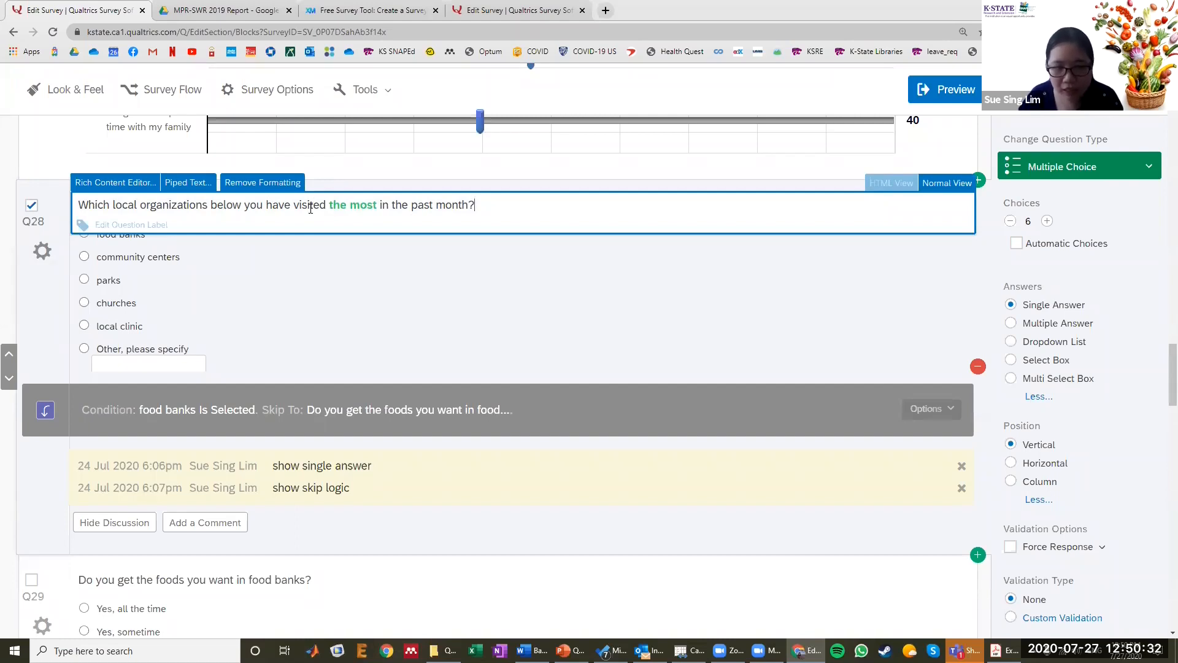
left_click(263, 182)
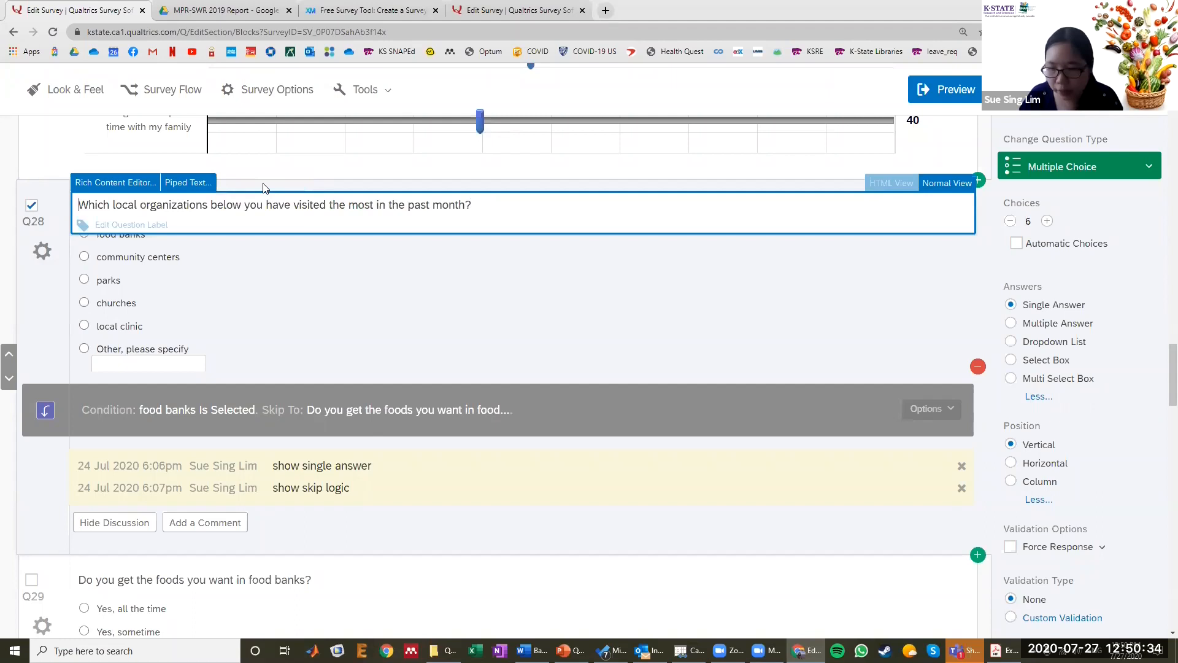
- Make the words "the most" in Q28's question text bold and Emerald green with the Rich Content Editor
left_click(90, 184)
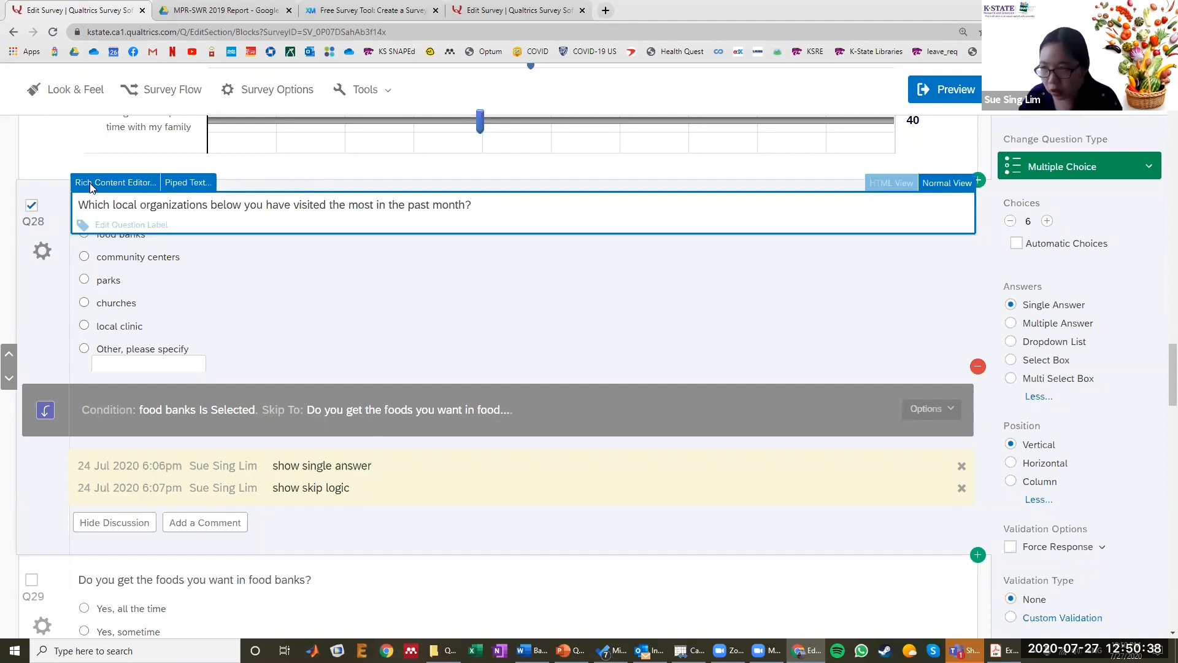
left_click_drag(313, 276, 347, 276)
left_click(263, 212)
left_click(153, 236)
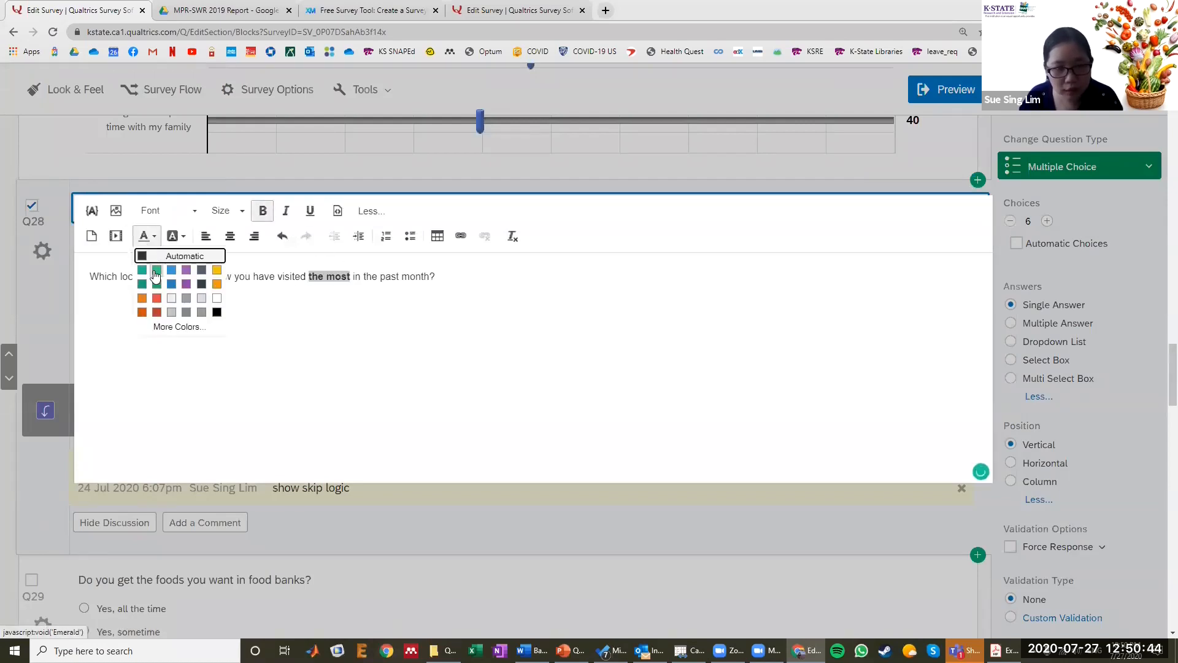
left_click(156, 274)
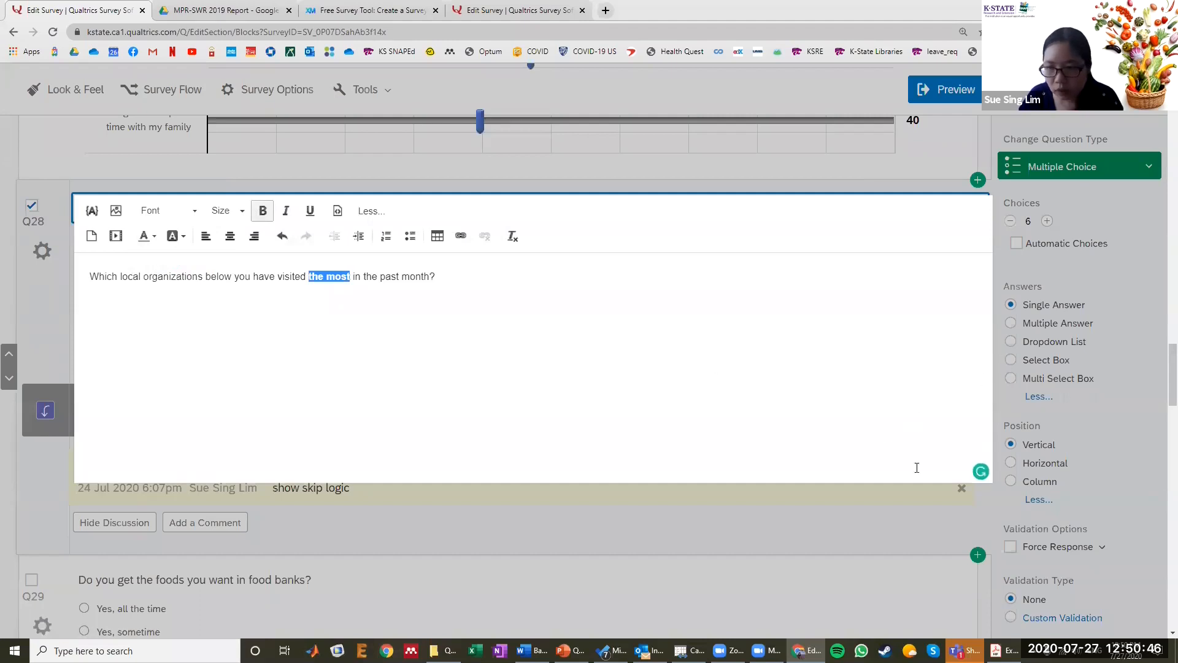
left_click(38, 182)
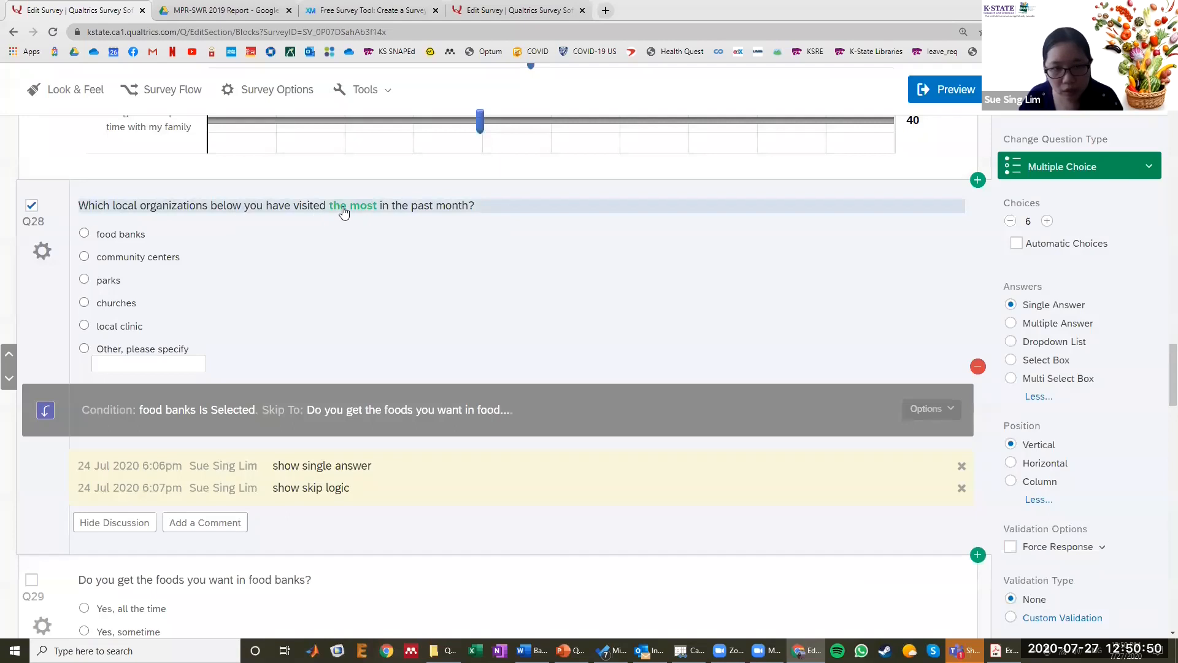
- Reword Q29's question text to "Do you get the service you want in local organization?"
scroll(344, 211, "down", 1)
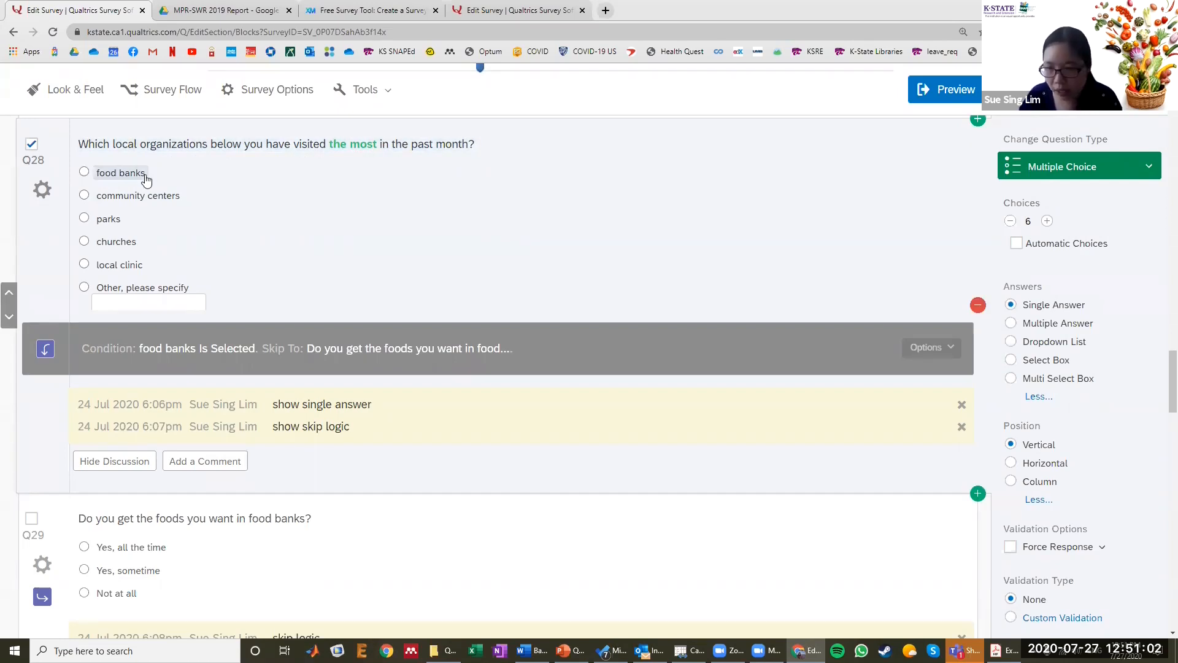
scroll(258, 203, "down", 1)
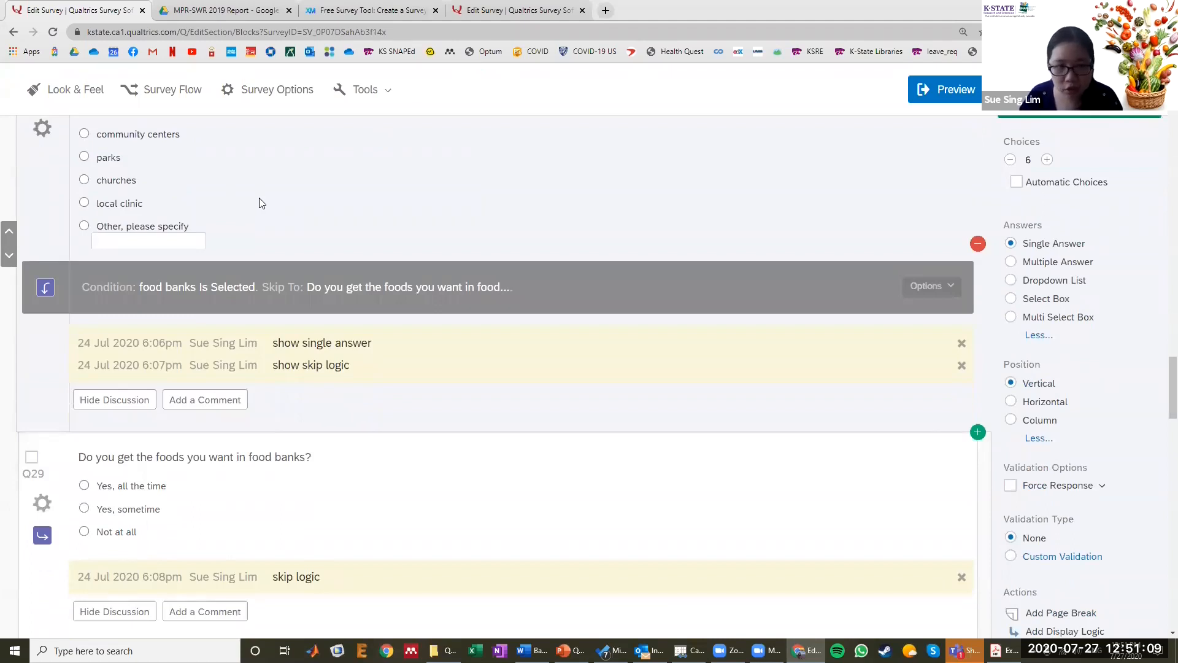
scroll(259, 203, "down", 1)
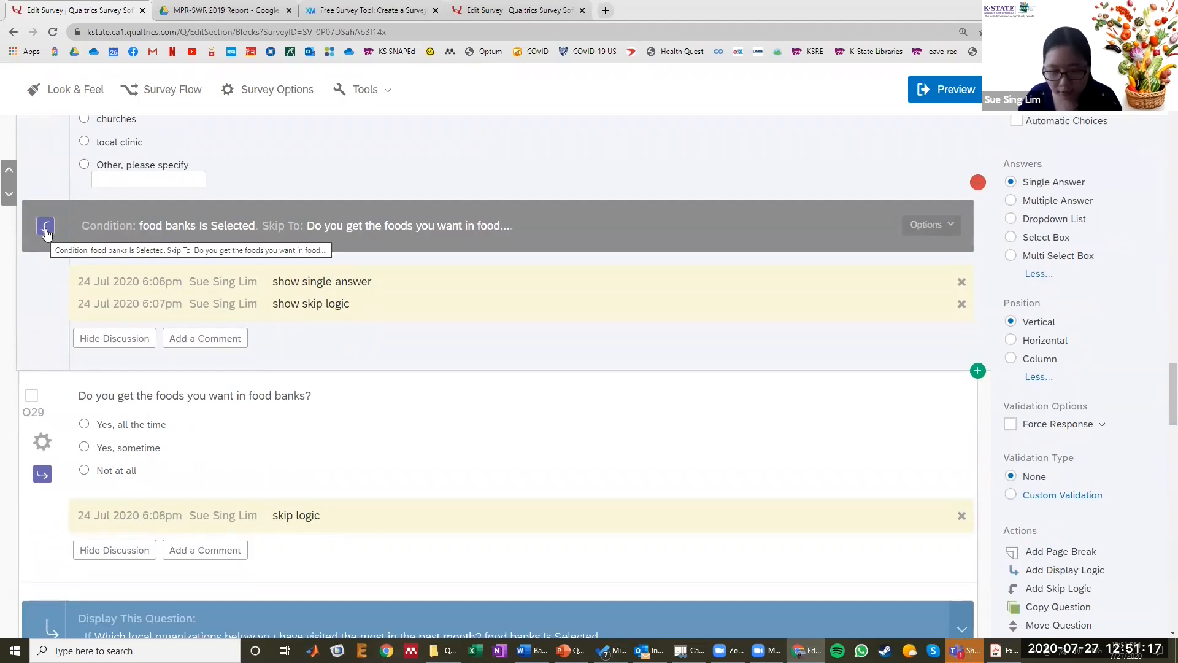
scroll(45, 234, "up", 2)
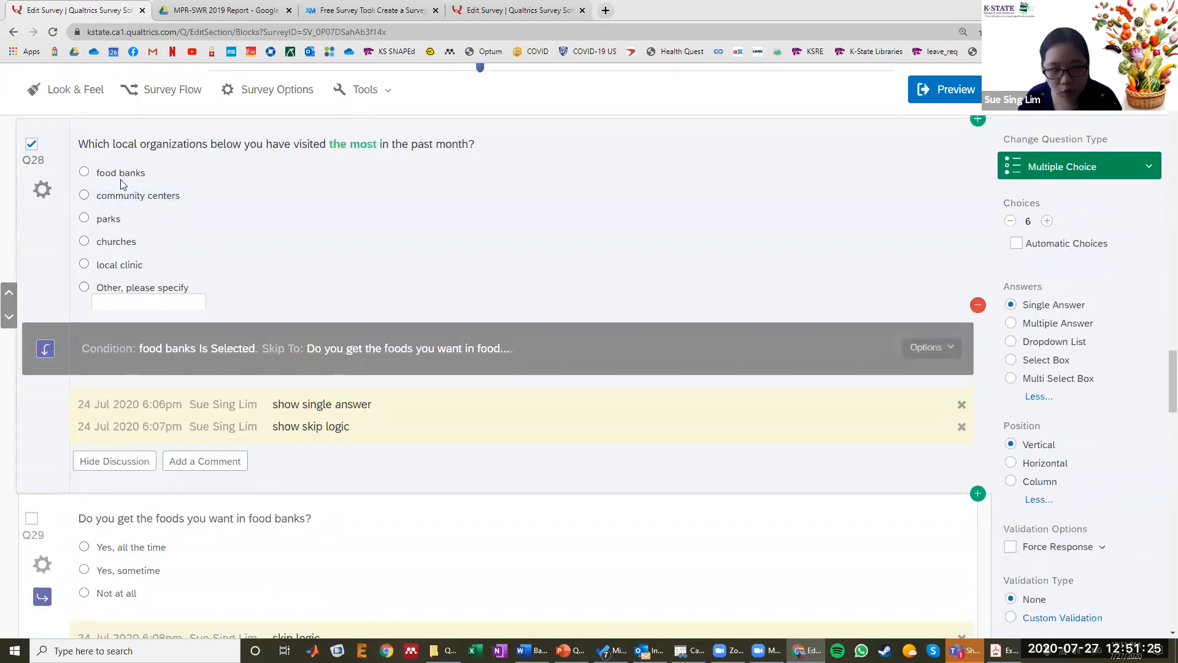
scroll(123, 177, "down", 4)
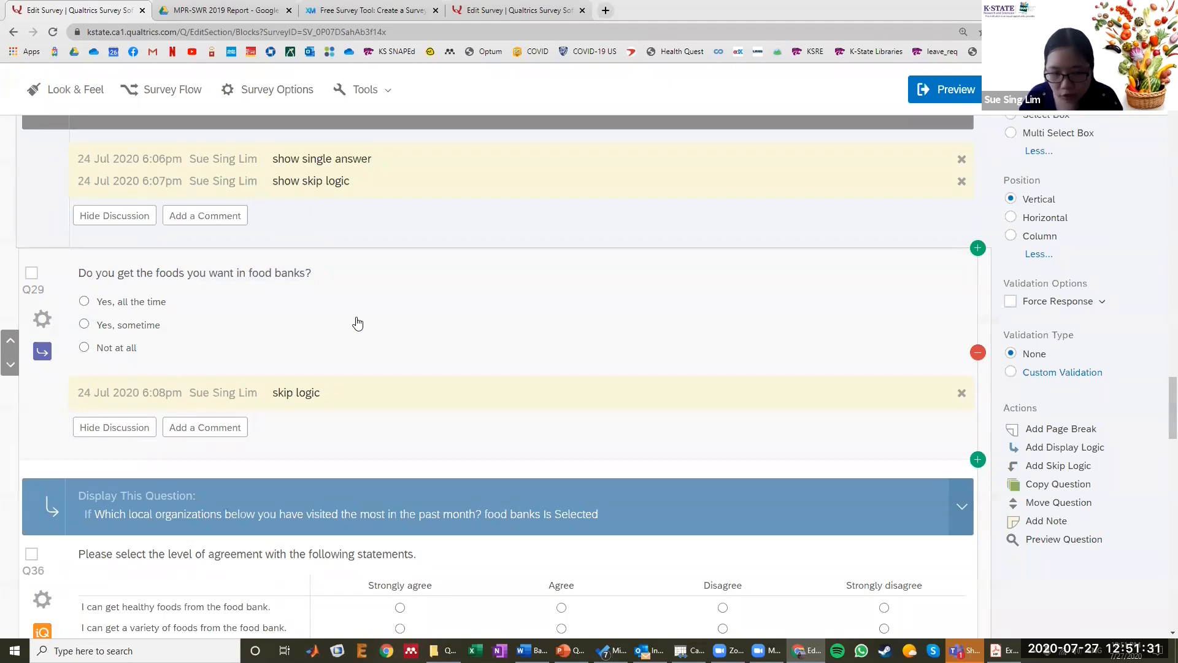
double_click(171, 273)
type("service")
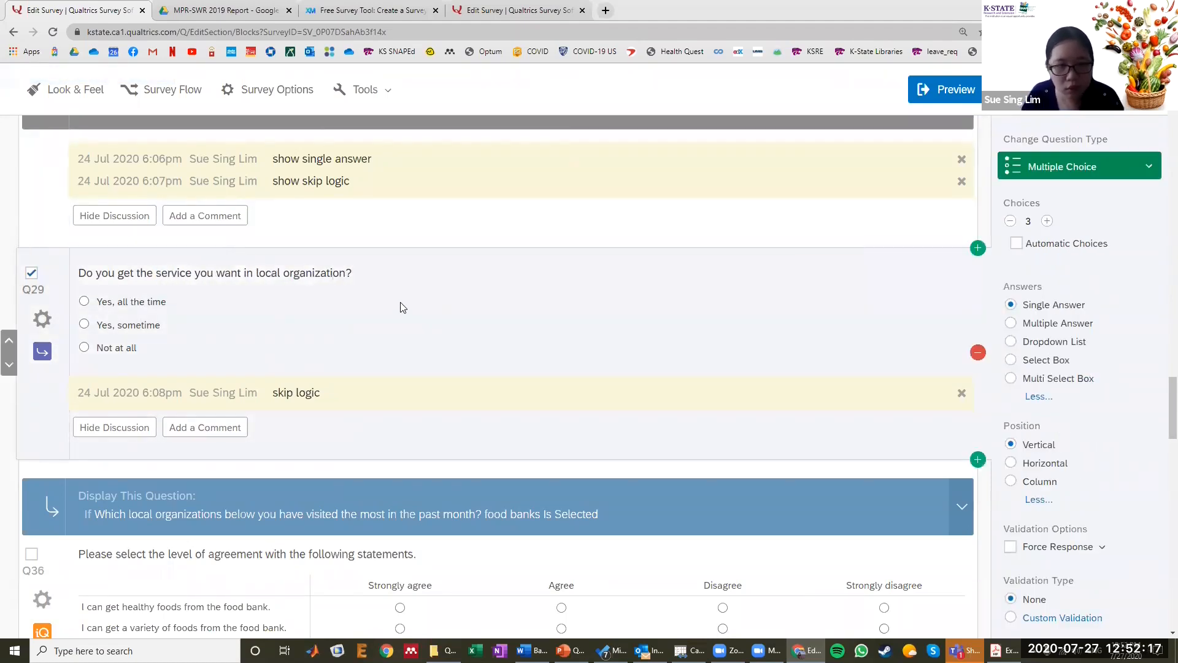
- Change Q28's skip logic so that selecting food banks skips to Q36, "Please select the level of agreement with the following statements."
scroll(402, 307, "up", 4)
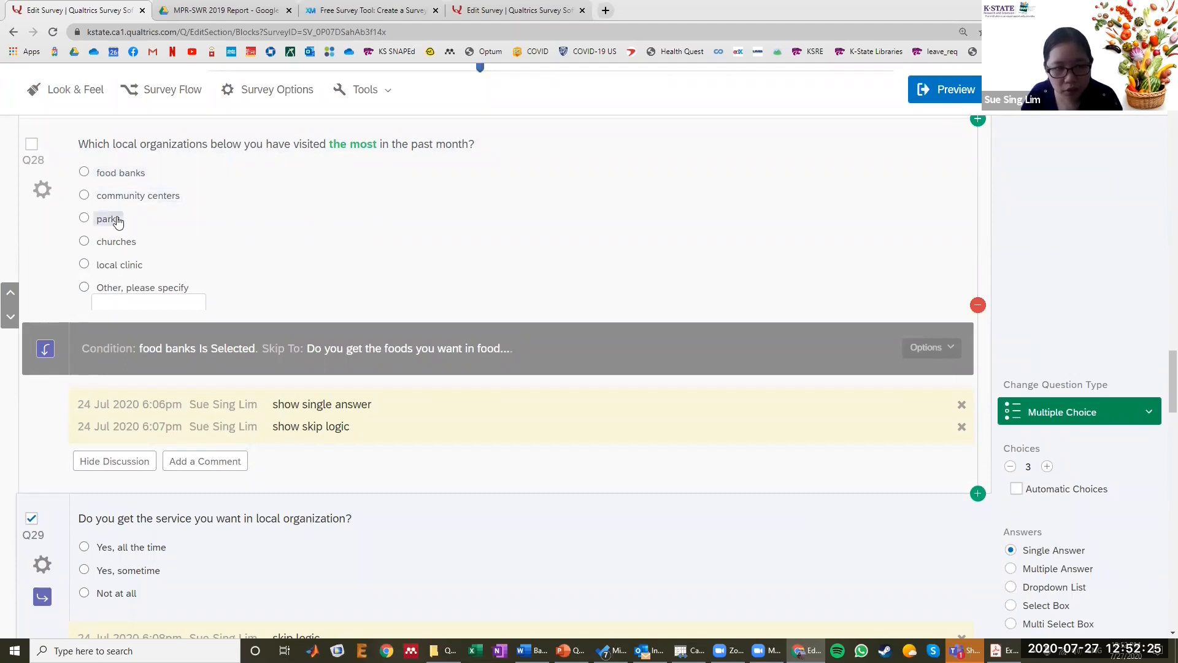
left_click(135, 296)
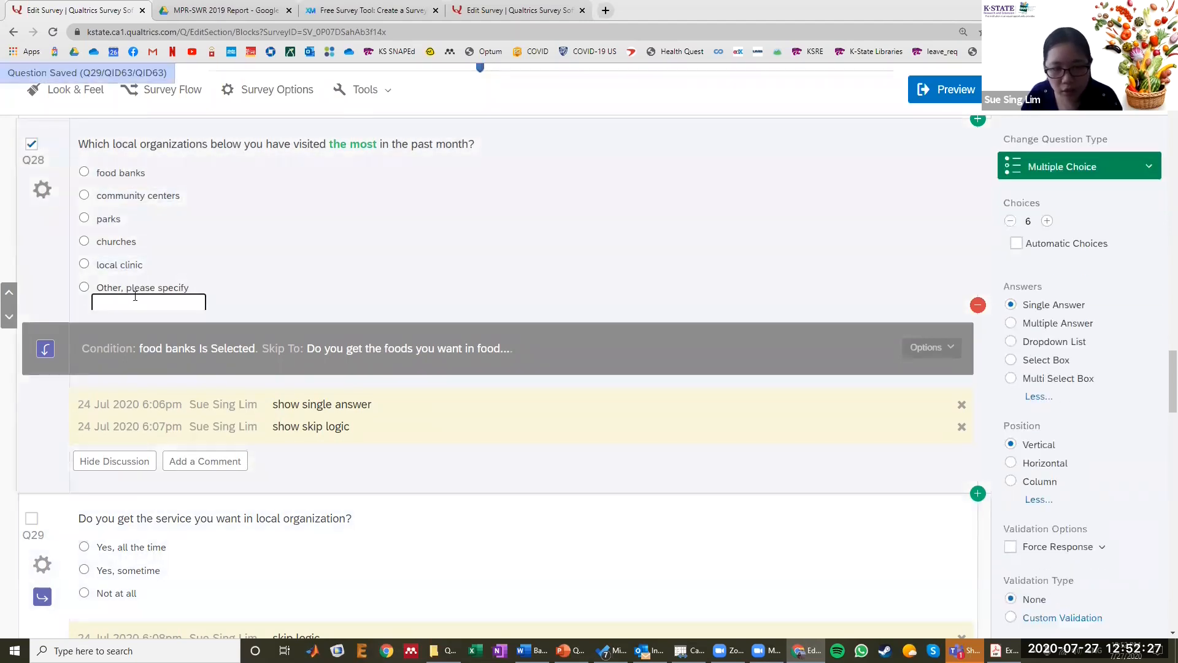
scroll(135, 296, "down", 4)
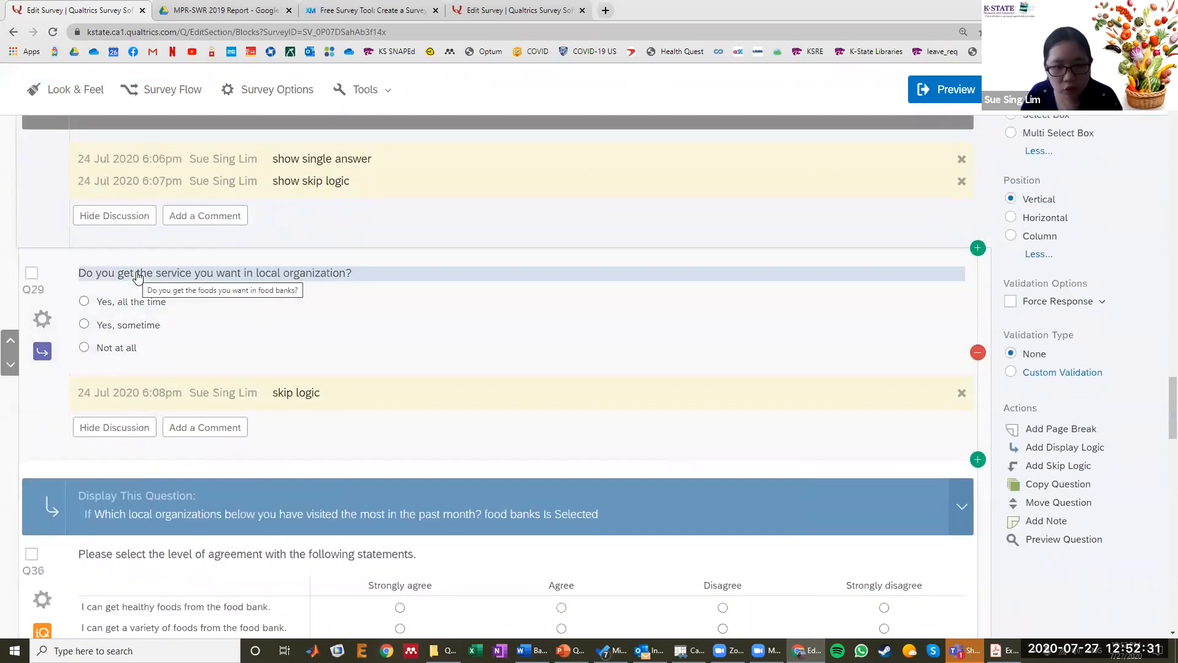
scroll(137, 277, "up", 5)
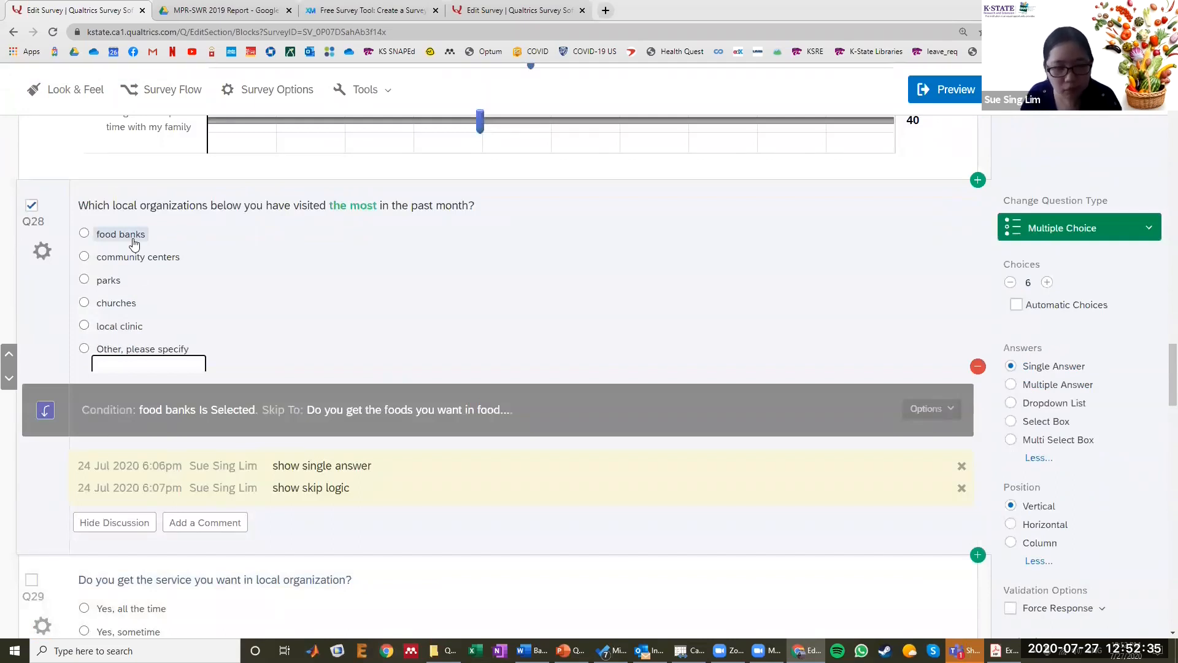
scroll(215, 342, "down", 4)
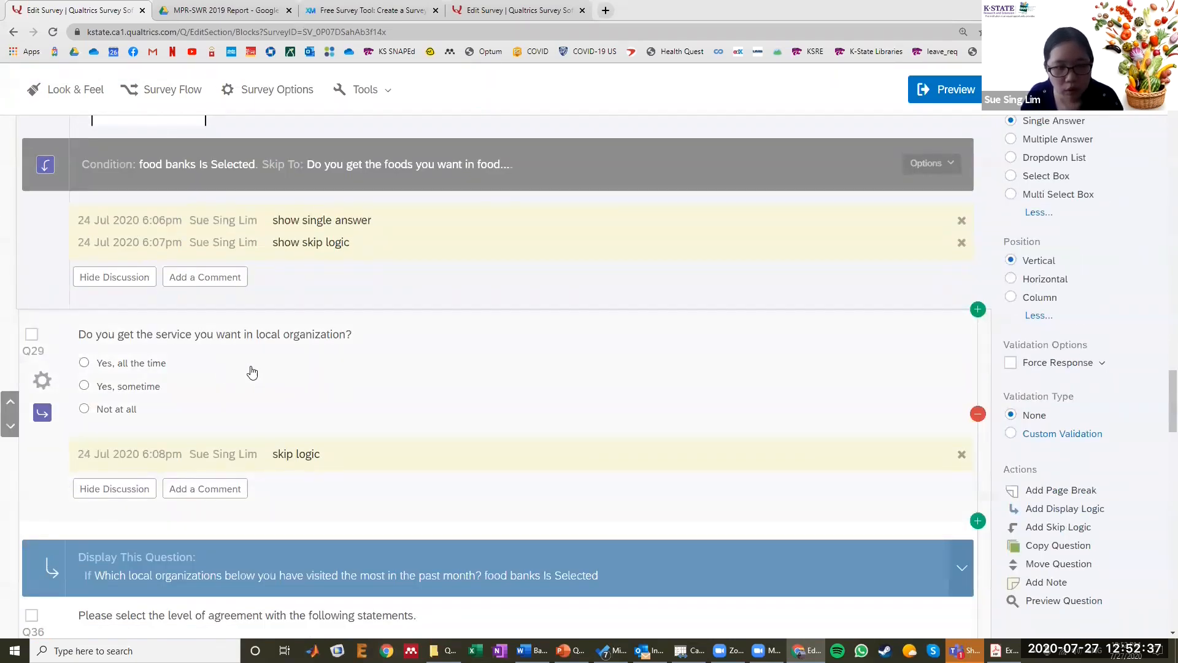
left_click(150, 166)
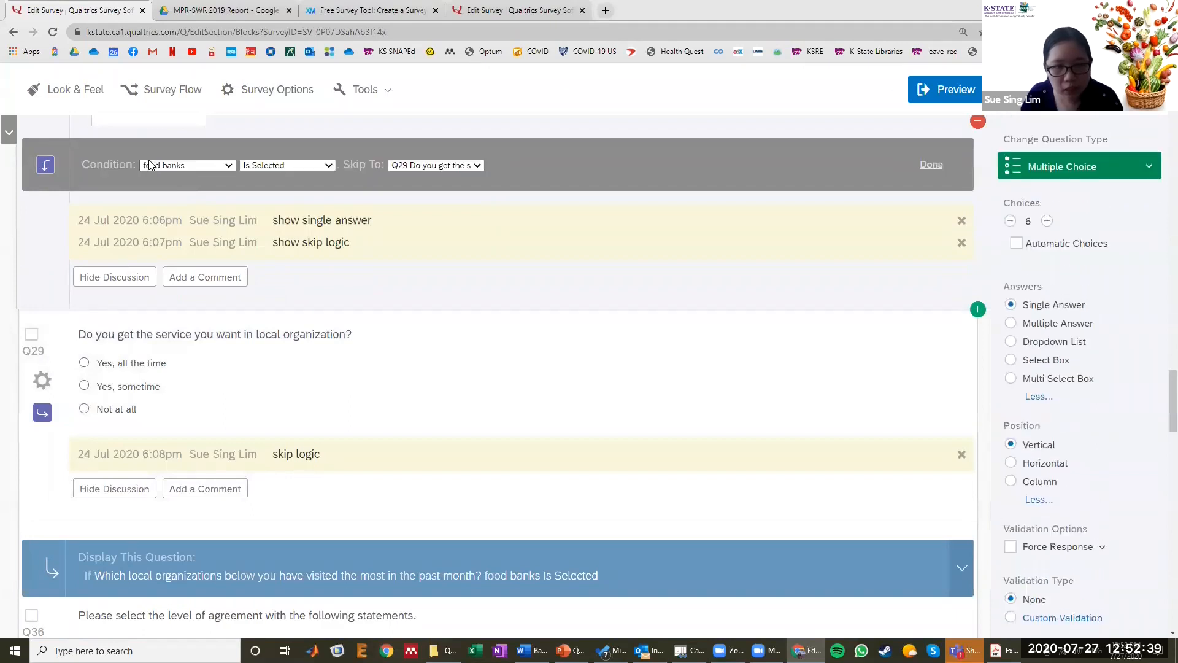
scroll(691, 215, "up", 4)
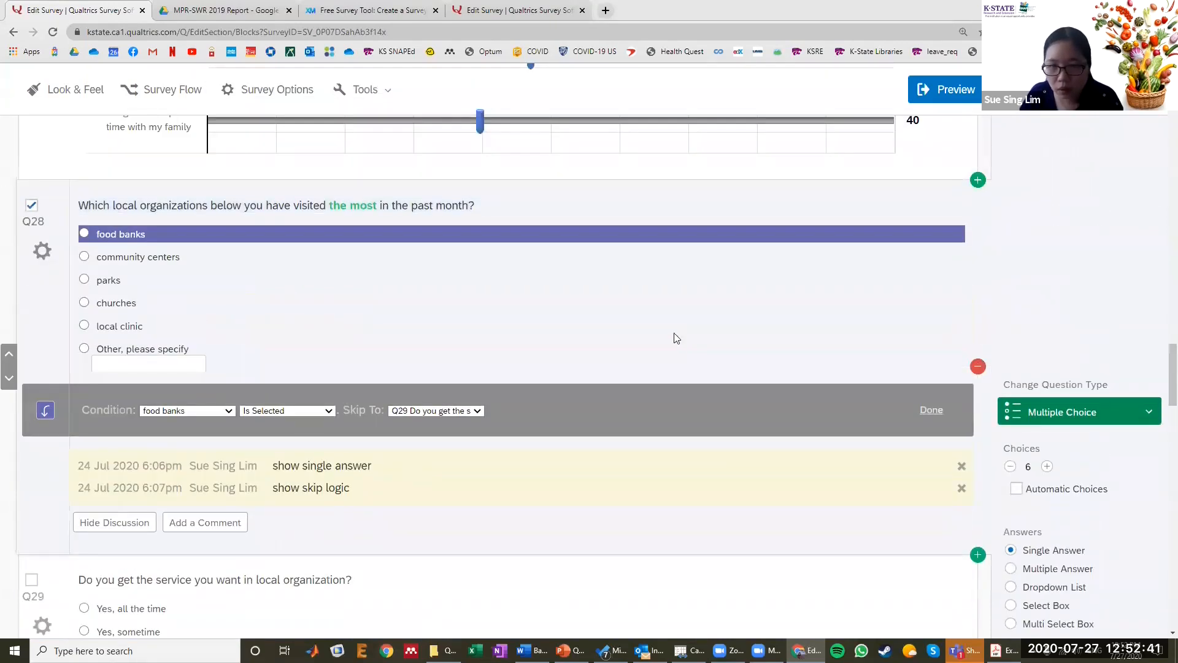
scroll(1052, 408, "down", 5)
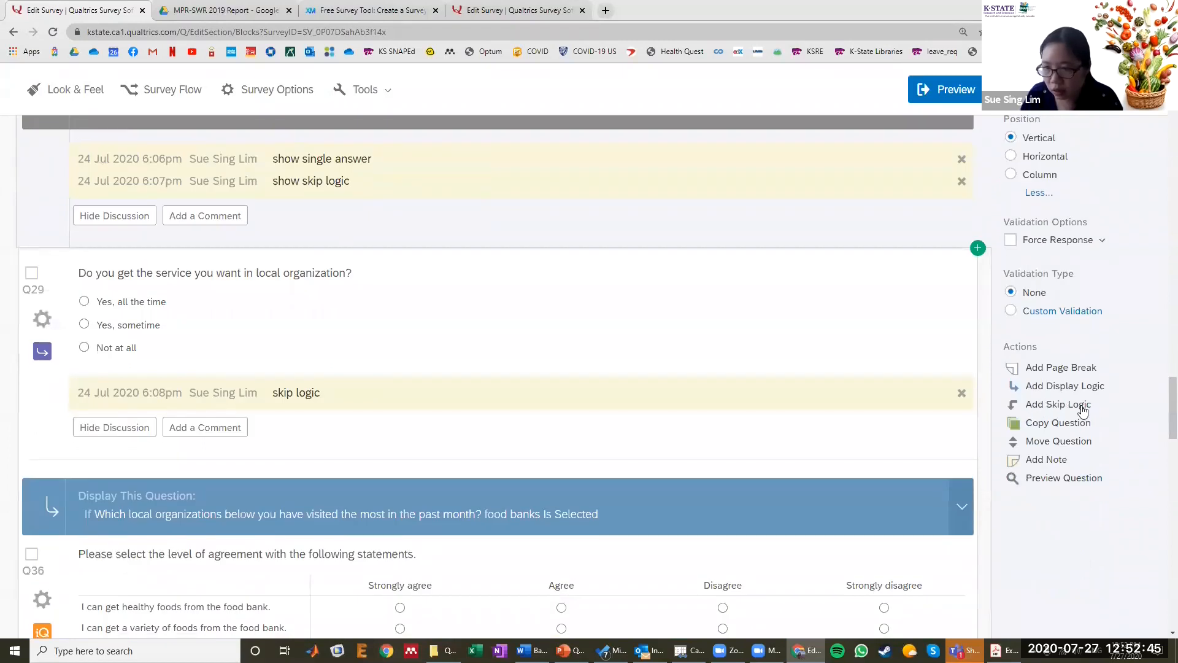
scroll(216, 316, "up", 5)
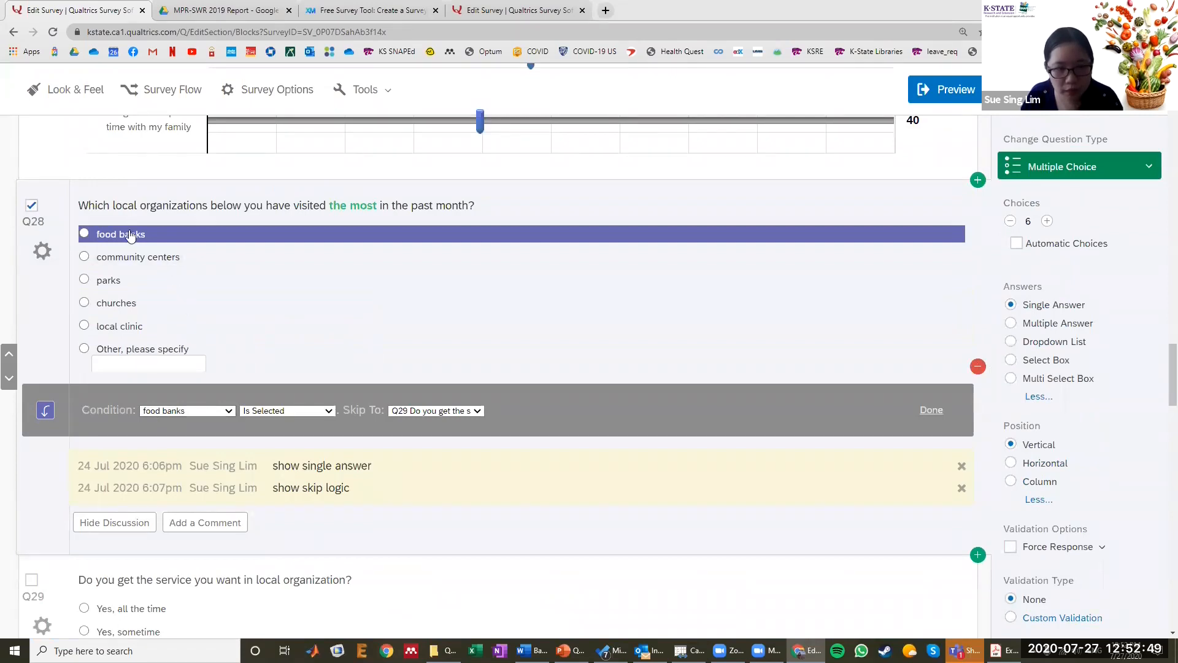
scroll(407, 407, "down", 8)
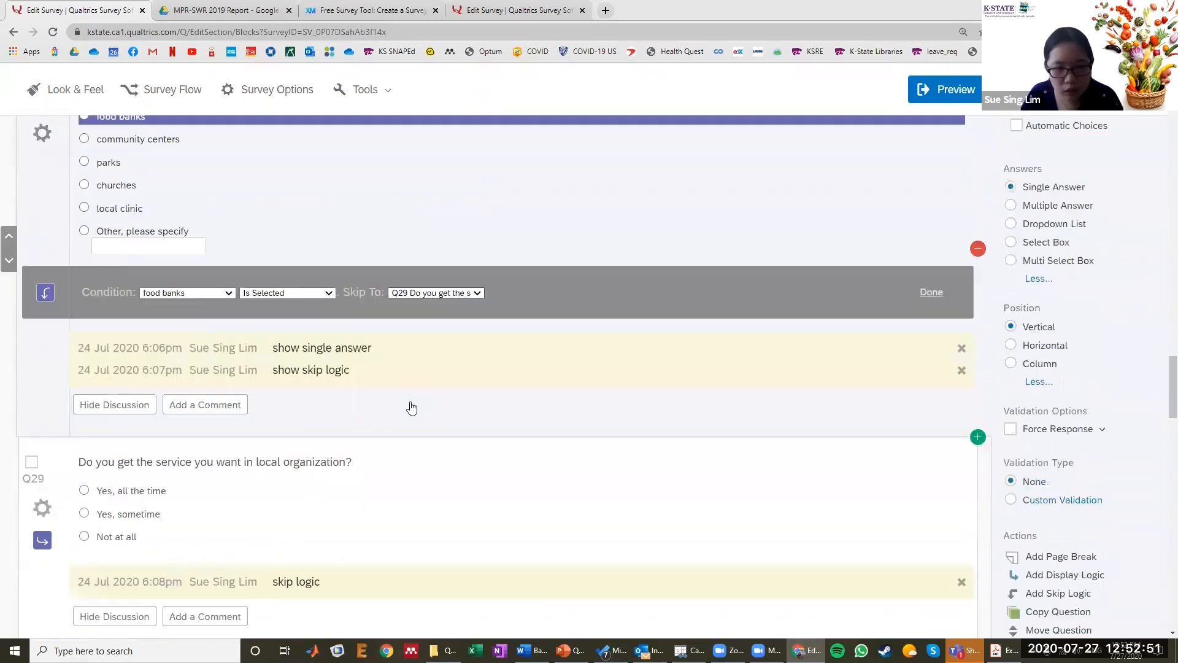
scroll(363, 376, "up", 8)
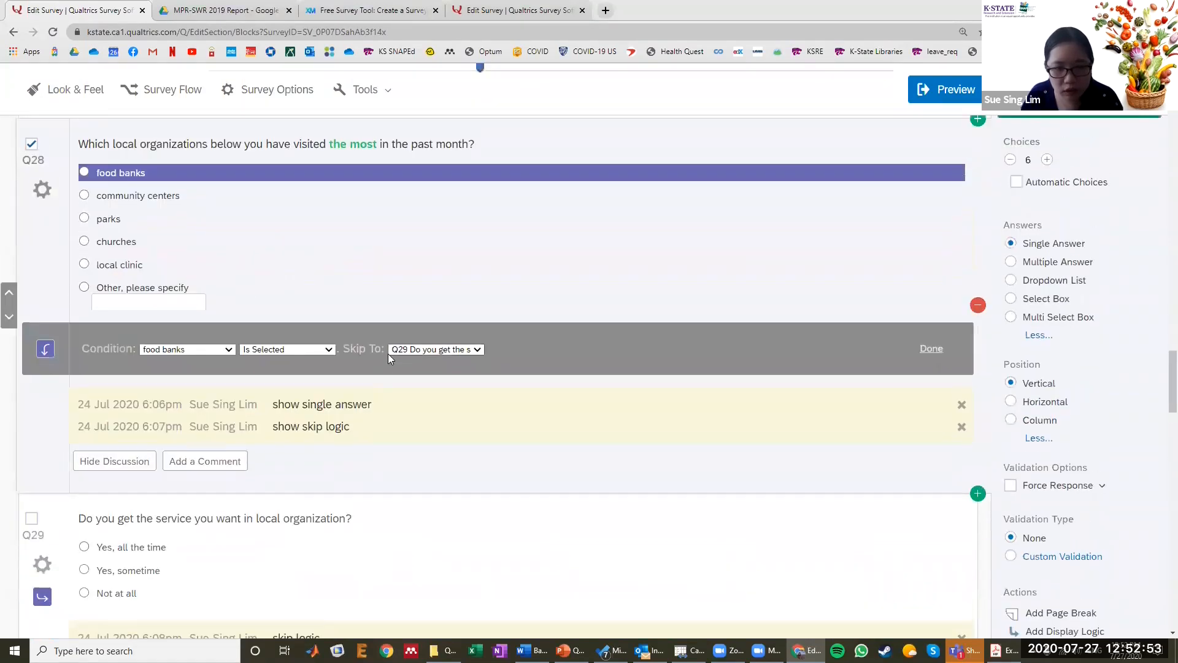
left_click(477, 349)
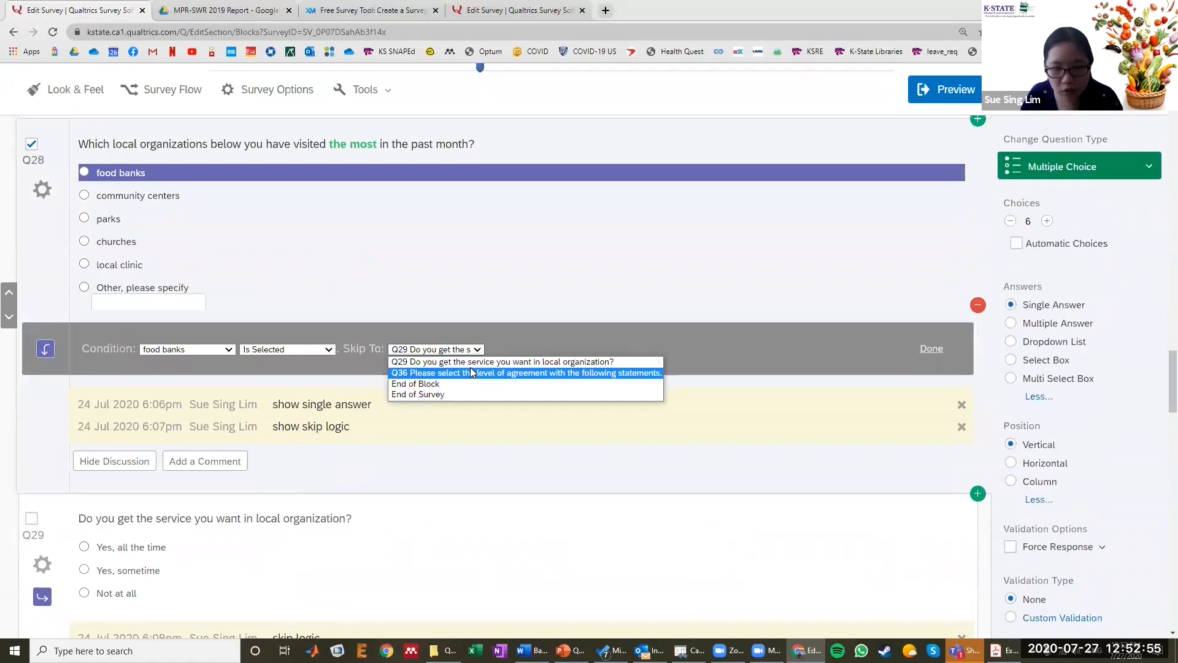
left_click(471, 373)
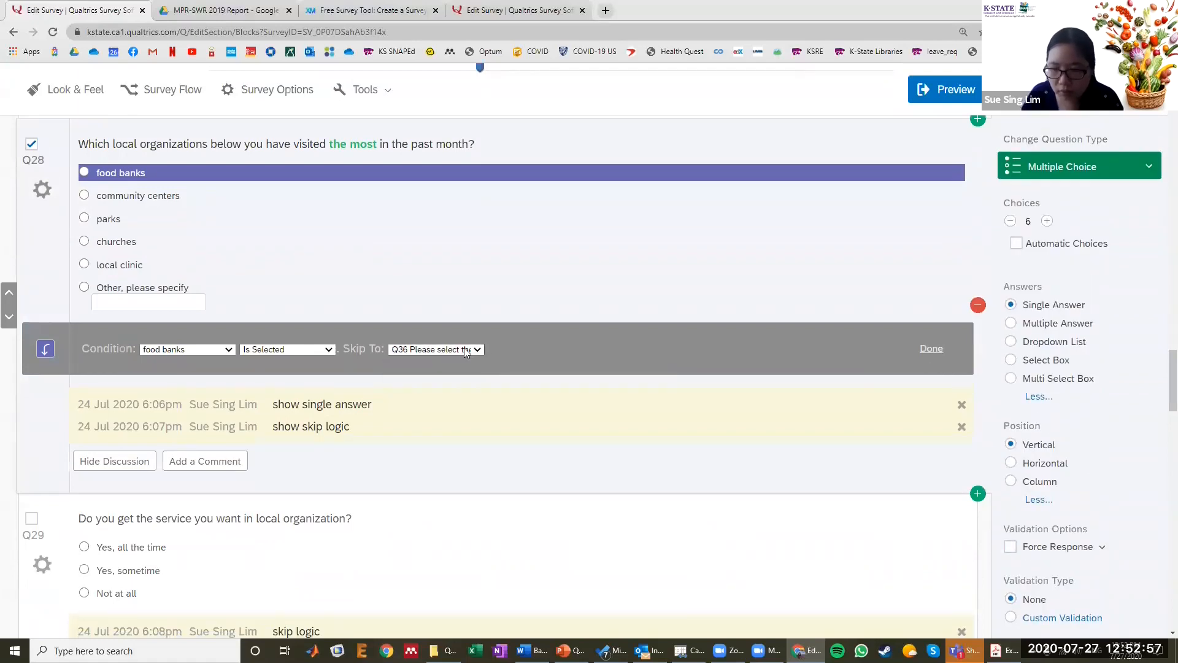
- Insert "the" before "local organization" in Q29's question text so it reads "Do you get the service you want in the local organization?"
scroll(465, 350, "down", 3)
scroll(464, 341, "up", 2)
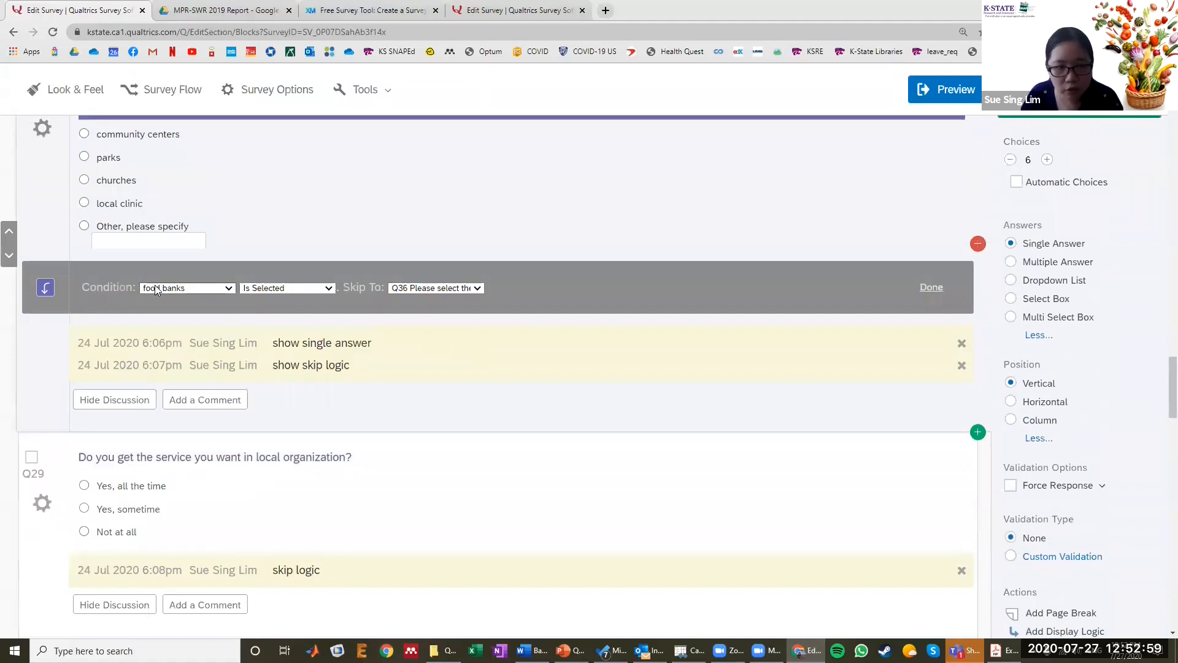
scroll(155, 285, "down", 3)
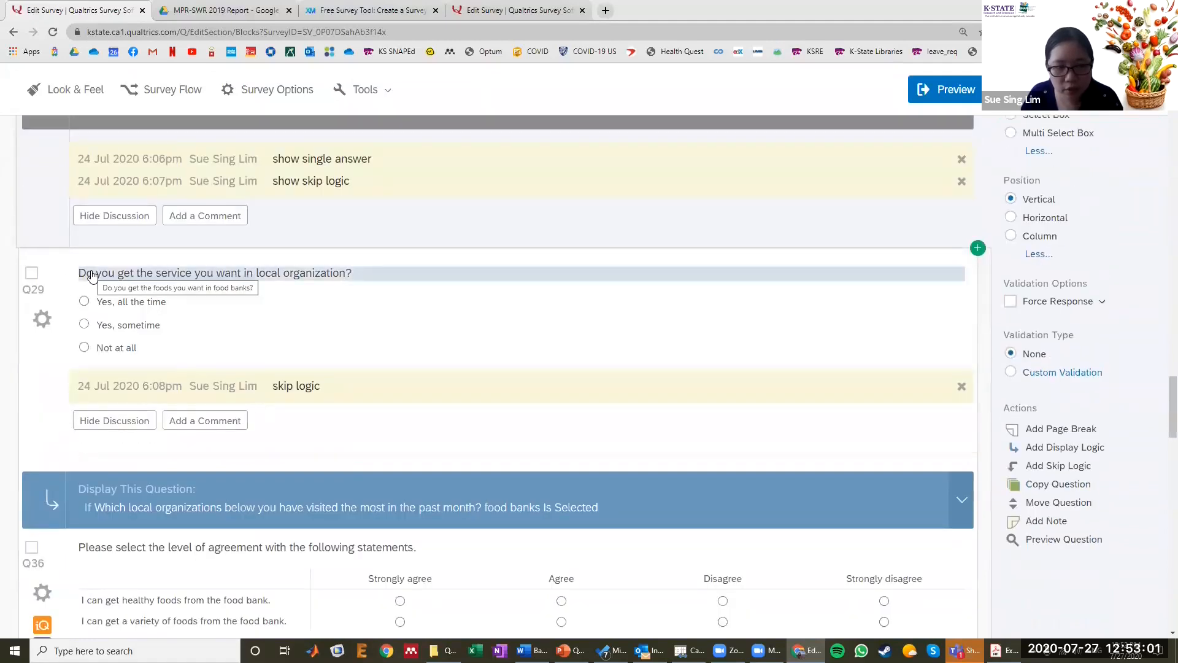
left_click(345, 274)
left_click(258, 274)
type("the")
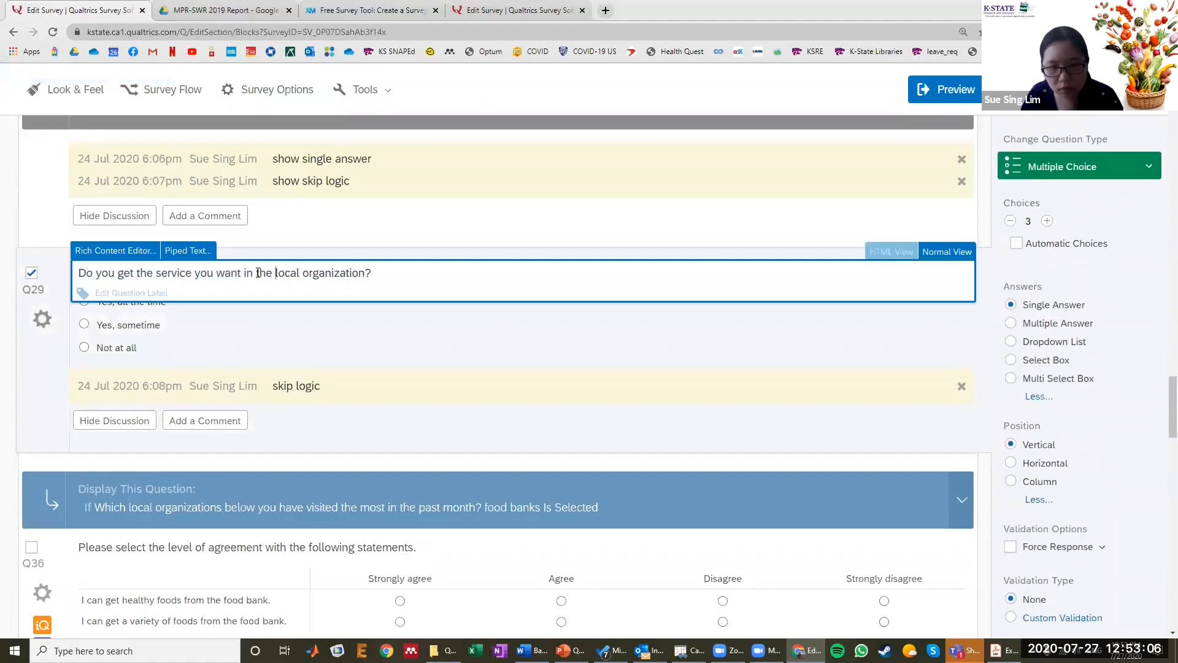
left_click(284, 322)
- Examine Q28's skip condition together with Q36's display logic and its two food bank statements in the matrix table
scroll(251, 258, "down", 5)
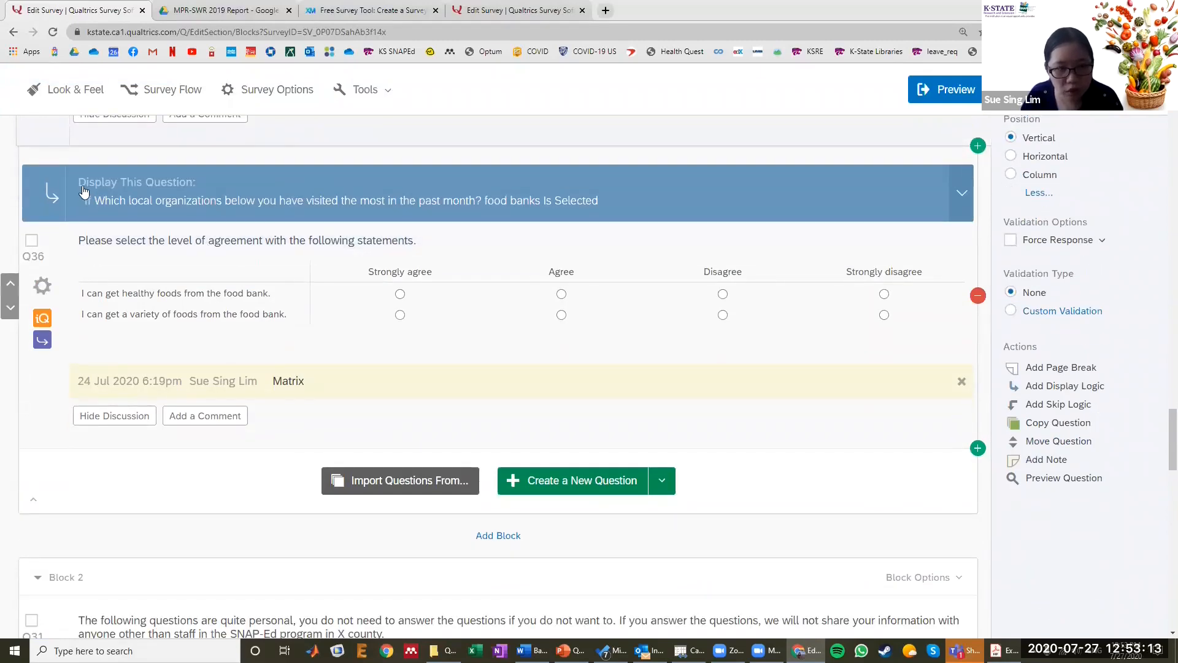
left_click(44, 349)
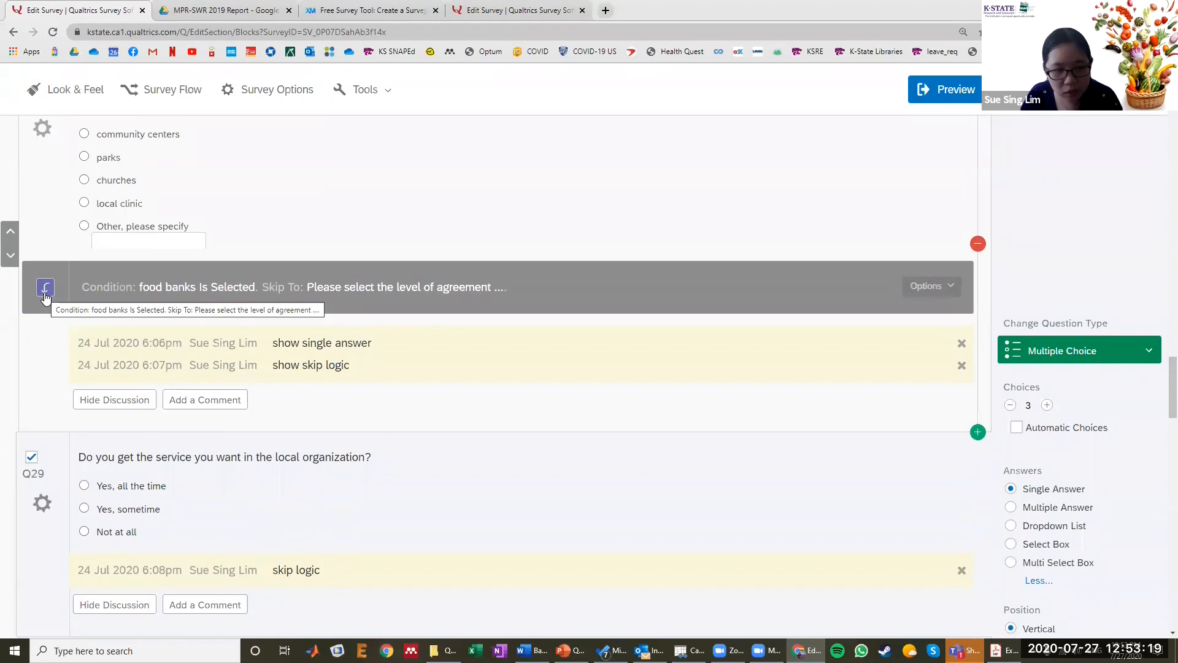
scroll(35, 338, "down", 5)
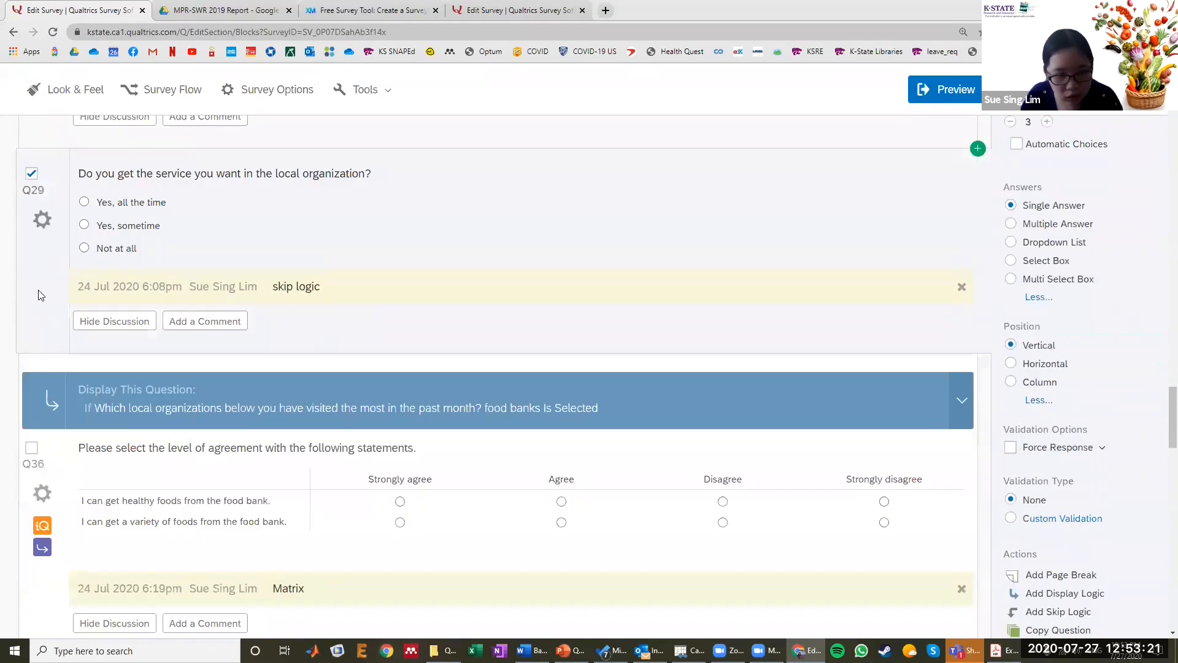
scroll(43, 362, "down", 3)
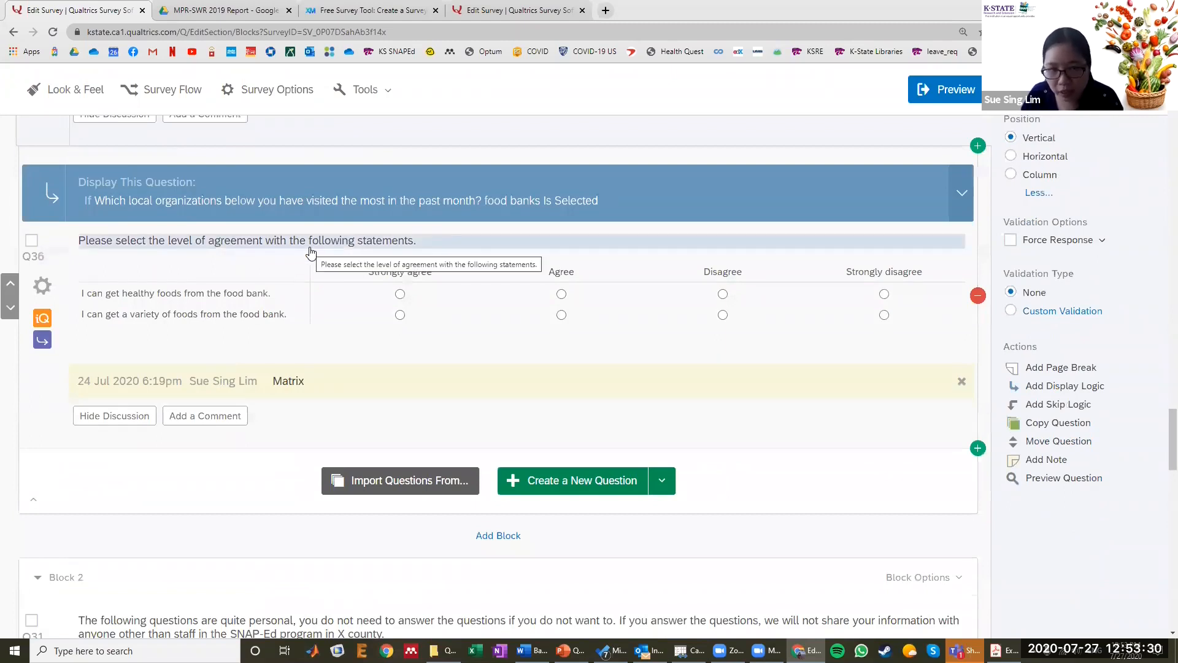
left_click(186, 293)
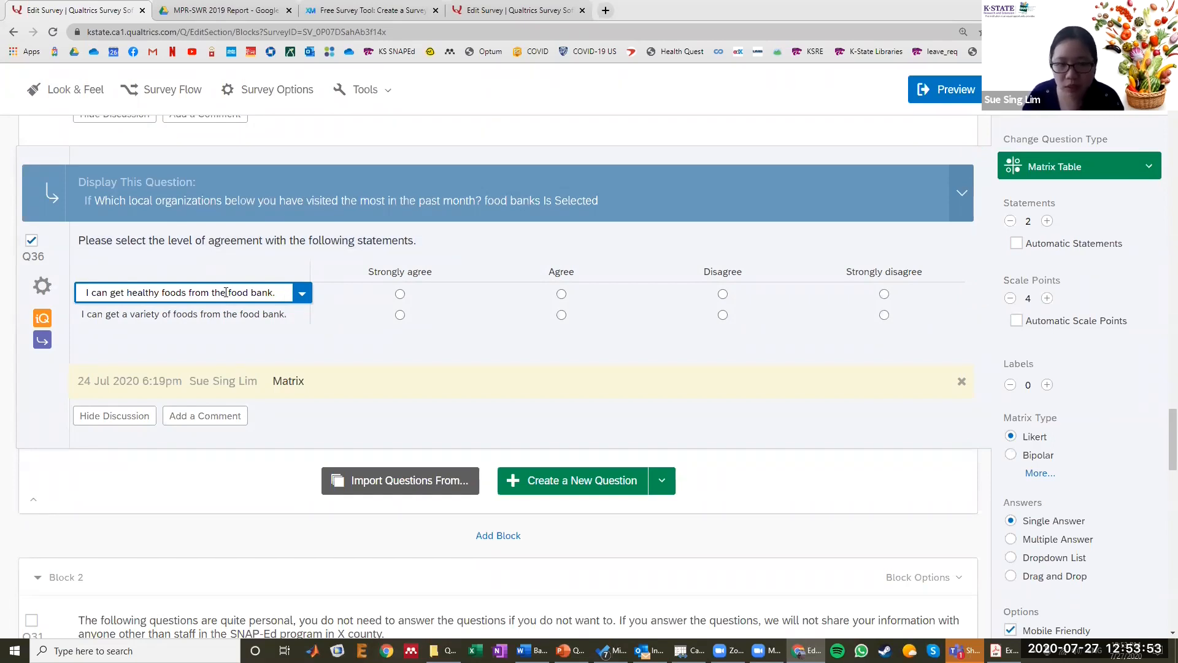
mouse_move(82, 291)
left_mouse_down()
mouse_move(293, 297)
mouse_move(276, 291)
left_mouse_up()
left_click(276, 290)
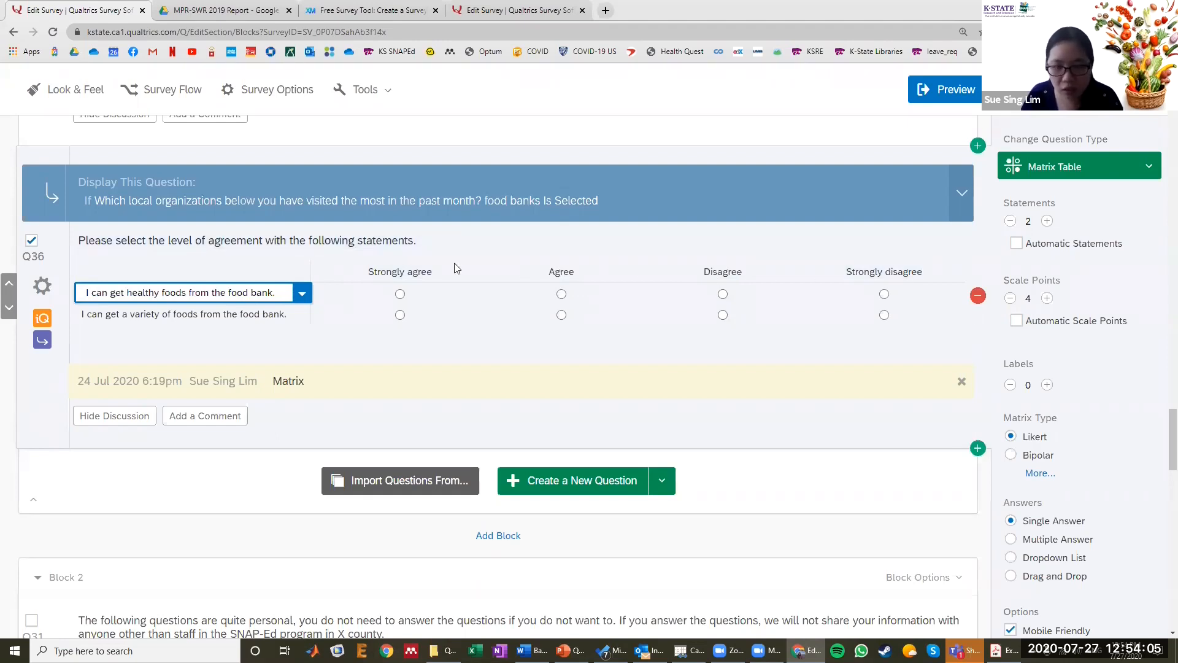
left_click(192, 339)
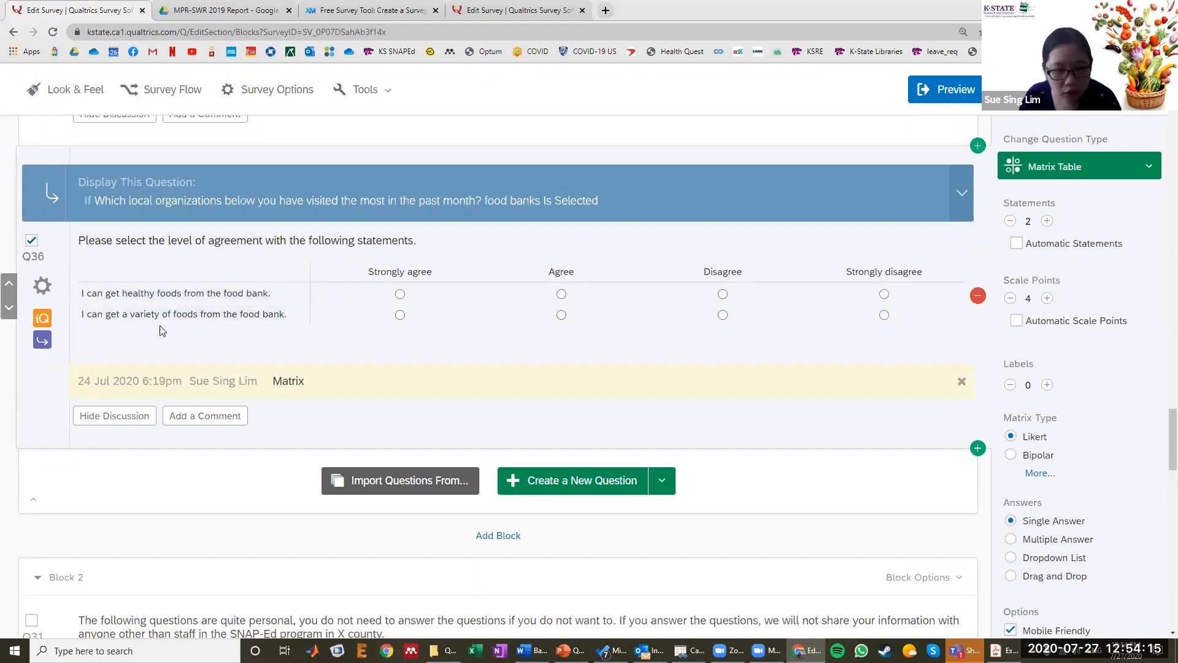
left_click(90, 316)
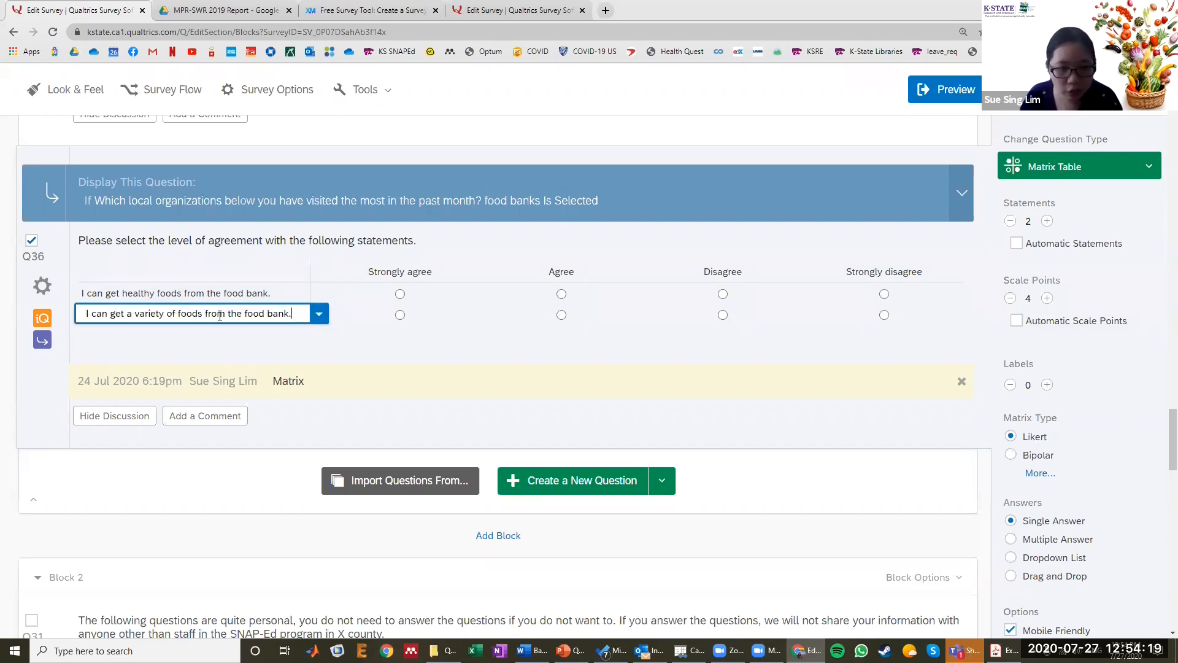
left_click(252, 340)
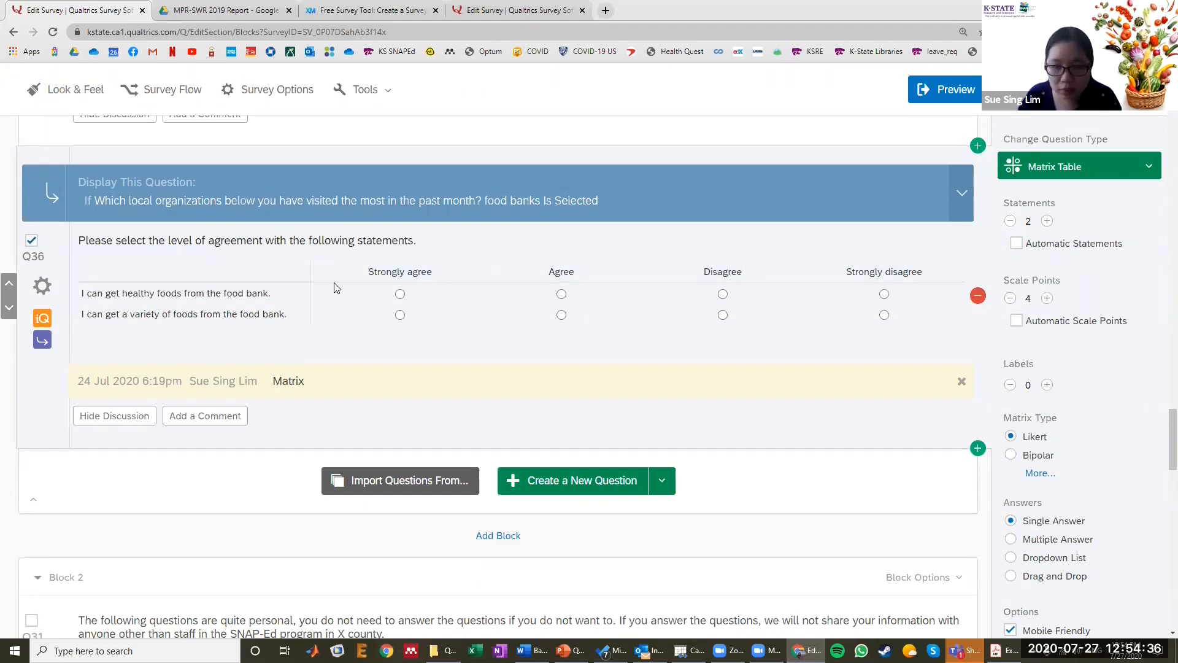
scroll(333, 283, "down", 1)
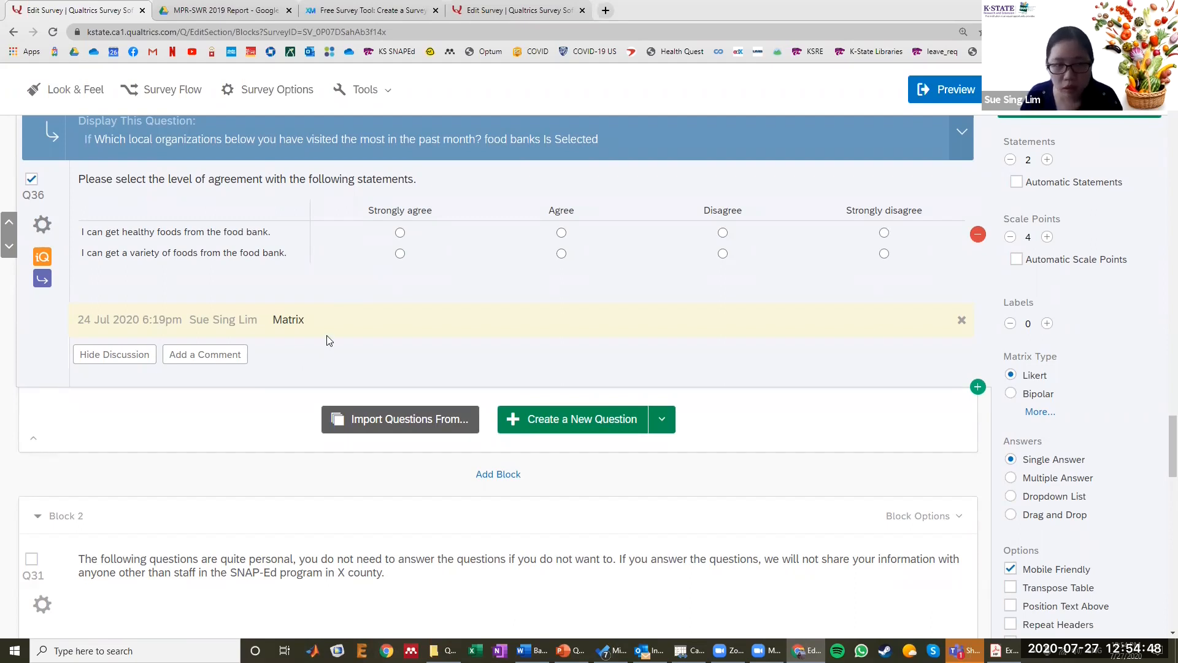
scroll(329, 338, "up", 4)
scroll(329, 368, "up", 6)
scroll(281, 405, "down", 3)
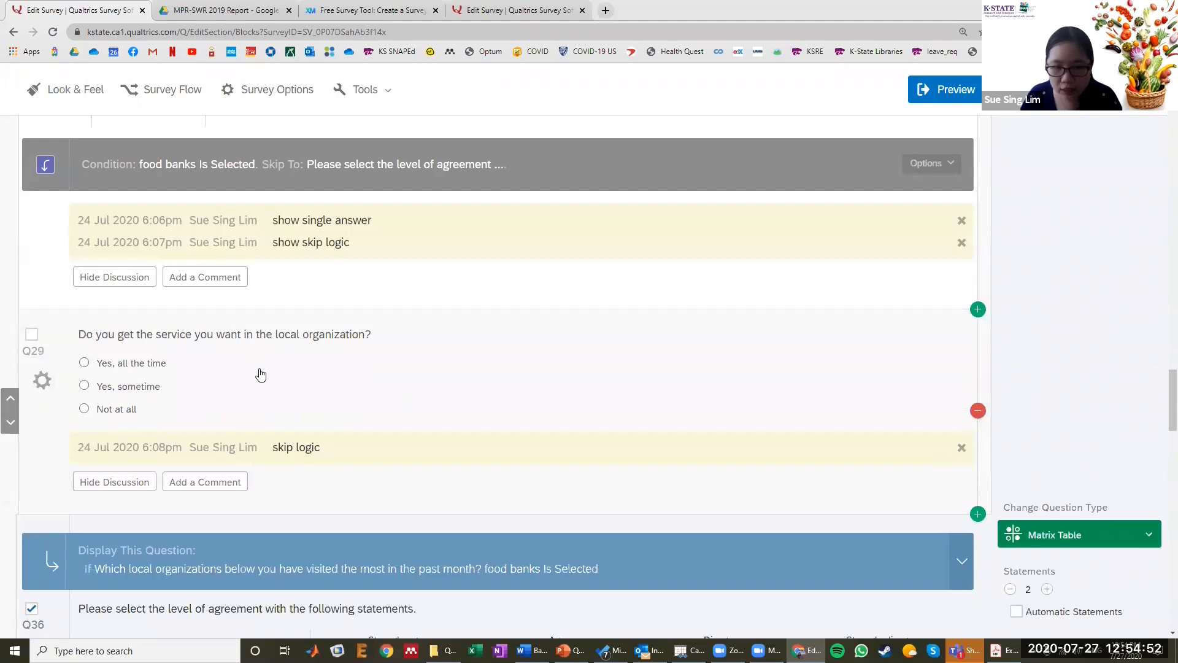
scroll(356, 309, "down", 6)
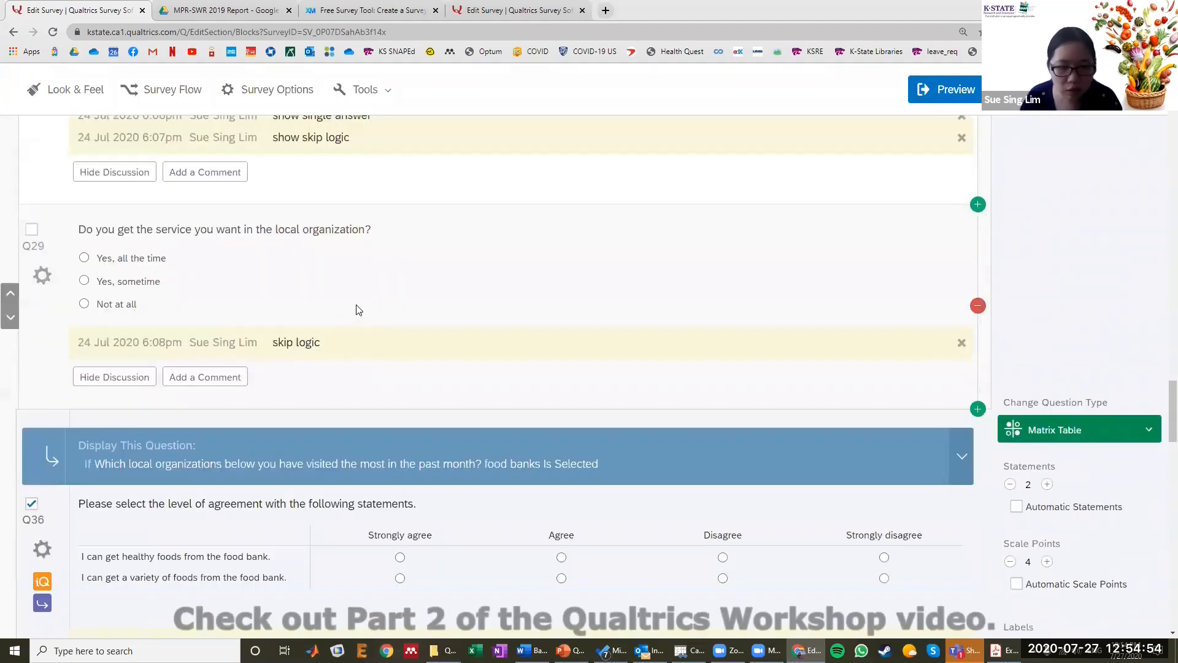